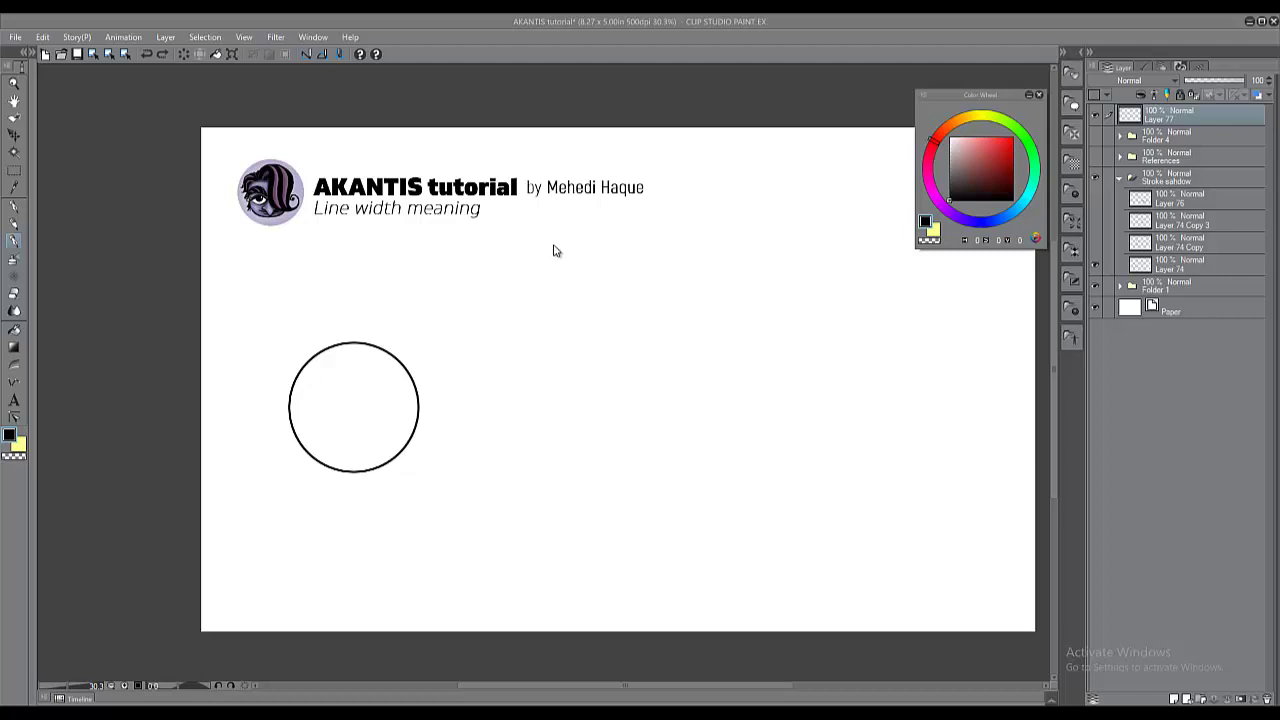
Try three tapered curved pen strokes in the blank area beside the circle and undo each one.
scroll(565, 355, "up", 1)
left_click_drag(493, 400, 530, 373)
left_click_drag(596, 330, 574, 341)
left_click(574, 341)
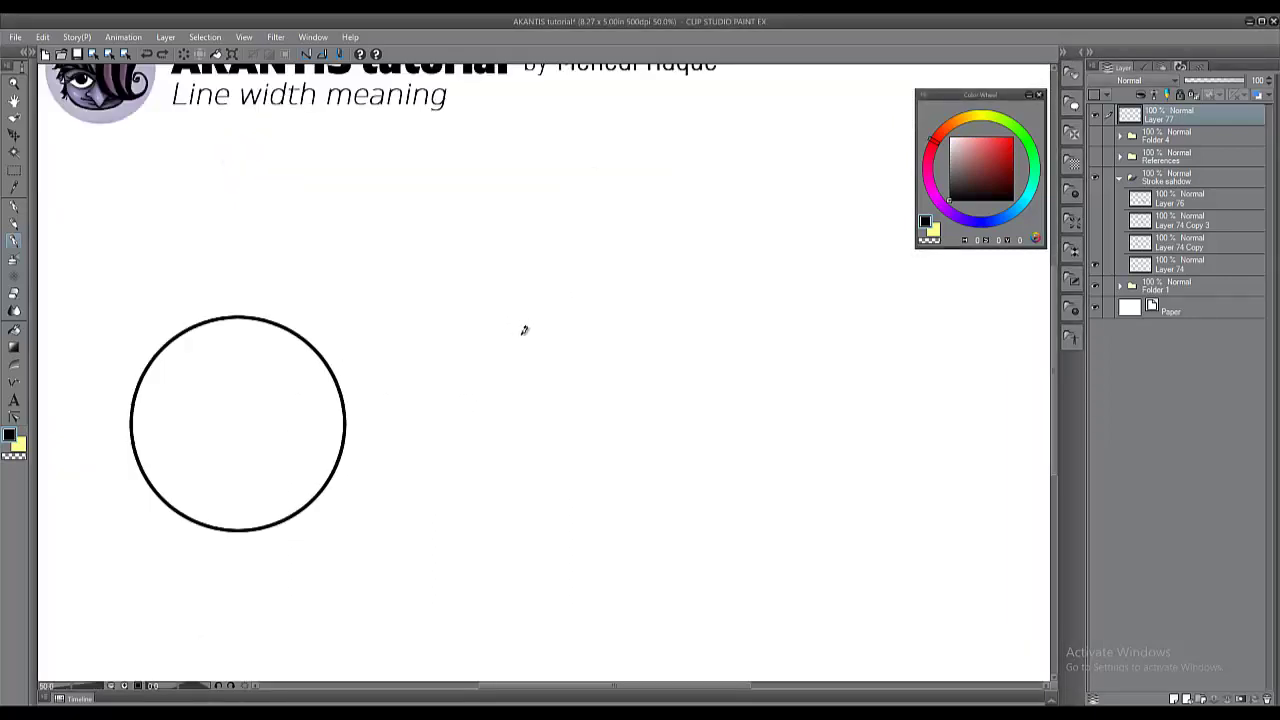
mouse_move(449, 408)
left_mouse_down()
mouse_move(494, 352)
mouse_move(672, 198)
mouse_move(710, 262)
left_mouse_up()
key("ctrl+z")
left_click_drag(445, 412, 670, 190)
key("ctrl+z")
mouse_move(457, 414)
left_mouse_down()
mouse_move(528, 323)
mouse_move(690, 345)
left_mouse_up()
key("ctrl+z")
Try winding and bowl-shaped pen curves of varying thickness beside the circle and undo them.
left_click_drag(632, 132, 622, 345)
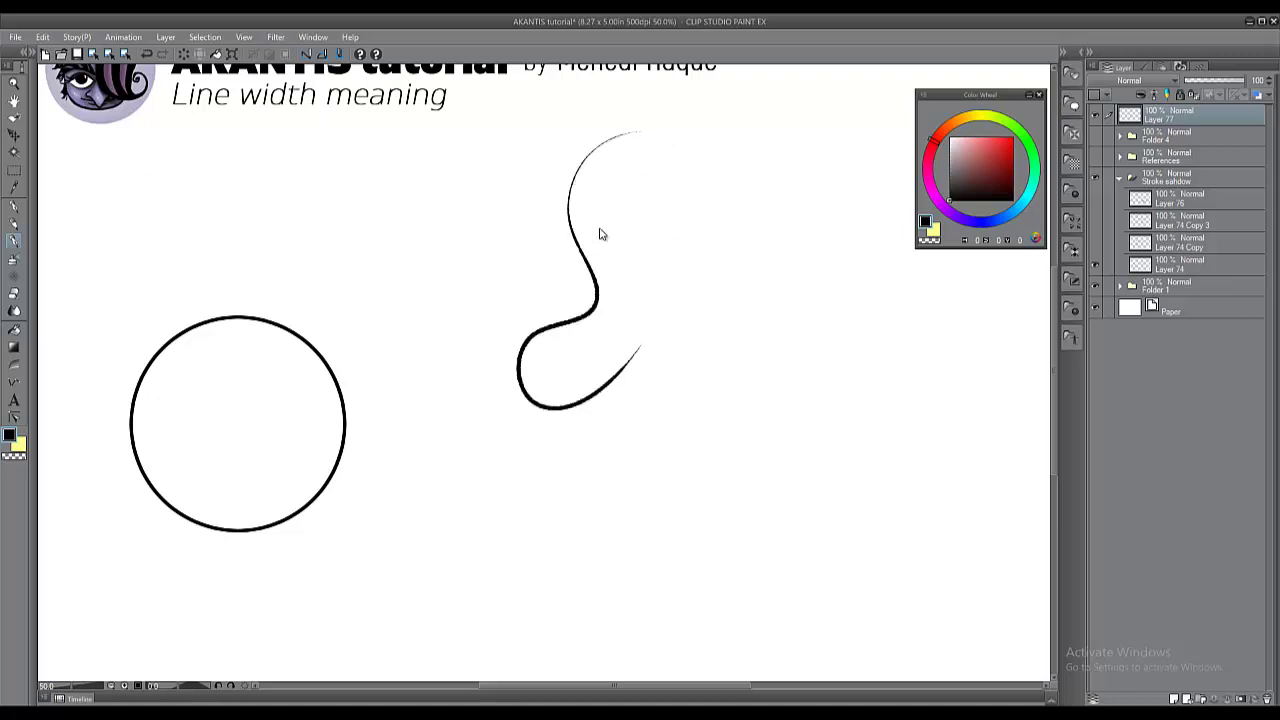
key("ctrl+z")
mouse_move(642, 131)
left_mouse_down()
mouse_move(540, 354)
mouse_move(651, 353)
mouse_move(673, 314)
left_mouse_up()
key("ctrl+z")
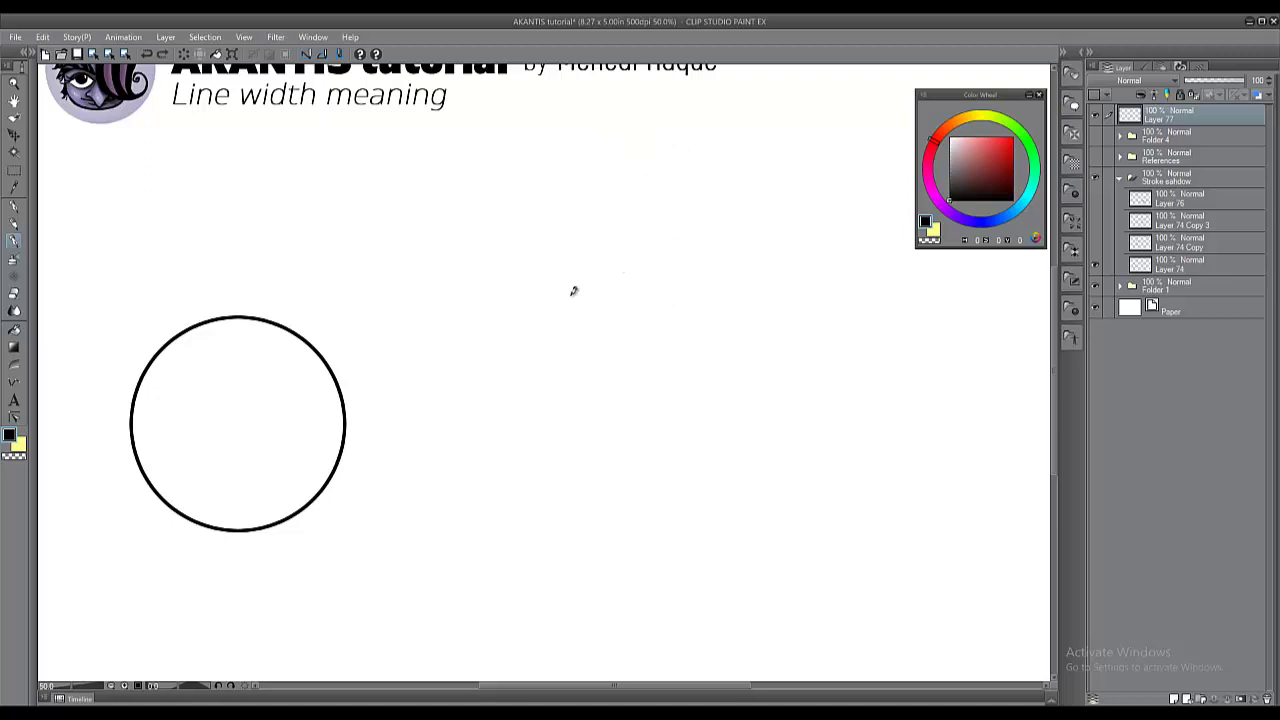
mouse_move(467, 385)
left_mouse_down()
mouse_move(609, 359)
mouse_move(610, 307)
mouse_move(568, 258)
left_mouse_up()
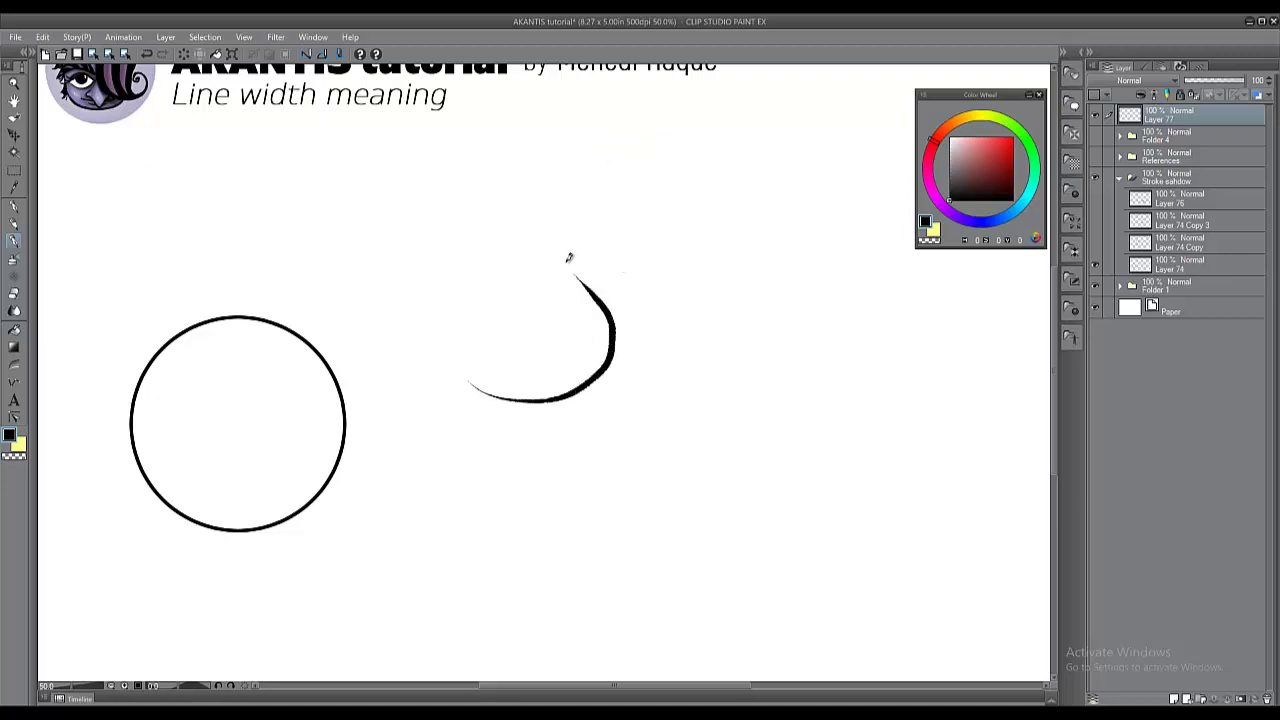
key("ctrl+z")
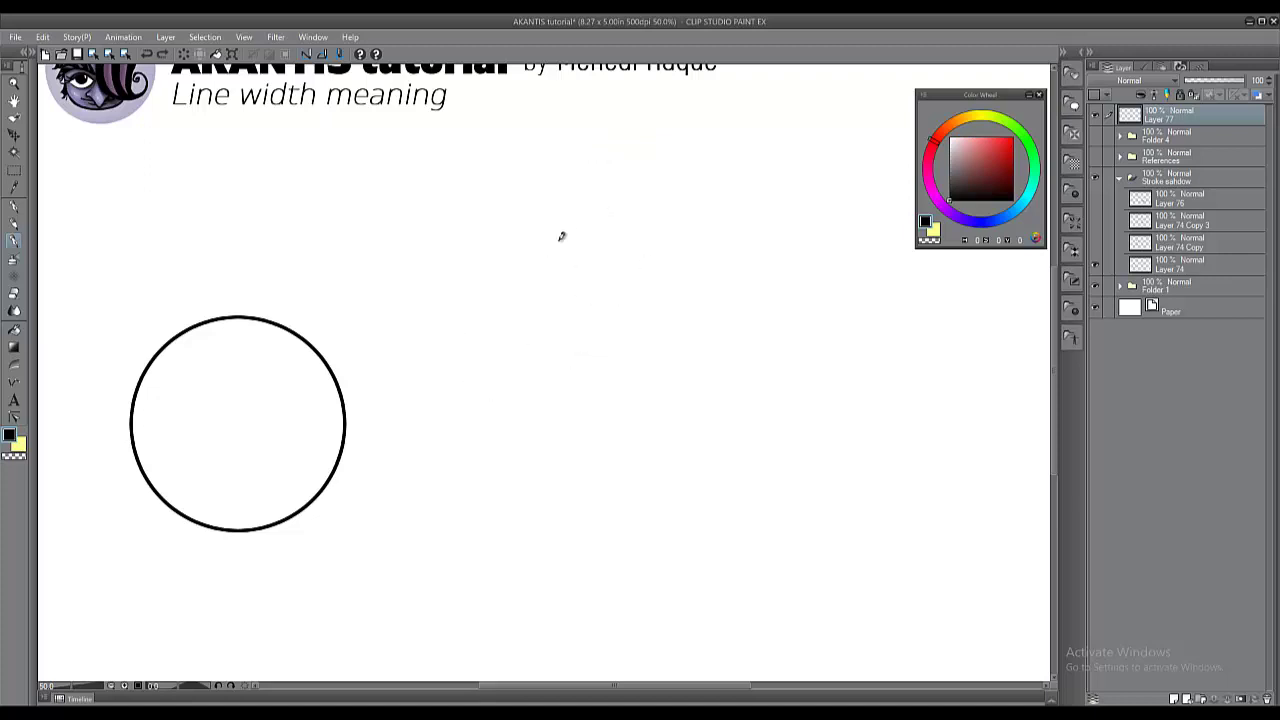
Try two more loose pen strokes in the blank area beside the circle and undo both.
left_click_drag(479, 301, 521, 286)
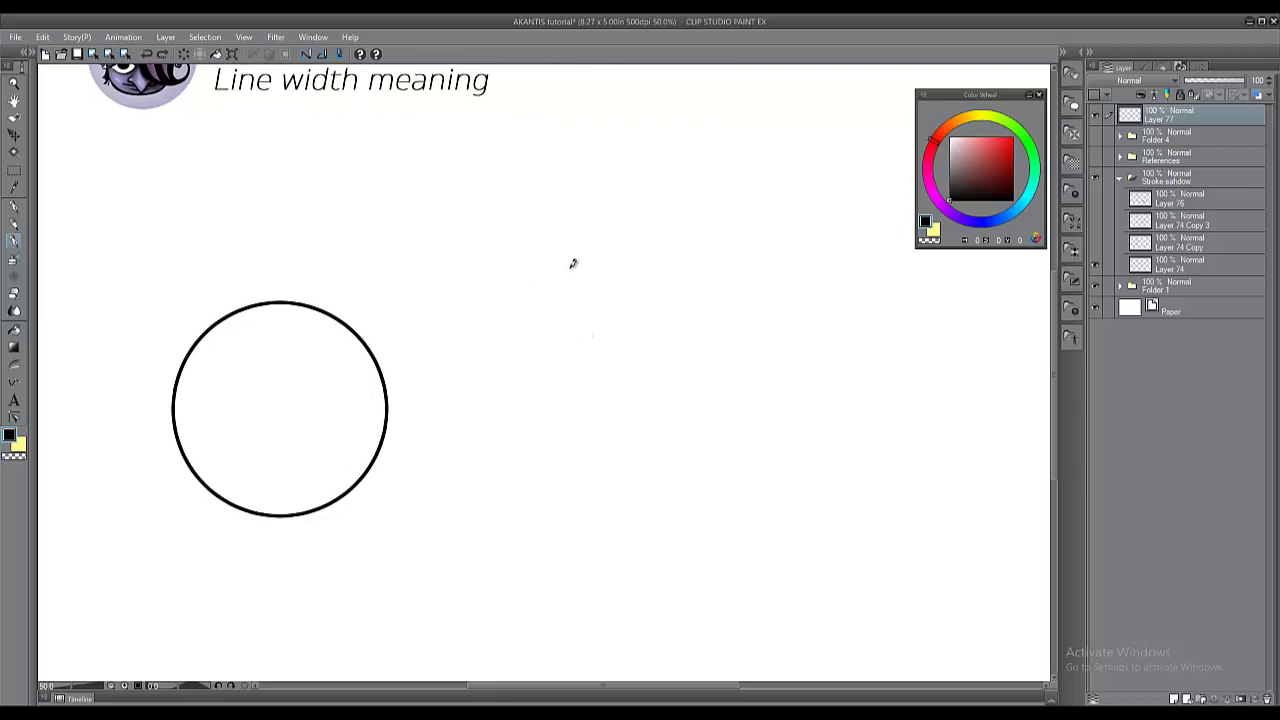
left_click_drag(614, 334, 596, 383)
mouse_move(568, 512)
left_mouse_down()
mouse_move(609, 306)
mouse_move(677, 431)
left_mouse_up()
key("ctrl+z")
key("ctrl+z")
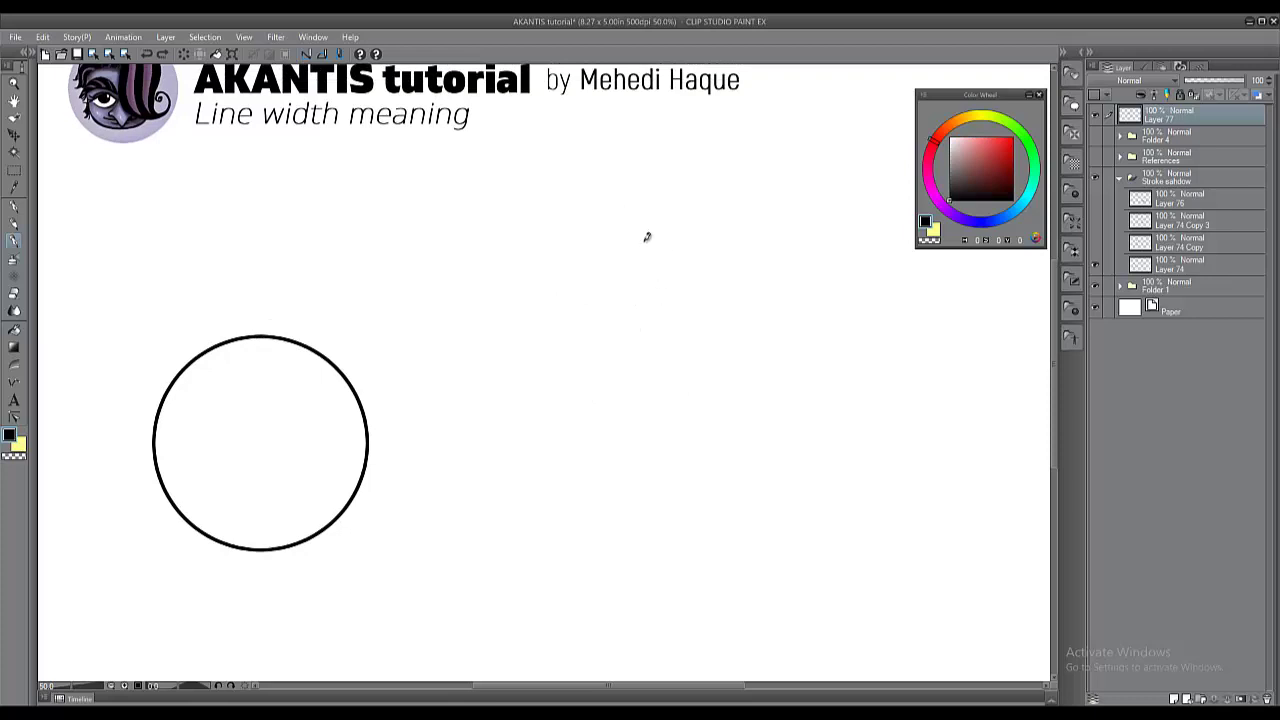
Draw a cluster of overlapping tapered arcs in black beside the circle.
left_click_drag(620, 214, 655, 405)
left_click_drag(695, 278, 646, 431)
left_click_drag(615, 316, 636, 455)
left_click_drag(576, 366, 660, 470)
mouse_move(540, 330)
left_mouse_down()
mouse_move(645, 240)
mouse_move(752, 347)
left_mouse_up()
left_click_drag(776, 378, 626, 483)
left_click_drag(503, 373, 592, 219)
left_click_drag(632, 368, 449, 430)
Sketch a simple smiling face with neck and shoulder lines beside the arcs, plus a few loose tapered strokes.
left_click_drag(701, 388, 667, 226)
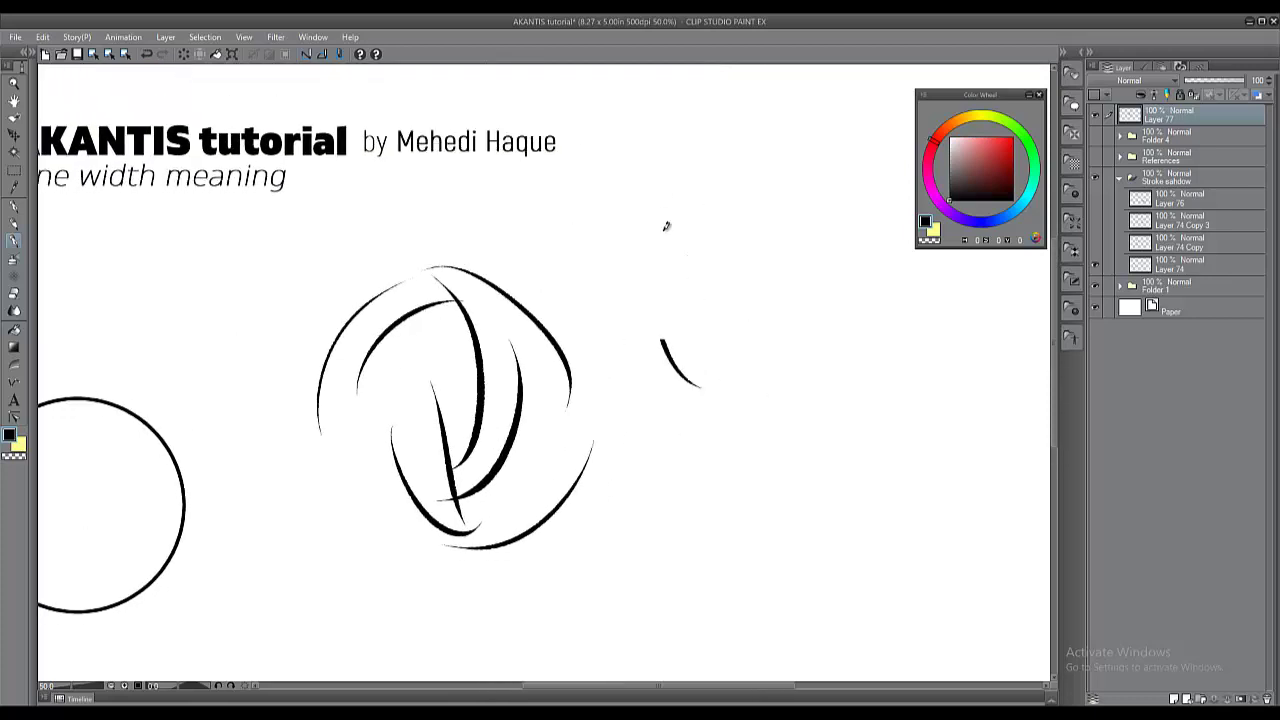
key("ctrl+z")
mouse_move(655, 345)
left_mouse_down()
mouse_move(786, 323)
mouse_move(708, 406)
mouse_move(766, 404)
left_mouse_up()
mouse_move(686, 296)
left_mouse_down()
mouse_move(698, 314)
mouse_move(720, 304)
mouse_move(705, 346)
left_mouse_up()
left_click_drag(734, 409, 680, 516)
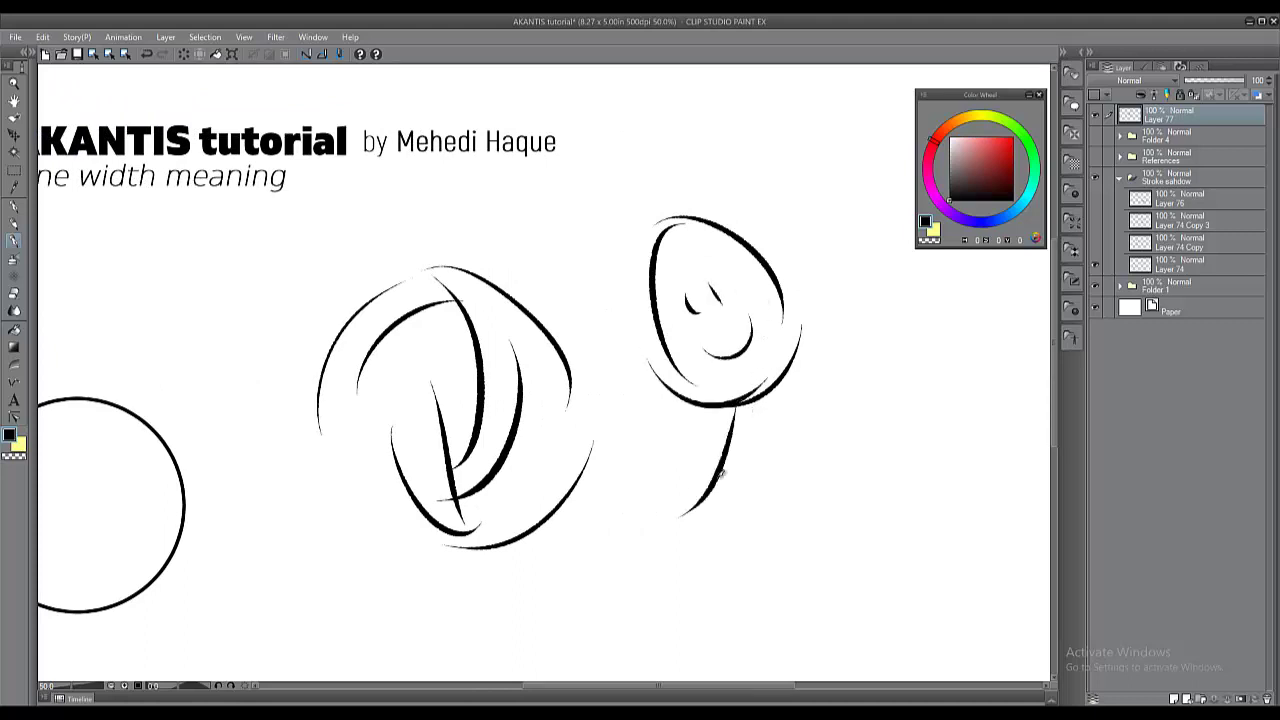
mouse_move(754, 450)
left_mouse_down()
mouse_move(724, 546)
mouse_move(607, 528)
left_mouse_up()
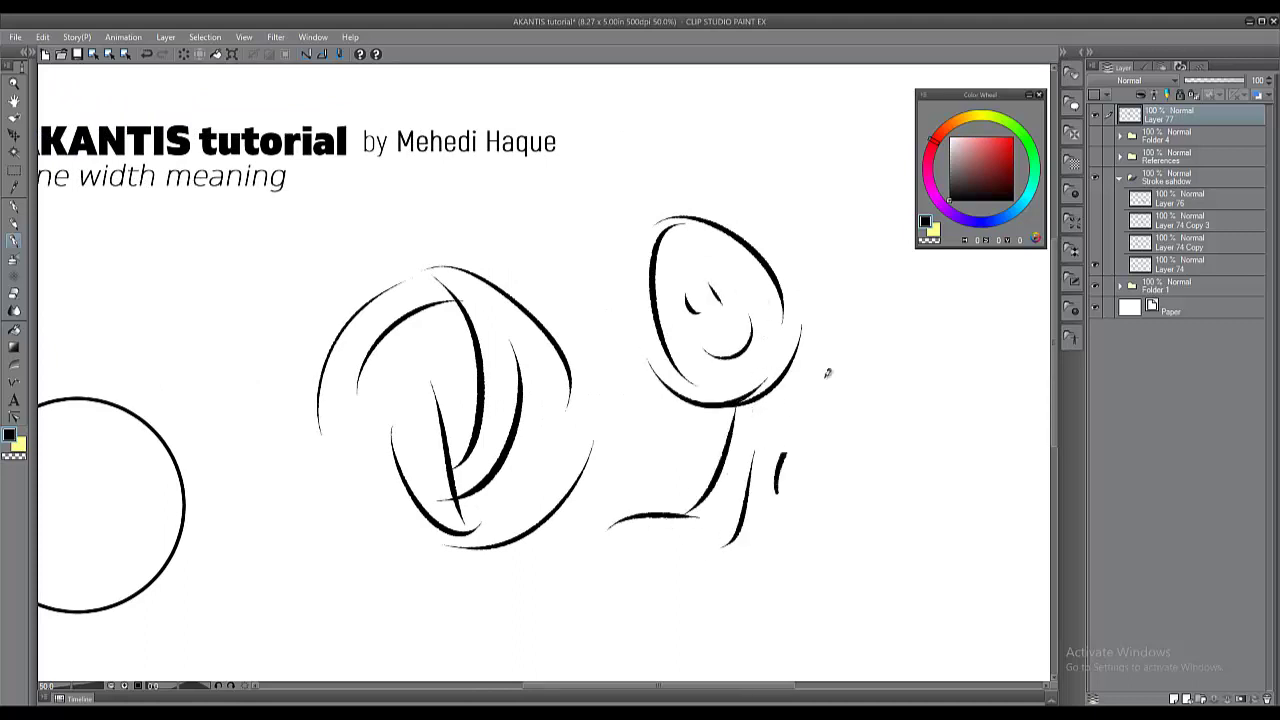
left_click_drag(822, 381, 777, 490)
left_click_drag(888, 370, 804, 464)
left_click_drag(888, 315, 824, 264)
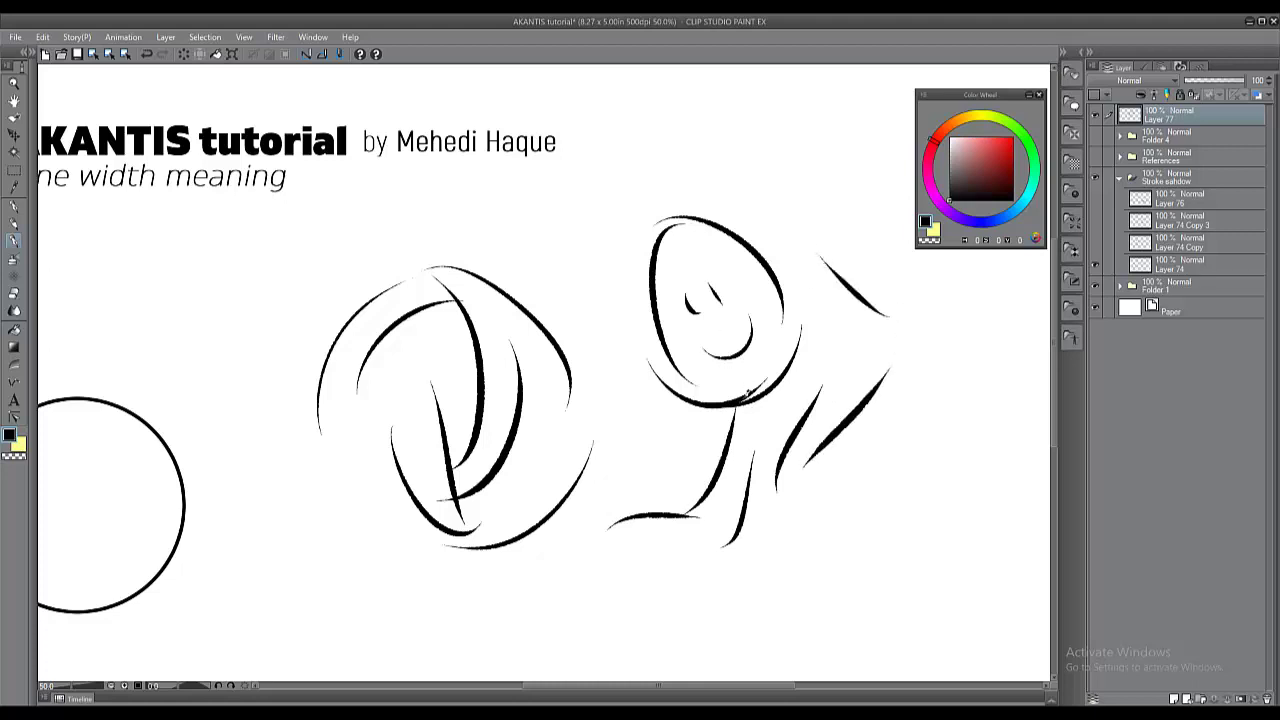
Erase the arcs, the face and the loose strokes, leaving only the circle and the title.
key("e")
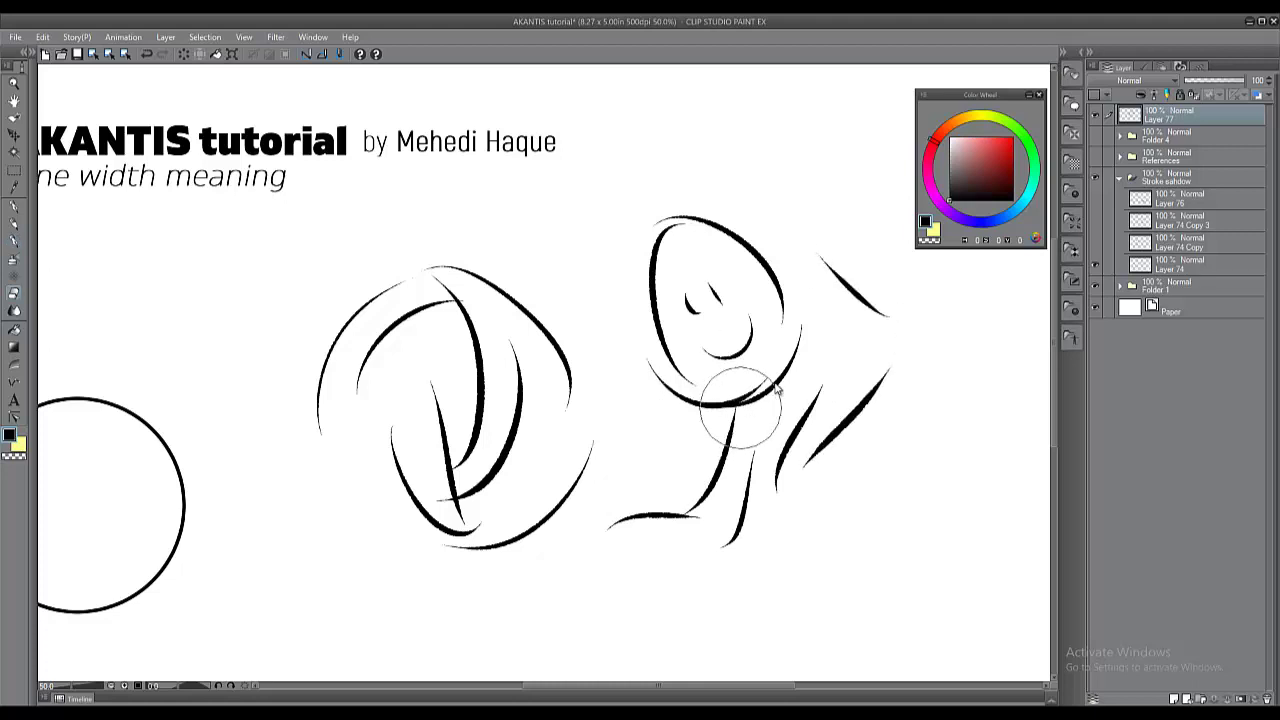
mouse_move(891, 369)
left_mouse_down()
mouse_move(710, 470)
mouse_move(690, 400)
mouse_move(700, 260)
mouse_move(760, 250)
left_mouse_up()
mouse_move(681, 481)
left_mouse_down()
mouse_move(580, 484)
mouse_move(461, 511)
mouse_move(532, 365)
mouse_move(468, 449)
mouse_move(393, 484)
mouse_move(391, 305)
mouse_move(427, 269)
left_mouse_up()
mouse_move(386, 391)
left_mouse_down()
mouse_move(709, 346)
mouse_move(714, 391)
left_mouse_up()
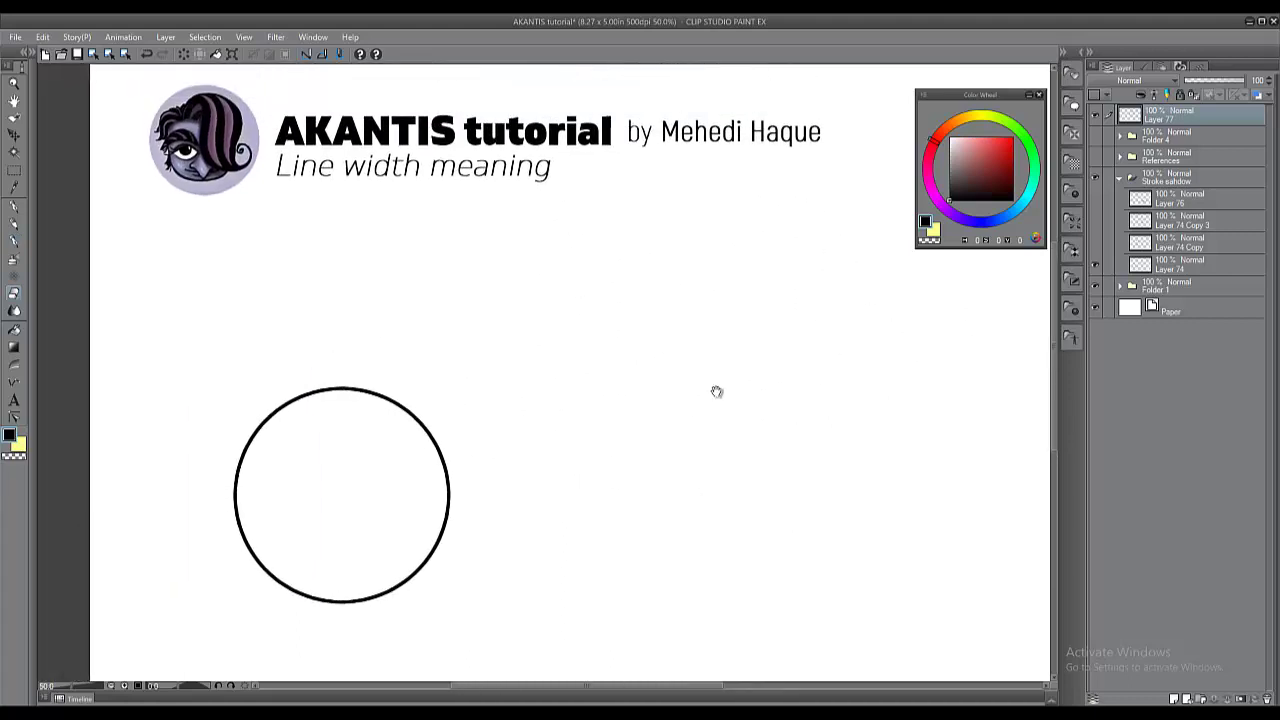
scroll(769, 361, "down", 2)
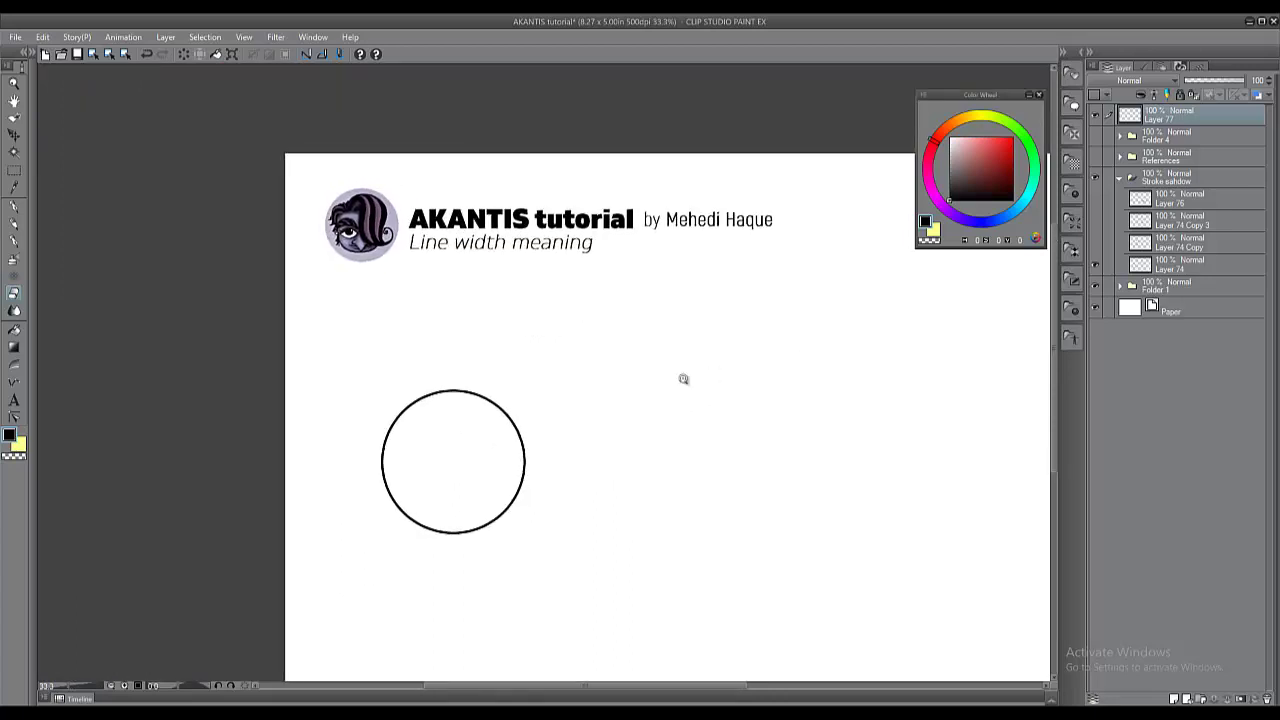
scroll(680, 374, "up", 2)
left_click_drag(655, 411, 669, 359)
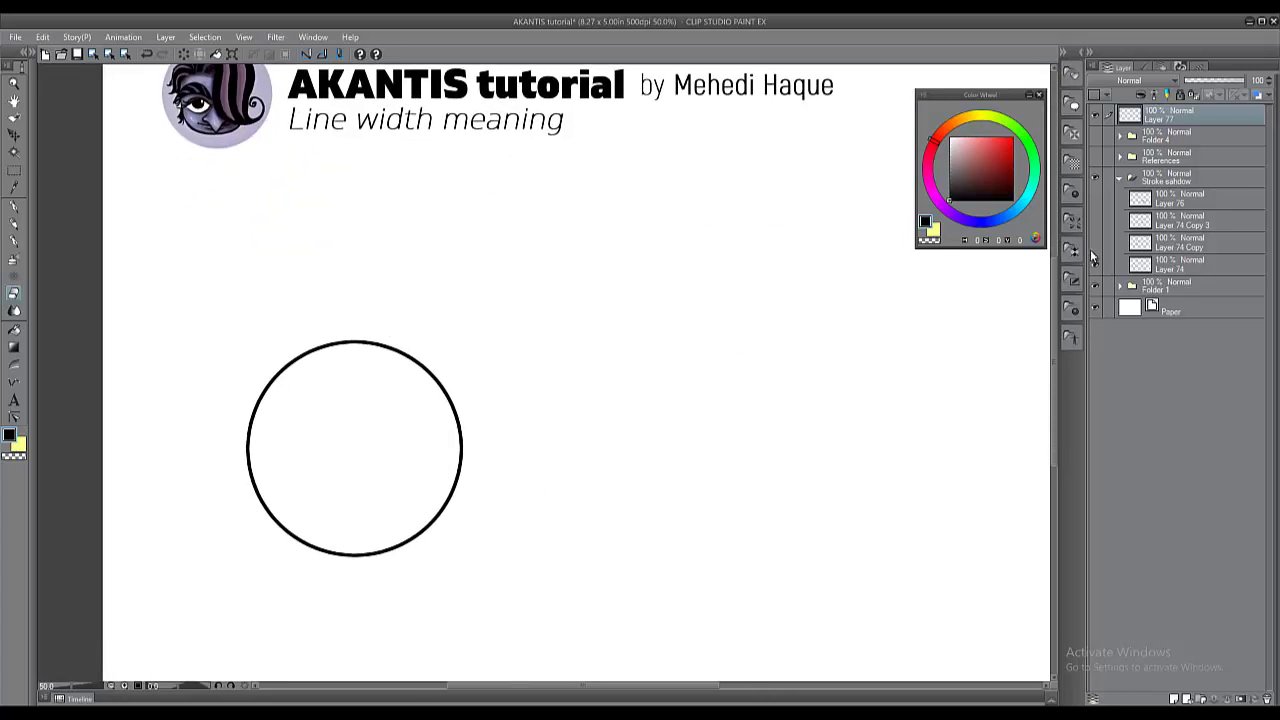
Try several pen strokes above and beside the circle and undo them.
key("p")
left_click_drag(497, 338, 557, 280)
key("ctrl+z")
mouse_move(556, 263)
left_mouse_down()
mouse_move(516, 412)
mouse_move(470, 390)
left_mouse_up()
key("ctrl+z")
left_click_drag(521, 258, 635, 271)
left_click_drag(646, 340, 510, 378)
key("ctrl+z")
Make the Layer 74 Copy and Layer 74 Copy 3 layers visible.
left_click(1096, 244)
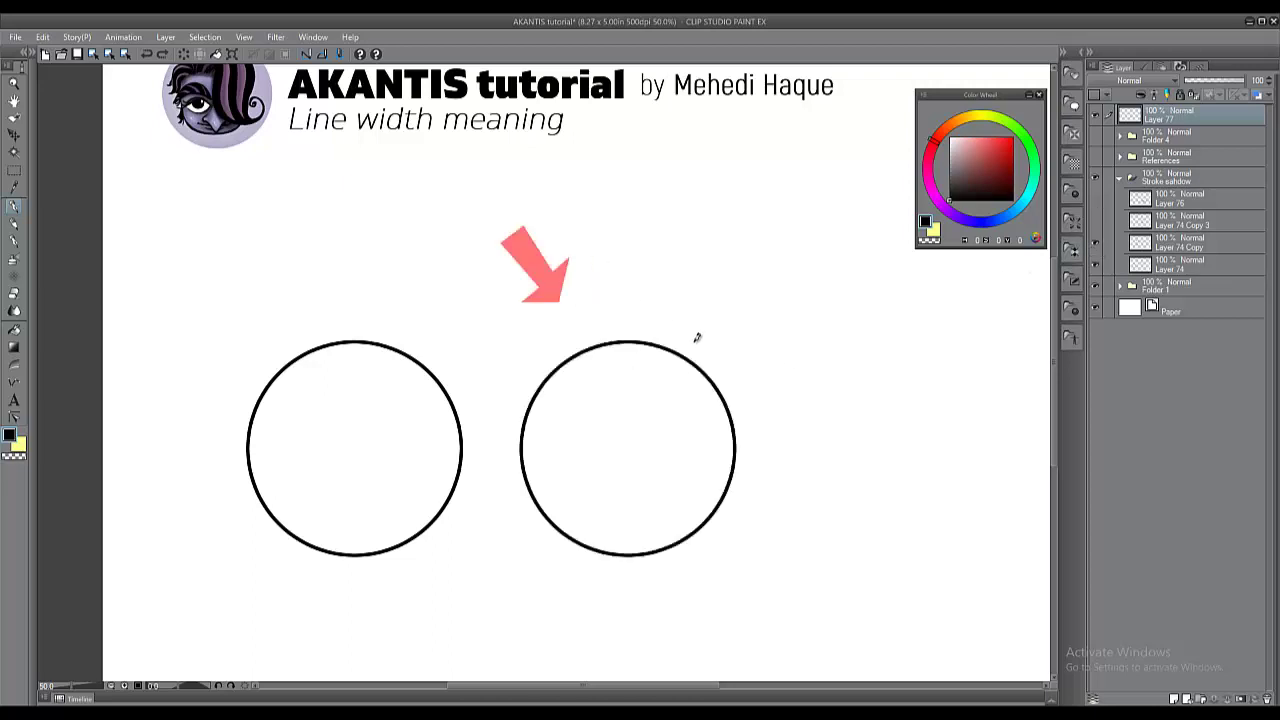
left_click_drag(716, 326, 728, 261)
left_click_drag(438, 475, 440, 467)
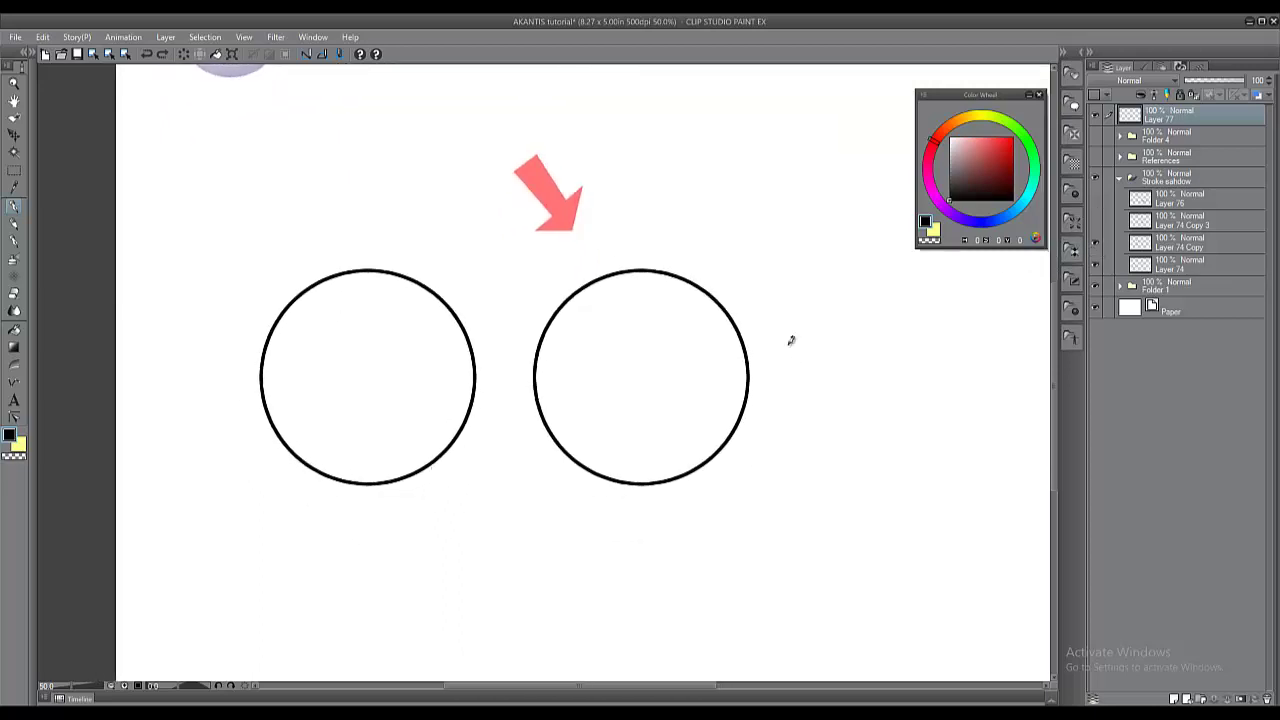
scroll(640, 272, "up", 2)
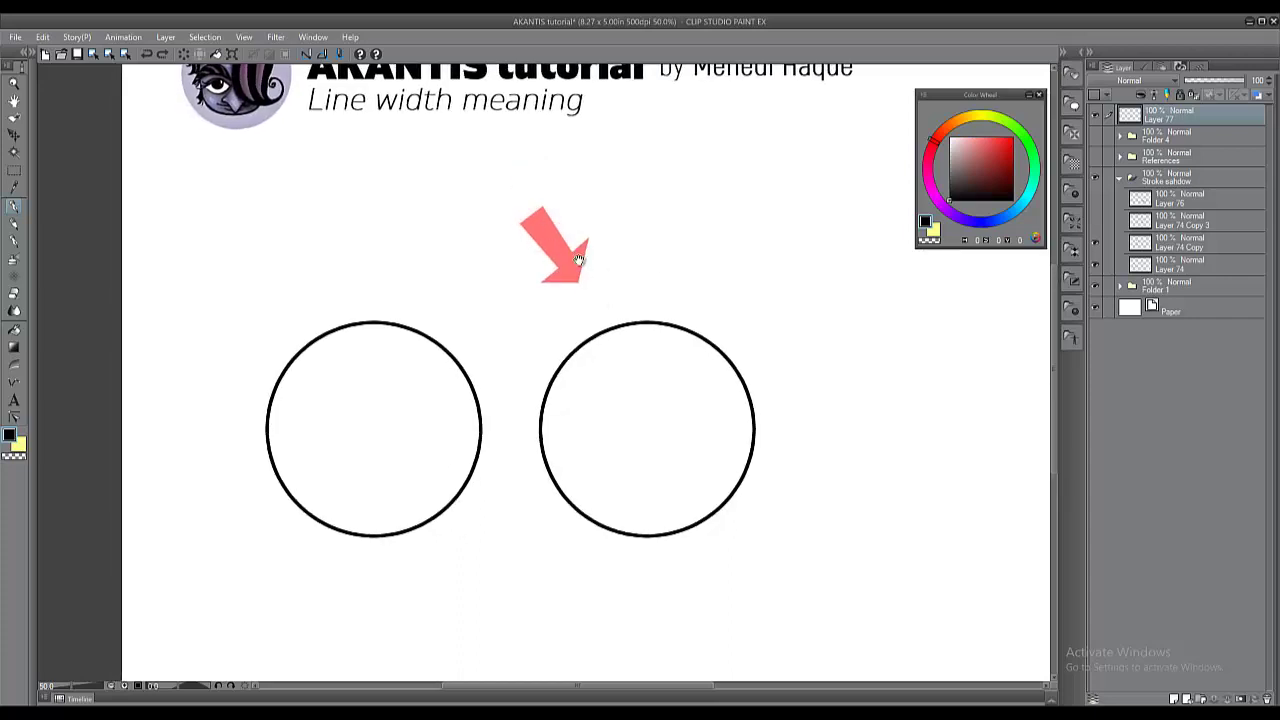
left_click(1097, 222)
left_click_drag(1006, 346, 789, 283)
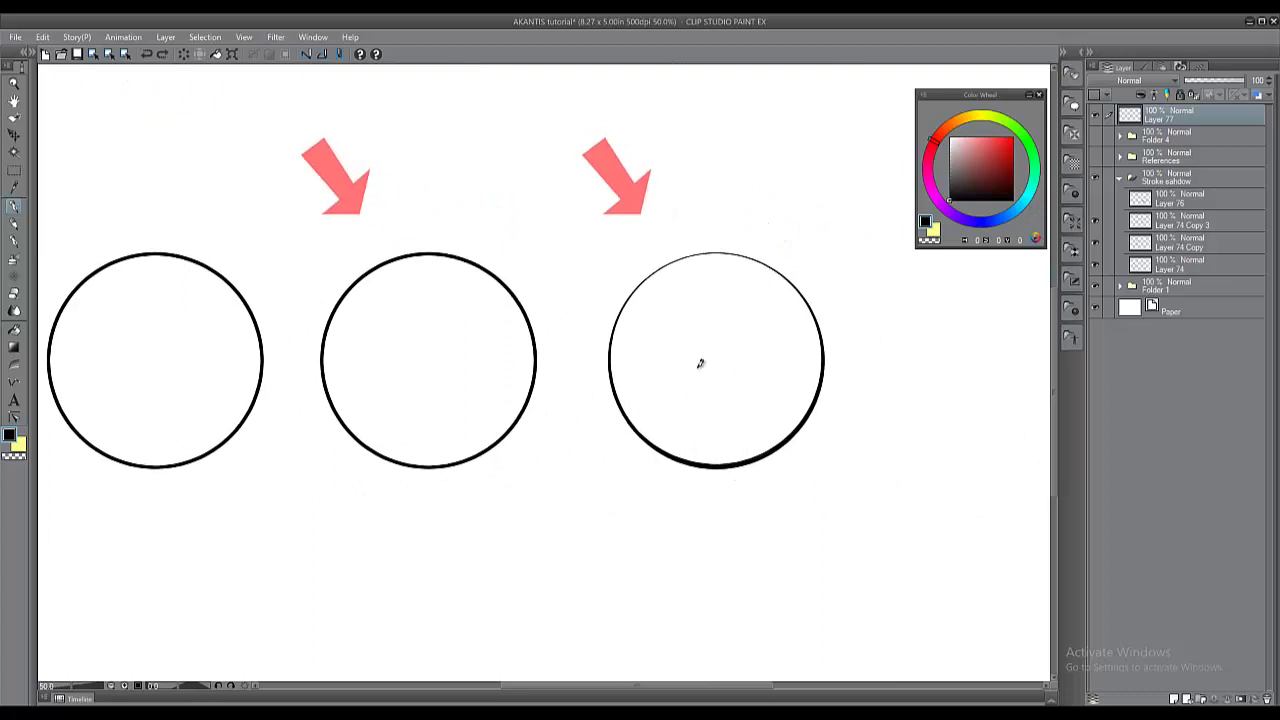
Try marking the thin upper edge and circling the thick lower edge of the third circle, and undo the marks.
mouse_move(641, 252)
left_mouse_down()
mouse_move(634, 281)
mouse_move(690, 266)
left_mouse_up()
key("ctrl+z")
mouse_move(688, 478)
left_mouse_down()
mouse_move(847, 412)
mouse_move(675, 474)
mouse_move(800, 410)
left_mouse_up()
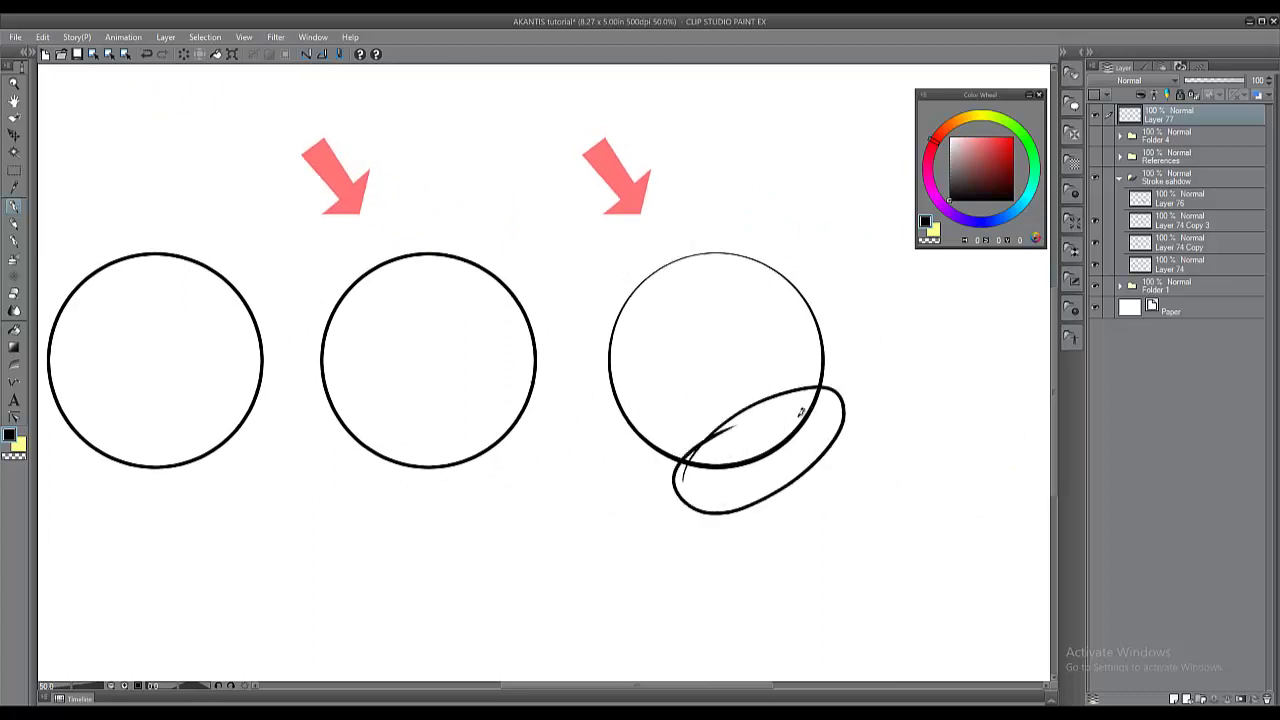
key("ctrl+z")
left_click_drag(747, 451, 711, 469)
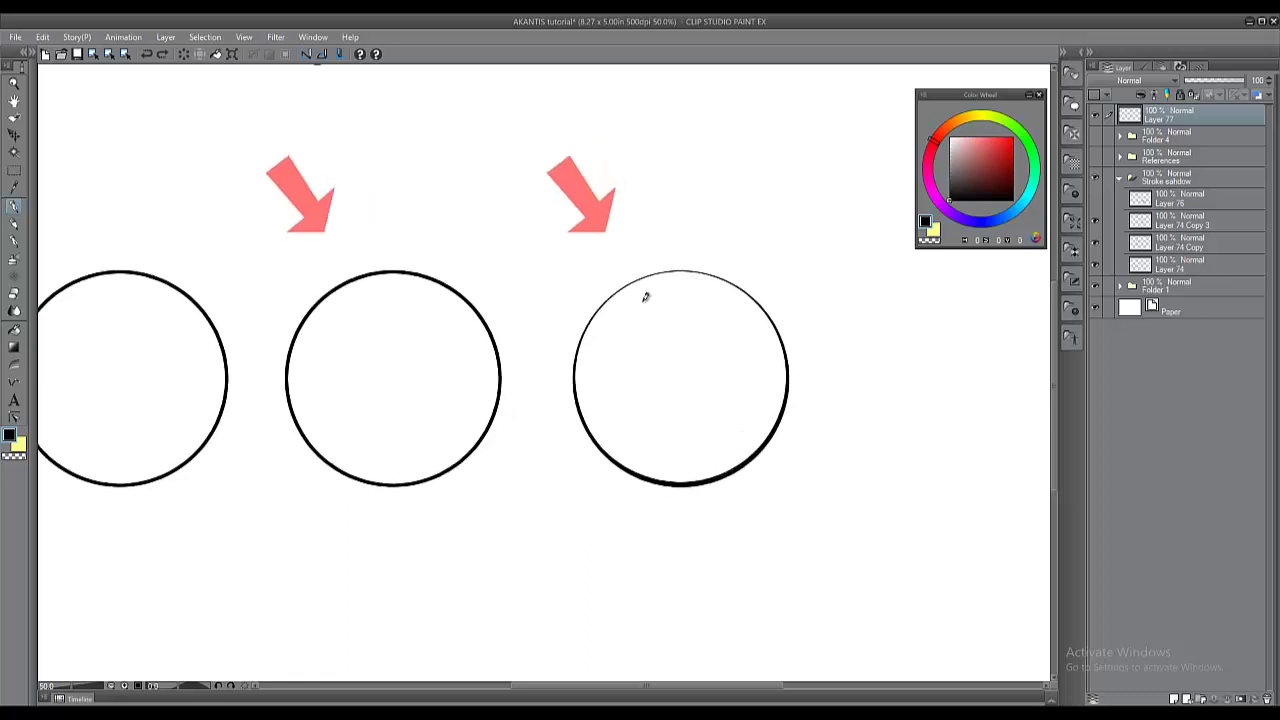
left_click_drag(691, 273, 641, 297)
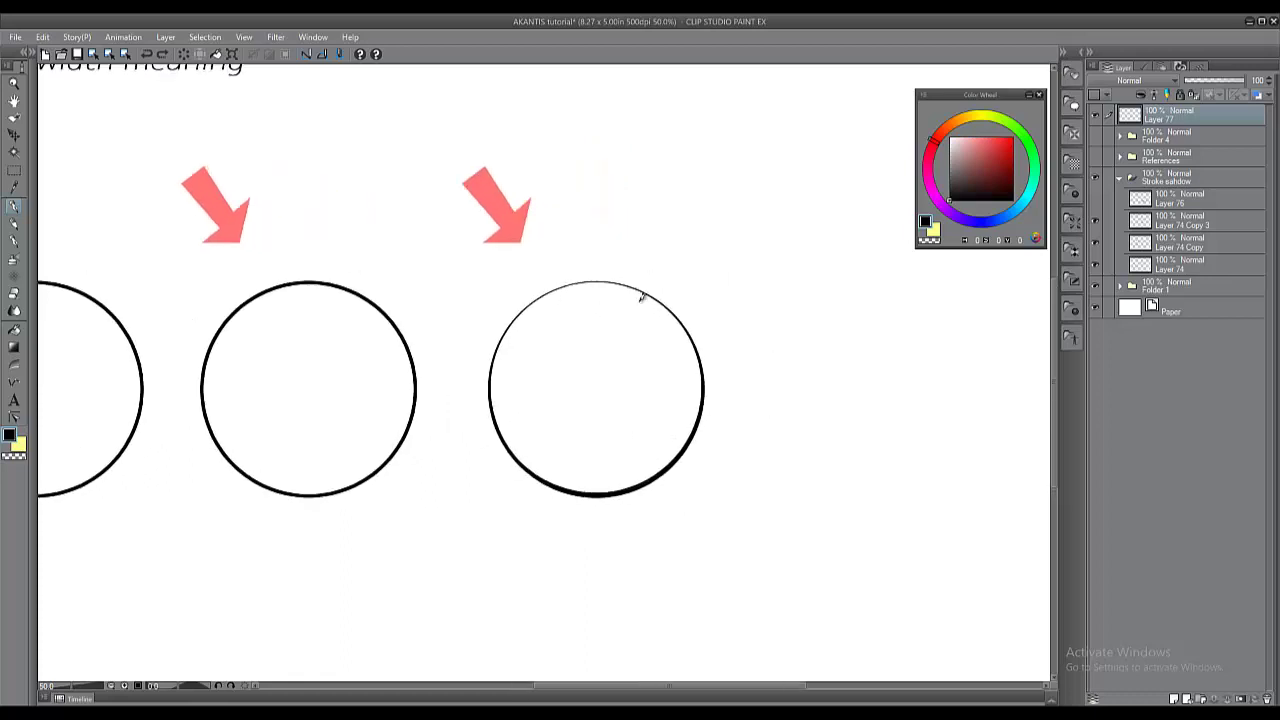
Try pen strokes above and across the third circle and undo them.
left_click_drag(724, 281, 674, 297)
mouse_move(639, 228)
left_mouse_down()
mouse_move(770, 262)
mouse_move(645, 276)
mouse_move(690, 204)
mouse_move(686, 237)
mouse_move(677, 183)
left_mouse_up()
key("ctrl+z")
key("ctrl+z")
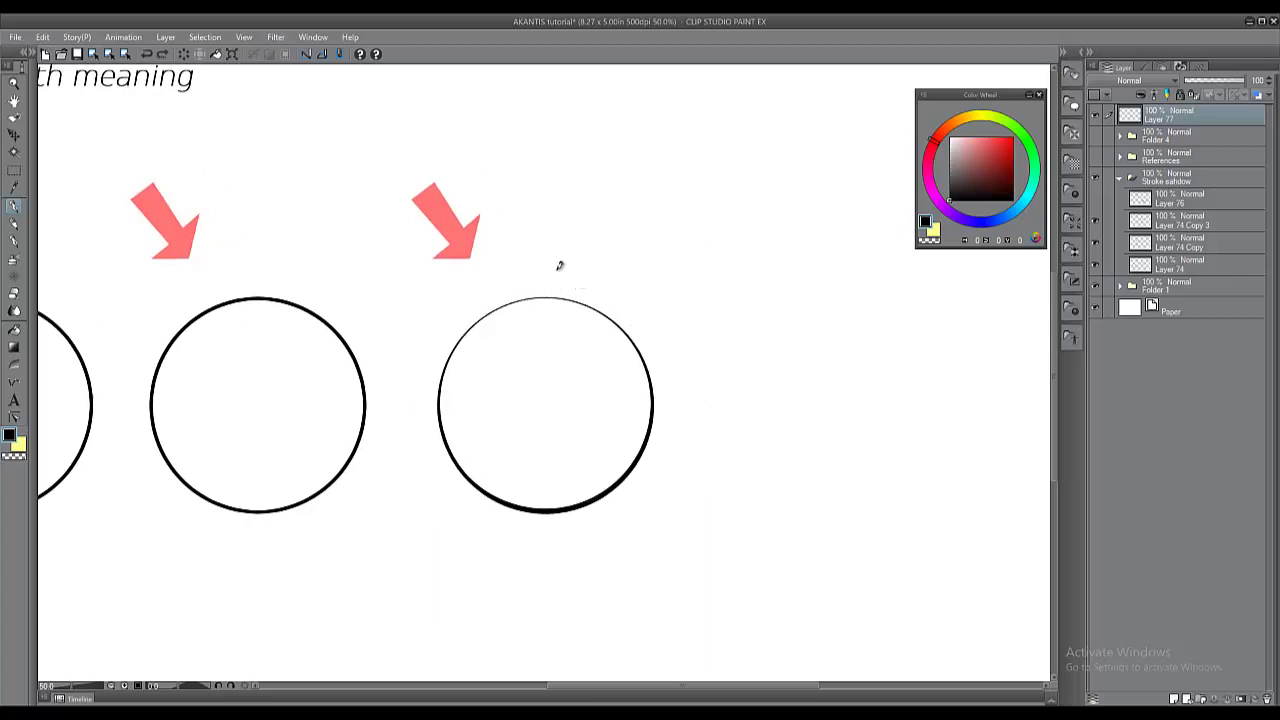
left_click_drag(670, 250, 594, 289)
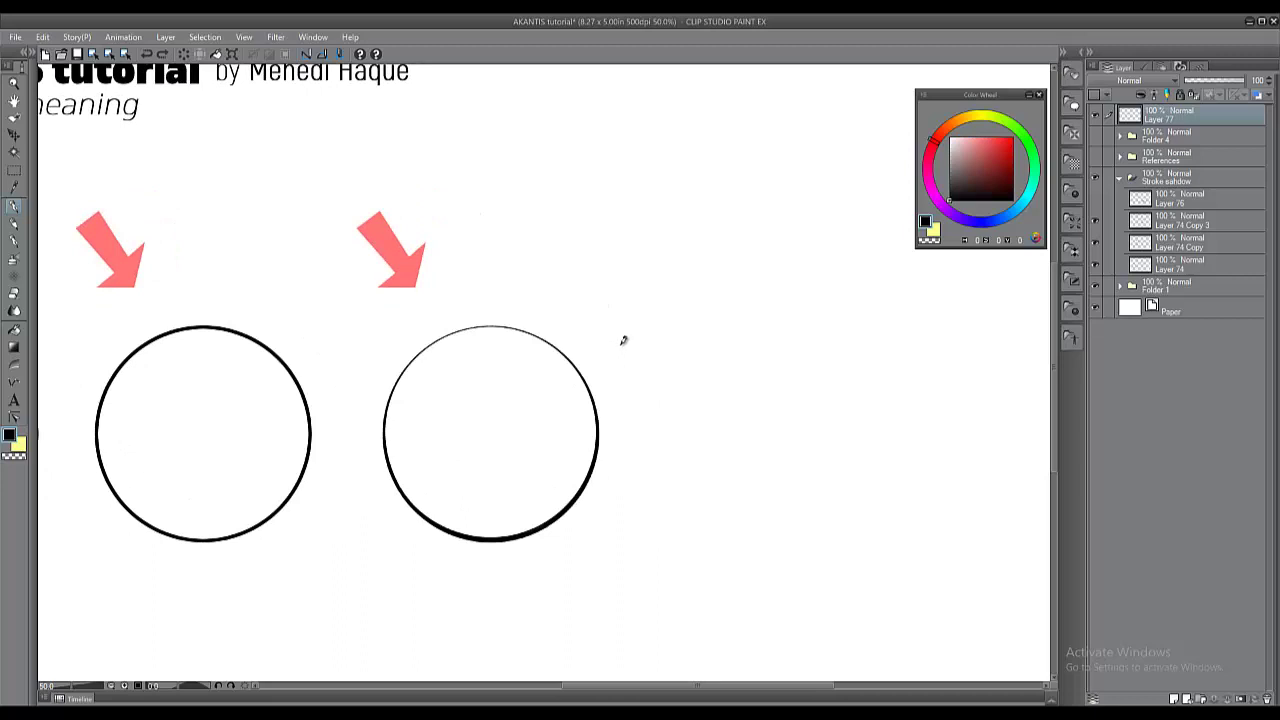
mouse_move(433, 453)
left_mouse_down()
mouse_move(475, 494)
mouse_move(544, 501)
mouse_move(594, 410)
left_mouse_up()
key("ctrl+z")
left_click_drag(475, 404, 511, 356)
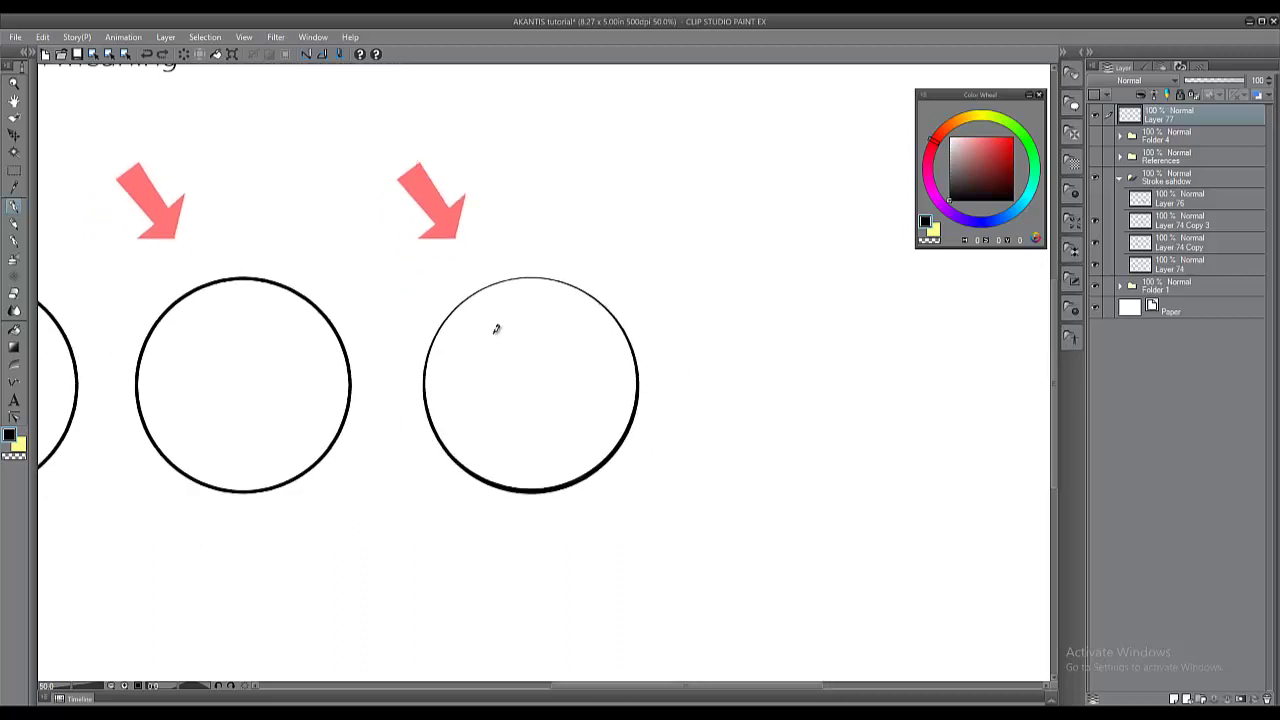
left_click_drag(690, 412, 607, 420)
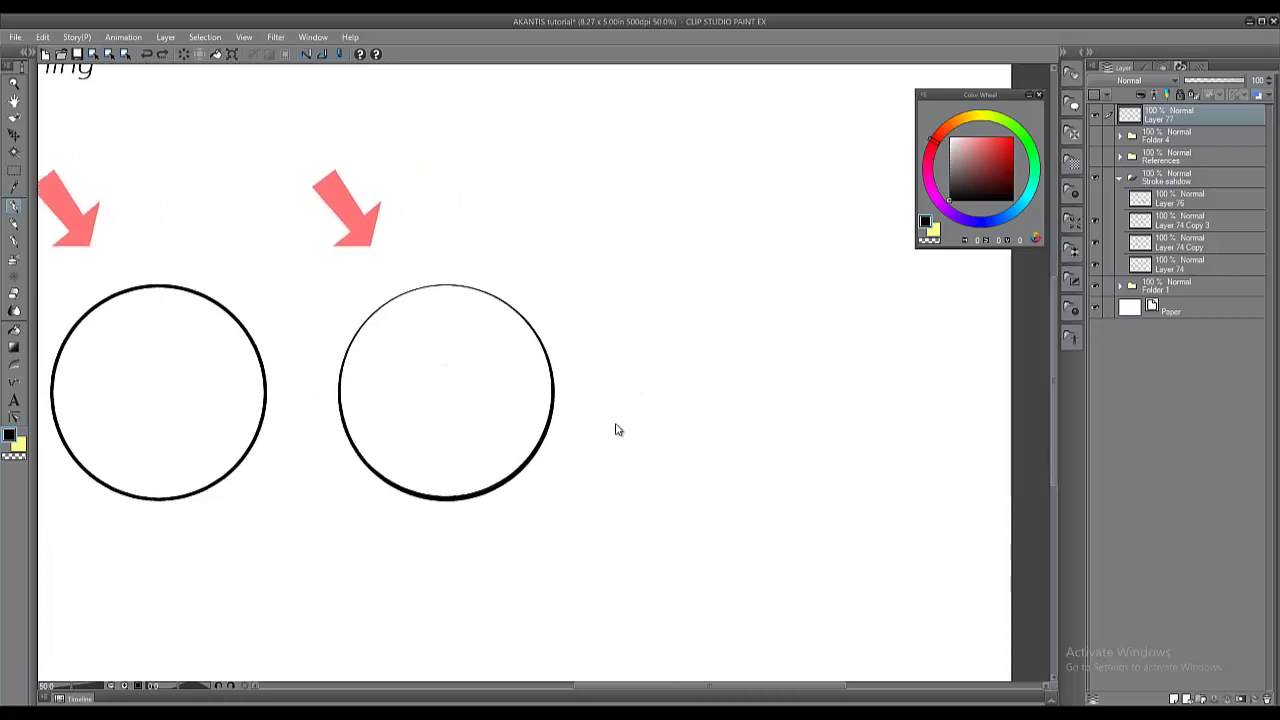
mouse_move(643, 351)
left_mouse_down()
mouse_move(636, 397)
mouse_move(557, 287)
left_mouse_up()
Try drawing freehand circles with a heavier lower edge beside the third circle and undo each attempt.
mouse_move(520, 179)
left_mouse_down()
mouse_move(637, 169)
mouse_move(714, 286)
mouse_move(595, 400)
mouse_move(501, 316)
left_mouse_up()
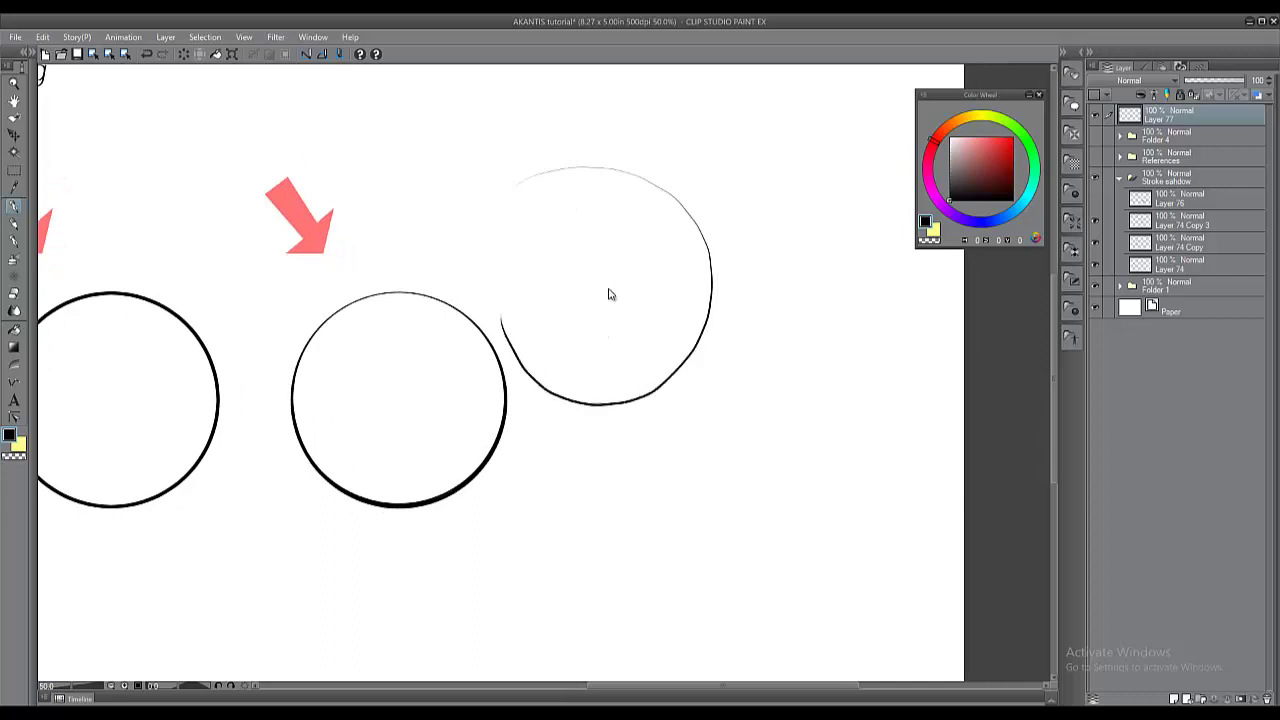
key("ctrl+z")
mouse_move(603, 162)
left_mouse_down()
mouse_move(688, 306)
mouse_move(512, 250)
left_mouse_up()
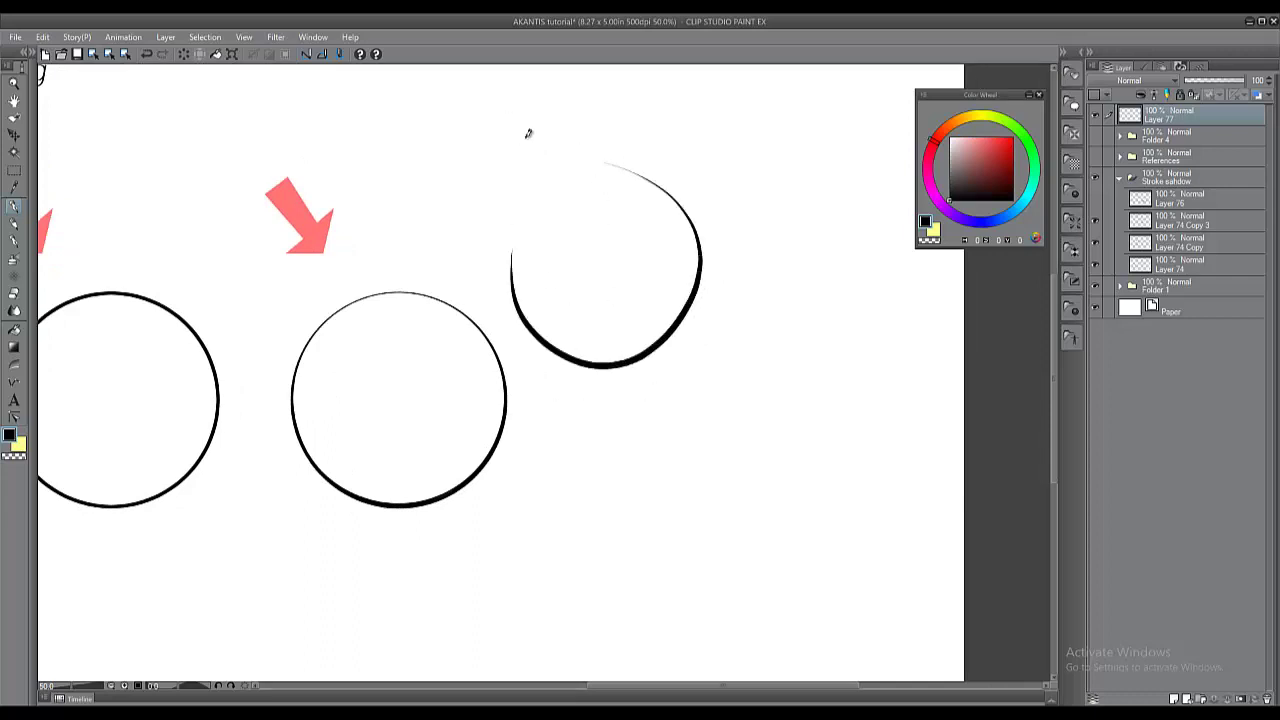
mouse_move(514, 120)
left_mouse_down()
mouse_move(563, 186)
mouse_move(703, 223)
mouse_move(534, 287)
mouse_move(591, 193)
mouse_move(581, 185)
left_mouse_up()
key("ctrl+z")
key("ctrl+z")
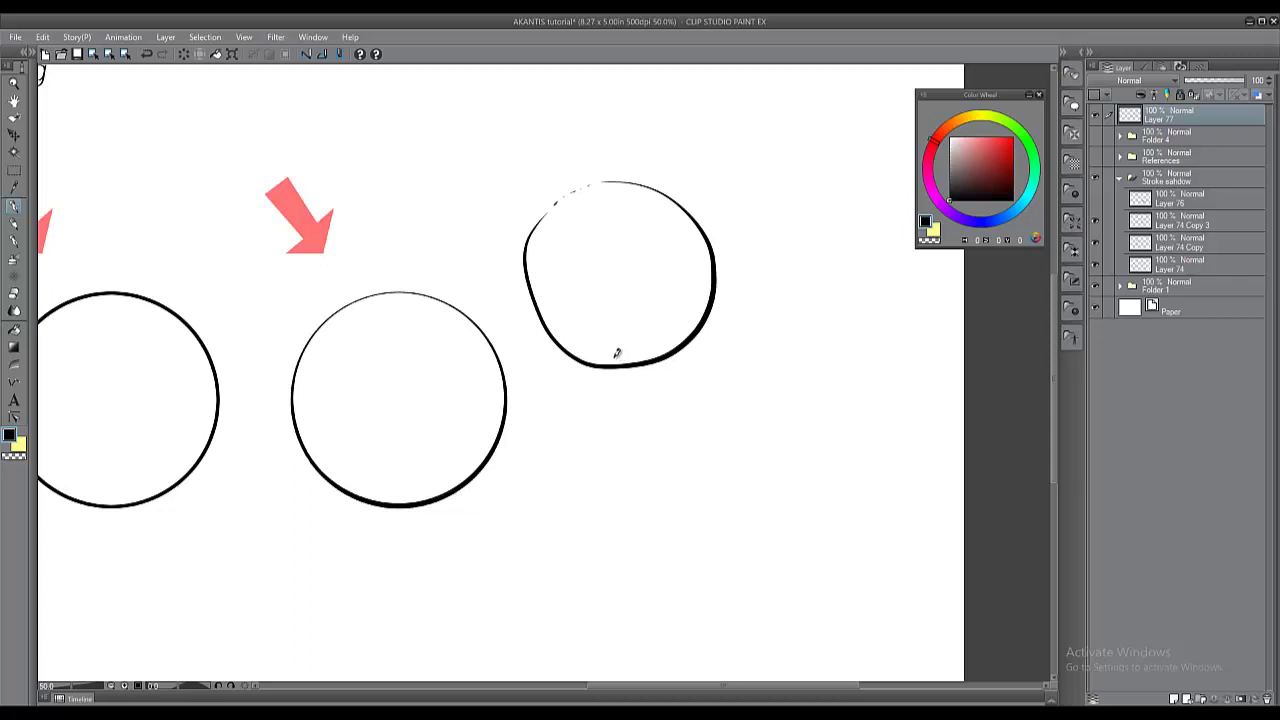
key("ctrl+z")
key("ctrl+z")
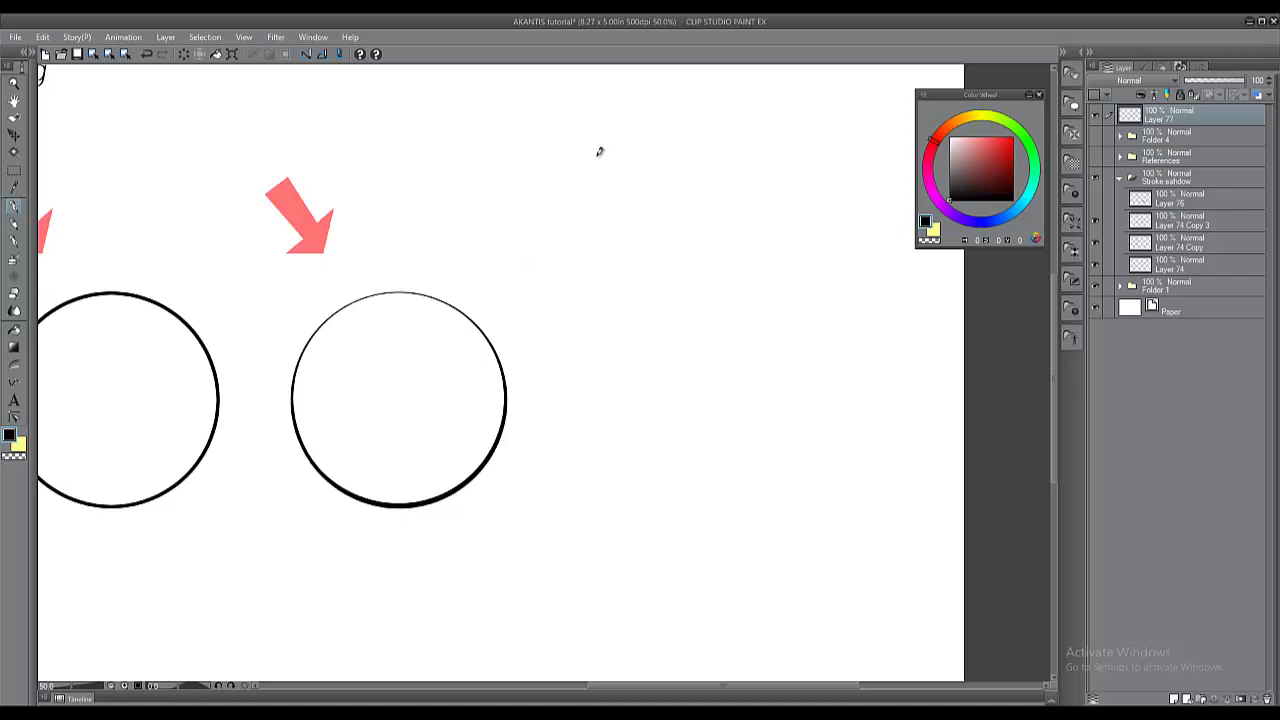
Draw a thin winding curve beside the third circle, try an arrow and a thick lower edge on it, and undo those two additions.
mouse_move(617, 176)
left_mouse_down()
mouse_move(571, 271)
mouse_move(676, 290)
mouse_move(678, 271)
left_mouse_up()
left_click_drag(589, 252, 603, 266)
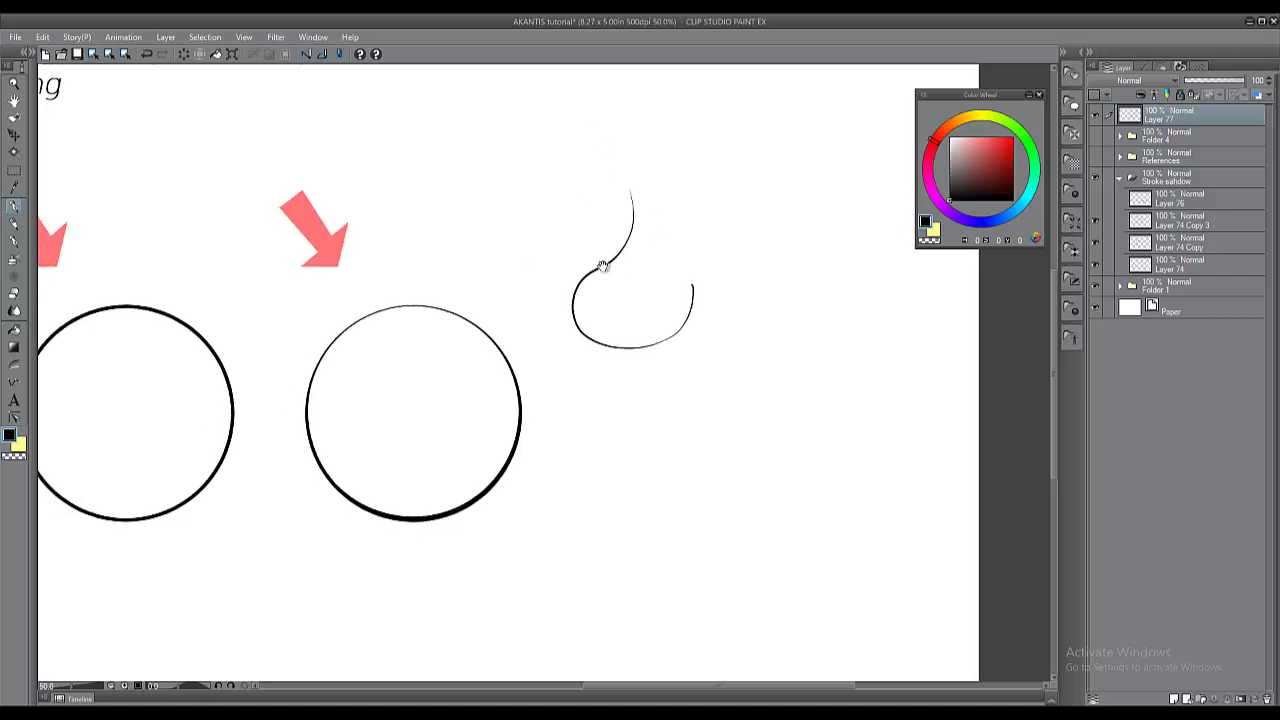
left_click_drag(543, 105, 569, 191)
mouse_move(580, 316)
left_mouse_down()
mouse_move(654, 349)
mouse_move(694, 265)
left_mouse_up()
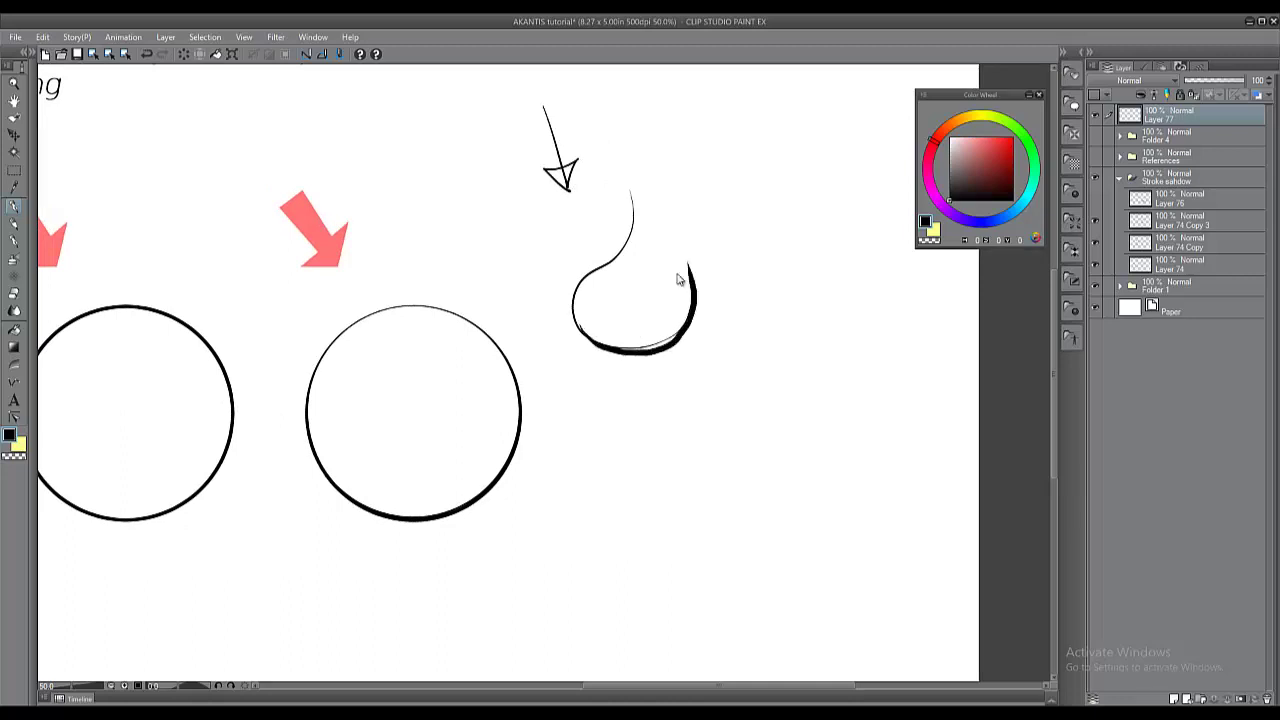
key("ctrl+z")
key("ctrl+z")
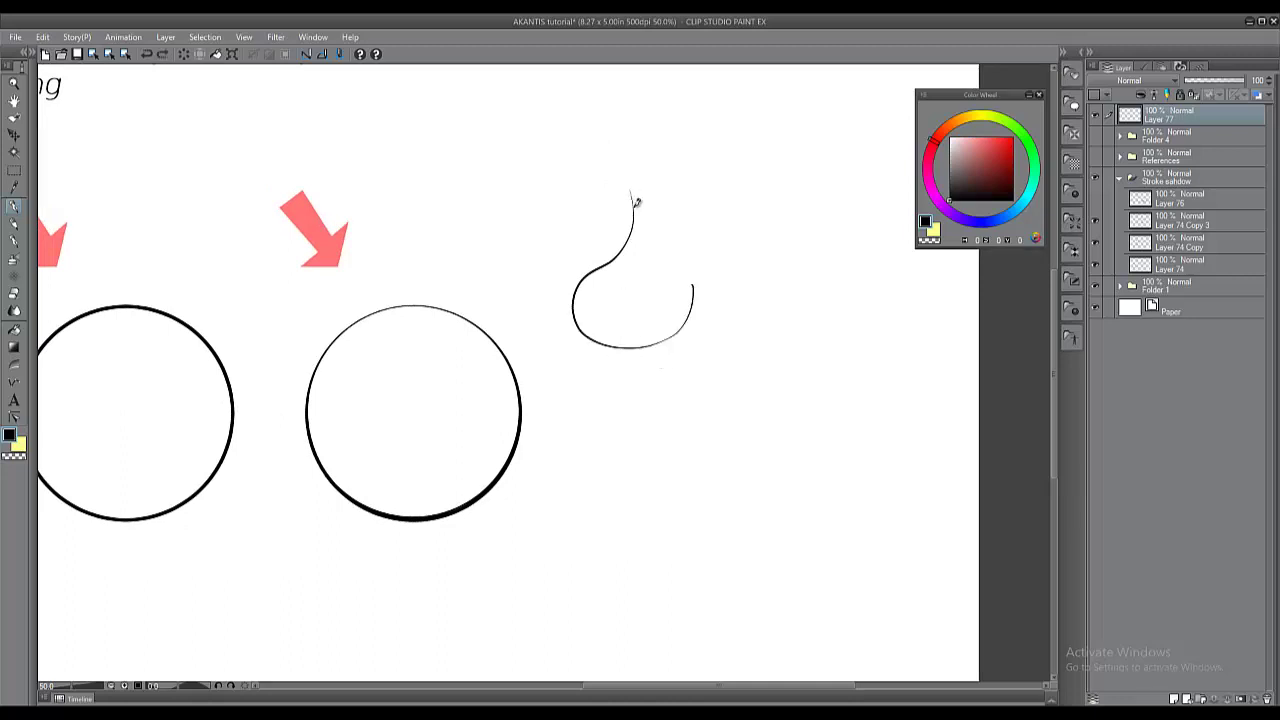
Draw a small arrow pointing at the winding curve, thicken the curve, and add short tapered arcs around it.
left_click_drag(530, 122, 563, 196)
mouse_move(624, 172)
left_mouse_down()
mouse_move(580, 273)
mouse_move(620, 346)
mouse_move(670, 243)
mouse_move(742, 162)
left_mouse_up()
left_click_drag(688, 226, 758, 176)
left_click_drag(582, 206, 617, 220)
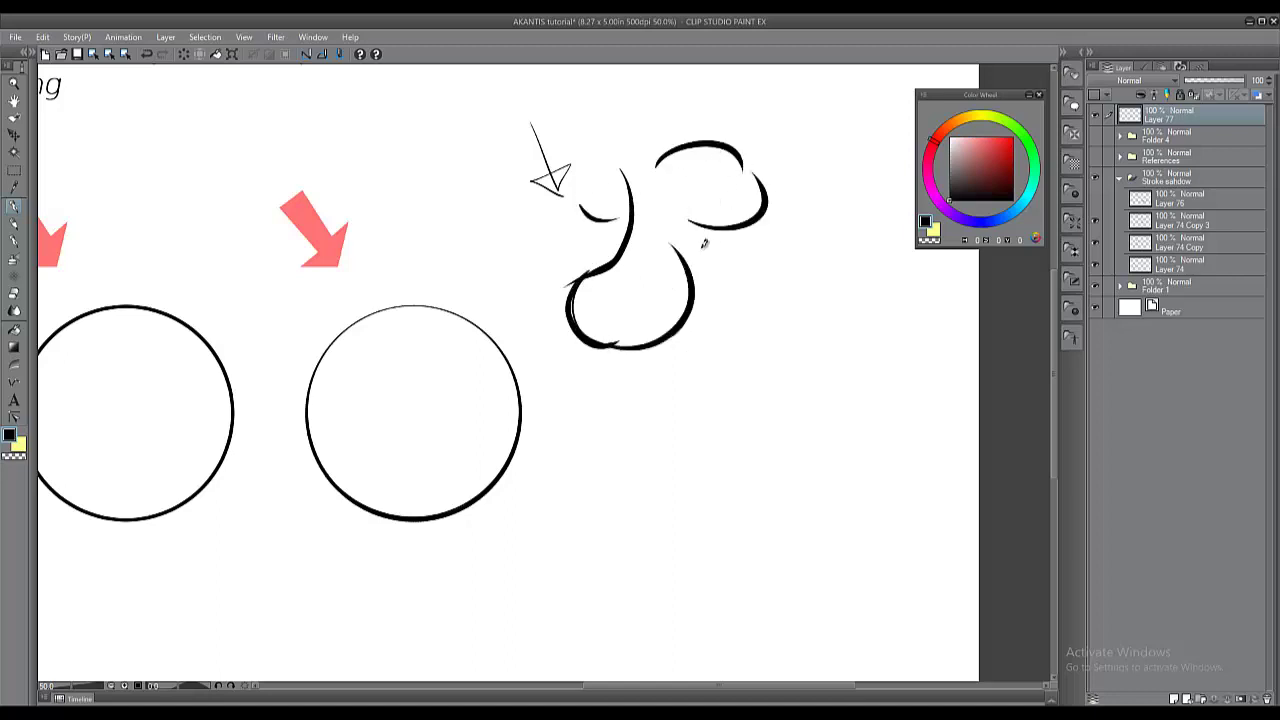
Erase the arrow, the thickened curve and the surrounding arcs, and return to the pen.
key("e")
mouse_move(690, 300)
left_mouse_down()
mouse_move(671, 286)
mouse_move(694, 294)
mouse_move(749, 206)
mouse_move(593, 283)
mouse_move(621, 379)
left_mouse_up()
key("p")
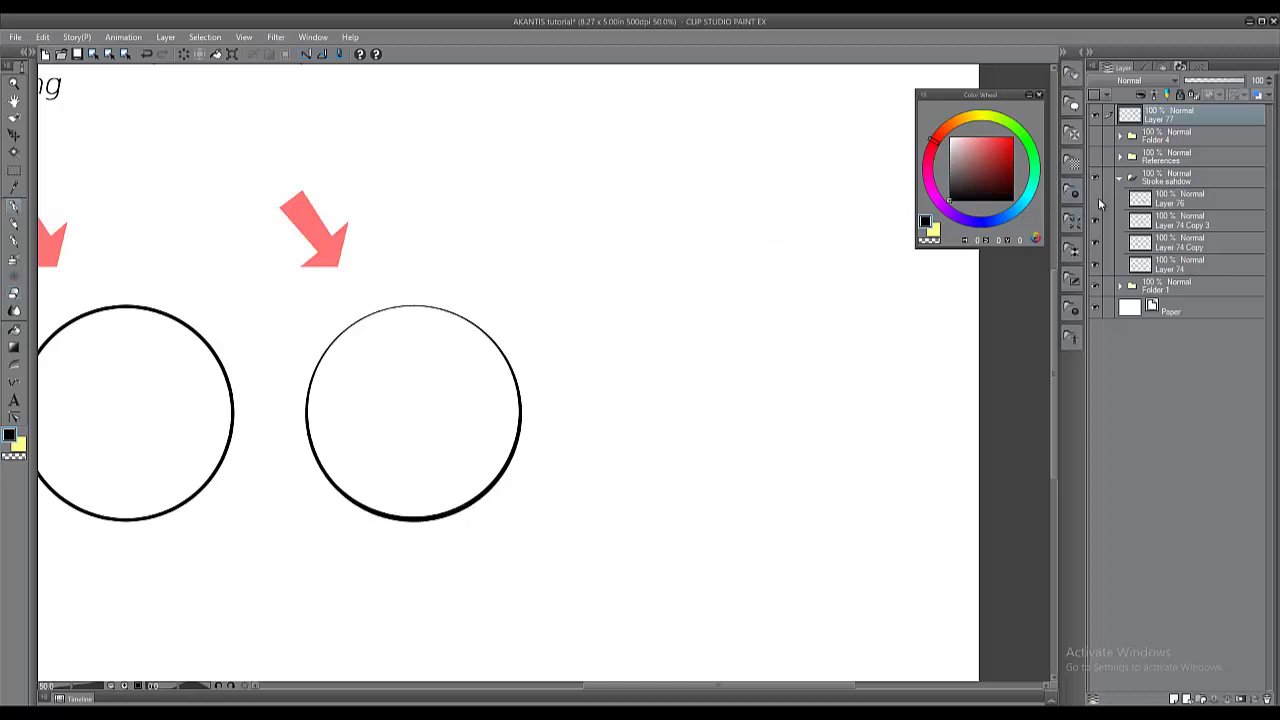
Show the cast shadow layer, try strokes beside the third circle, undo them and hide the layer again.
left_click(1098, 201)
mouse_move(441, 373)
left_mouse_down()
mouse_move(518, 341)
mouse_move(474, 312)
left_mouse_up()
left_click_drag(614, 411, 639, 434)
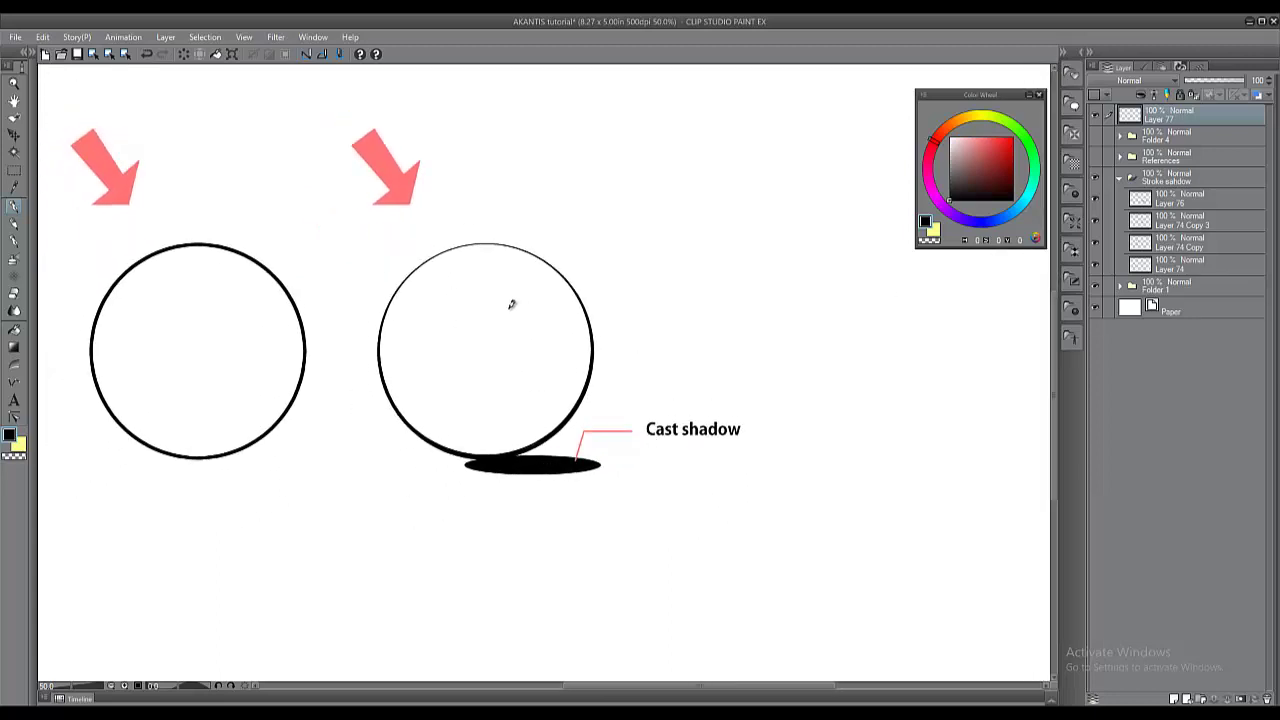
mouse_move(679, 259)
left_mouse_down()
mouse_move(651, 257)
mouse_move(564, 335)
left_mouse_up()
mouse_move(473, 257)
left_mouse_down()
mouse_move(577, 187)
mouse_move(522, 200)
left_mouse_up()
key("ctrl+z")
scroll(628, 193, "down", 1)
key("ctrl+z")
left_click(1096, 199)
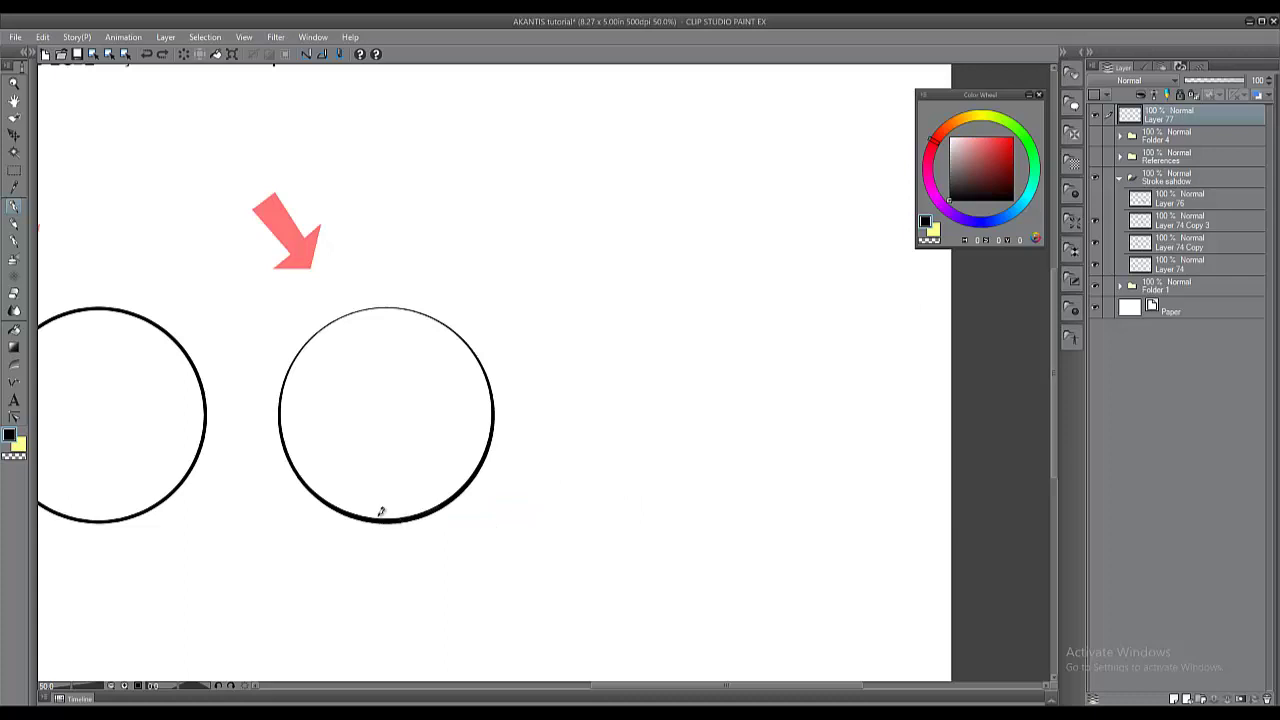
Draw a thin oval and an arrow beside the third circle, try thick strokes on its lower edge, and undo the thickening.
mouse_move(562, 161)
left_mouse_down()
mouse_move(666, 234)
mouse_move(558, 160)
left_mouse_up()
left_click_drag(470, 100, 522, 160)
left_click_drag(560, 309, 654, 258)
key("ctrl+z")
left_click_drag(560, 305, 659, 231)
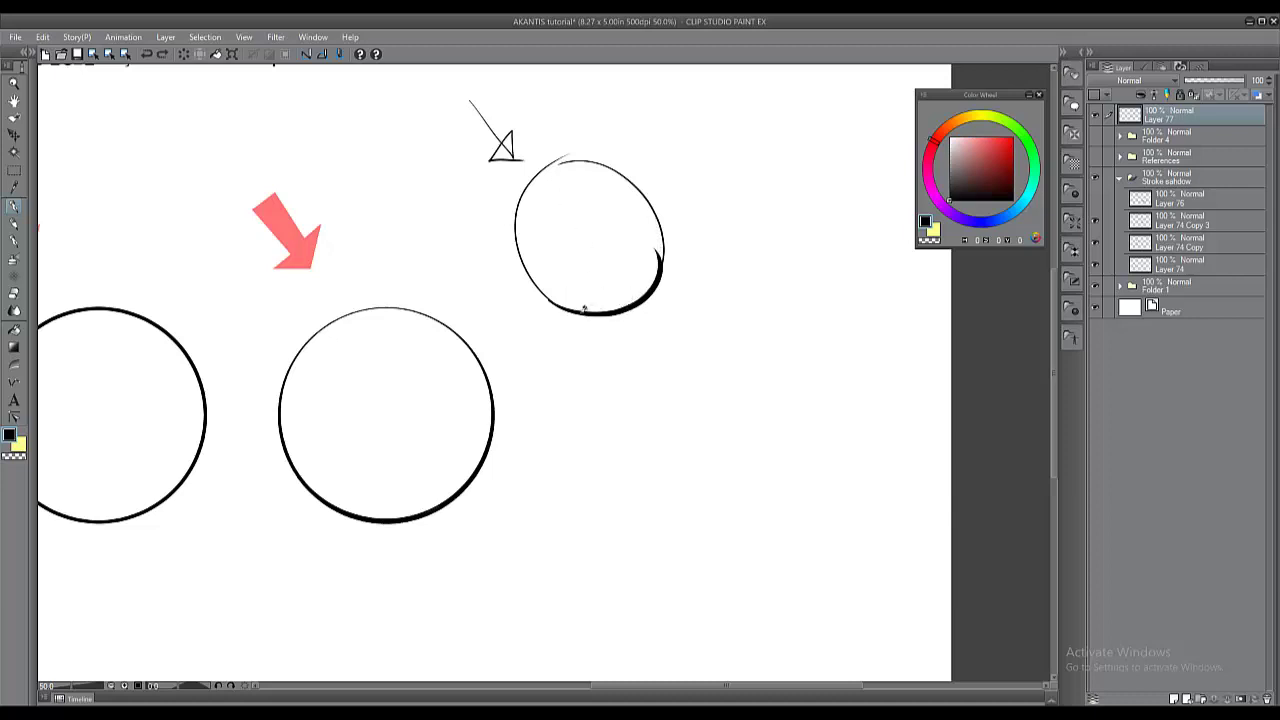
left_click_drag(585, 309, 645, 248)
key("ctrl+z")
key("ctrl+z")
Try a small oval inside the thin oval and further strokes, and undo them together with the arrow.
left_click_drag(540, 172, 548, 168)
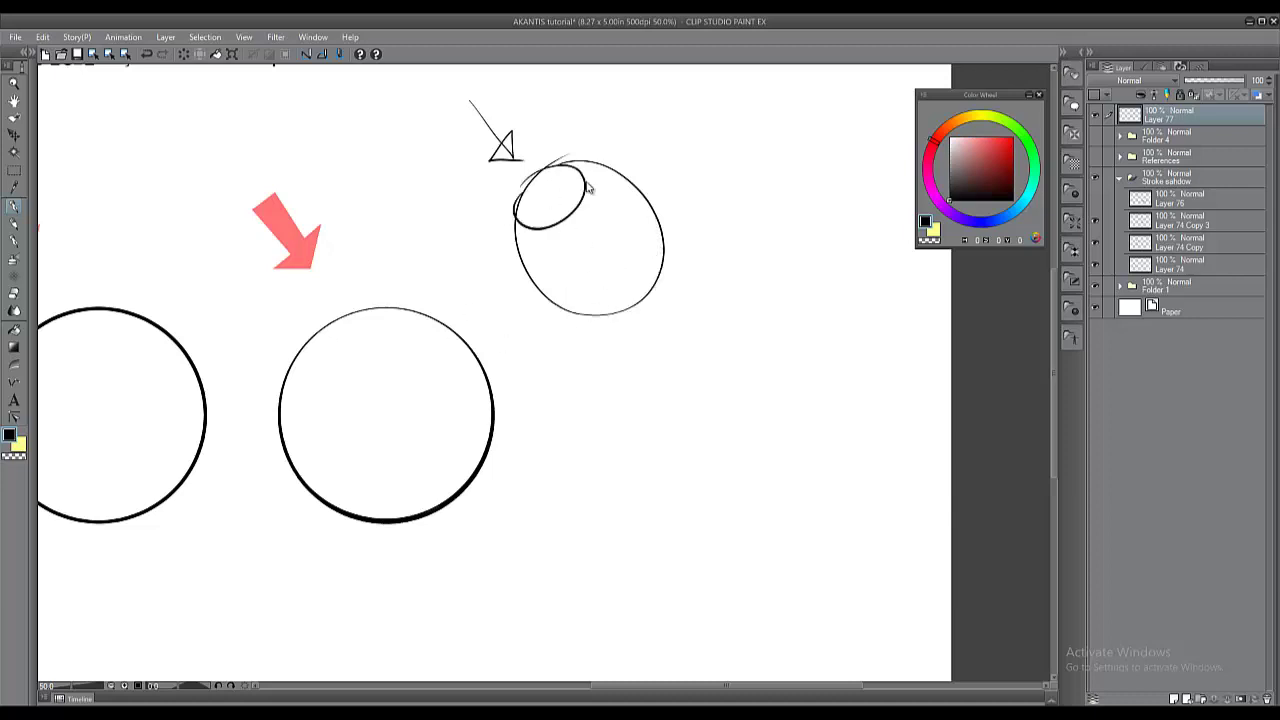
key("ctrl+z")
mouse_move(572, 318)
left_mouse_down()
mouse_move(640, 298)
mouse_move(632, 306)
left_mouse_up()
left_click_drag(593, 389, 677, 333)
key("ctrl+z")
key("ctrl+z")
key("ctrl+z")
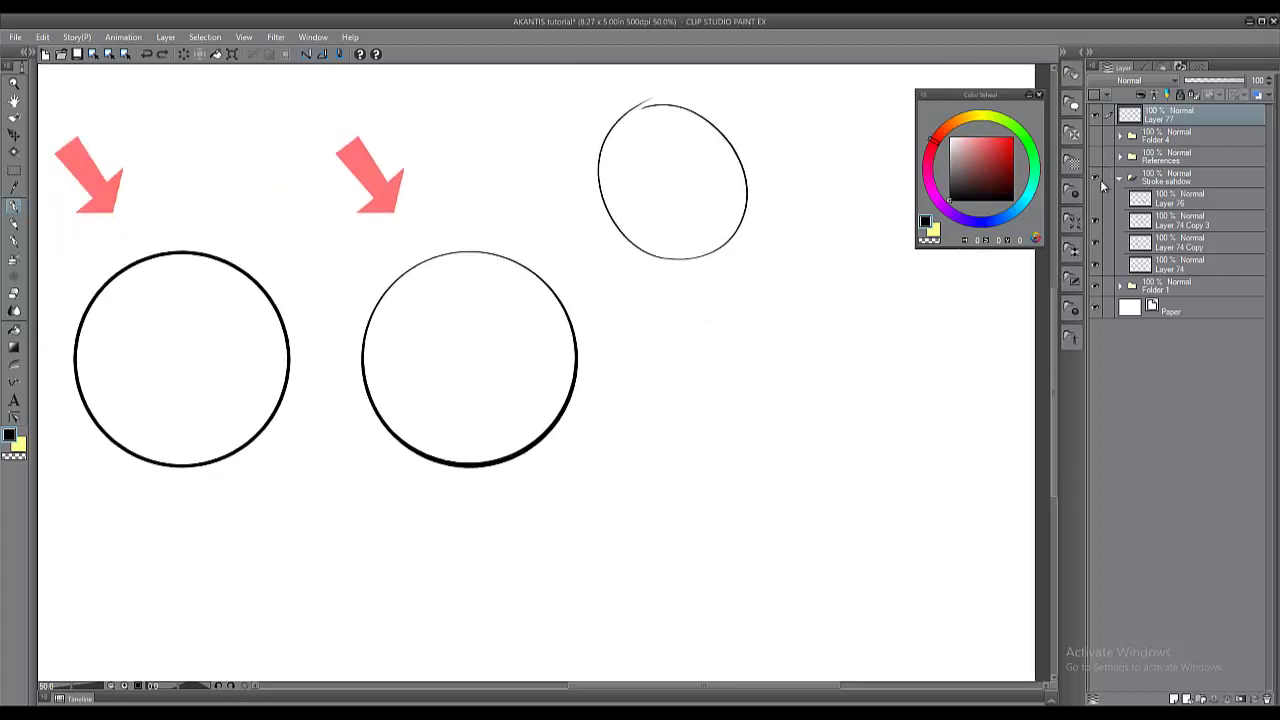
Undo the remaining thin oval and show the cast shadow layer under the third circle.
left_click(1095, 202)
key("ctrl+z")
key("ctrl+z")
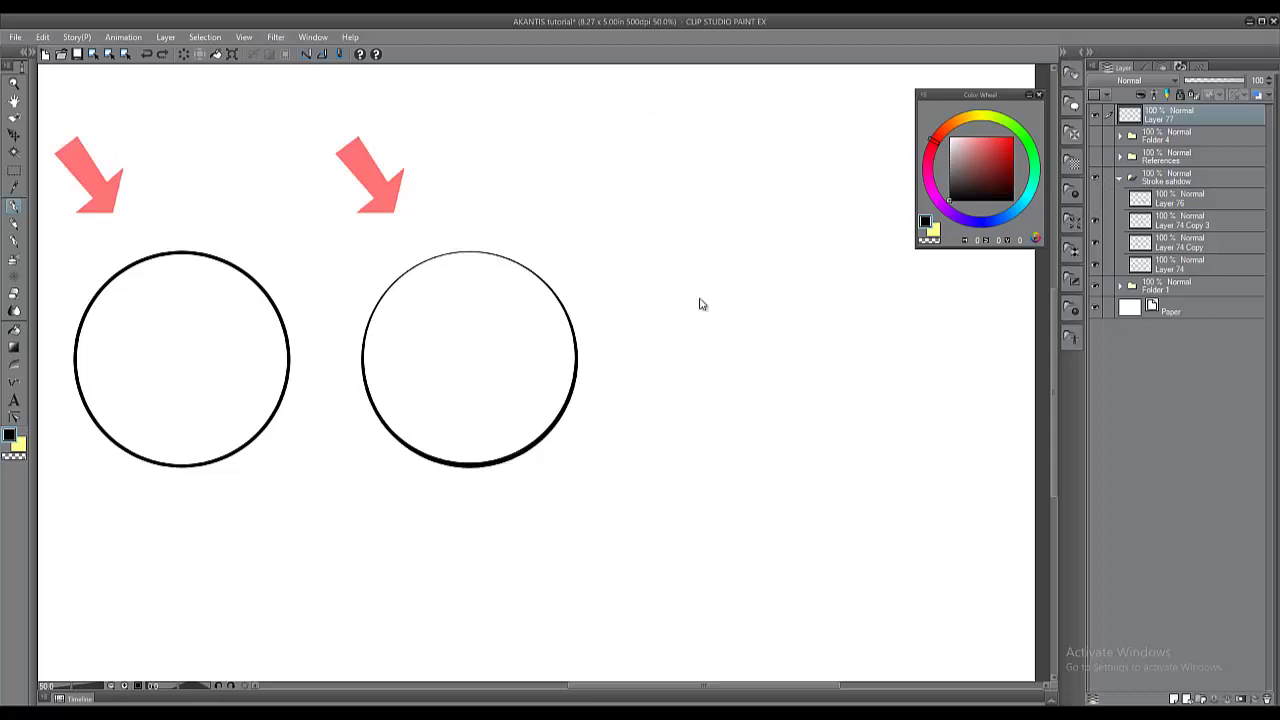
left_click(1096, 202)
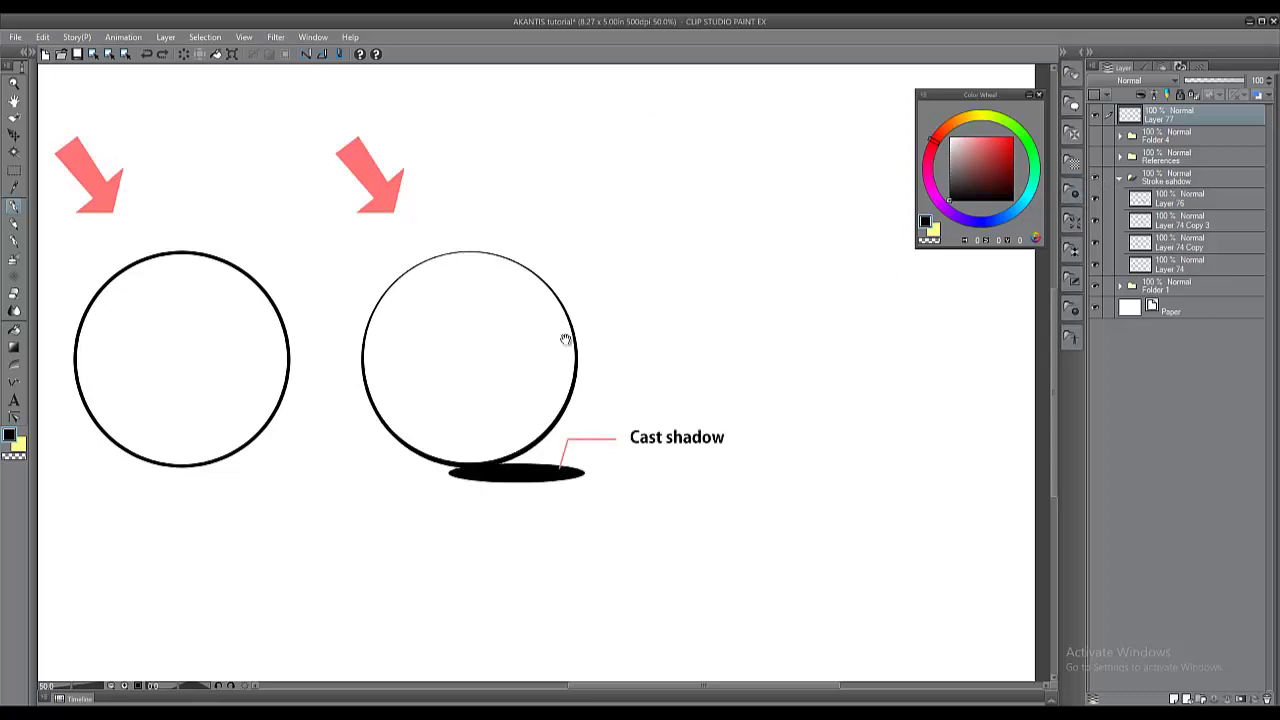
Sketch two eyes, a bulbous nose contour and a mouth curve beside the third circle, with a thin arrow pointing at the face.
left_click_drag(566, 340, 489, 387)
mouse_move(626, 153)
left_mouse_down()
mouse_move(641, 231)
mouse_move(630, 217)
left_mouse_up()
key("ctrl+z")
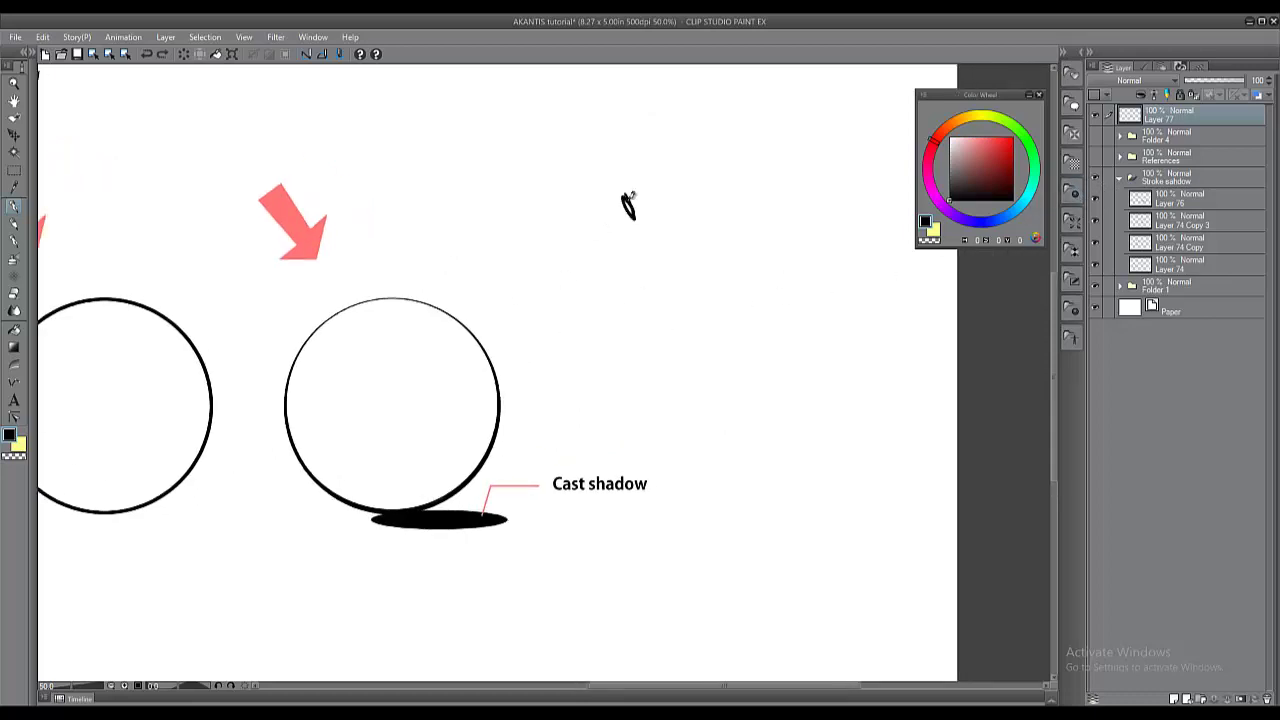
mouse_move(674, 181)
left_mouse_down()
mouse_move(632, 302)
mouse_move(701, 244)
left_mouse_up()
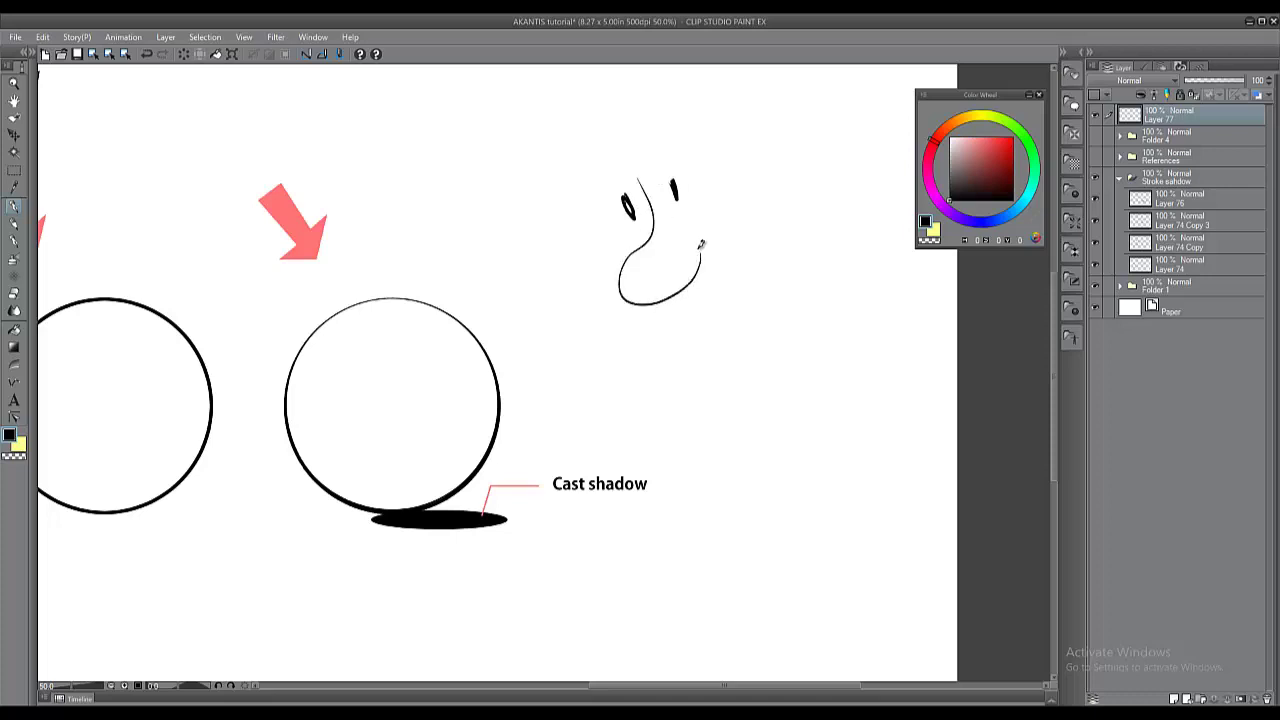
left_click_drag(655, 324, 718, 311)
left_click_drag(535, 94, 581, 175)
left_click_drag(675, 178, 677, 187)
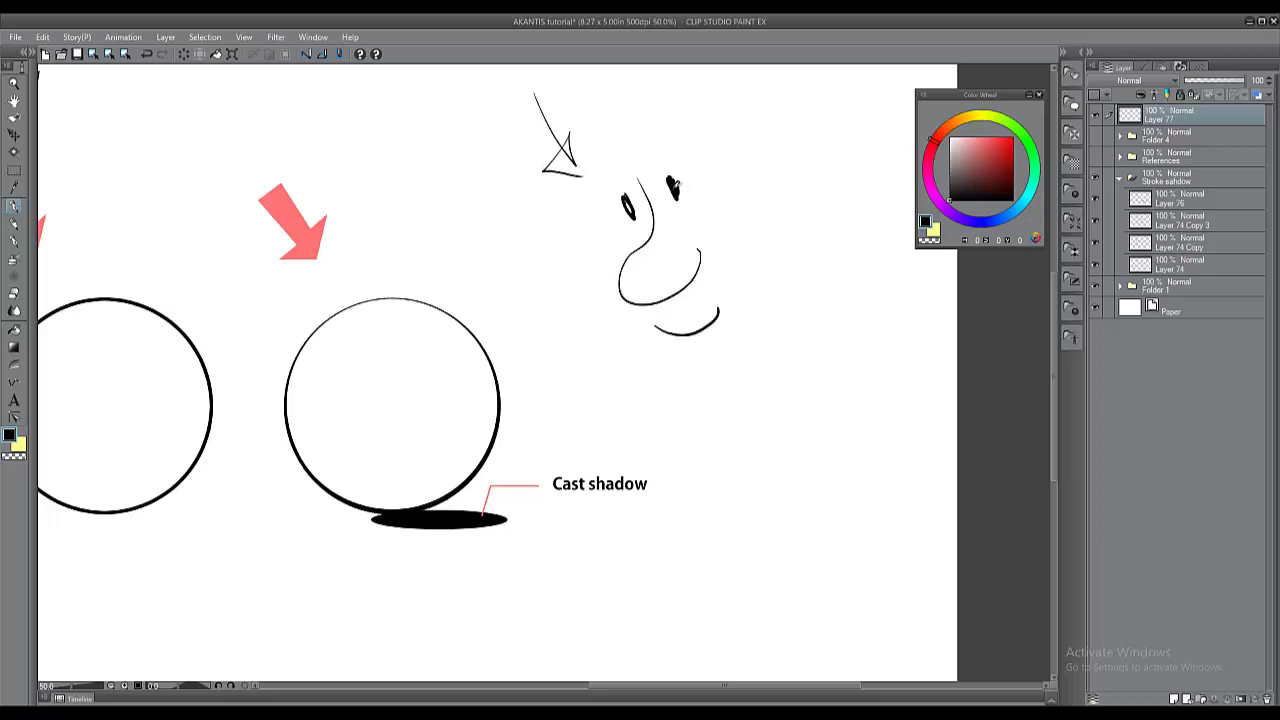
Thicken the lower edge of the sketched nose and fill a dark shadow patch beneath it.
mouse_move(626, 298)
left_mouse_down()
mouse_move(673, 298)
mouse_move(702, 250)
left_mouse_up()
left_click_drag(657, 307, 686, 286)
key("ctrl+z")
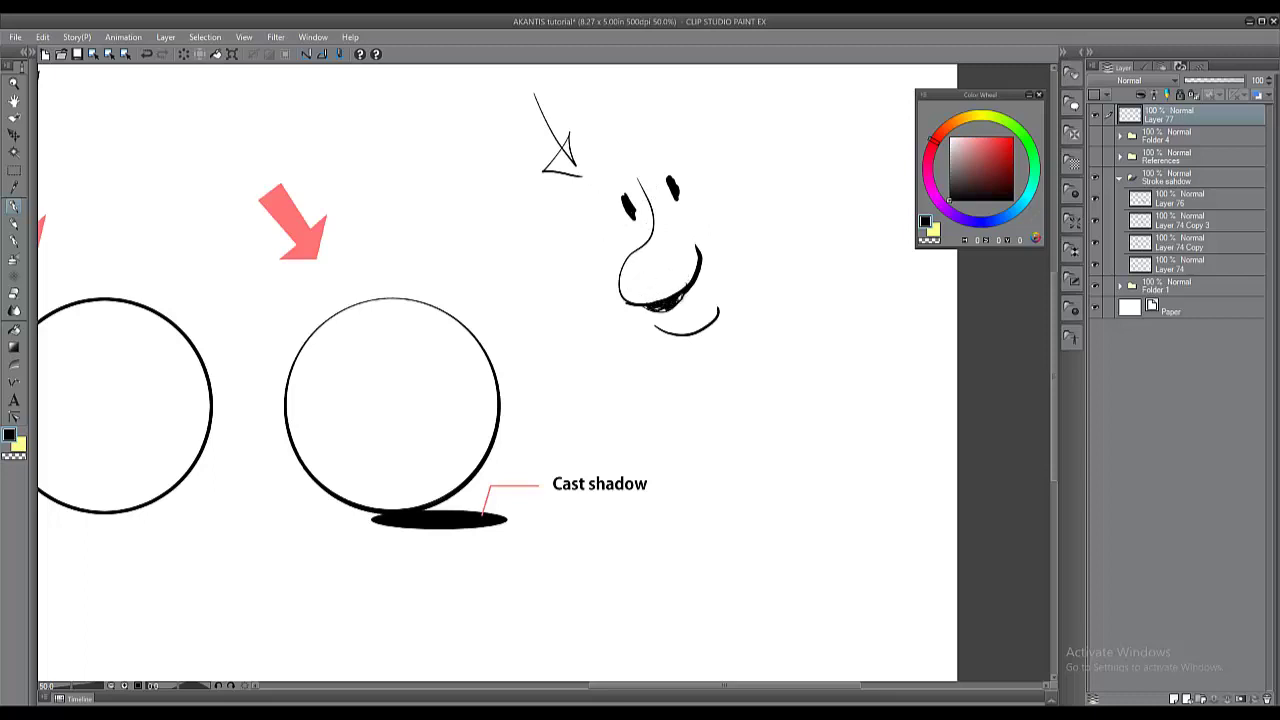
left_click(633, 327, "alt")
left_click(676, 300, "alt")
left_click_drag(650, 287, 673, 295)
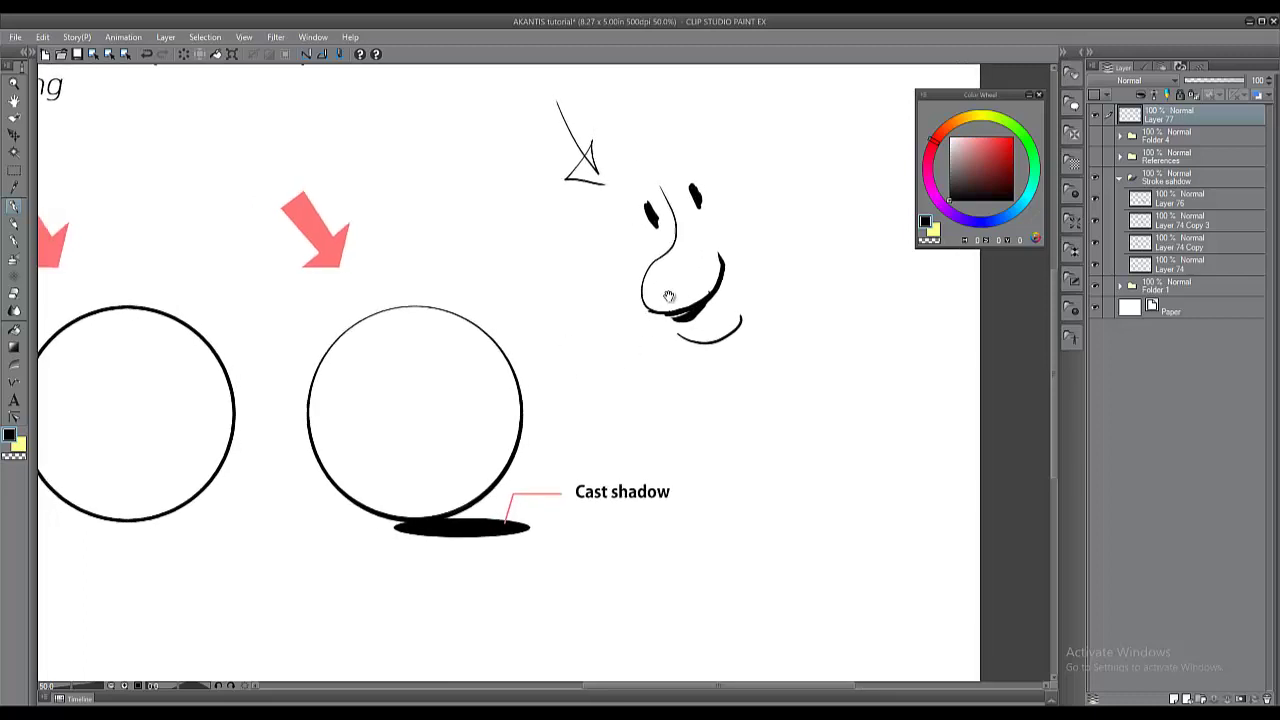
Add short curved hatching strokes inside the lower part of the nose.
scroll(678, 282, "up", 1)
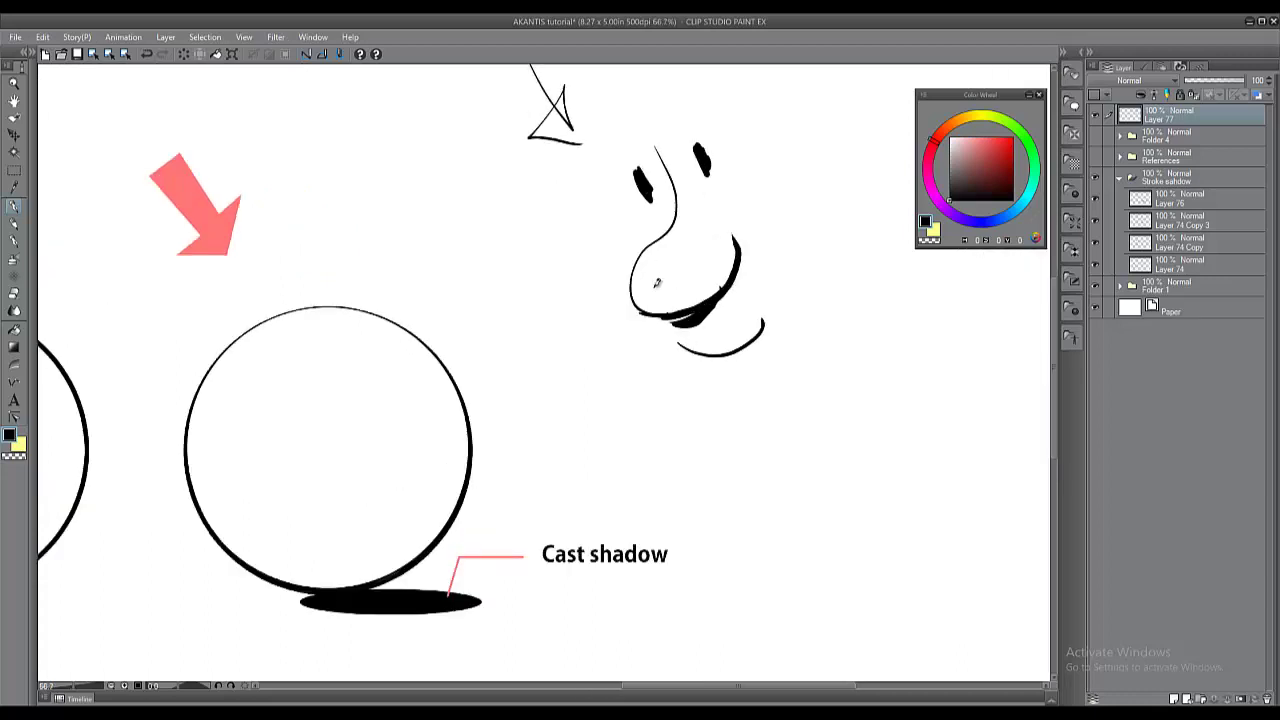
left_click_drag(663, 277, 596, 284)
mouse_move(594, 271)
left_mouse_down()
mouse_move(608, 288)
mouse_move(594, 271)
left_mouse_up()
key("ctrl+z")
mouse_move(675, 277)
left_mouse_down()
mouse_move(665, 296)
mouse_move(688, 295)
left_mouse_up()
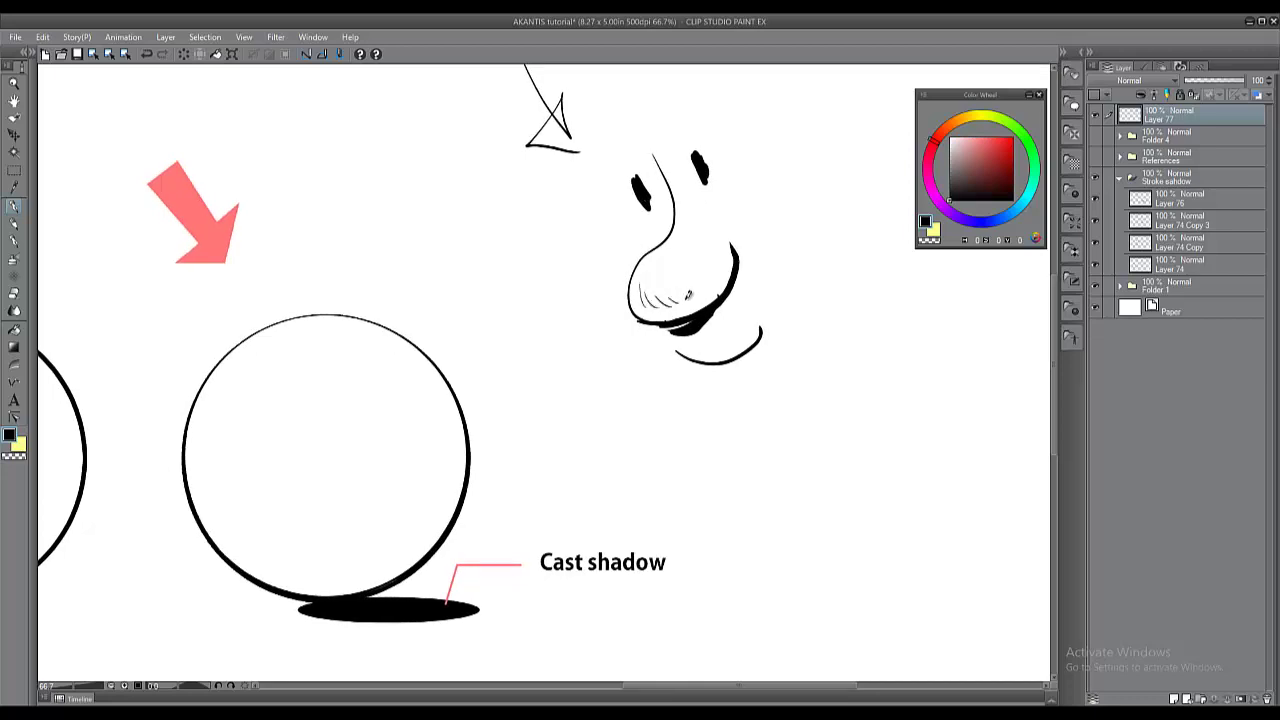
left_click_drag(679, 220, 693, 236)
Try faint extra strokes around the bridge of the nose and undo them.
left_click_drag(673, 188, 711, 167)
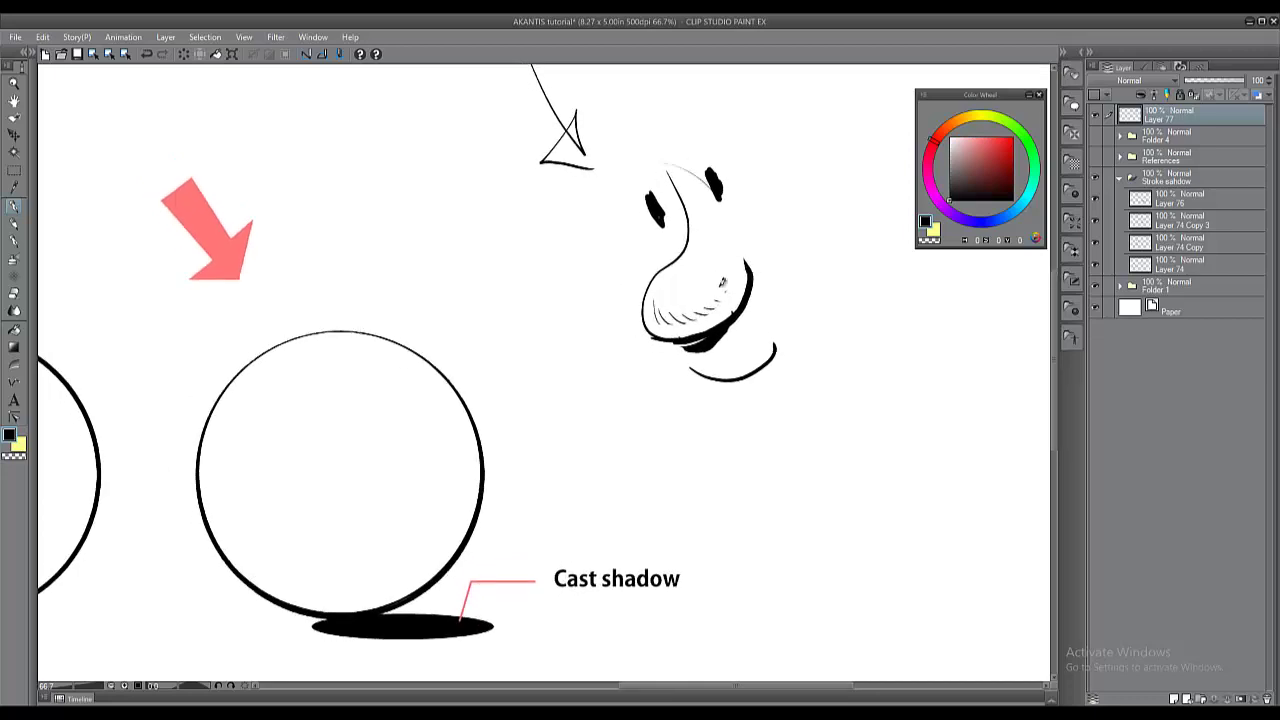
left_click_drag(723, 282, 671, 204)
key("ctrl+z")
key("ctrl+z")
left_click_drag(676, 306, 614, 298)
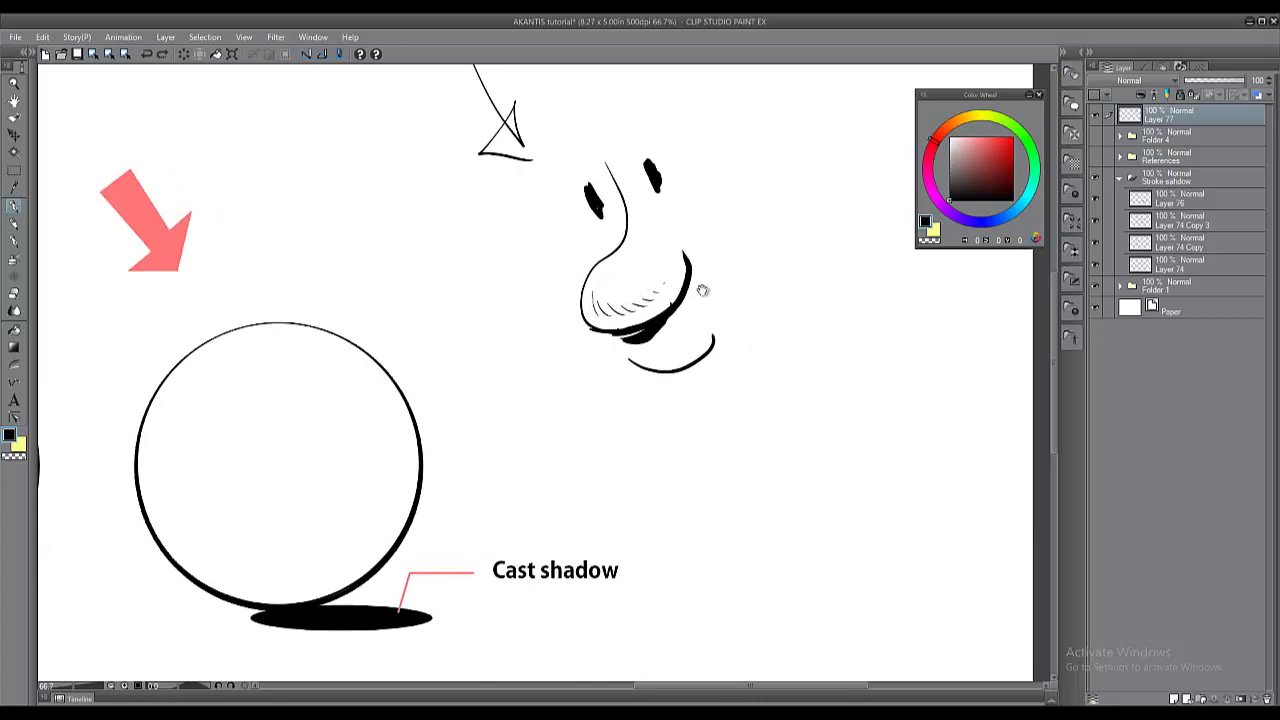
Draw a circle beside the face, fill it with long straight hatching lines, and undo all of it.
left_click_drag(748, 228, 686, 263)
mouse_move(669, 211)
left_mouse_down()
mouse_move(755, 184)
mouse_move(700, 188)
mouse_move(681, 270)
left_mouse_up()
mouse_move(678, 212)
left_mouse_down()
mouse_move(692, 281)
mouse_move(708, 273)
left_mouse_up()
mouse_move(696, 194)
left_mouse_down()
mouse_move(718, 288)
mouse_move(736, 268)
left_mouse_up()
left_click_drag(722, 184, 746, 268)
left_click_drag(738, 186, 757, 250)
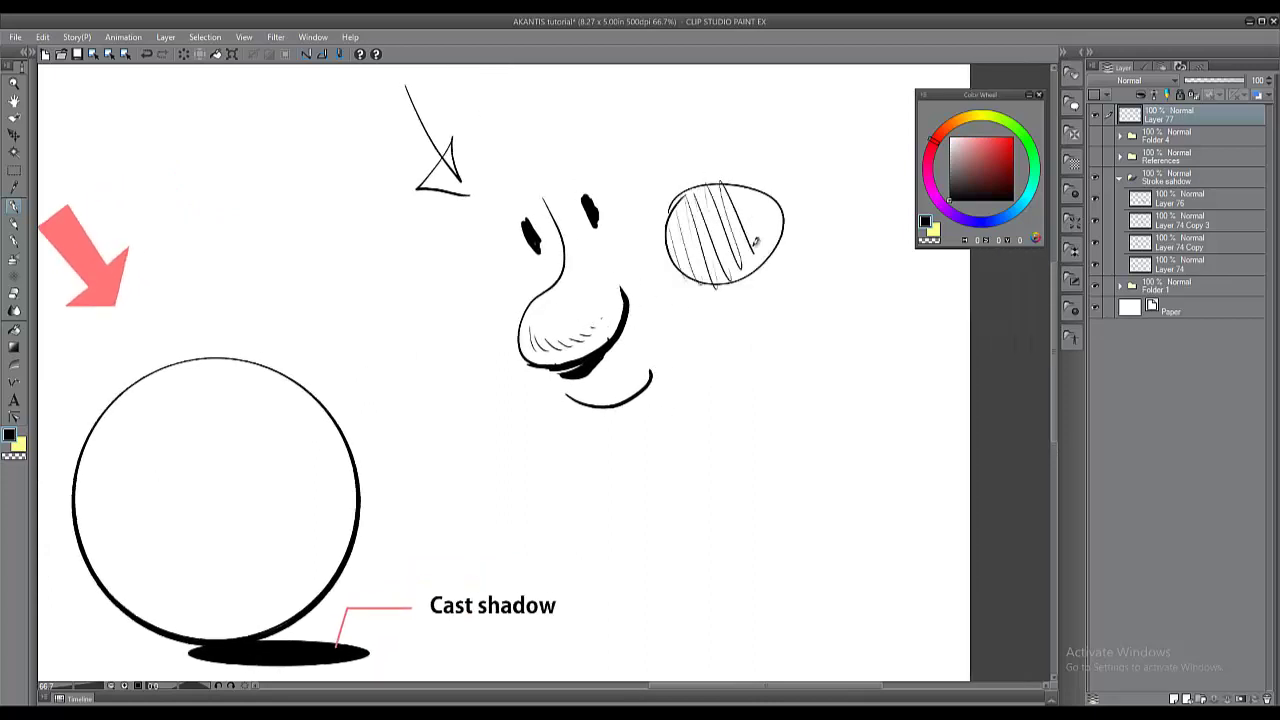
key("ctrl+z")
key("ctrl+z")
key("ctrl+z")
key("ctrl+z")
key("ctrl+z")
key("ctrl+z")
key("ctrl+z")
key("ctrl+z")
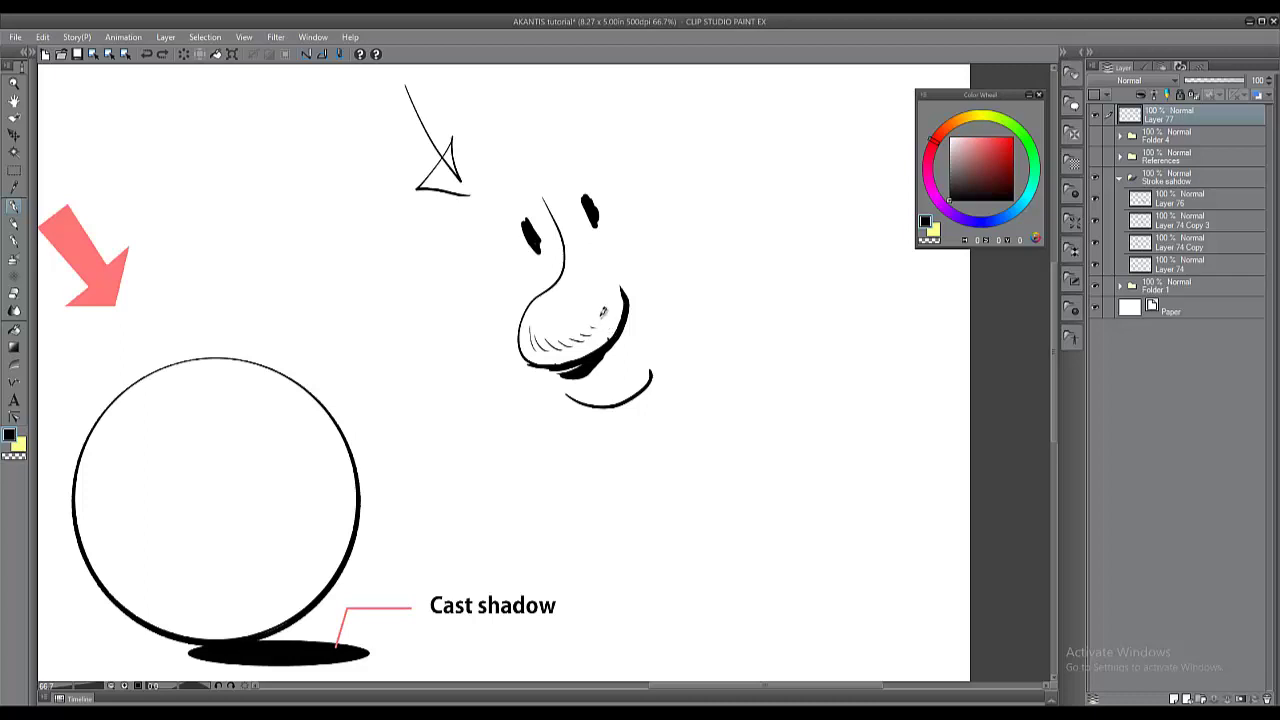
Remove the hatching from the nose and redraw it as short curved strokes along the lower inner edge.
mouse_move(568, 347)
left_mouse_down()
mouse_move(603, 327)
mouse_move(700, 352)
left_mouse_up()
key("e")
key("p")
key("ctrl+z")
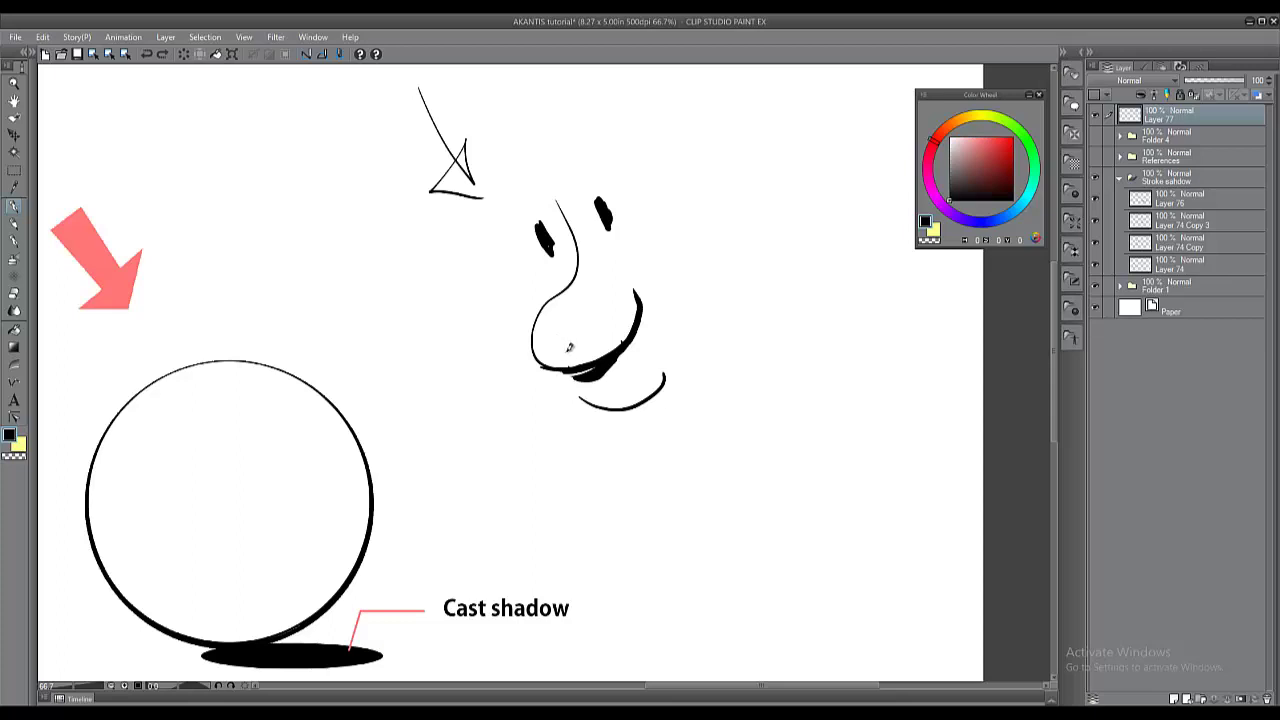
mouse_move(548, 330)
left_mouse_down()
mouse_move(553, 352)
mouse_move(592, 337)
left_mouse_up()
Draw a thin circle beside the face, undo its long hatching, and shade its lower inner edge with short curved strokes.
left_click_drag(660, 285, 623, 300)
mouse_move(690, 211)
left_mouse_down()
mouse_move(656, 221)
mouse_move(657, 247)
left_mouse_up()
mouse_move(673, 237)
left_mouse_down()
mouse_move(667, 262)
mouse_move(766, 297)
mouse_move(674, 280)
mouse_move(676, 305)
left_mouse_up()
key("ctrl+z")
key("ctrl+z")
key("ctrl+z")
left_click_drag(682, 285, 703, 308)
mouse_move(706, 292)
left_mouse_down()
mouse_move(716, 308)
mouse_move(730, 302)
left_mouse_up()
left_click_drag(735, 288, 745, 296)
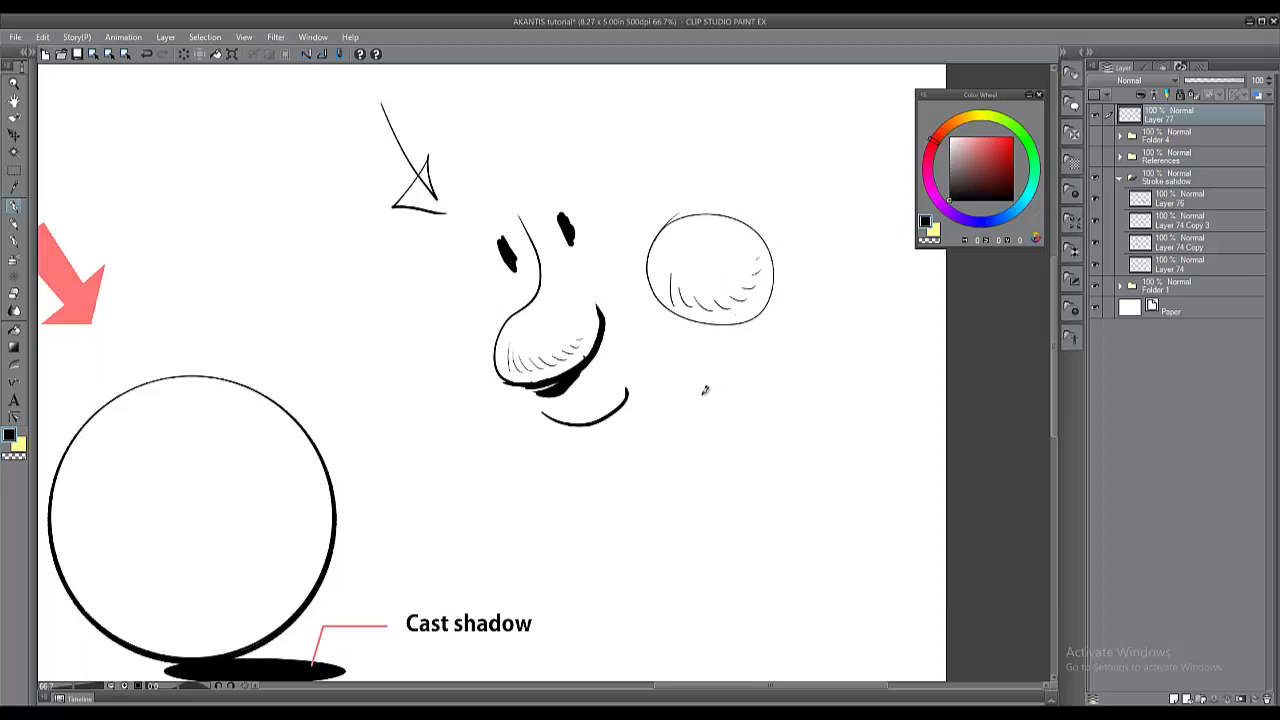
Draw a second thin circle below the first hatched one and shade its lower part with short near-vertical strokes.
mouse_move(700, 358)
left_mouse_down()
mouse_move(702, 432)
mouse_move(730, 438)
left_mouse_up()
left_click_drag(734, 410, 741, 434)
mouse_move(747, 416)
left_mouse_down()
mouse_move(751, 432)
mouse_move(708, 418)
left_mouse_up()
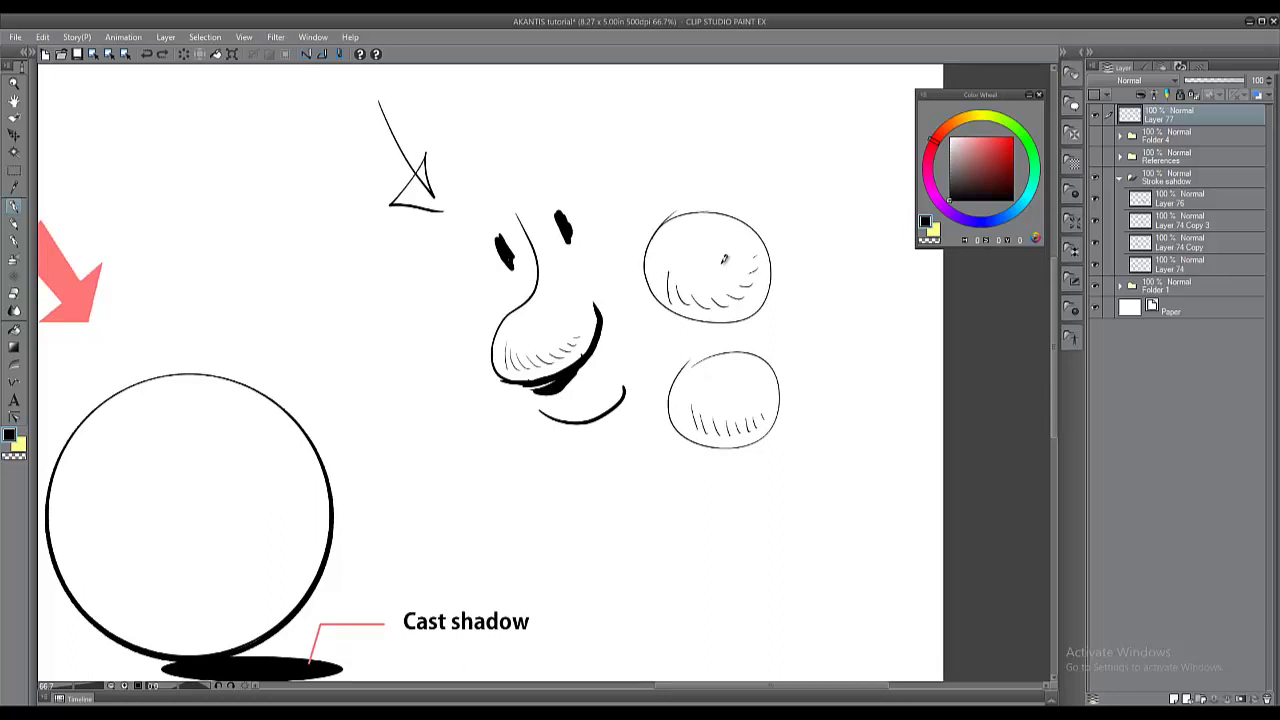
Draw a partial rounded cheek contour beside the nose and hatch its lower inner edge.
mouse_move(655, 264)
left_mouse_down()
mouse_move(695, 263)
mouse_move(699, 299)
left_mouse_up()
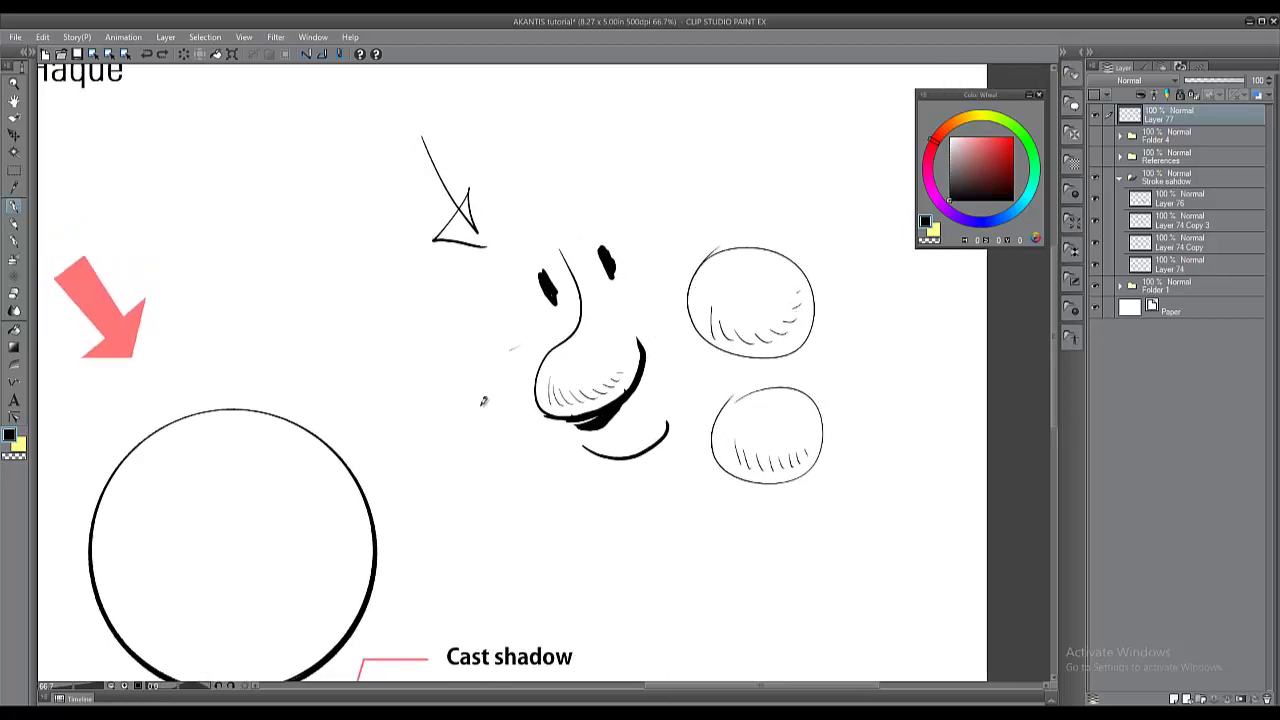
left_click_drag(518, 349, 534, 458)
left_click_drag(519, 430, 527, 442)
left_click_drag(529, 438, 541, 441)
left_click_drag(655, 383, 663, 342)
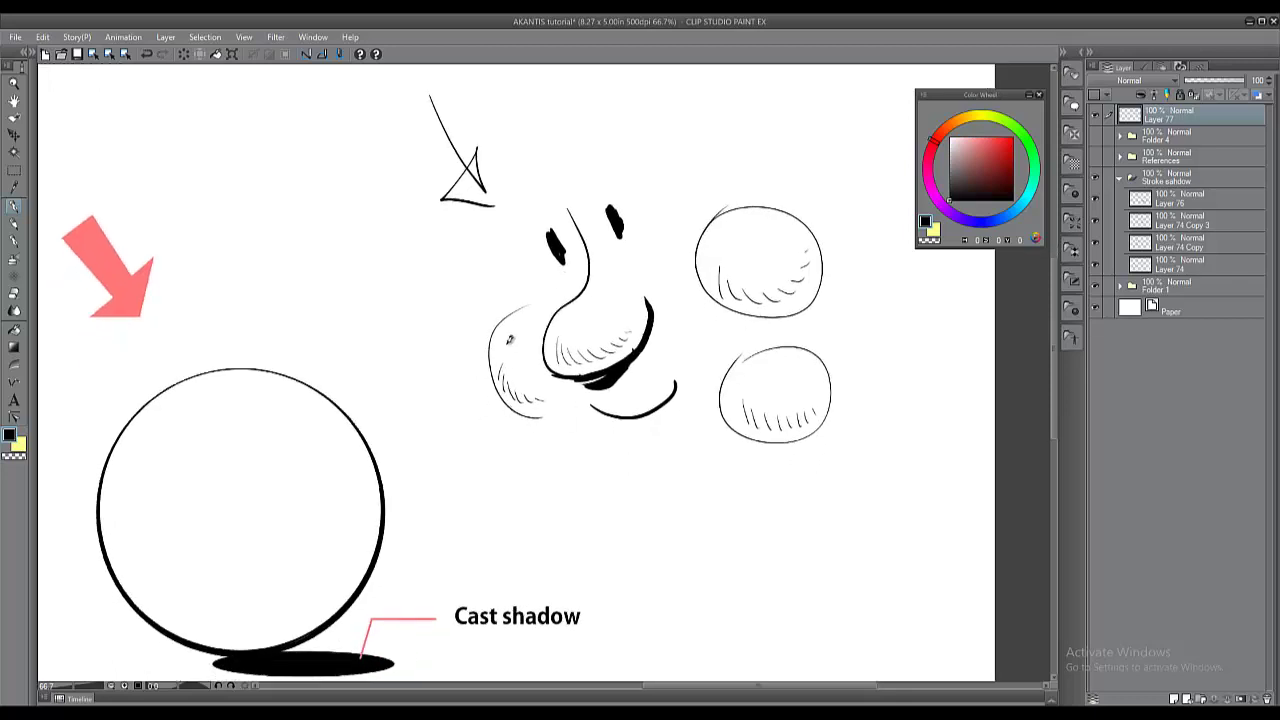
Extend the curved hatching along the cheek contour and draw a small arrow below it pointing toward the mouth curve.
mouse_move(507, 373)
left_mouse_down()
mouse_move(506, 391)
mouse_move(497, 363)
mouse_move(526, 393)
mouse_move(558, 398)
left_mouse_up()
left_click_drag(565, 452, 592, 432)
left_click_drag(592, 432, 590, 448)
left_click_drag(615, 400, 631, 404)
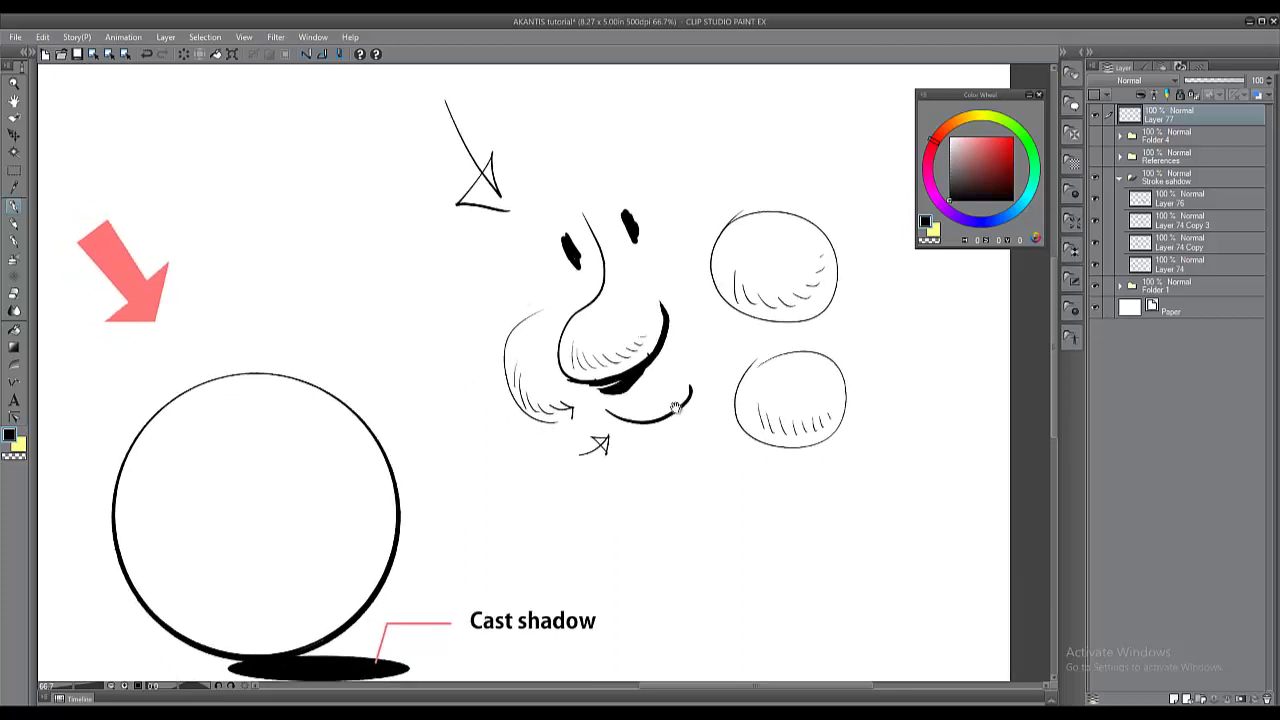
Try freehand circles with thick lower edges in the blank area near the cast shadow label and undo each attempt.
left_click_drag(482, 512, 648, 366)
left_click_drag(499, 400, 729, 400)
left_click_drag(610, 381, 745, 361)
left_click_drag(514, 355, 734, 411)
left_click_drag(966, 310, 700, 341)
left_click_drag(756, 429, 654, 343)
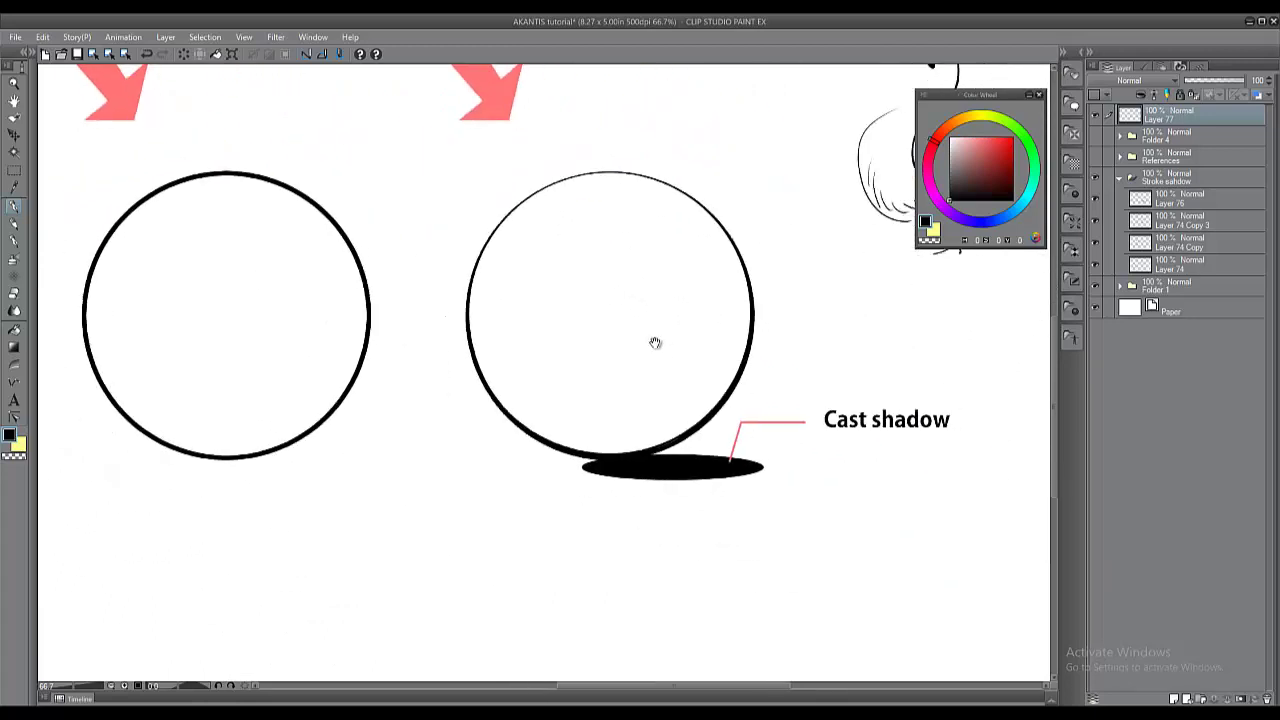
mouse_move(690, 454)
left_mouse_down()
mouse_move(546, 391)
mouse_move(512, 393)
left_mouse_up()
left_click_drag(850, 324, 730, 440)
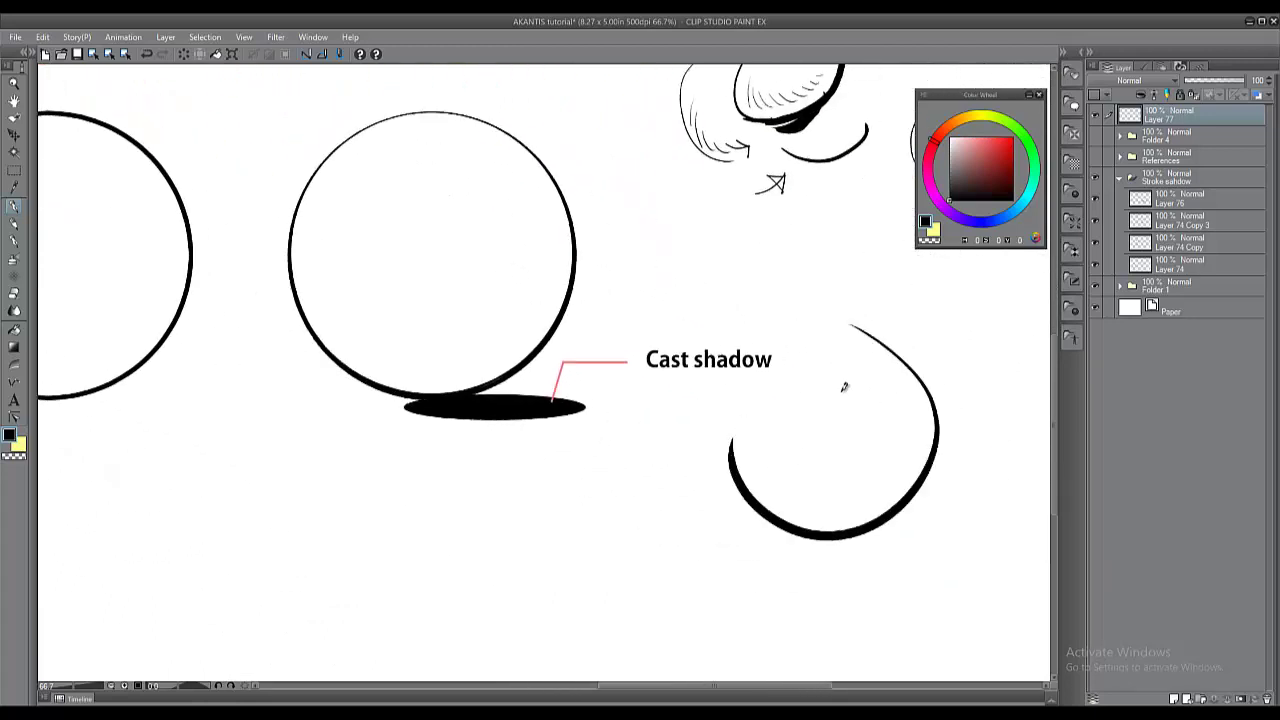
key("ctrl+z")
left_click_drag(896, 387, 766, 363)
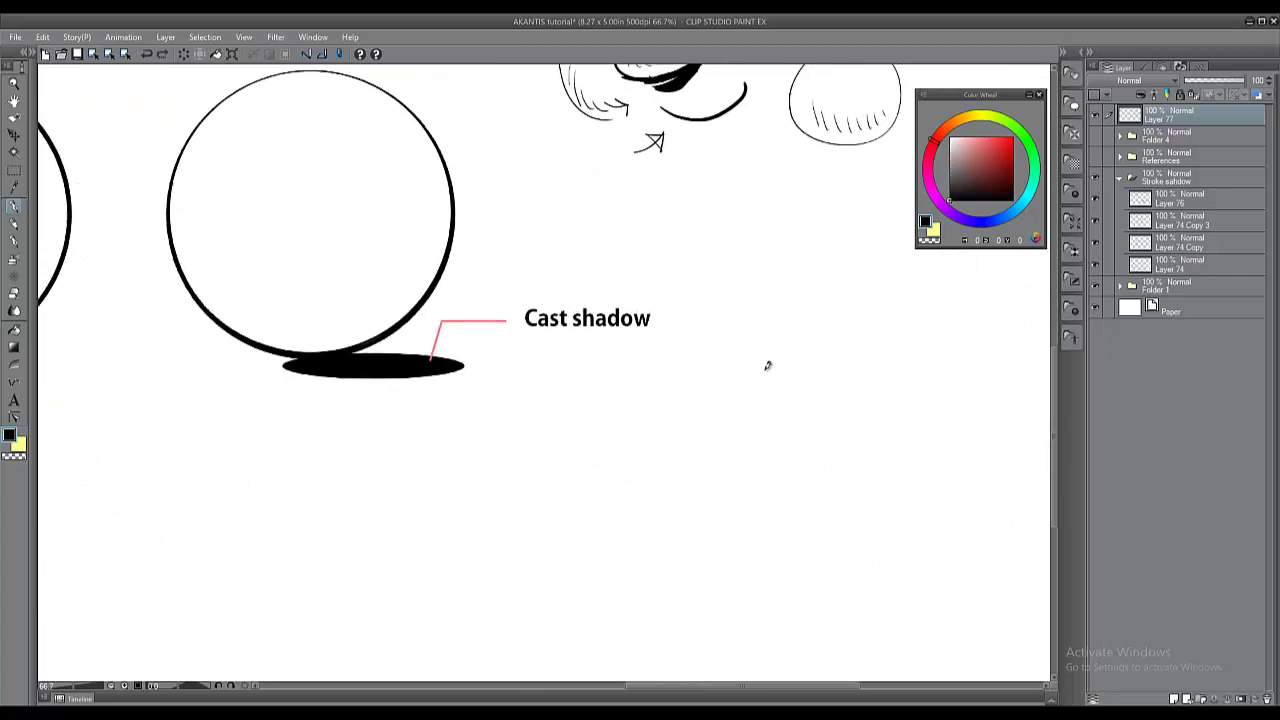
mouse_move(678, 405)
left_mouse_down()
mouse_move(871, 429)
mouse_move(670, 365)
left_mouse_up()
left_click_drag(785, 198, 606, 417)
key("ctrl+z")
Try further strokes around the third circle and the face sketch, and undo each one.
left_click_drag(520, 325, 529, 337)
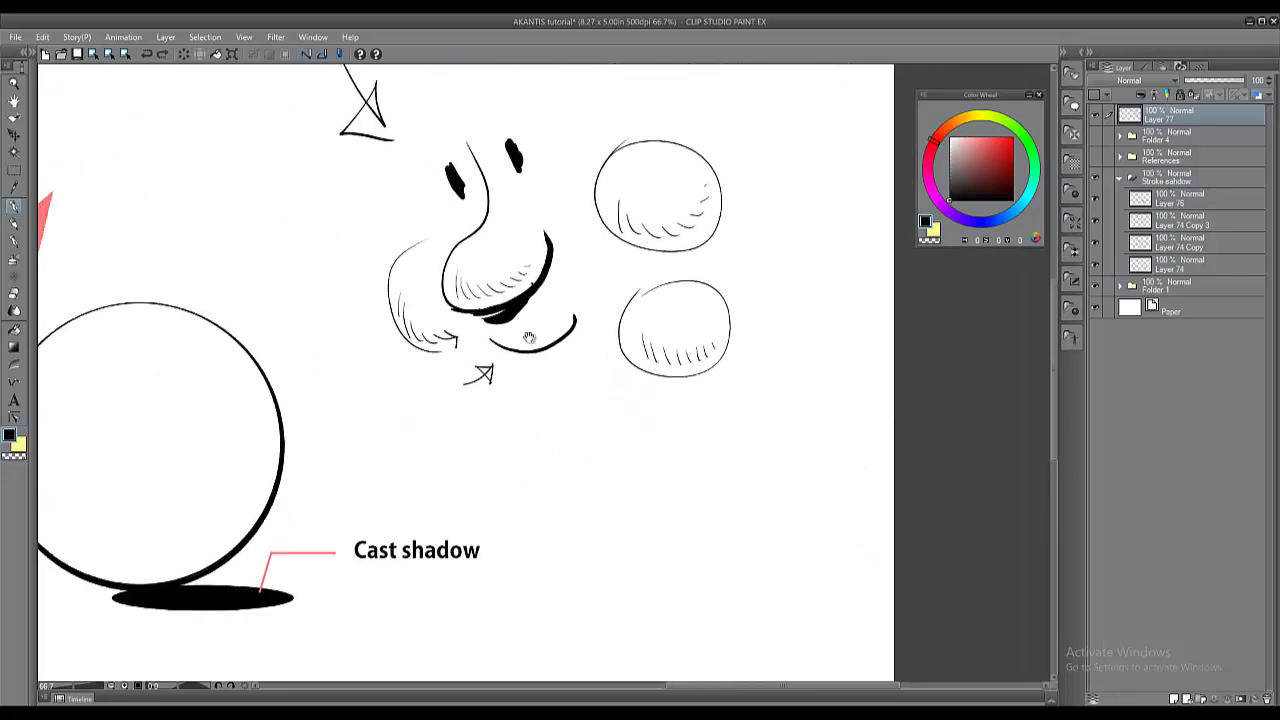
left_click_drag(251, 587, 344, 454)
key("ctrl+z")
left_click_drag(602, 294, 600, 304)
mouse_move(452, 284)
left_mouse_down()
mouse_move(523, 247)
mouse_move(534, 290)
left_mouse_up()
key("ctrl+z")
scroll(561, 356, "down", 3)
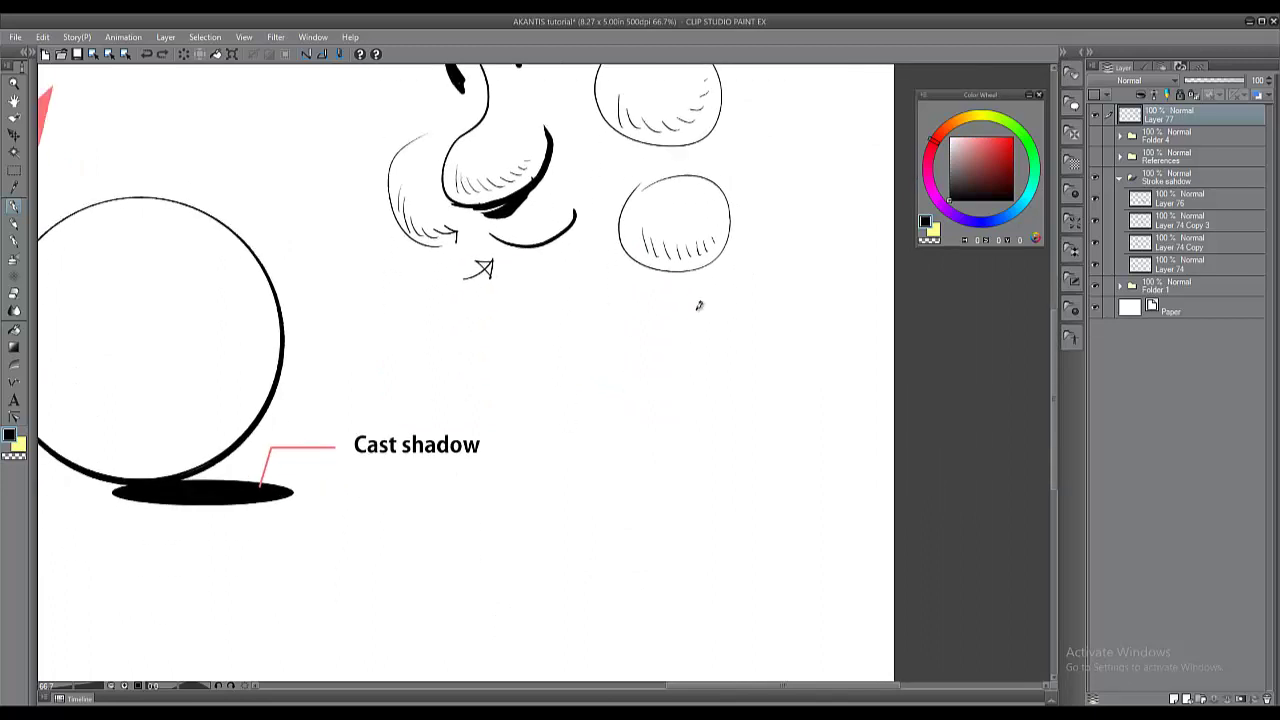
left_click_drag(694, 311, 488, 487)
key("ctrl+z")
left_click_drag(625, 293, 777, 466)
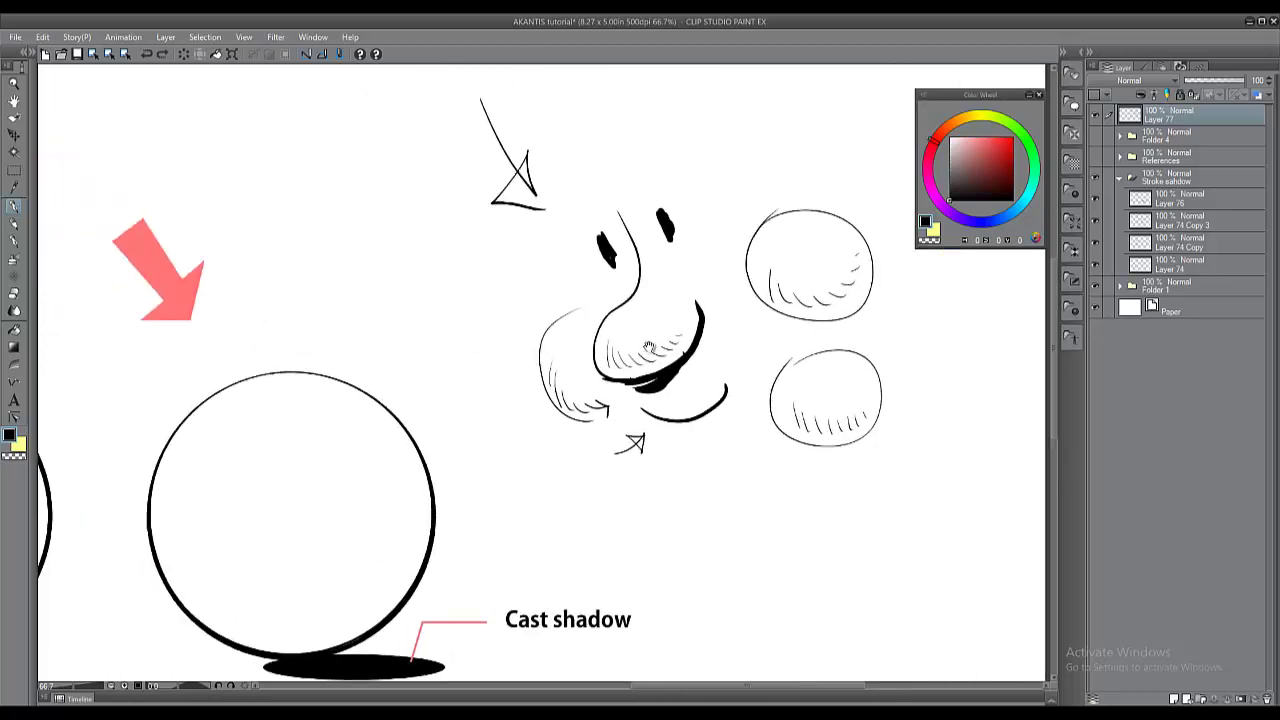
Erase the face sketch, the hatched circles and the hand-drawn arrows.
scroll(648, 413, "down", 1)
left_click_drag(708, 396, 735, 358)
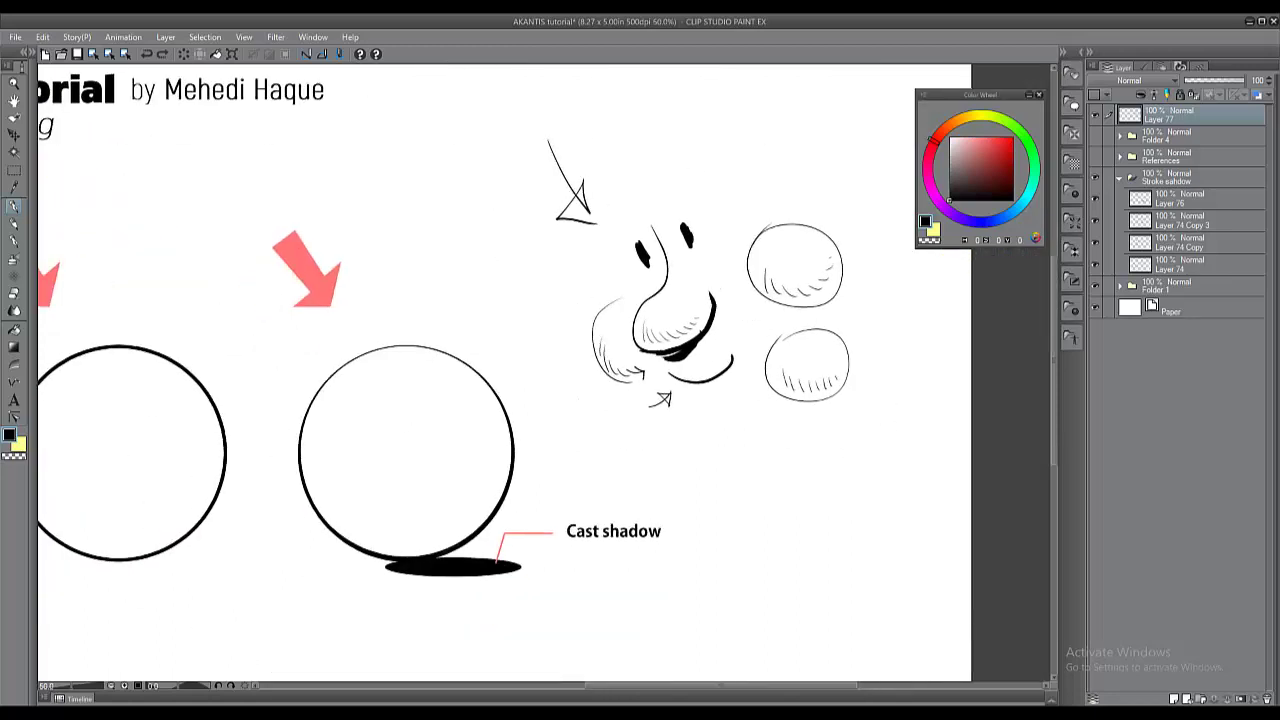
key("e")
mouse_move(812, 348)
left_mouse_down()
mouse_move(801, 363)
mouse_move(811, 257)
mouse_move(676, 388)
left_mouse_up()
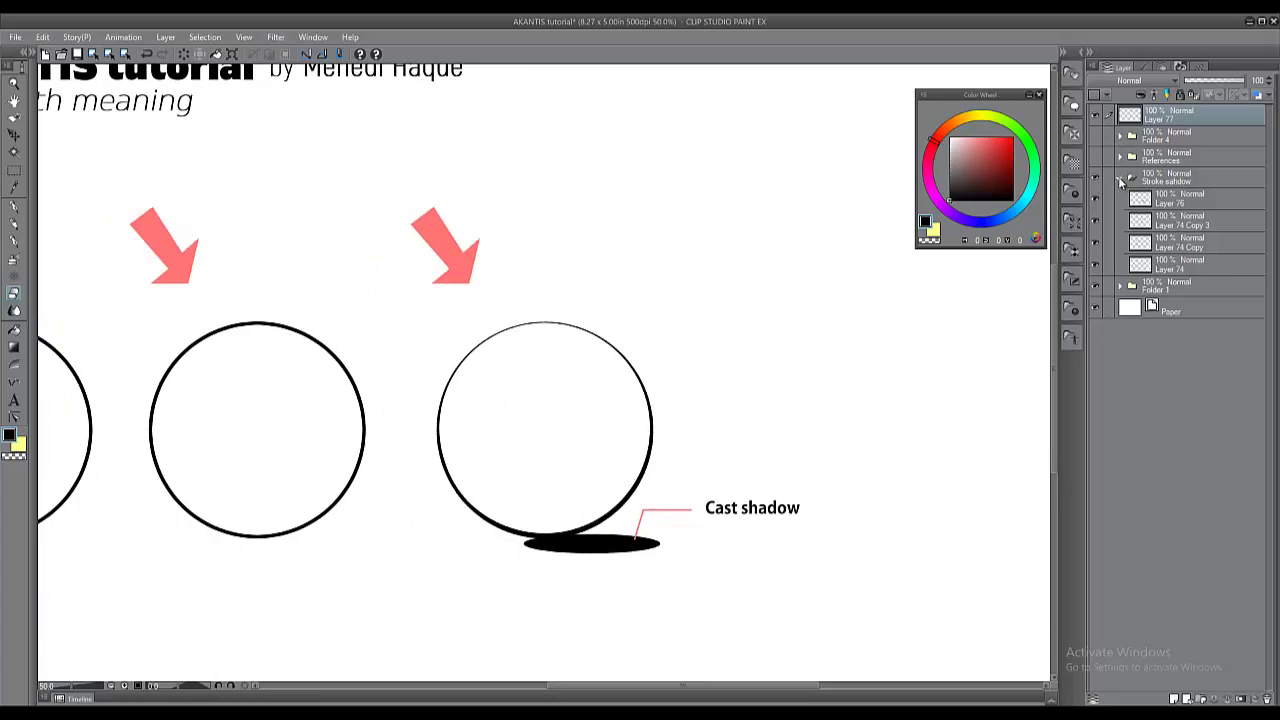
Collapse and hide the Stroke sahdow folder, and expand and show the References folder with its caricature portrait.
left_click(1120, 179)
left_click(1096, 178)
left_click(1121, 158)
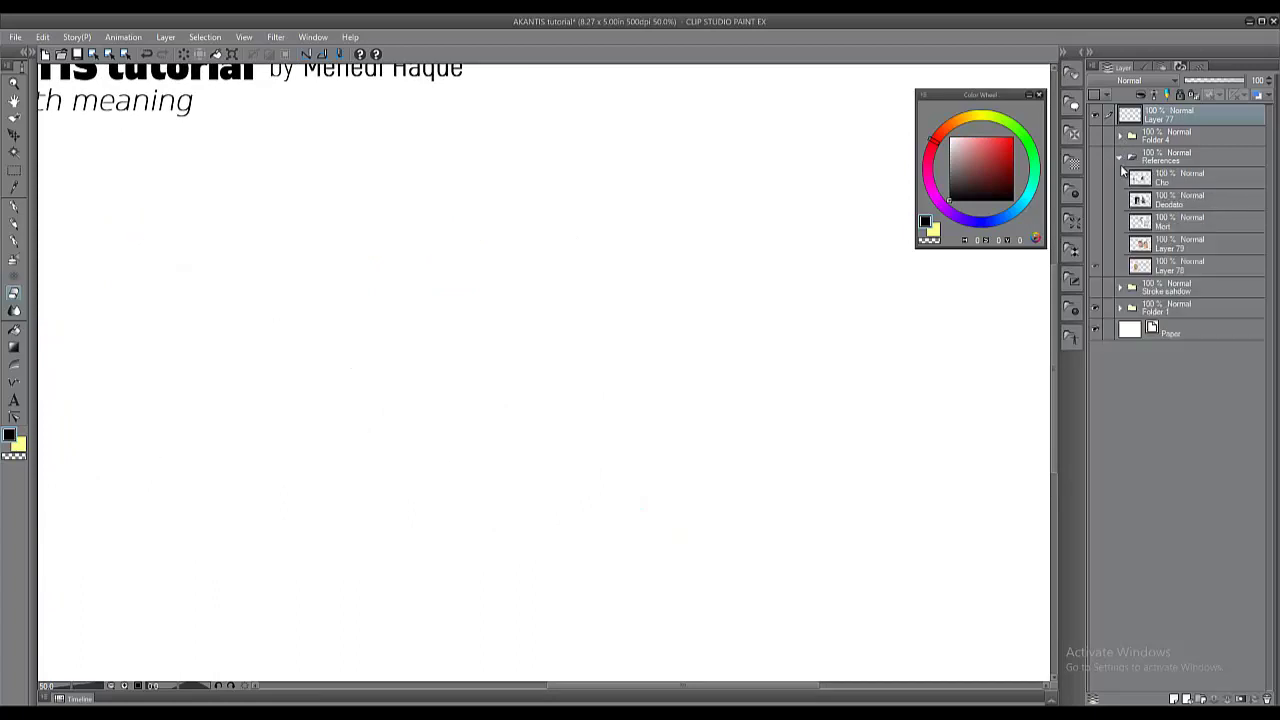
left_click(1096, 160)
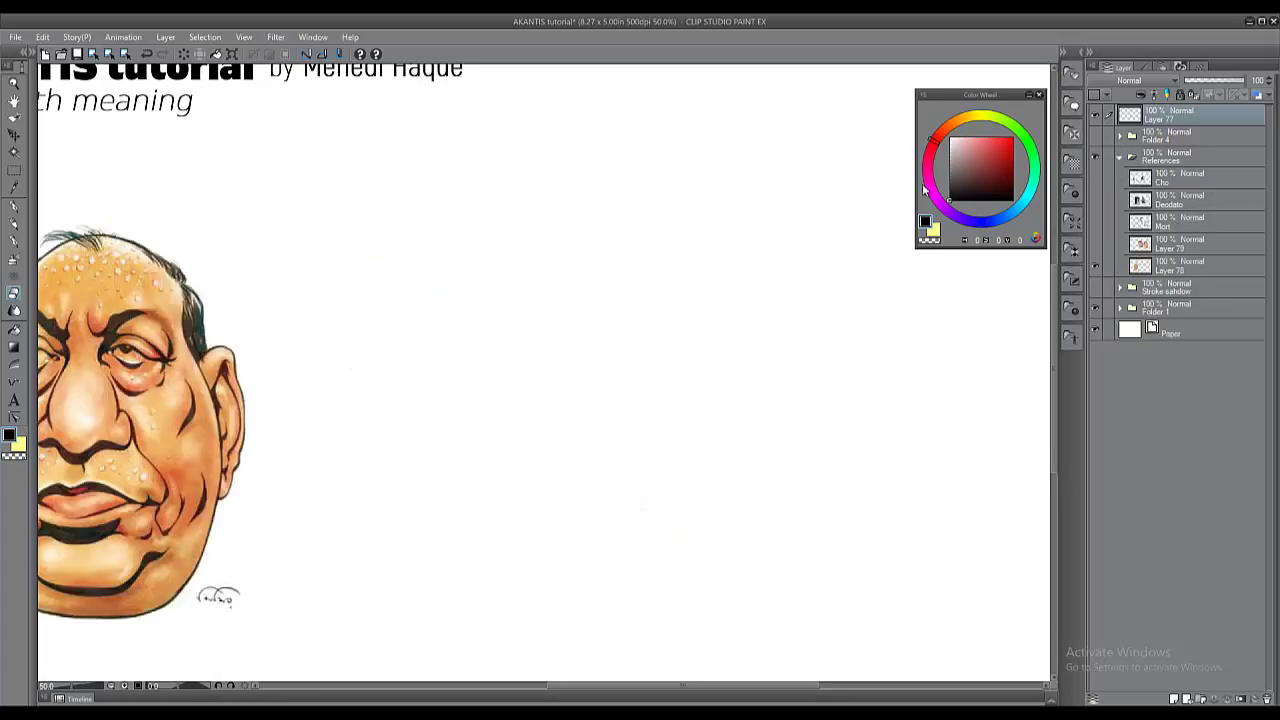
left_click_drag(403, 340, 731, 280)
left_click_drag(627, 333, 649, 347)
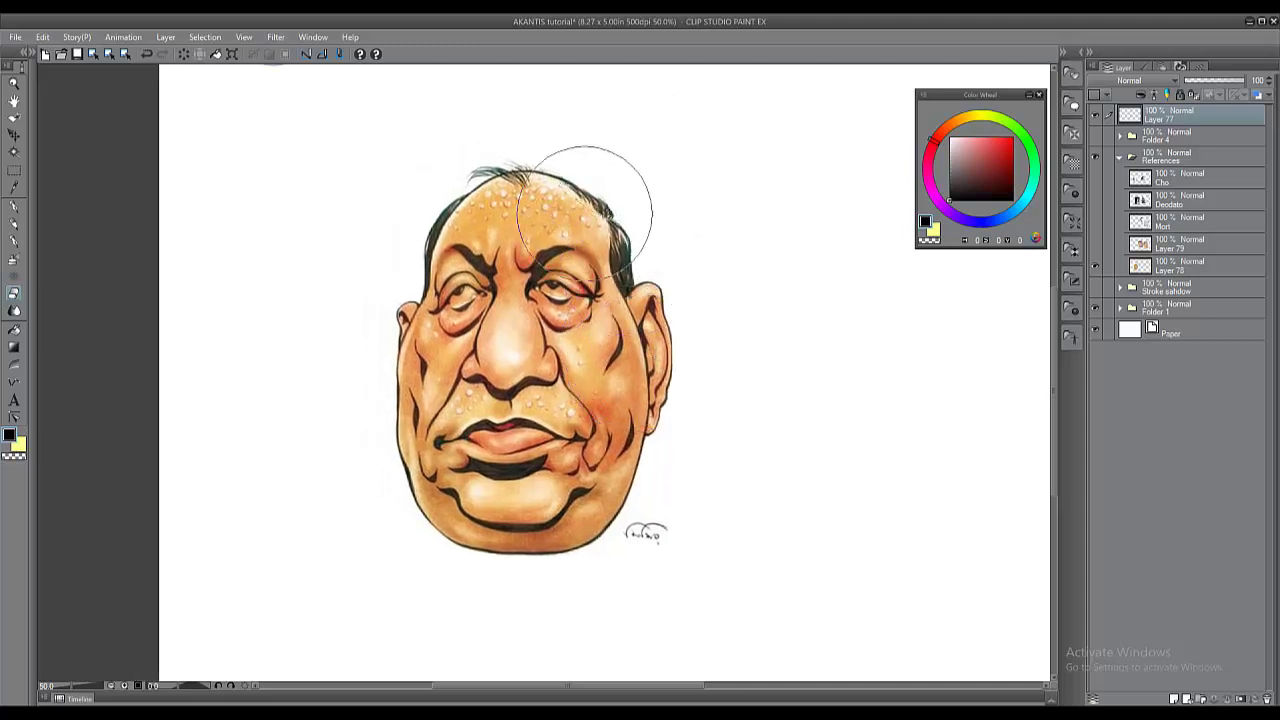
Try a hand-drawn arrow with the pen in the blank area above the caricature's head, undo it and sketch it again.
key("p")
left_click_drag(480, 334, 510, 337)
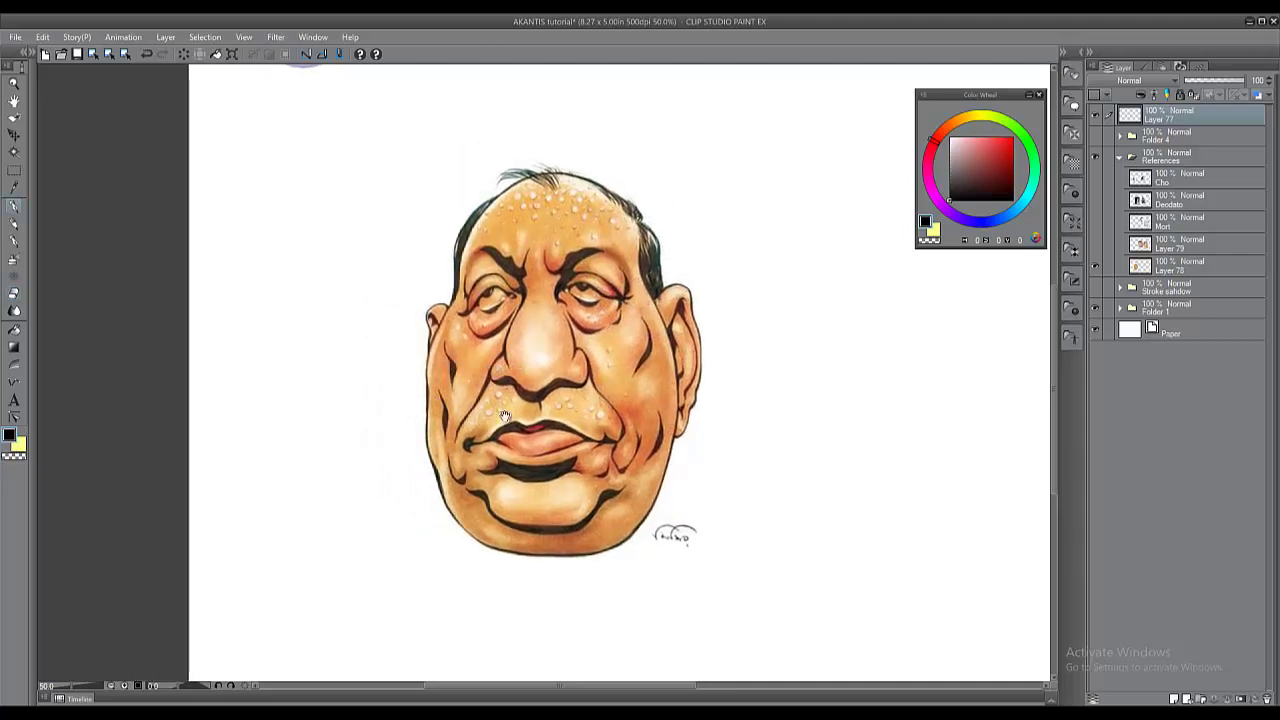
left_click_drag(504, 418, 572, 419)
scroll(530, 385, "up", 1)
left_click_drag(532, 377, 532, 402)
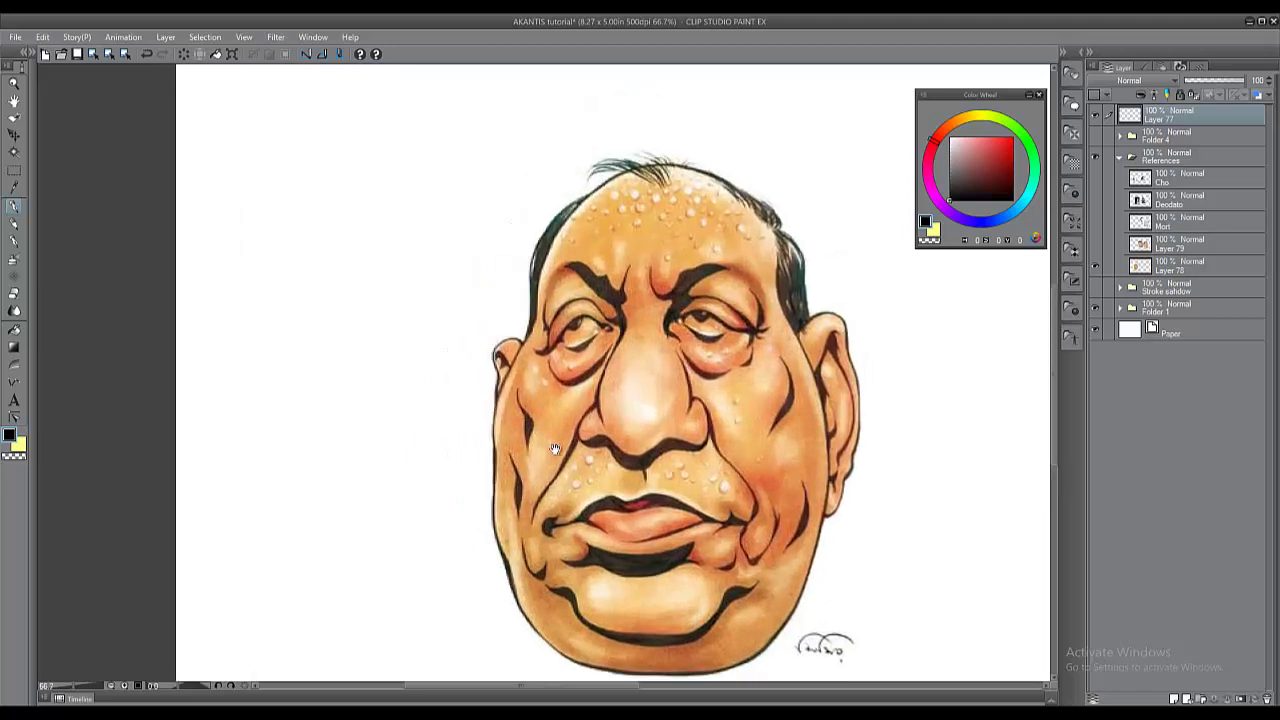
left_click_drag(548, 306, 551, 363)
left_click_drag(487, 117, 503, 212)
left_click_drag(497, 168, 512, 206)
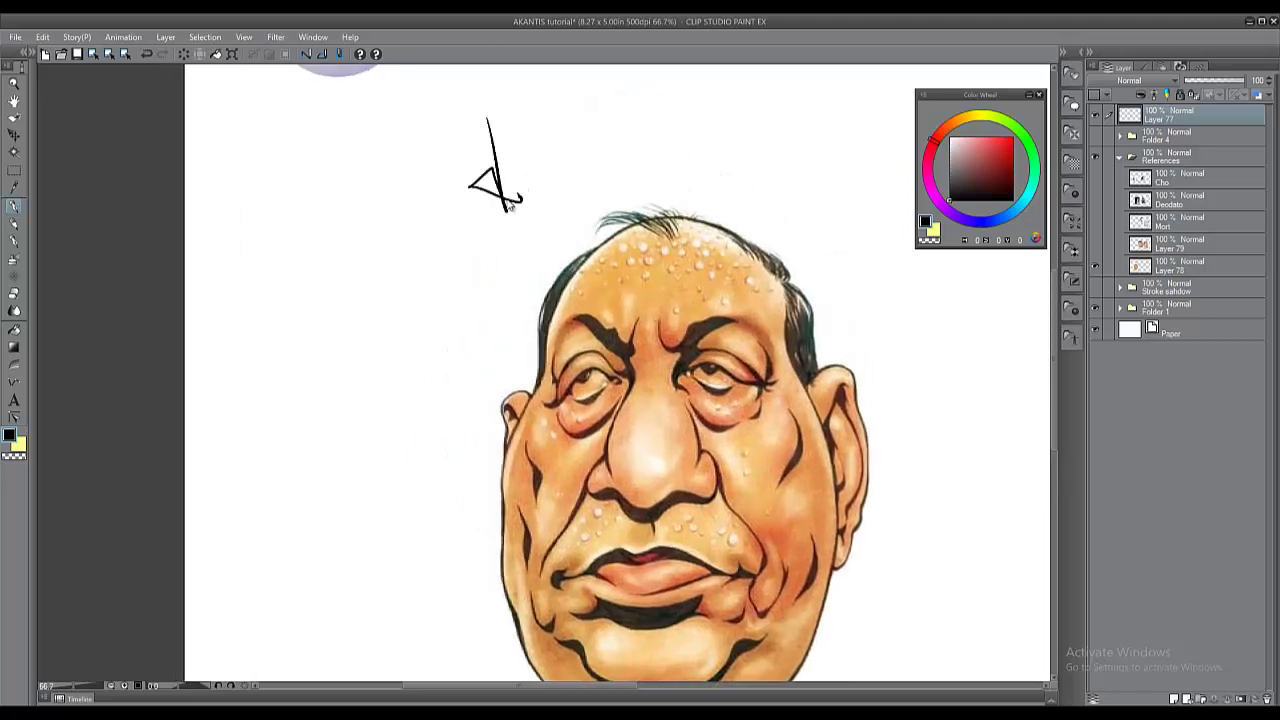
key("ctrl+z")
key("ctrl+z")
left_click_drag(481, 106, 507, 194)
mouse_move(507, 194)
left_mouse_down()
mouse_move(526, 152)
mouse_move(528, 210)
left_mouse_up()
left_click_drag(586, 203, 626, 56)
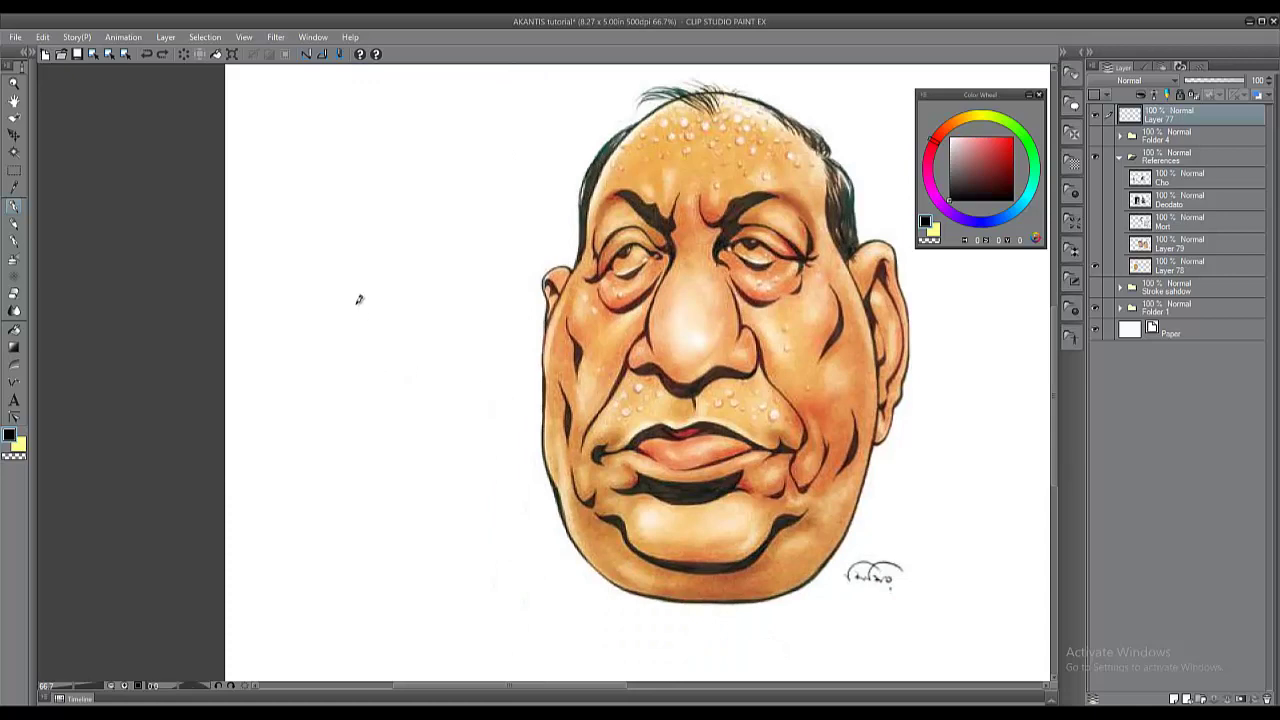
Try tapered curved strokes in the blank area beside the caricature and undo them all.
left_click_drag(351, 325, 399, 432)
left_click_drag(428, 352, 415, 440)
mouse_move(390, 471)
left_mouse_down()
mouse_move(383, 507)
mouse_move(413, 552)
left_mouse_up()
key("ctrl+z")
key("ctrl+z")
key("ctrl+z")
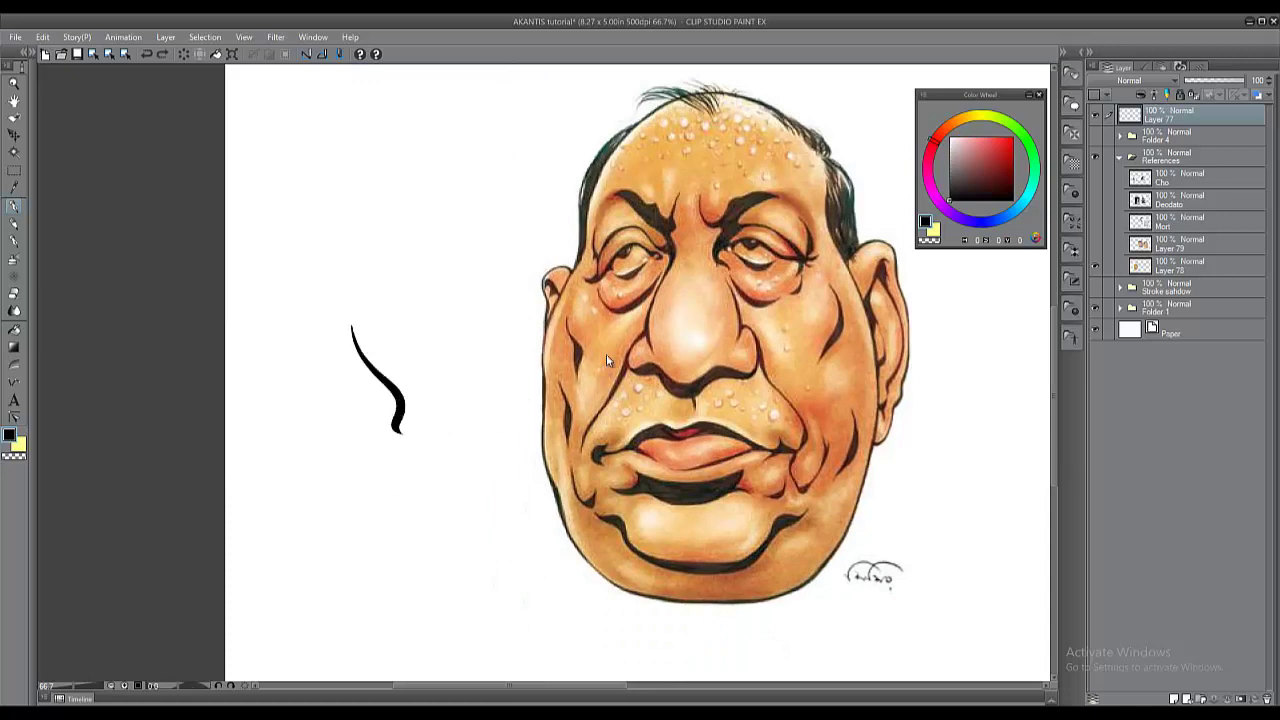
key("ctrl+z")
Try pen strokes running outward from the caricature's chin and mouth, and undo each one.
mouse_move(606, 354)
left_mouse_down()
mouse_move(518, 350)
mouse_move(518, 374)
left_mouse_up()
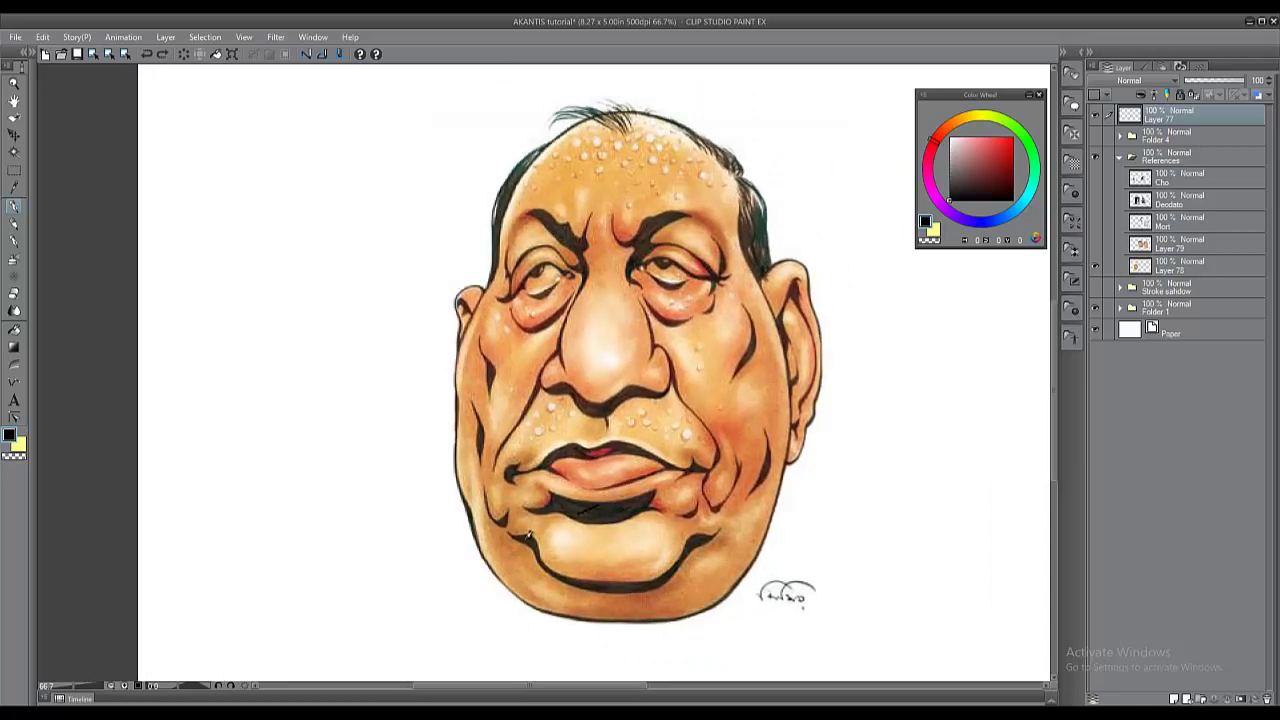
mouse_move(528, 535)
left_mouse_down()
mouse_move(410, 594)
mouse_move(430, 588)
mouse_move(418, 572)
left_mouse_up()
key("ctrl+z")
key("ctrl+z")
mouse_move(586, 410)
left_mouse_down()
mouse_move(384, 505)
mouse_move(416, 494)
left_mouse_up()
key("ctrl+z")
key("ctrl+z")
Draw a downward light-direction arrow above the caricature's forehead.
left_click_drag(612, 361, 596, 369)
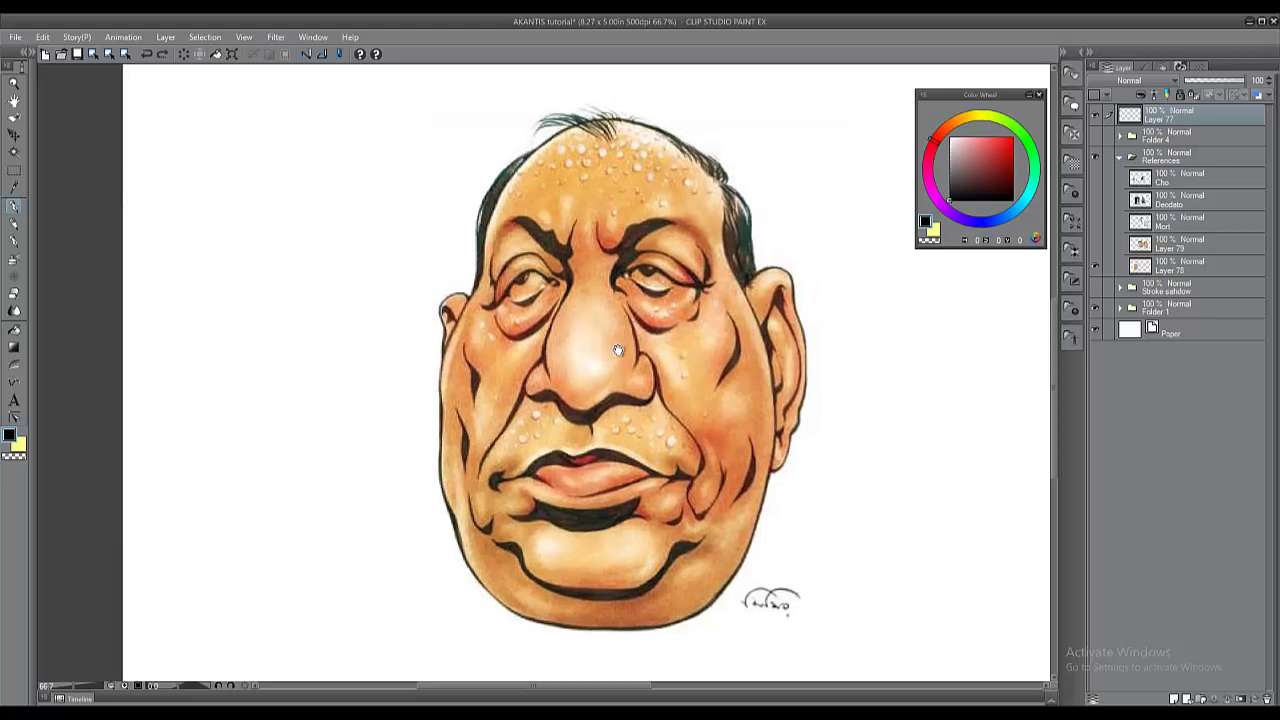
left_click_drag(708, 399, 663, 361)
left_click_drag(698, 294, 635, 293)
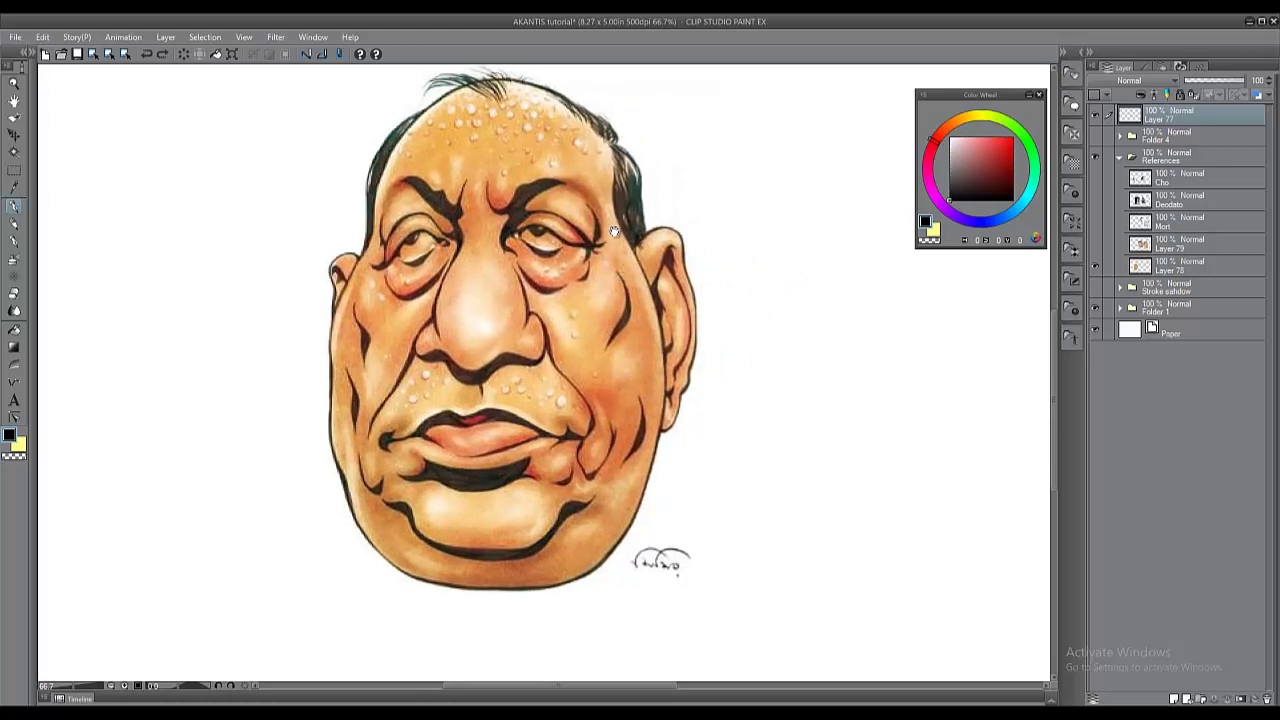
left_click_drag(614, 231, 631, 303)
left_click_drag(568, 179, 572, 250)
left_click_drag(536, 106, 544, 171)
mouse_move(544, 171)
left_mouse_down()
mouse_move(555, 147)
mouse_move(545, 180)
left_mouse_up()
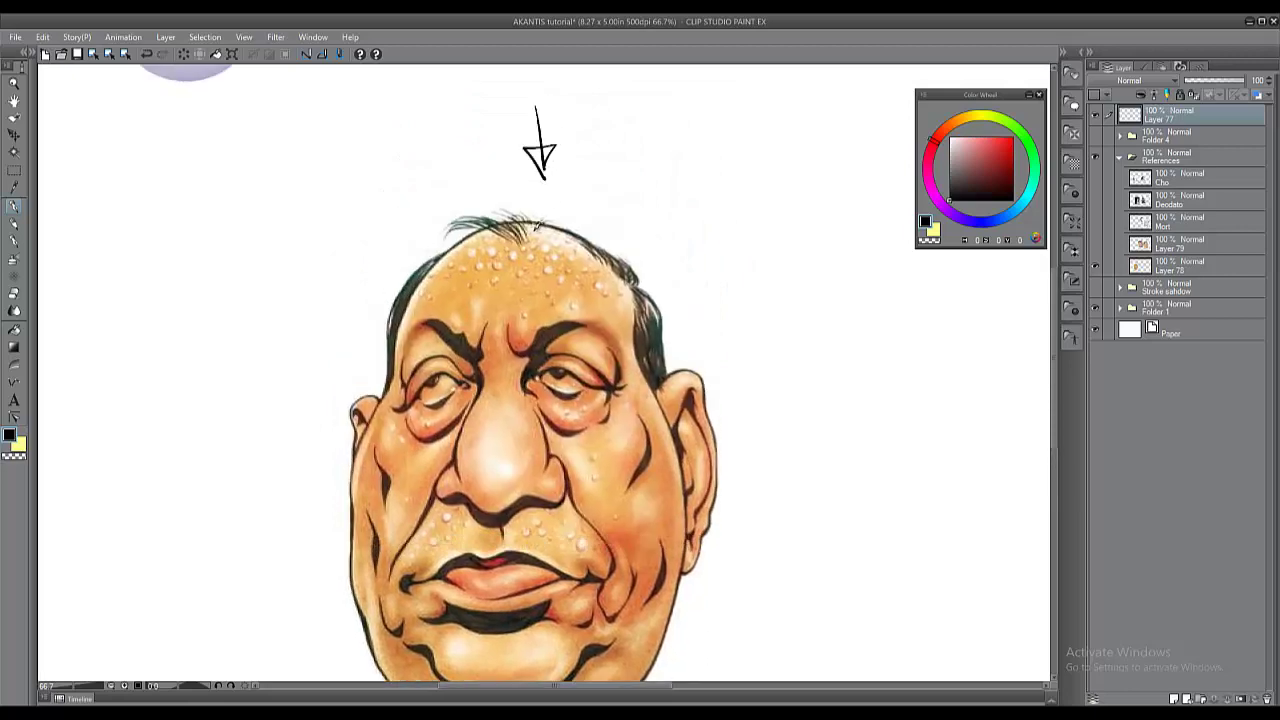
Try strokes over the caricature's cheek below the eye and undo each one.
left_click_drag(560, 266, 551, 241)
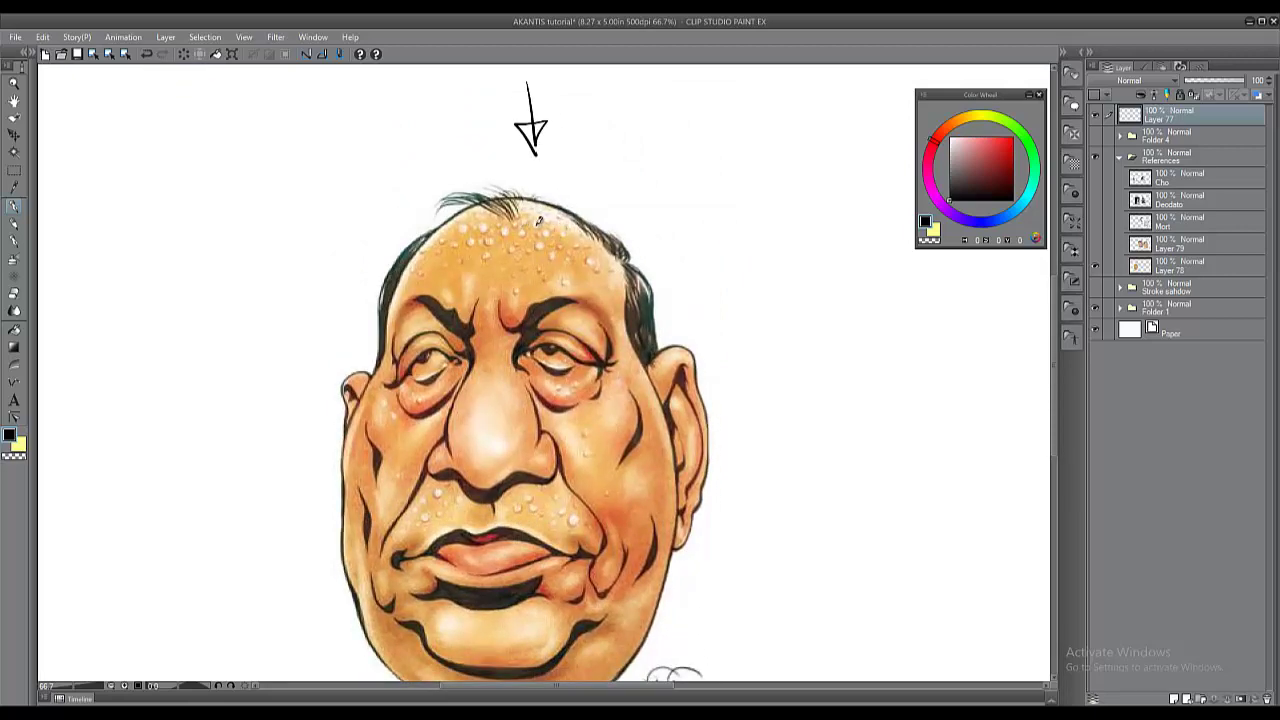
scroll(553, 295, "down", 4)
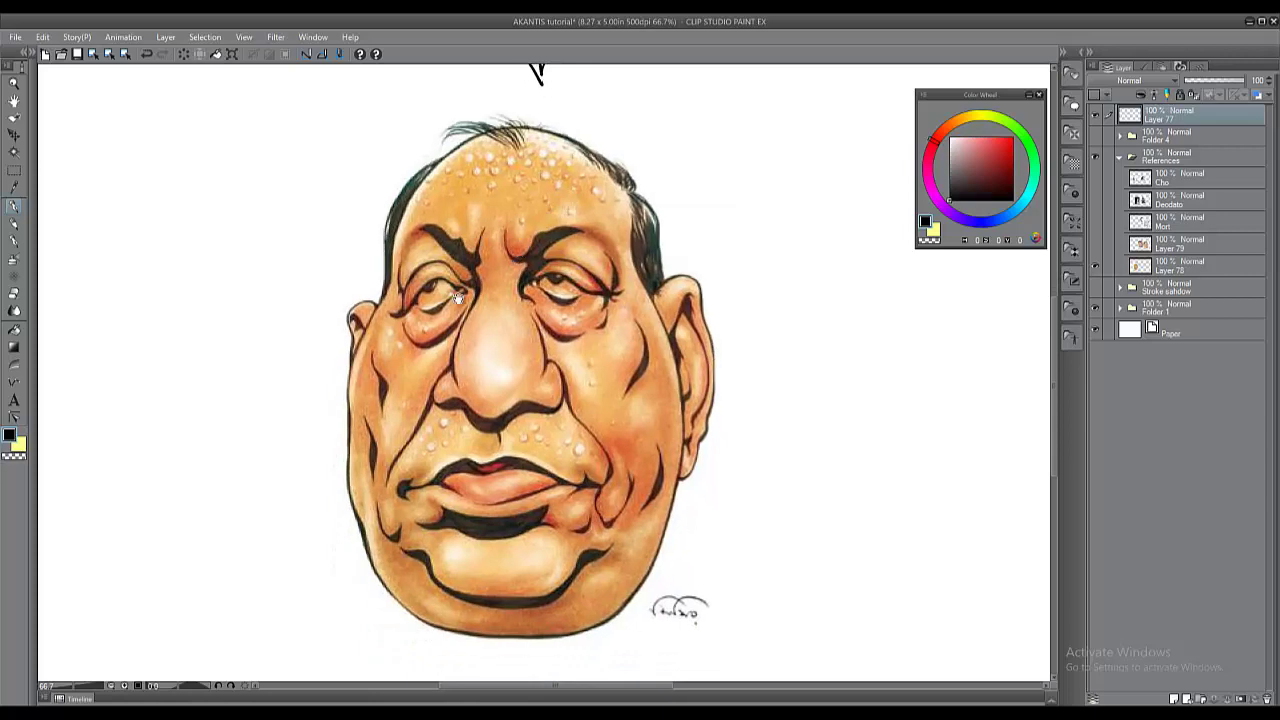
left_click_drag(442, 309, 448, 297)
mouse_move(462, 367)
left_mouse_down()
mouse_move(476, 355)
mouse_move(471, 331)
left_mouse_up()
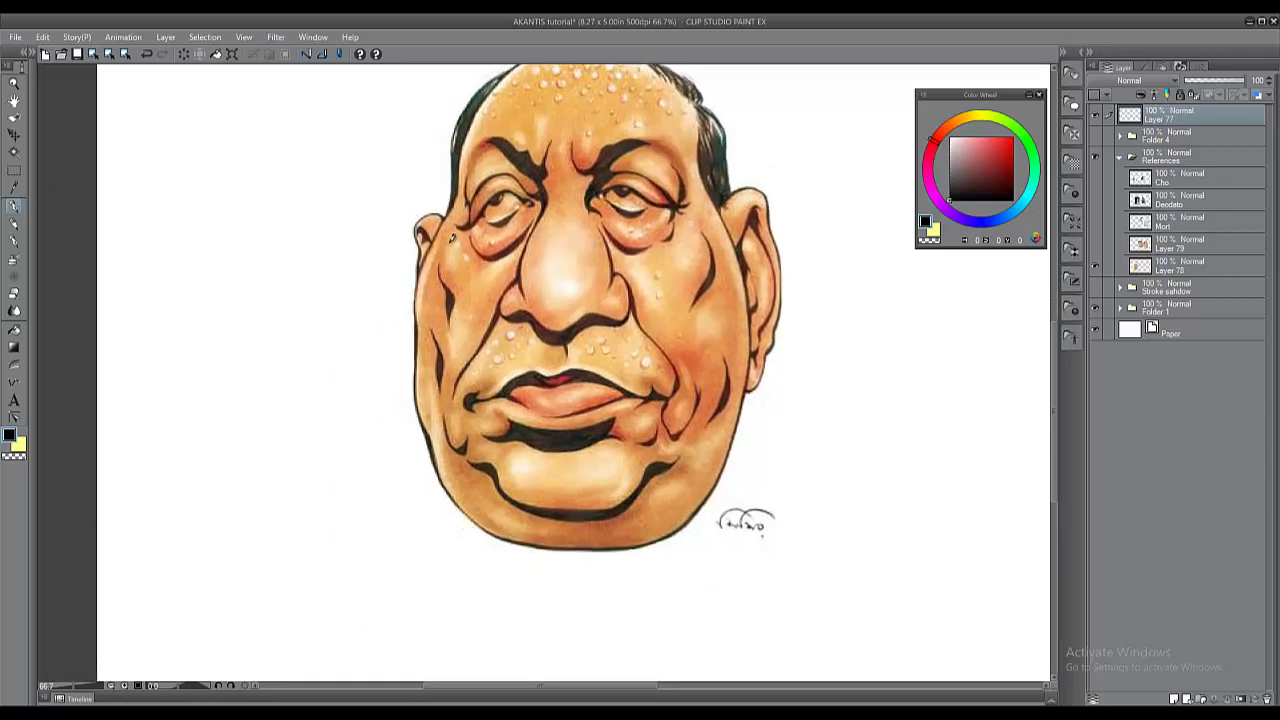
mouse_move(451, 233)
left_mouse_down()
mouse_move(439, 264)
mouse_move(483, 312)
left_mouse_up()
key("ctrl+z")
left_click_drag(437, 241, 473, 318)
mouse_move(508, 252)
left_mouse_down()
mouse_move(450, 325)
mouse_move(446, 352)
left_mouse_up()
key("ctrl+z")
key("ctrl+z")
Set the drawing colour to red, try marks across the cheek shadow lines, and undo them.
left_click(1007, 136)
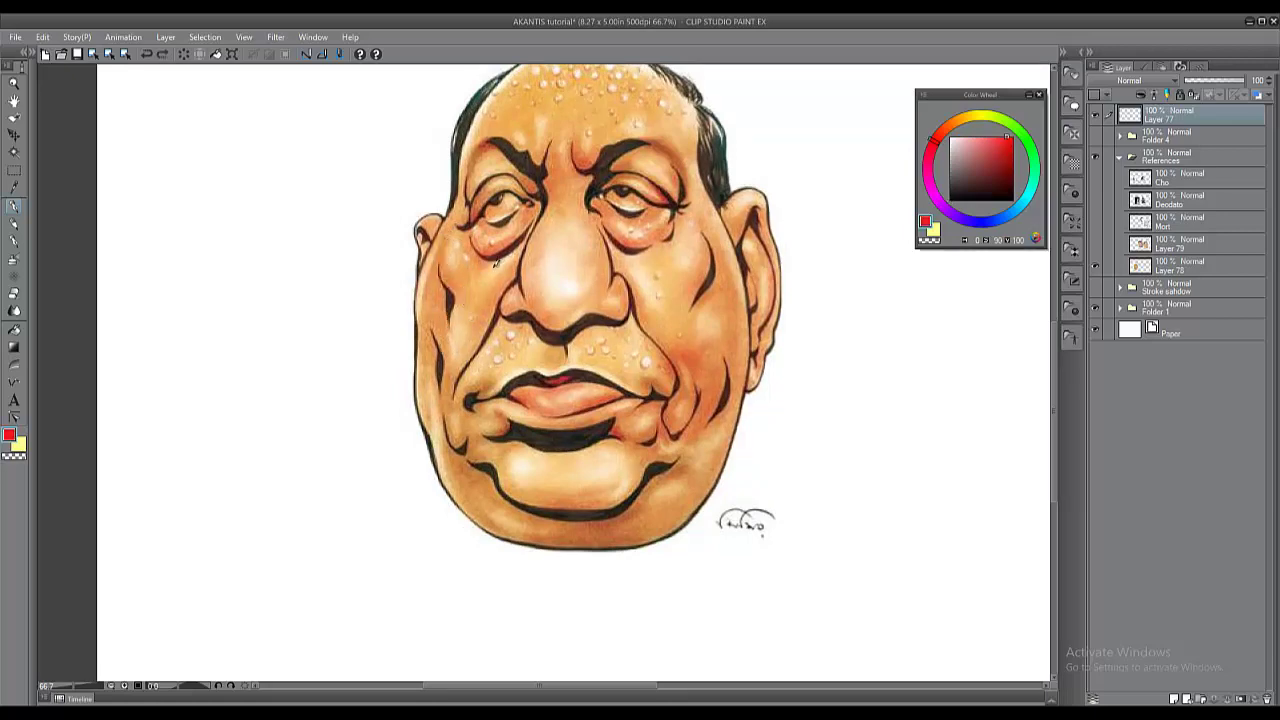
left_click_drag(510, 255, 437, 342)
mouse_move(512, 252)
left_mouse_down()
mouse_move(445, 340)
mouse_move(470, 368)
mouse_move(511, 258)
left_mouse_up()
key("ctrl+z")
key("ctrl+z")
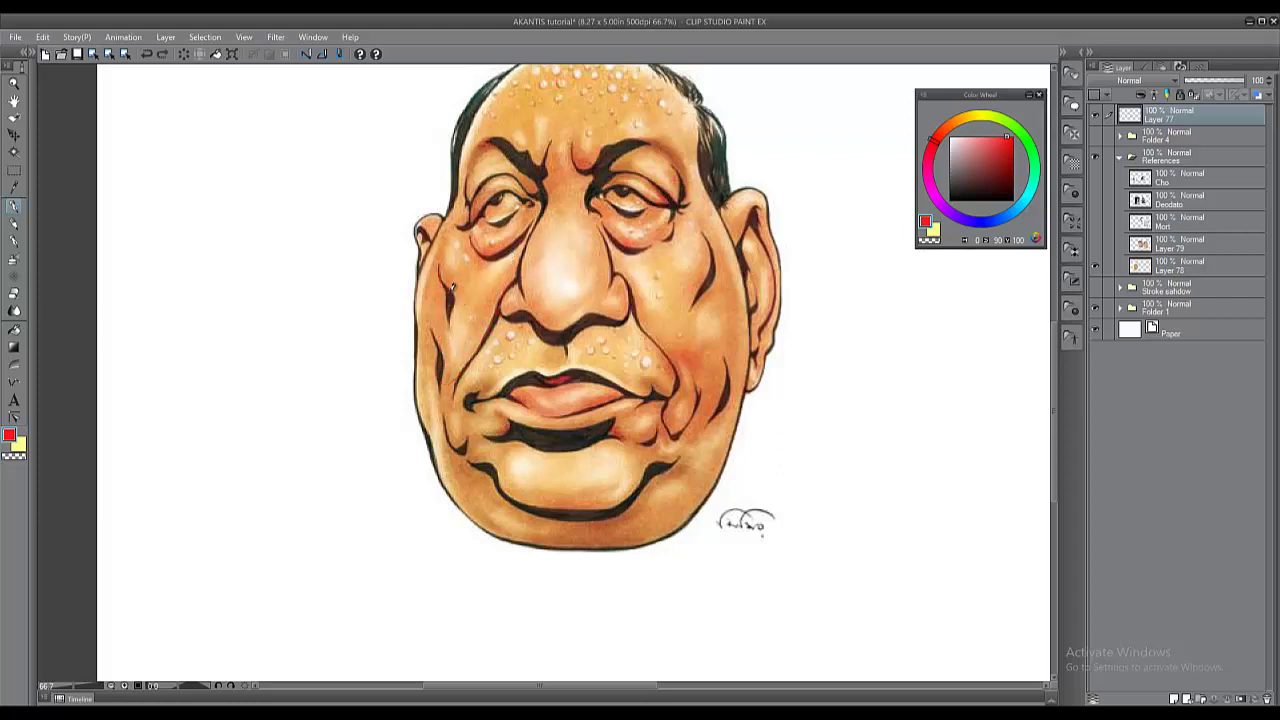
mouse_move(457, 291)
left_mouse_down()
mouse_move(450, 316)
mouse_move(413, 331)
left_mouse_up()
key("ctrl+z")
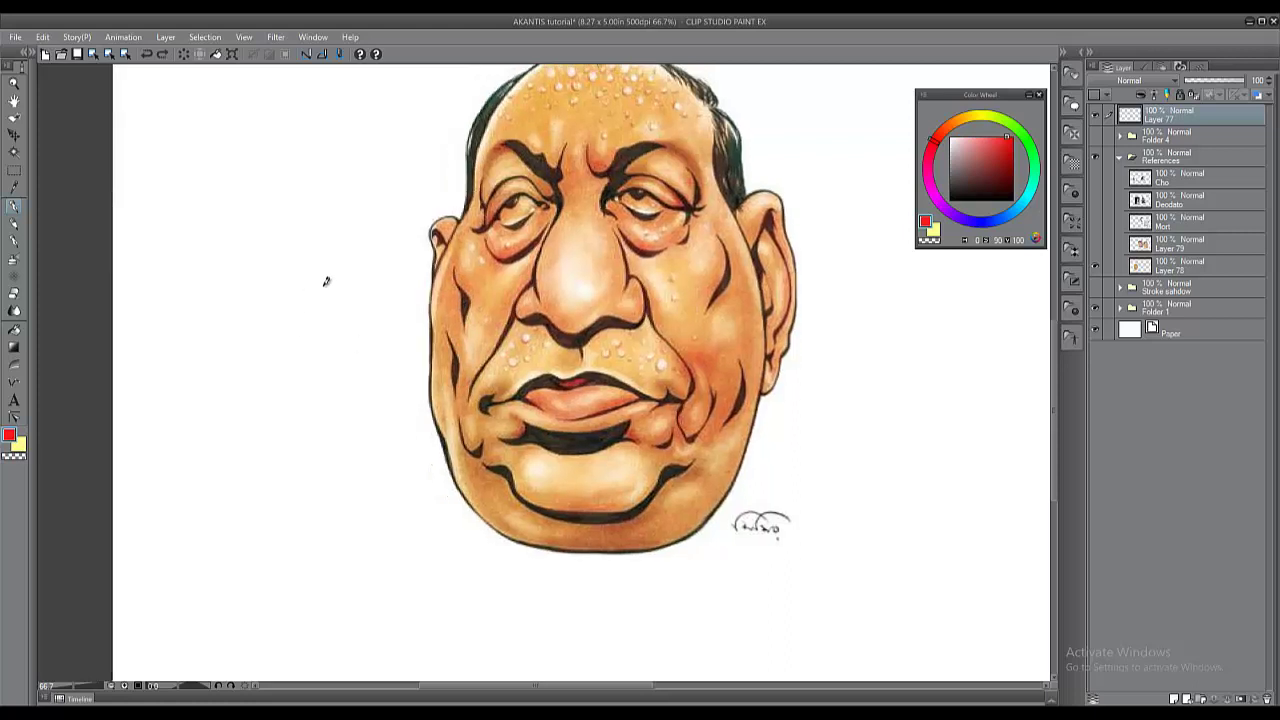
Sample the dark colour of the caricature's hair, and try tapered strokes in the blank area, undoing each one.
left_click(484, 118, "alt")
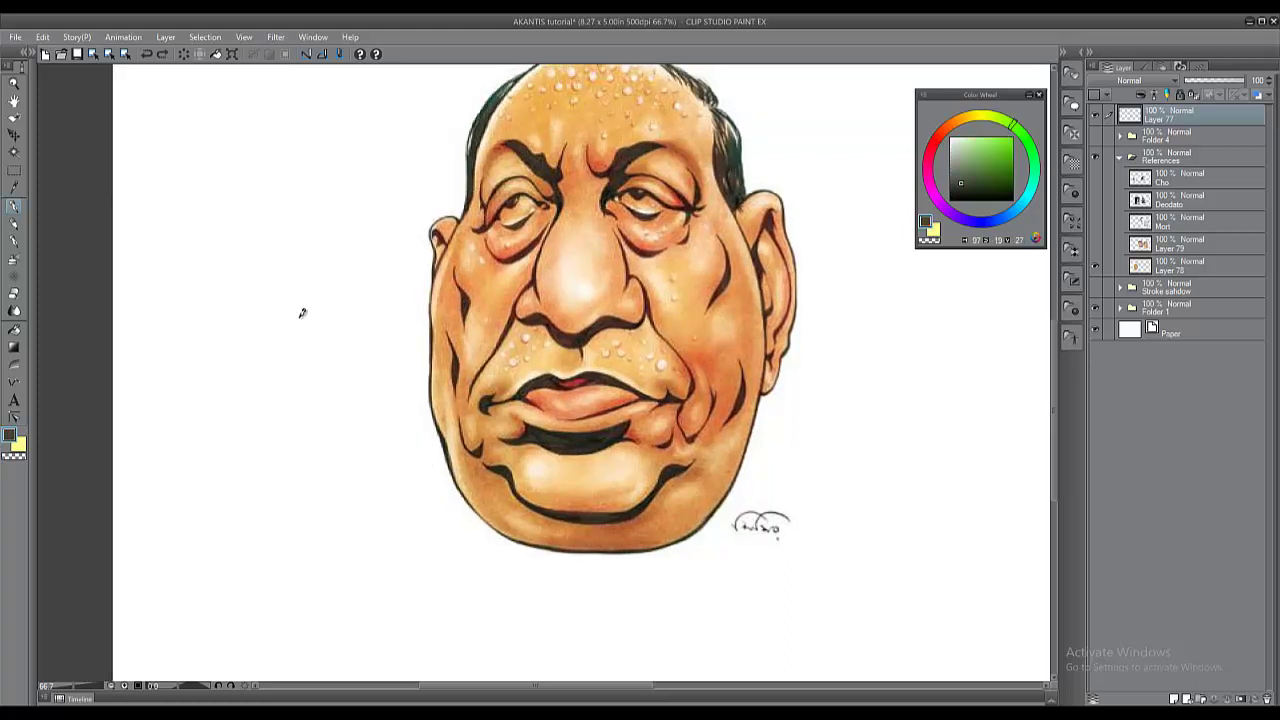
mouse_move(298, 268)
left_mouse_down()
mouse_move(326, 318)
mouse_move(320, 348)
left_mouse_up()
key("ctrl+z")
left_click_drag(324, 280, 350, 342)
key("ctrl+z")
mouse_move(326, 280)
left_mouse_down()
mouse_move(352, 312)
mouse_move(350, 368)
left_mouse_up()
key("ctrl+z")
Try curved lip-shadow strokes with thick and thin sections beside the caricature's mouth, and undo them.
left_click_drag(562, 413, 608, 438)
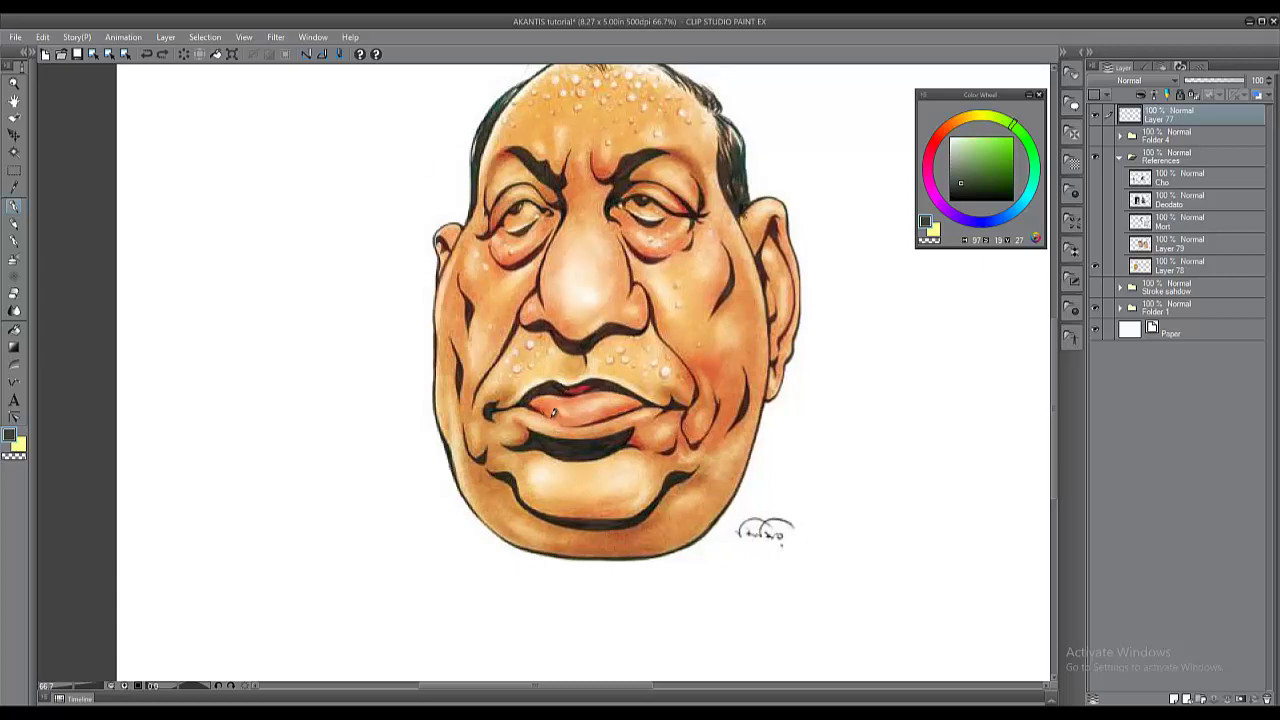
mouse_move(564, 394)
left_mouse_down()
mouse_move(562, 425)
mouse_move(548, 402)
left_mouse_up()
mouse_move(388, 98)
left_mouse_down()
mouse_move(528, 376)
mouse_move(537, 361)
left_mouse_up()
key("ctrl+z")
key("ctrl+z")
key("ctrl+z")
mouse_move(267, 386)
left_mouse_down()
mouse_move(308, 407)
mouse_move(388, 379)
mouse_move(342, 414)
left_mouse_up()
key("ctrl+z")
key("ctrl+z")
left_click_drag(260, 378, 313, 410)
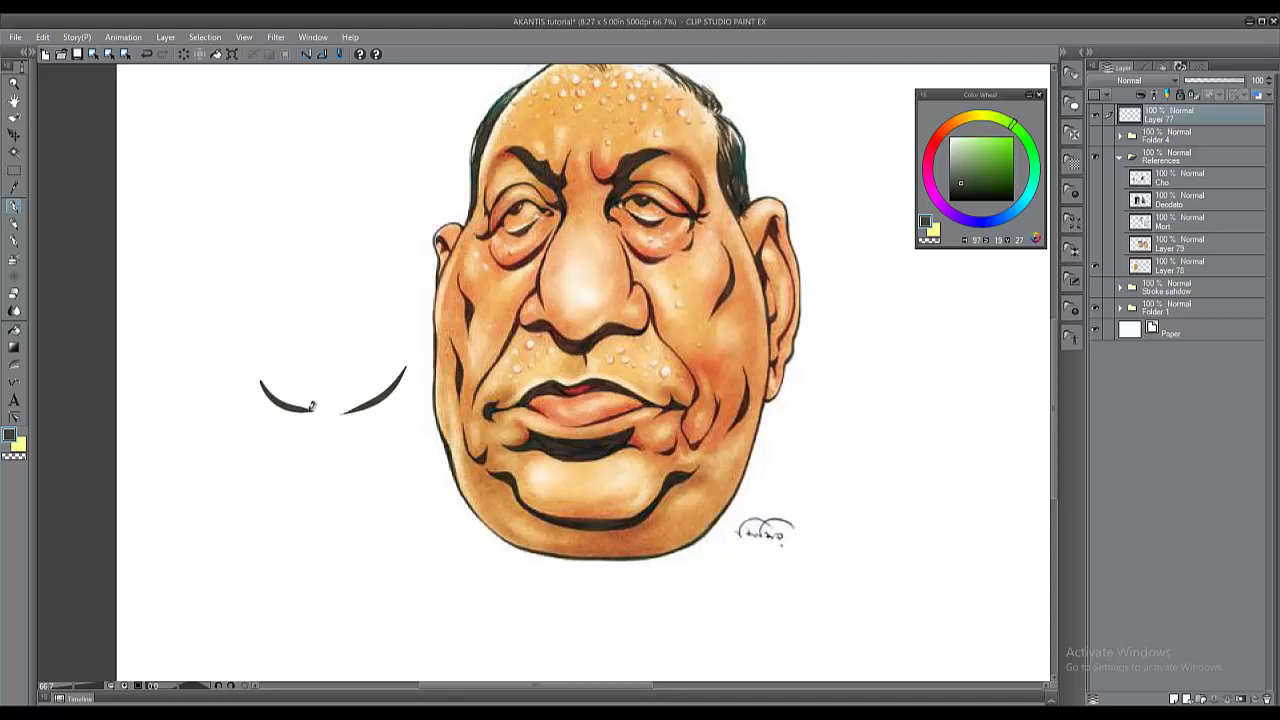
key("ctrl+z")
key("ctrl+z")
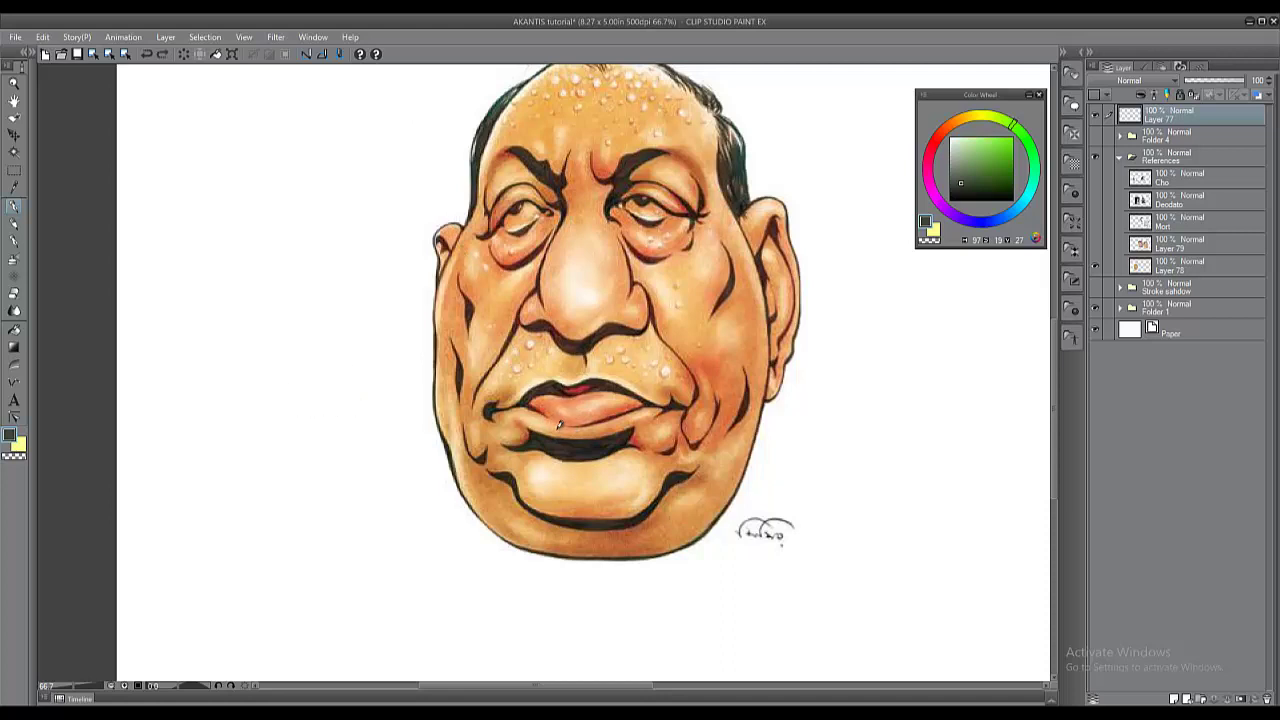
Try a small pen mark at the crease beside the caricature's chin and undo it.
left_click_drag(558, 471, 563, 461)
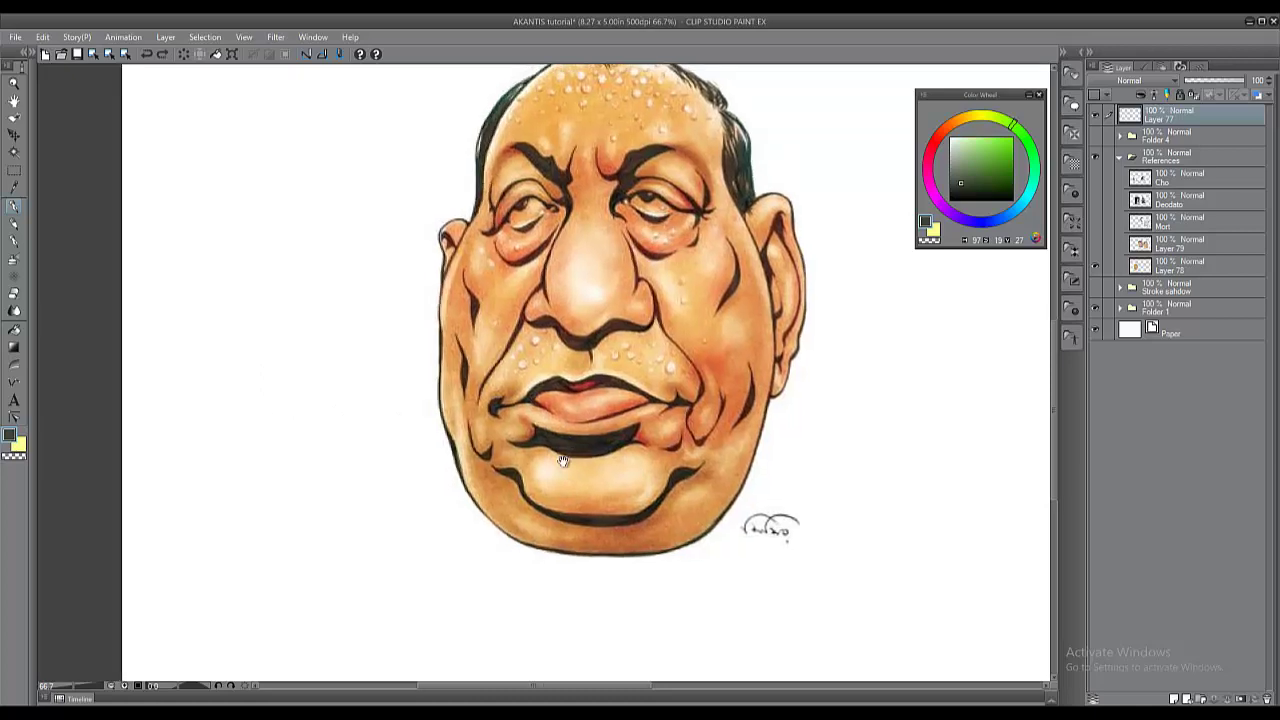
key("ctrl+z")
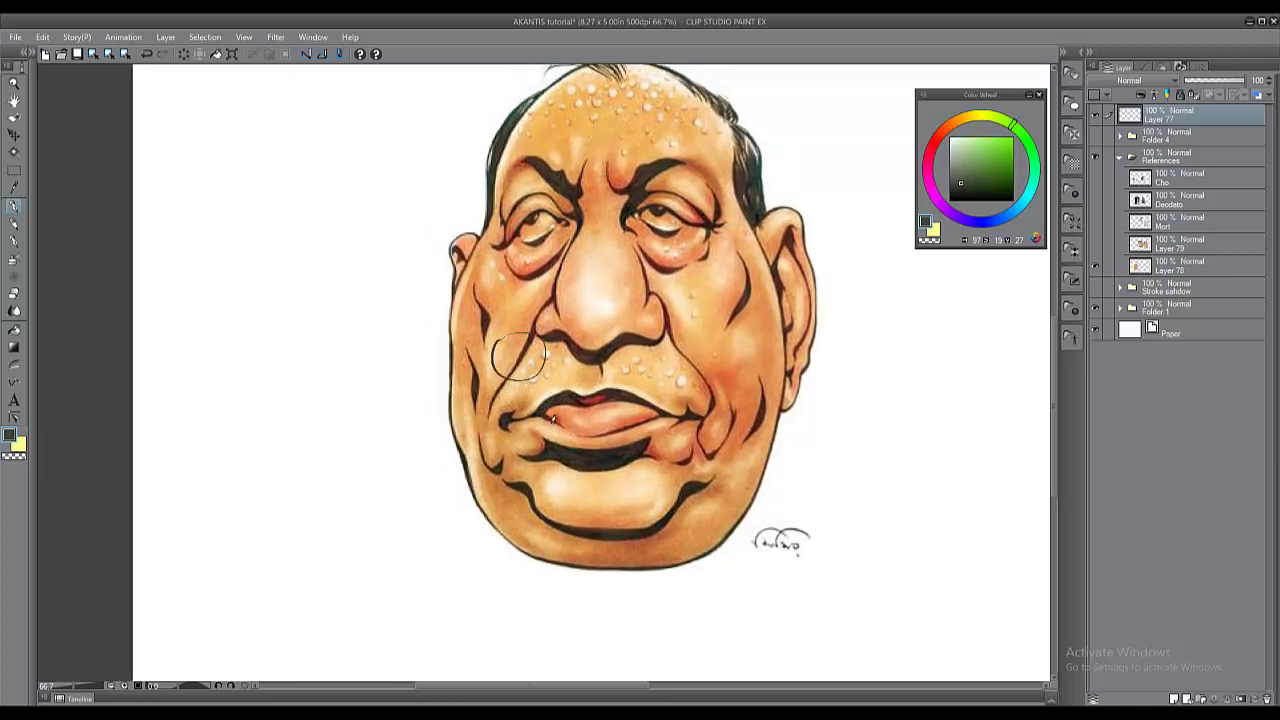
mouse_move(497, 470)
left_mouse_down()
mouse_move(499, 507)
mouse_move(491, 472)
left_mouse_up()
key("ctrl+z")
key("ctrl+z")
Try a side profile of nose, lips and chin with a thickened chin line beside the caricature, and undo it.
mouse_move(600, 504)
left_mouse_down()
mouse_move(611, 531)
mouse_move(647, 488)
left_mouse_up()
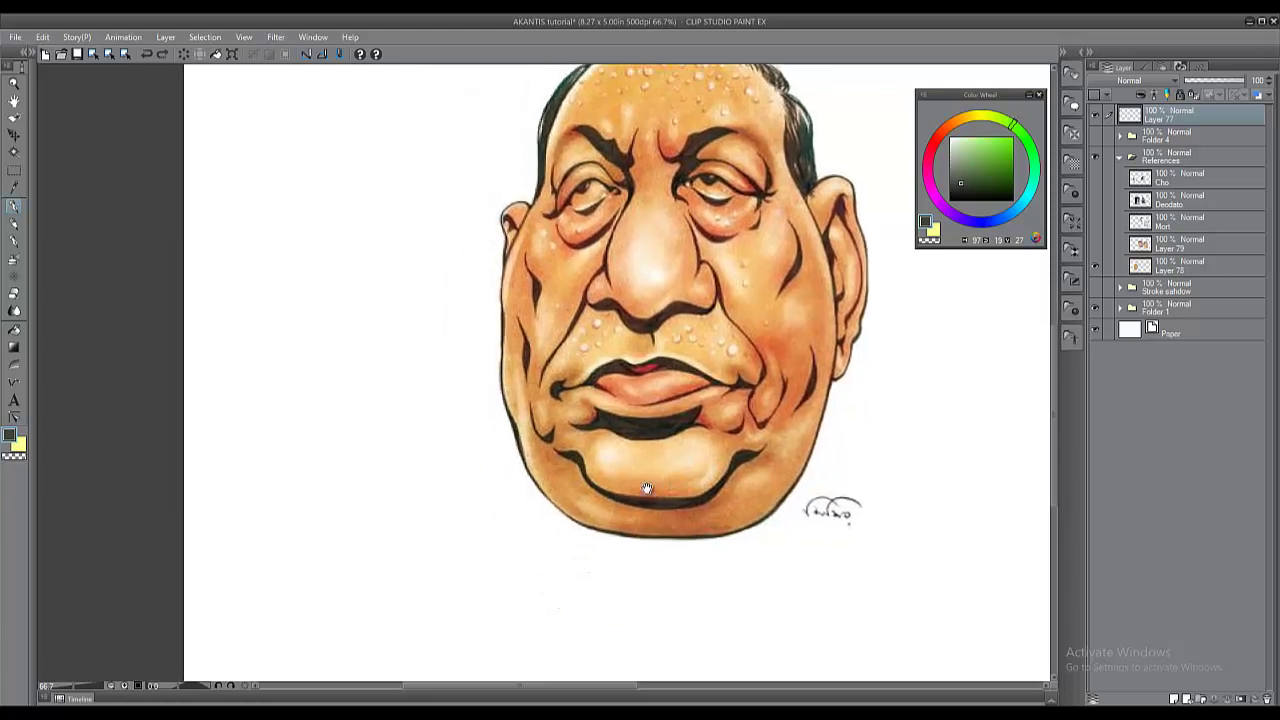
left_click_drag(566, 451, 574, 453)
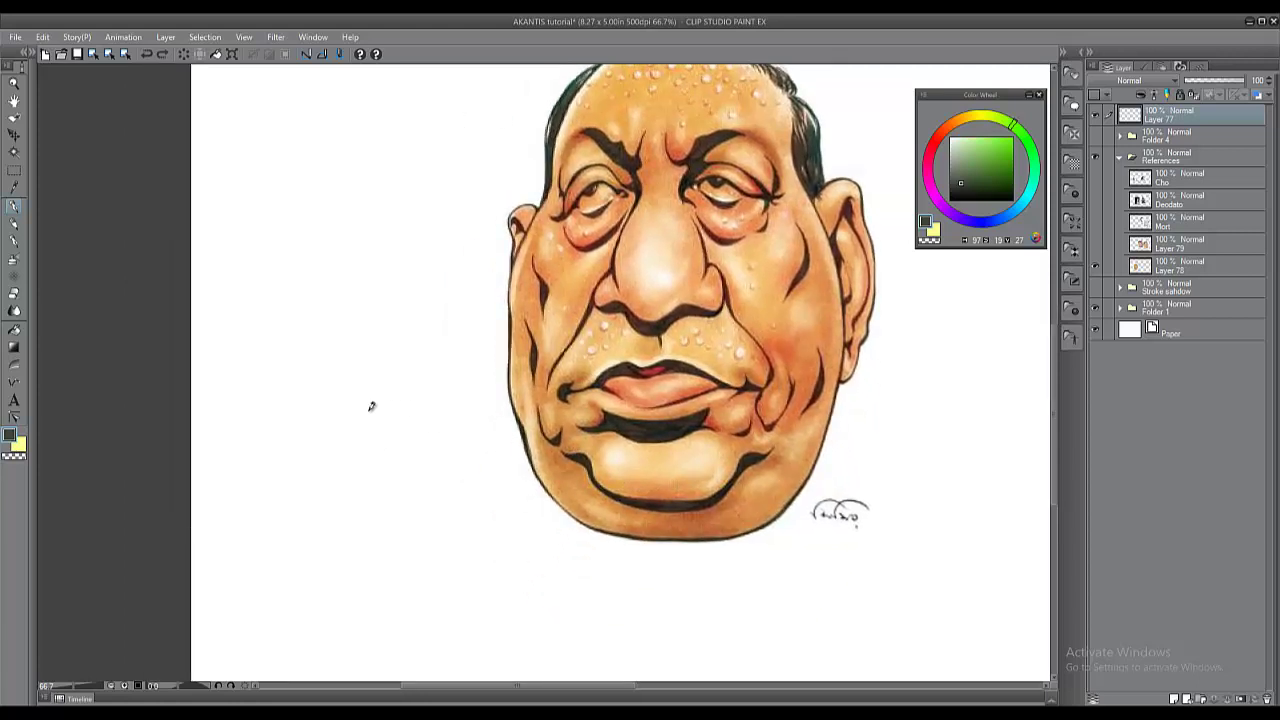
mouse_move(375, 392)
left_mouse_down()
mouse_move(351, 424)
mouse_move(409, 445)
mouse_move(391, 503)
mouse_move(413, 545)
mouse_move(447, 511)
mouse_move(491, 563)
left_mouse_up()
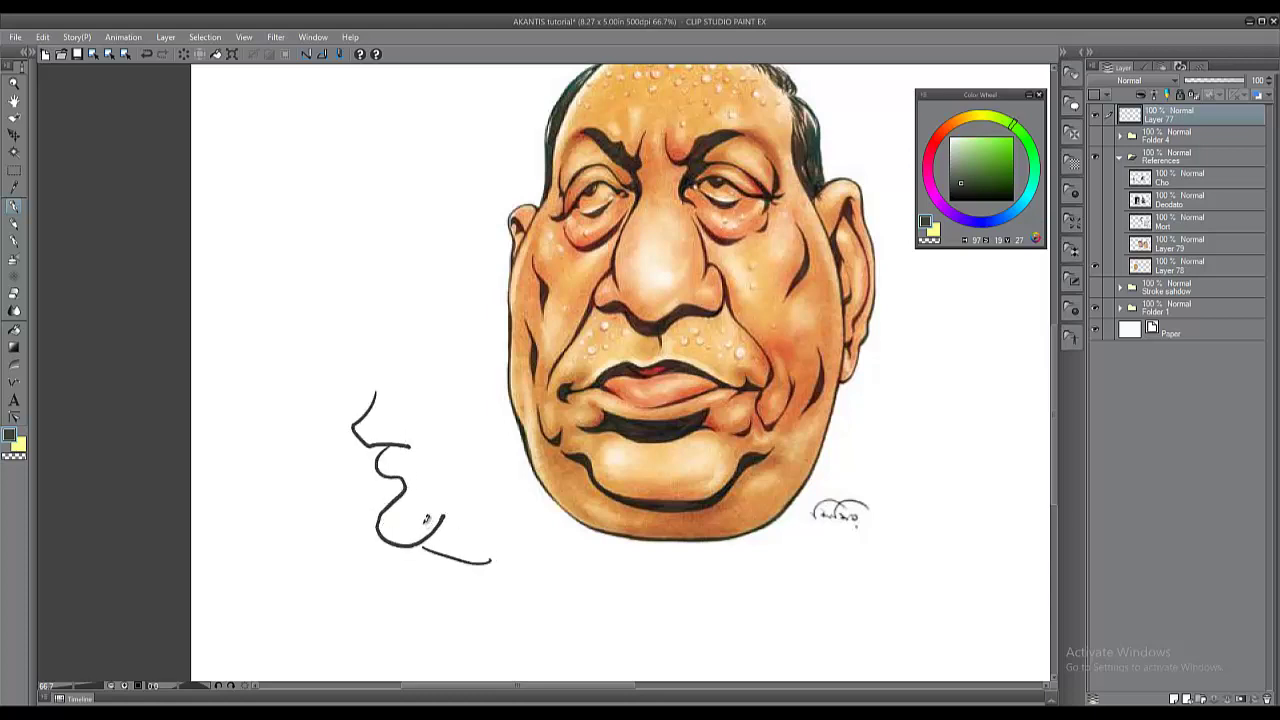
mouse_move(430, 520)
left_mouse_down()
mouse_move(370, 505)
mouse_move(432, 537)
left_mouse_up()
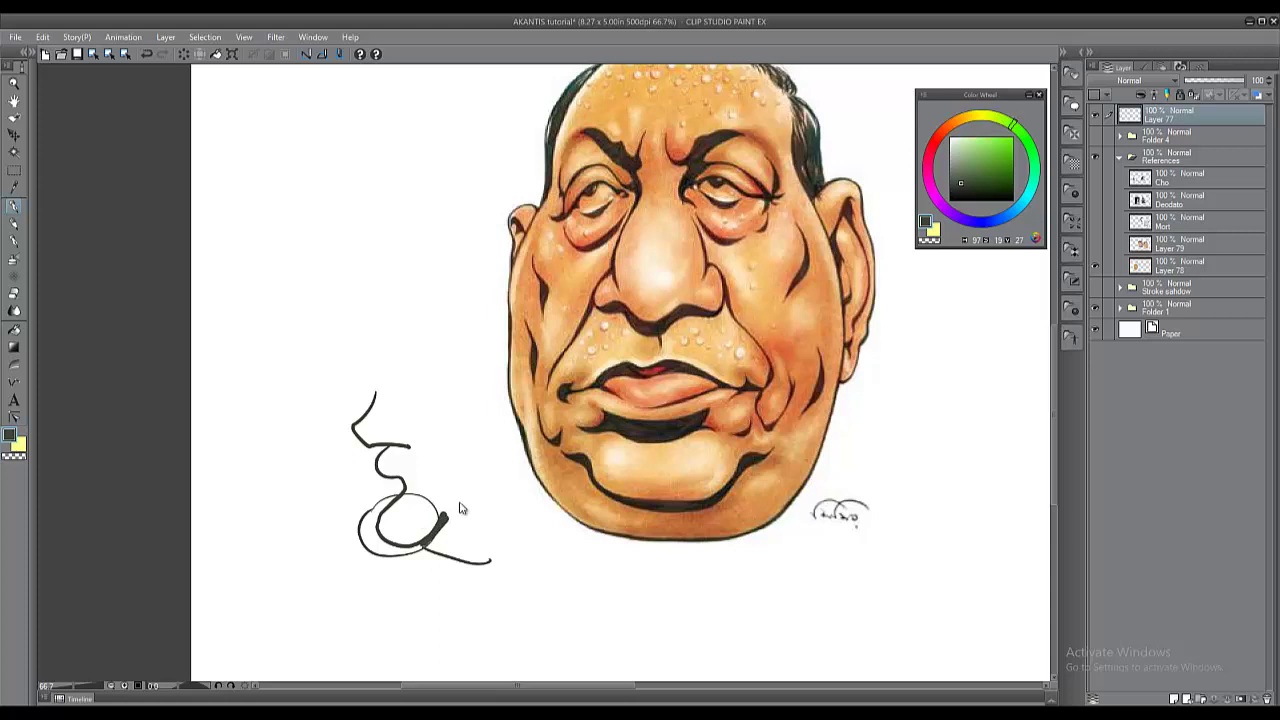
key("ctrl+z")
key("ctrl+z")
key("ctrl+z")
key("ctrl+z")
Try curved strokes following the jaw beneath the caricature's chin and undo them.
scroll(485, 531, "down", 2)
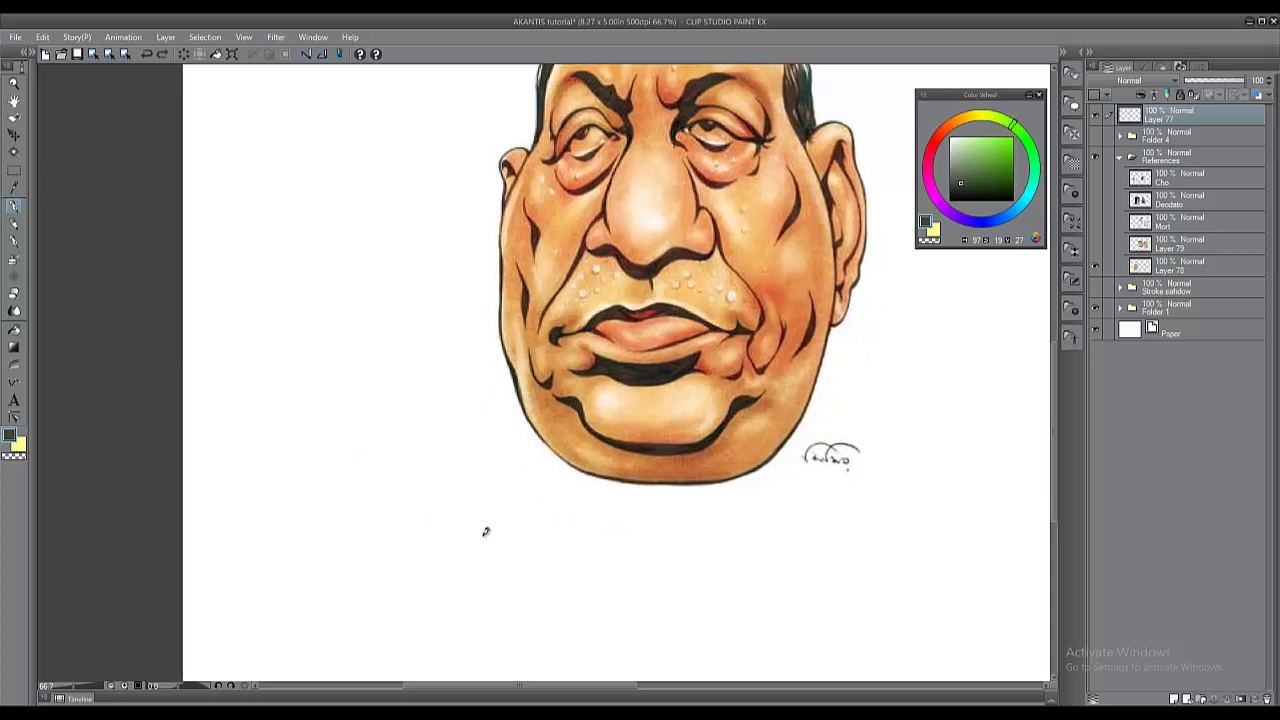
mouse_move(483, 552)
left_mouse_down()
mouse_move(578, 572)
mouse_move(632, 569)
mouse_move(666, 530)
mouse_move(713, 505)
left_mouse_up()
left_click_drag(742, 457, 550, 549)
key("ctrl+z")
left_click_drag(722, 386, 724, 352)
Sketch a tilted oval head beside the caricature, with a light-direction arrow above it and two thick eye-shadow strokes.
left_click_drag(776, 303, 602, 384)
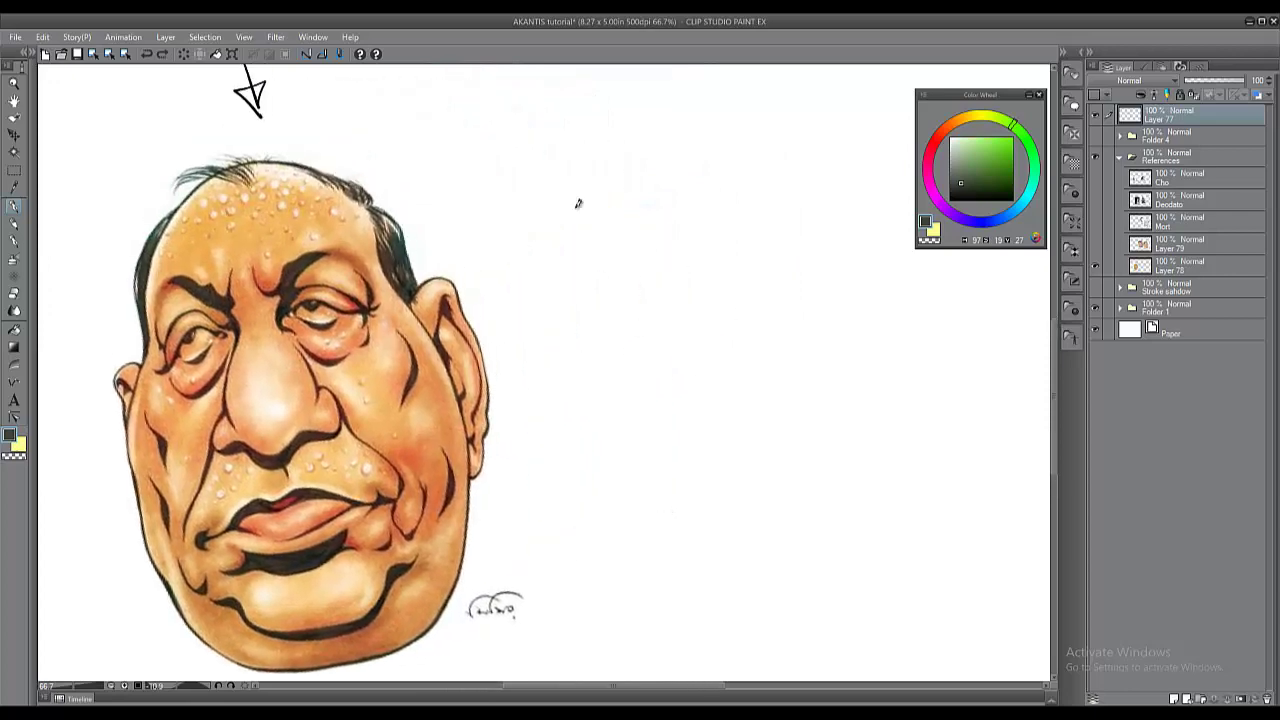
mouse_move(638, 122)
left_mouse_down()
mouse_move(705, 415)
mouse_move(636, 121)
left_mouse_up()
mouse_move(522, 78)
left_mouse_down()
mouse_move(550, 128)
mouse_move(524, 130)
left_mouse_up()
left_click_drag(566, 244, 606, 228)
left_click_drag(686, 192, 660, 216)
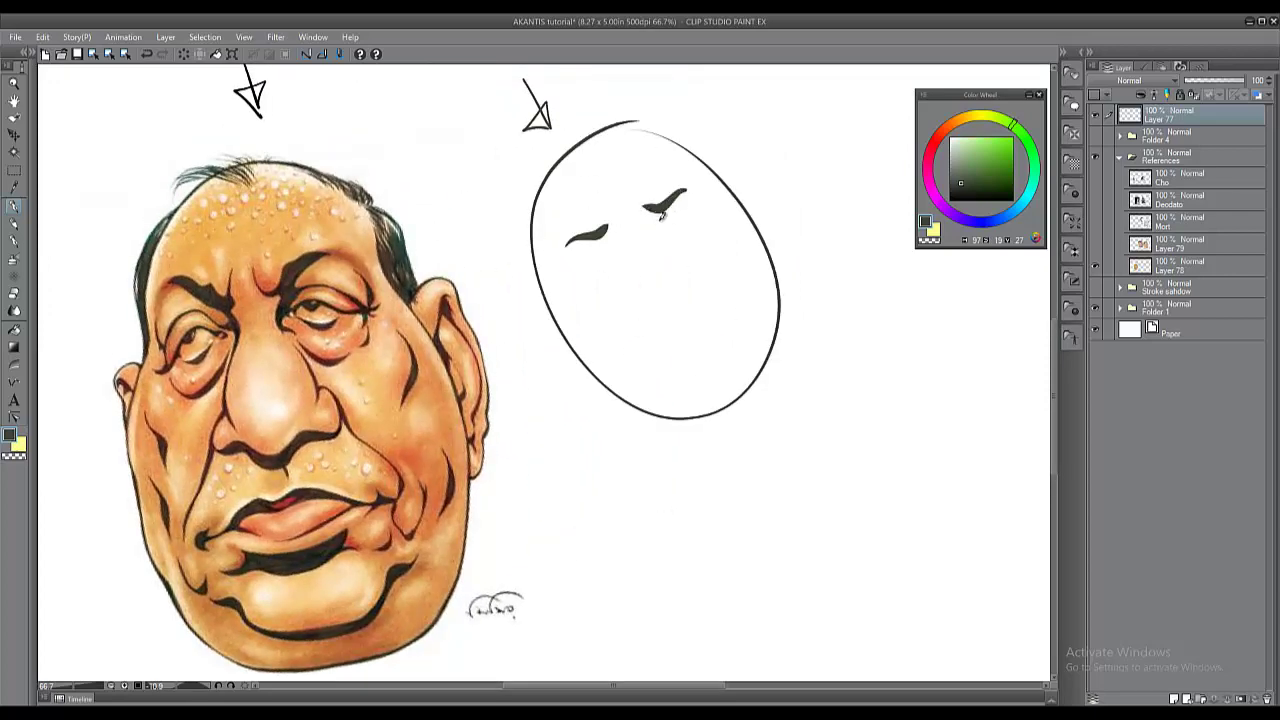
Add the underside of the nose to the oval head as a thick shadow line, undoing the unwanted strokes.
mouse_move(625, 306)
left_mouse_down()
mouse_move(665, 300)
mouse_move(688, 264)
mouse_move(672, 280)
mouse_move(682, 293)
mouse_move(688, 267)
left_mouse_up()
key("ctrl+z")
mouse_move(678, 314)
left_mouse_down()
mouse_move(685, 258)
mouse_move(681, 282)
left_mouse_up()
key("ctrl+z")
left_click_drag(491, 399, 487, 395)
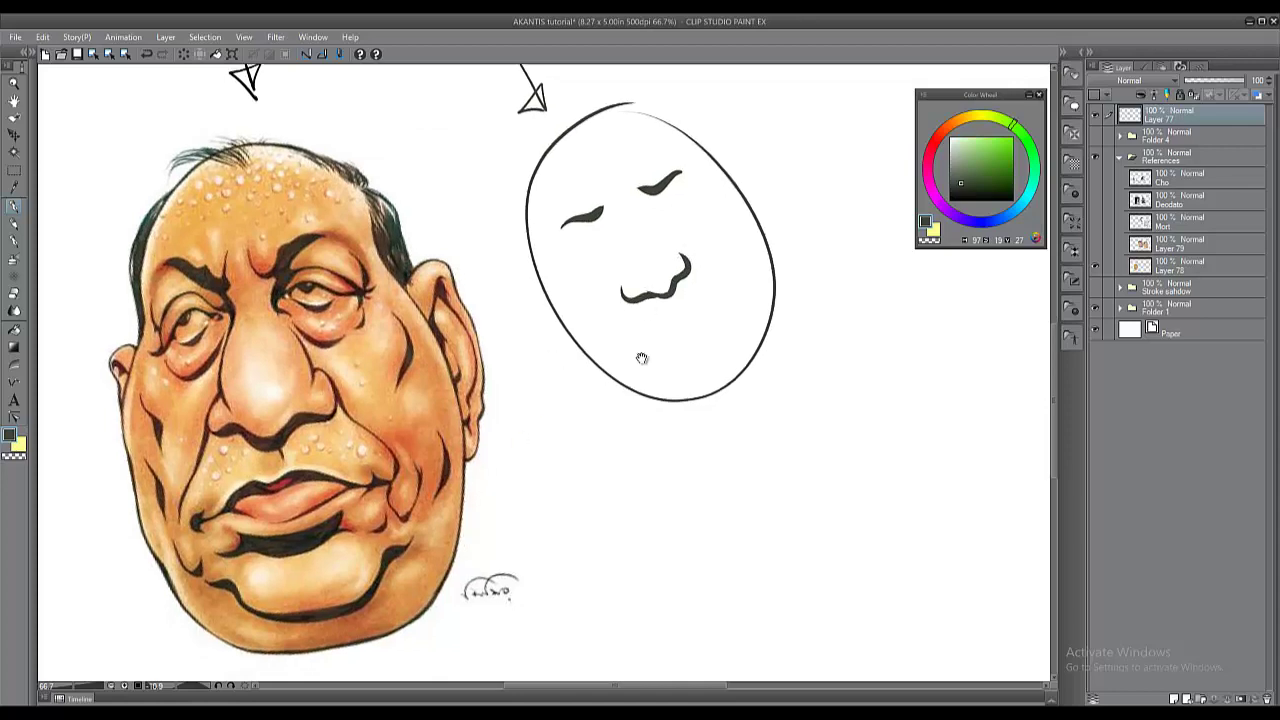
Draw the lip lines and a thick chin shadow on the oval head, redoing the upper lip line once.
scroll(642, 358, "down", 1)
left_click_drag(684, 311, 689, 308)
mouse_move(653, 353)
left_mouse_down()
mouse_move(686, 358)
mouse_move(734, 336)
mouse_move(736, 290)
left_mouse_up()
left_click_drag(649, 327, 716, 288)
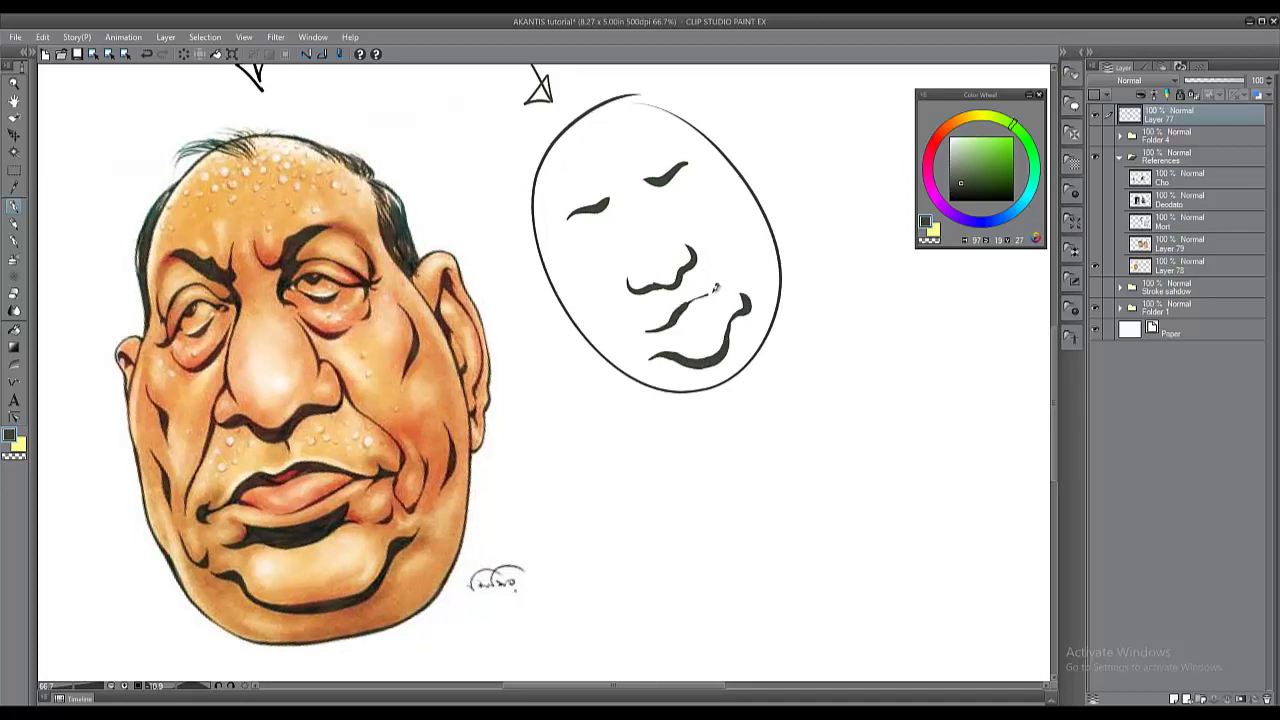
key("ctrl+z")
left_click_drag(648, 328, 728, 279)
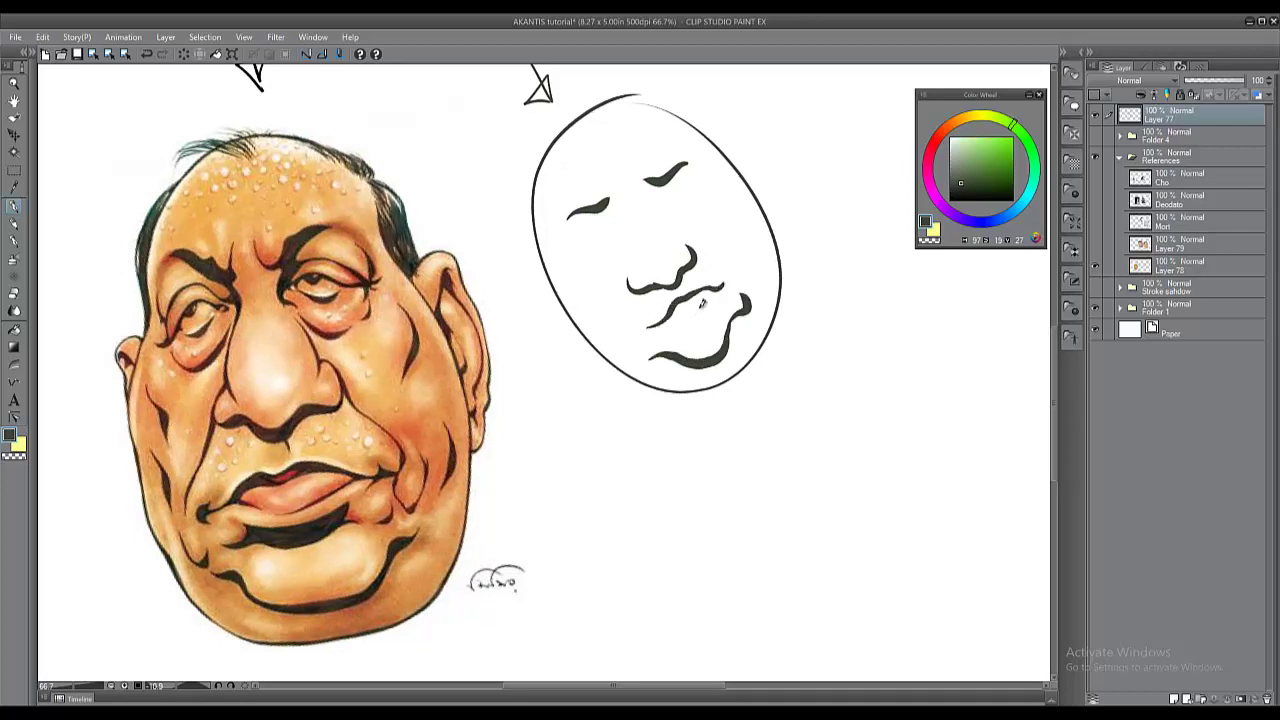
mouse_move(684, 318)
left_mouse_down()
mouse_move(711, 309)
mouse_move(732, 331)
left_mouse_up()
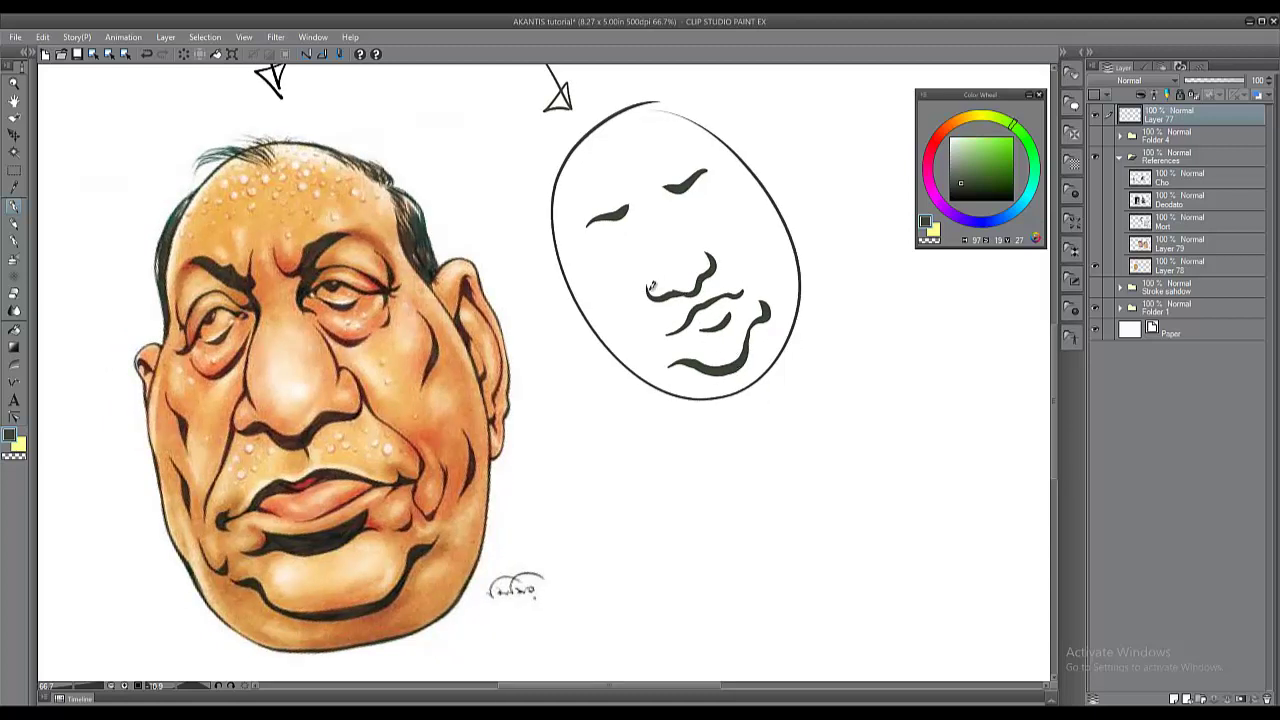
Try a line beside the sketched nose and an oval on the caricature's cheek, and undo both.
mouse_move(652, 270)
left_mouse_down()
mouse_move(662, 335)
mouse_move(647, 285)
mouse_move(650, 342)
left_mouse_up()
key("ctrl+z")
key("ctrl+z")
mouse_move(244, 418)
left_mouse_down()
mouse_move(327, 389)
mouse_move(363, 414)
mouse_move(421, 386)
left_mouse_up()
mouse_move(378, 312)
left_mouse_down()
mouse_move(354, 392)
mouse_move(386, 386)
mouse_move(372, 318)
left_mouse_up()
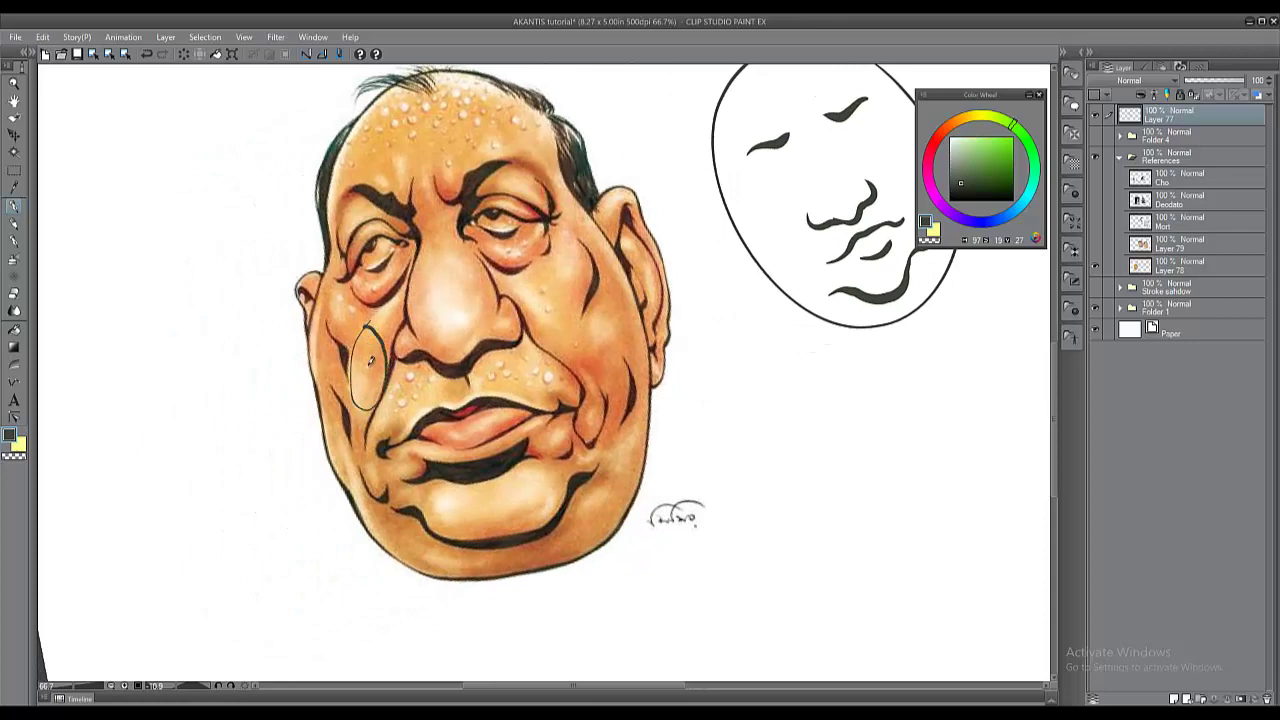
key("ctrl+z")
Sketch a circle beside the caricature's cheek, with thick tapered strokes above and below it and a thinner line along its outer side.
left_click_drag(267, 427, 357, 397)
left_click_drag(221, 420, 242, 406)
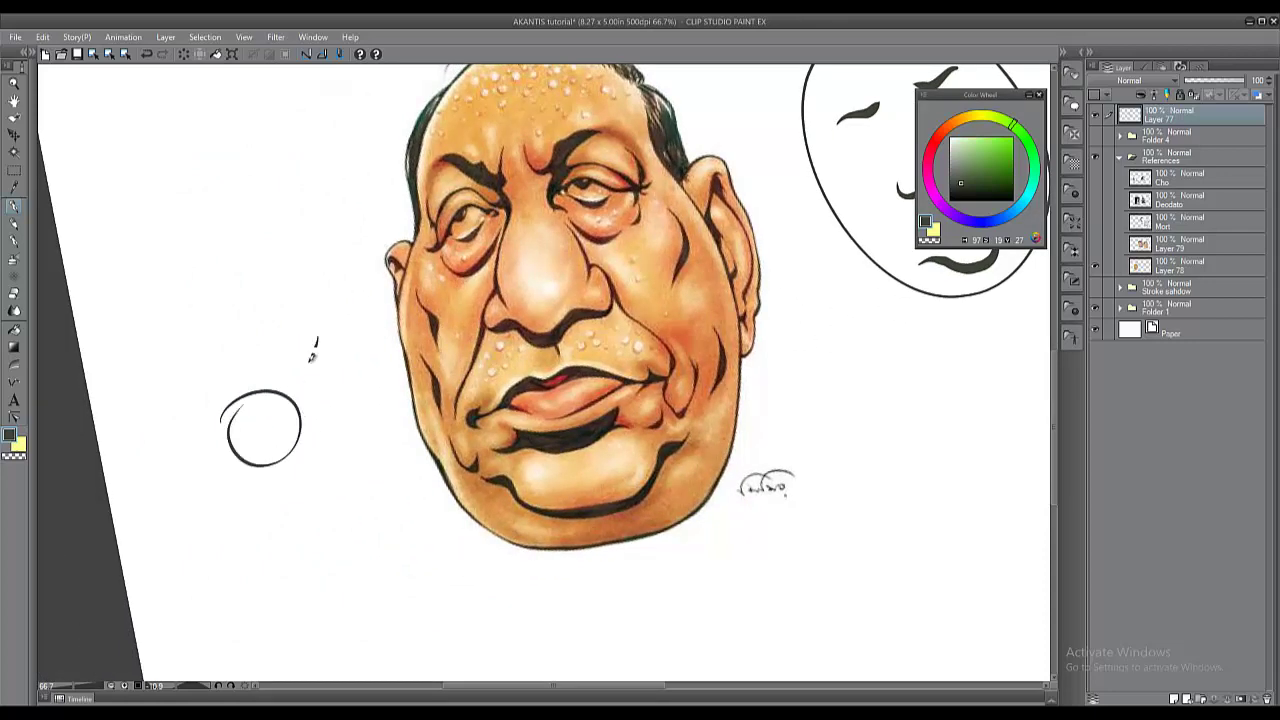
left_click_drag(316, 342, 296, 410)
left_click_drag(290, 463, 292, 534)
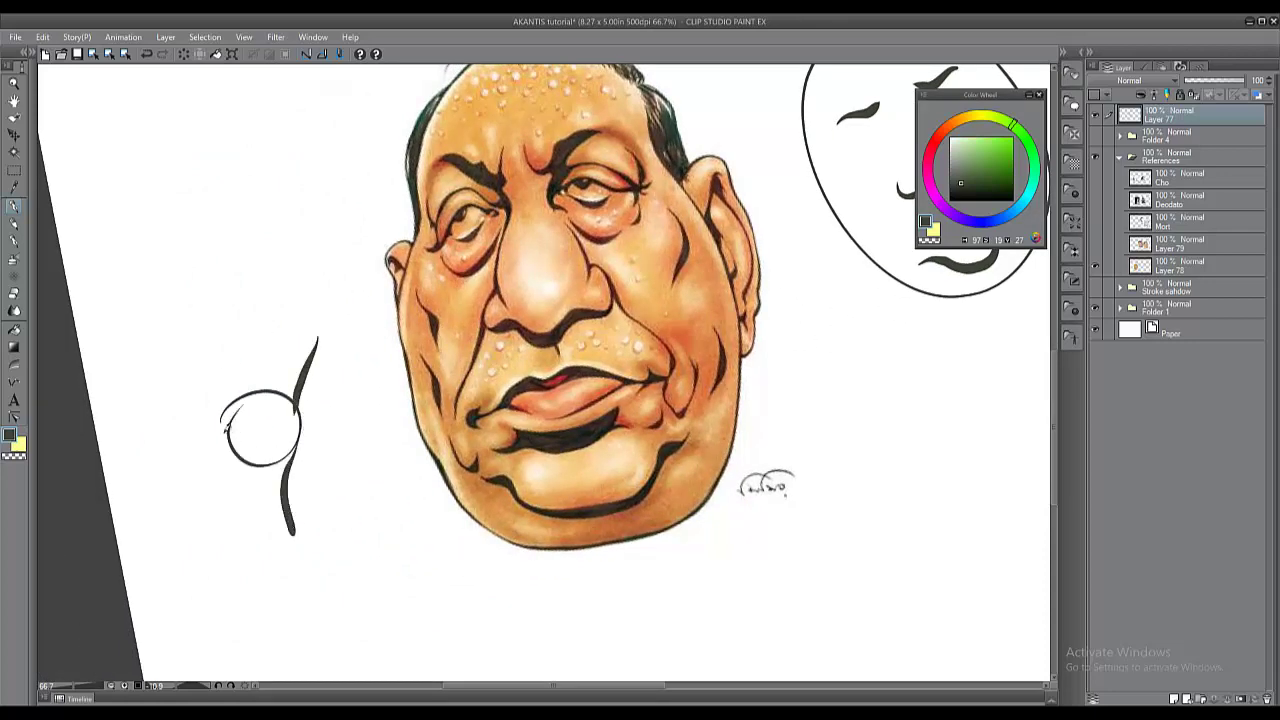
left_click_drag(213, 441, 287, 324)
Erase the sketched circle and join the remaining strokes with thin, bulging cheek contour lines.
key("e")
mouse_move(268, 412)
left_mouse_down()
mouse_move(257, 401)
mouse_move(257, 427)
left_mouse_up()
key("p")
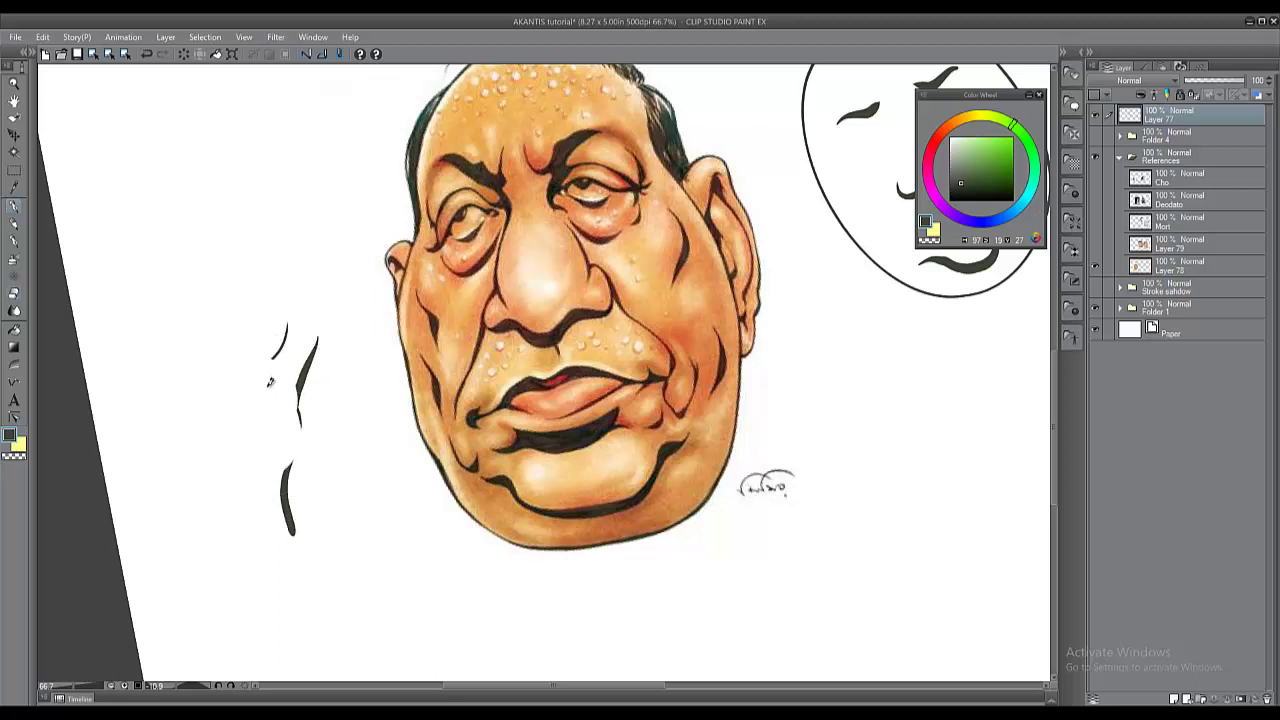
mouse_move(274, 357)
left_mouse_down()
mouse_move(233, 415)
mouse_move(250, 498)
left_mouse_up()
left_click_drag(298, 380, 284, 497)
left_click_drag(341, 398, 363, 416)
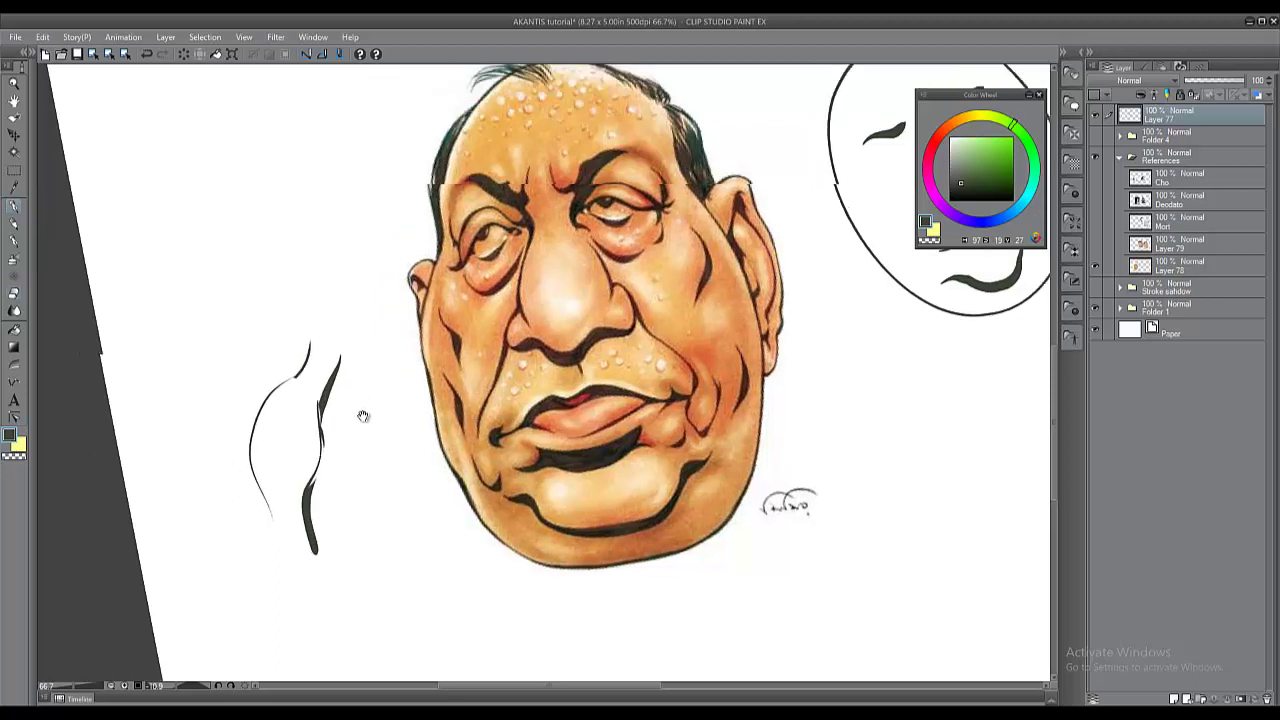
Clear the cheek contour sketch and the oval head from the canvas around the caricature.
left_click_drag(469, 335, 474, 364)
key("ctrl+z")
key("ctrl+z")
key("ctrl+z")
key("ctrl+z")
key("ctrl+z")
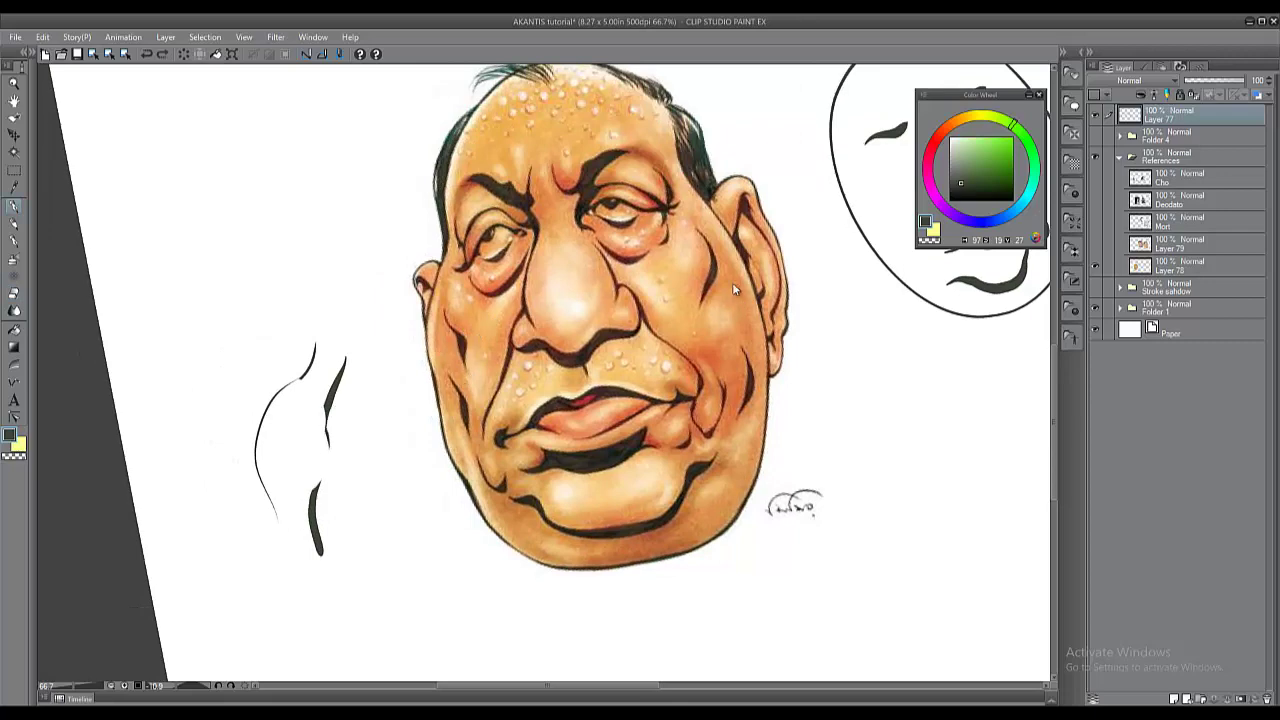
key("e")
mouse_move(337, 403)
left_mouse_down()
mouse_move(288, 517)
mouse_move(302, 570)
left_mouse_up()
left_click_drag(816, 385, 628, 527)
mouse_move(805, 255)
left_mouse_down()
mouse_move(690, 205)
mouse_move(771, 405)
mouse_move(820, 420)
mouse_move(829, 271)
left_mouse_up()
left_click_drag(389, 148, 417, 115)
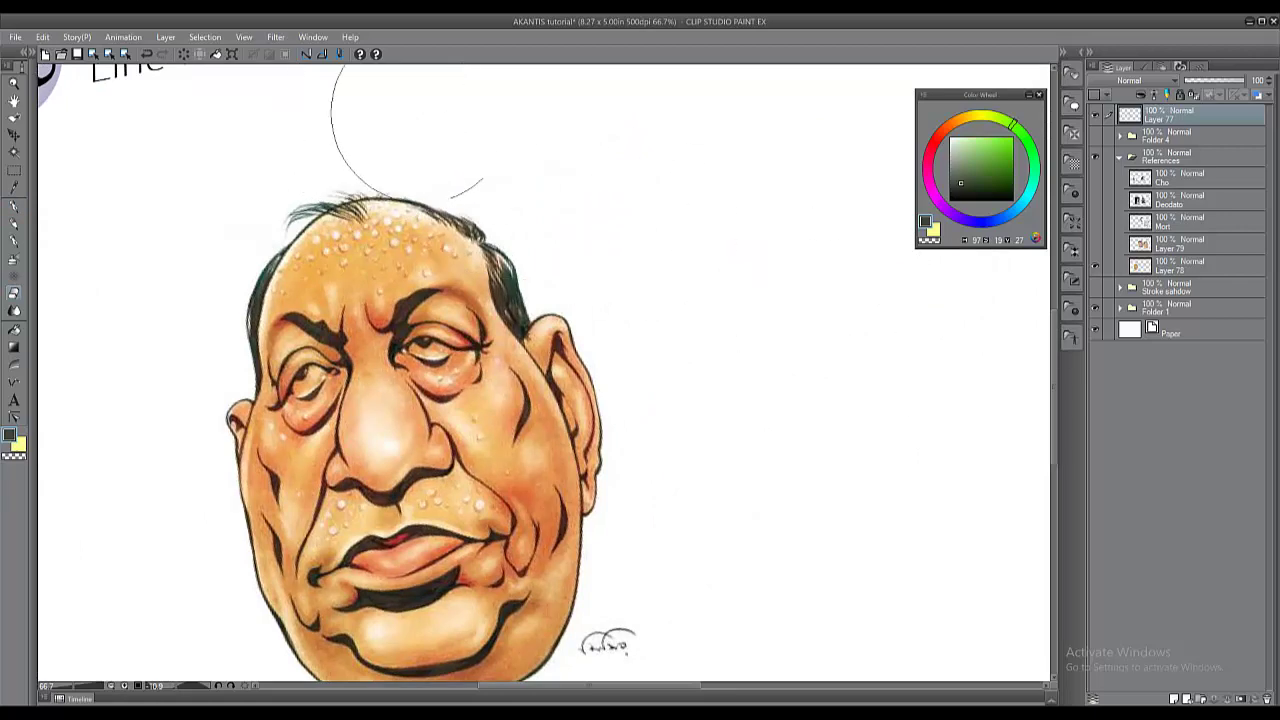
Try an ear outline with a thick inner shadow beside the caricature and a line along its ear edge, and undo them.
key("p")
mouse_move(603, 350)
left_mouse_down()
mouse_move(607, 296)
mouse_move(538, 294)
mouse_move(499, 266)
left_mouse_up()
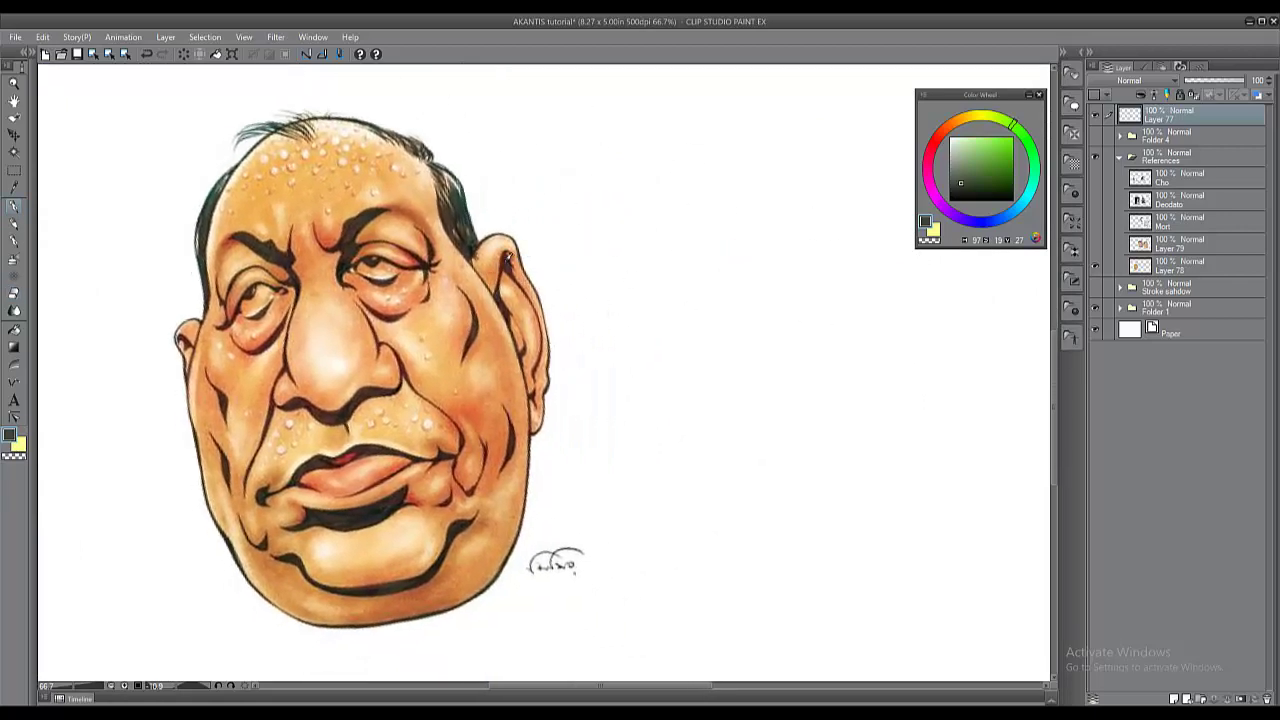
mouse_move(496, 184)
left_mouse_down()
mouse_move(498, 260)
mouse_move(616, 225)
mouse_move(593, 240)
mouse_move(599, 230)
mouse_move(625, 298)
left_mouse_up()
key("ctrl+z")
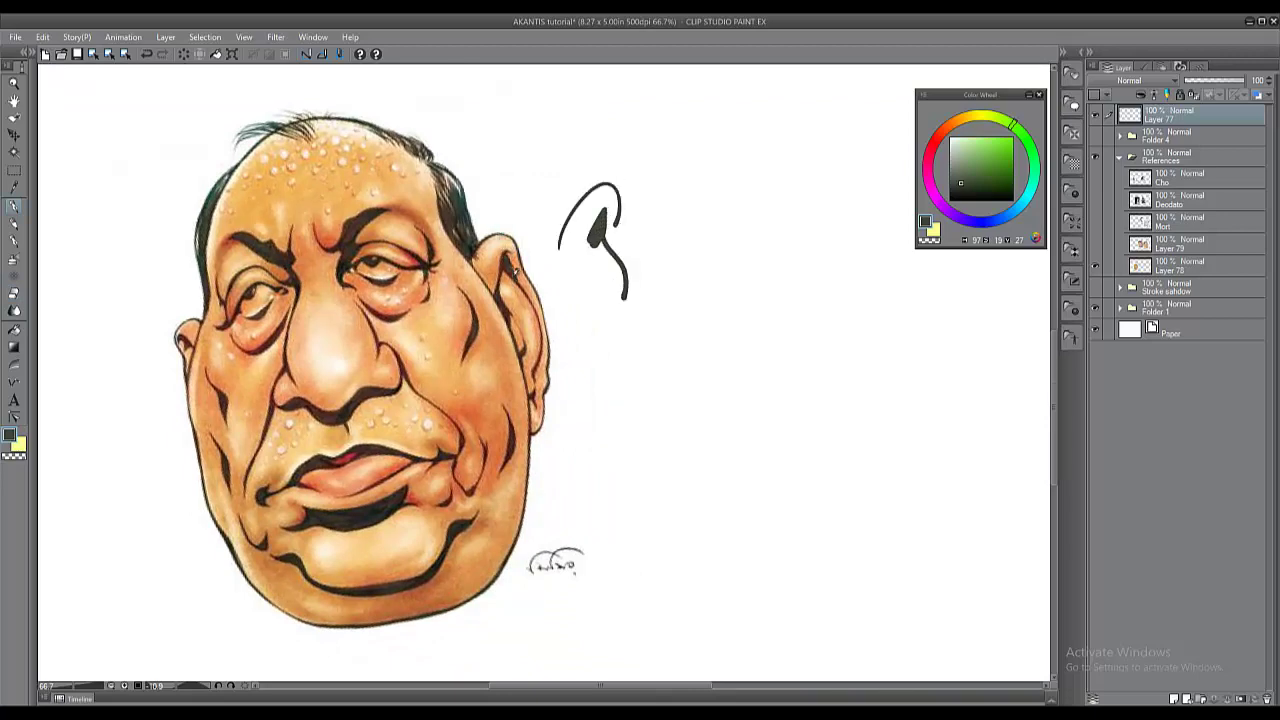
key("ctrl+z")
key("ctrl+z")
key("ctrl+z")
key("ctrl+z")
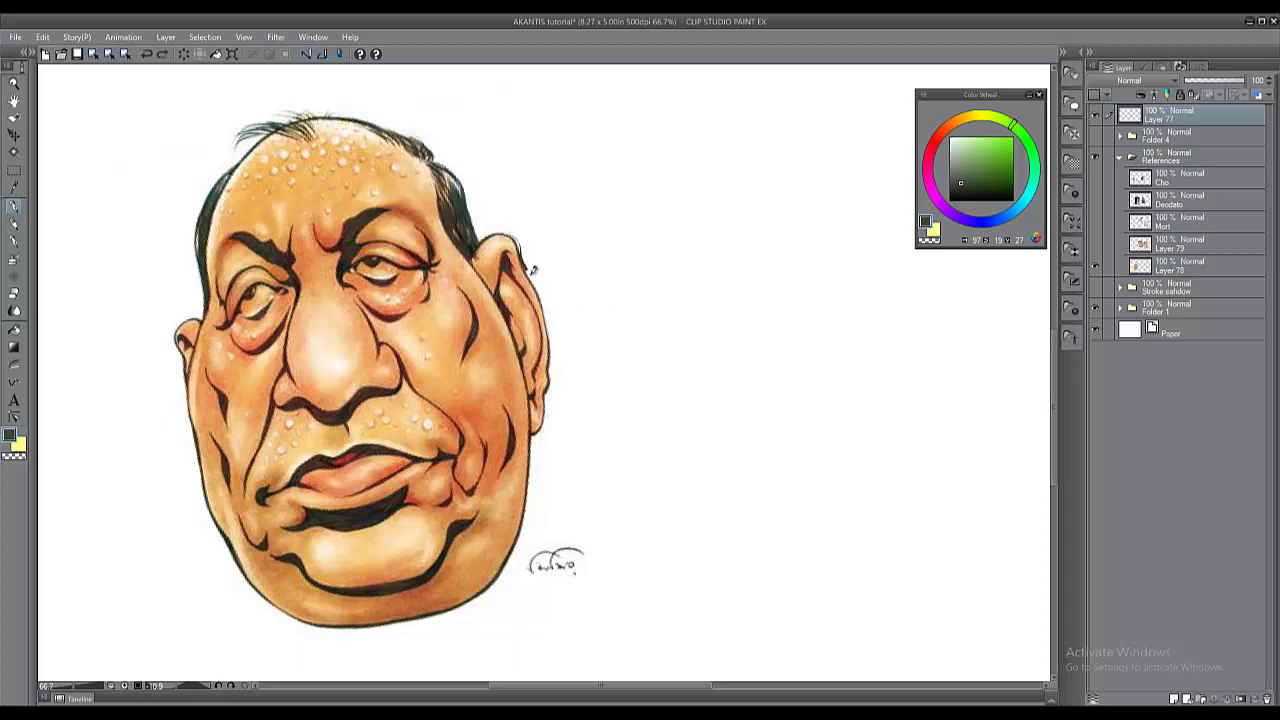
left_click_drag(530, 270, 545, 367)
key("ctrl+z")
Draw an arrow from the caricature's eyebrow to an enlarged eyebrow shape, filled with a dark brown sampled from the brow.
mouse_move(423, 278)
left_mouse_down()
mouse_move(561, 290)
mouse_move(478, 293)
left_mouse_up()
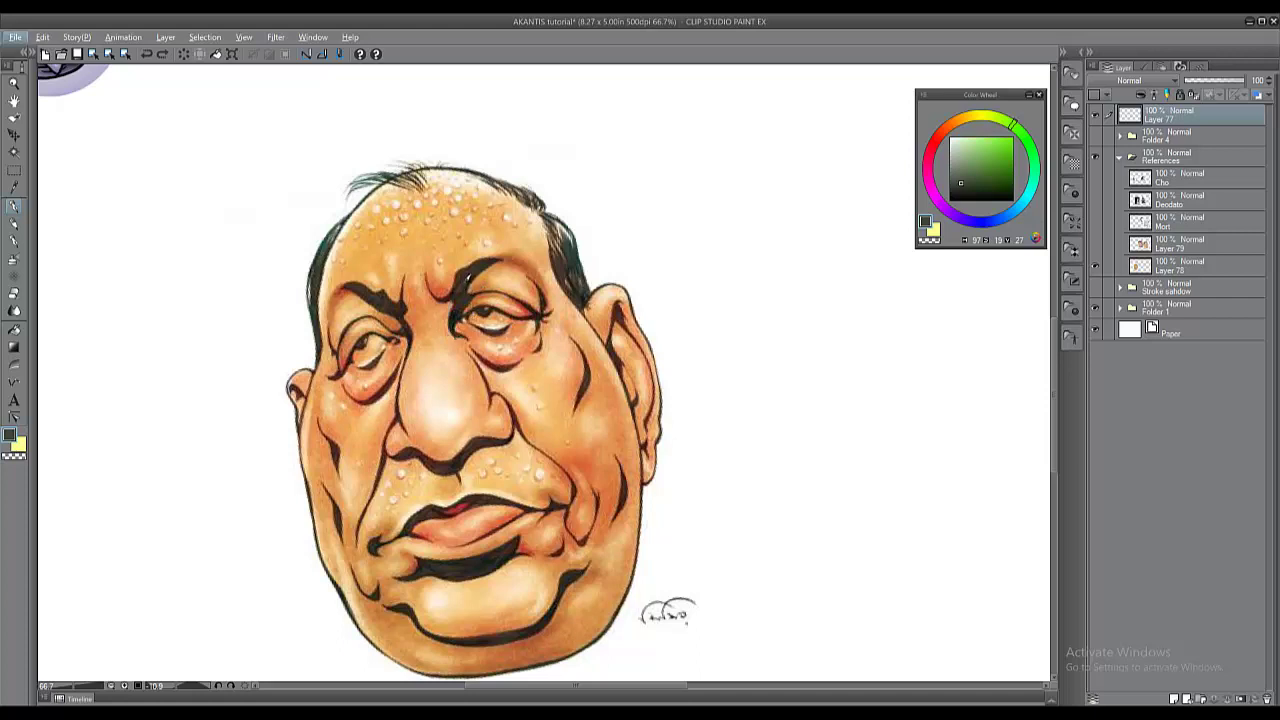
left_click(474, 268, "alt")
left_click_drag(488, 258, 636, 153)
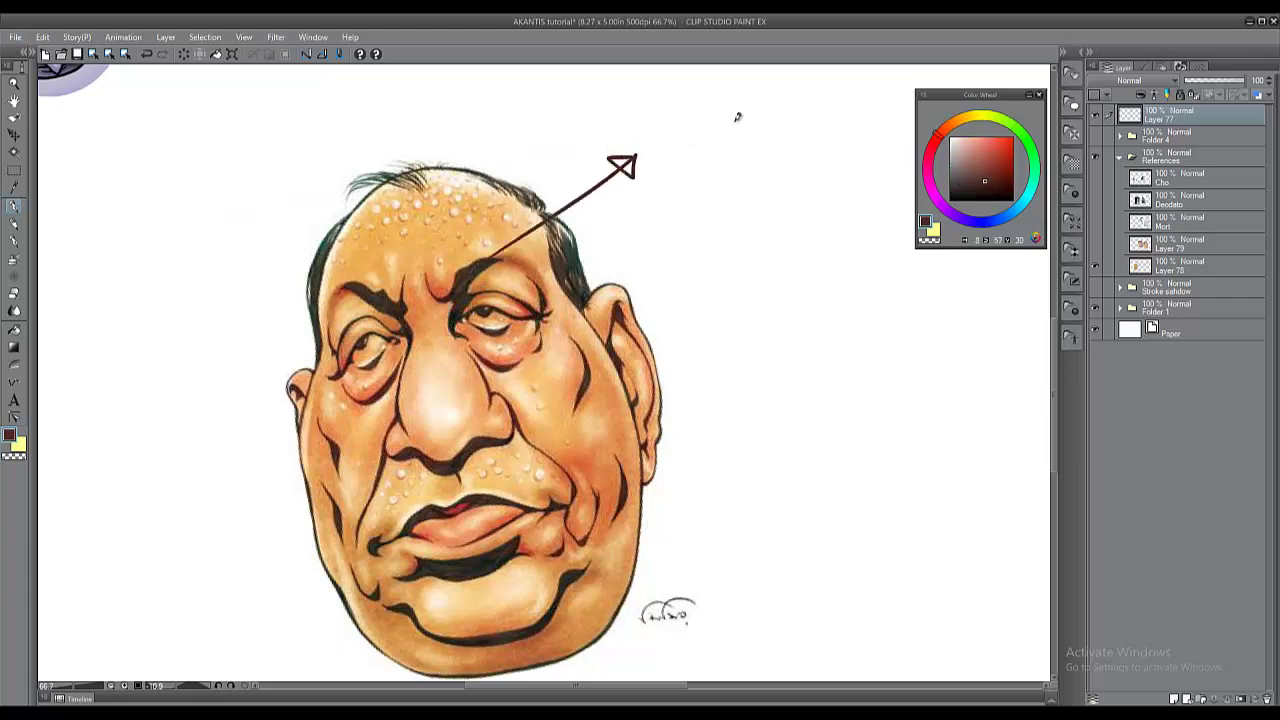
mouse_move(758, 92)
left_mouse_down()
mouse_move(681, 138)
mouse_move(654, 137)
mouse_move(692, 143)
mouse_move(707, 190)
left_mouse_up()
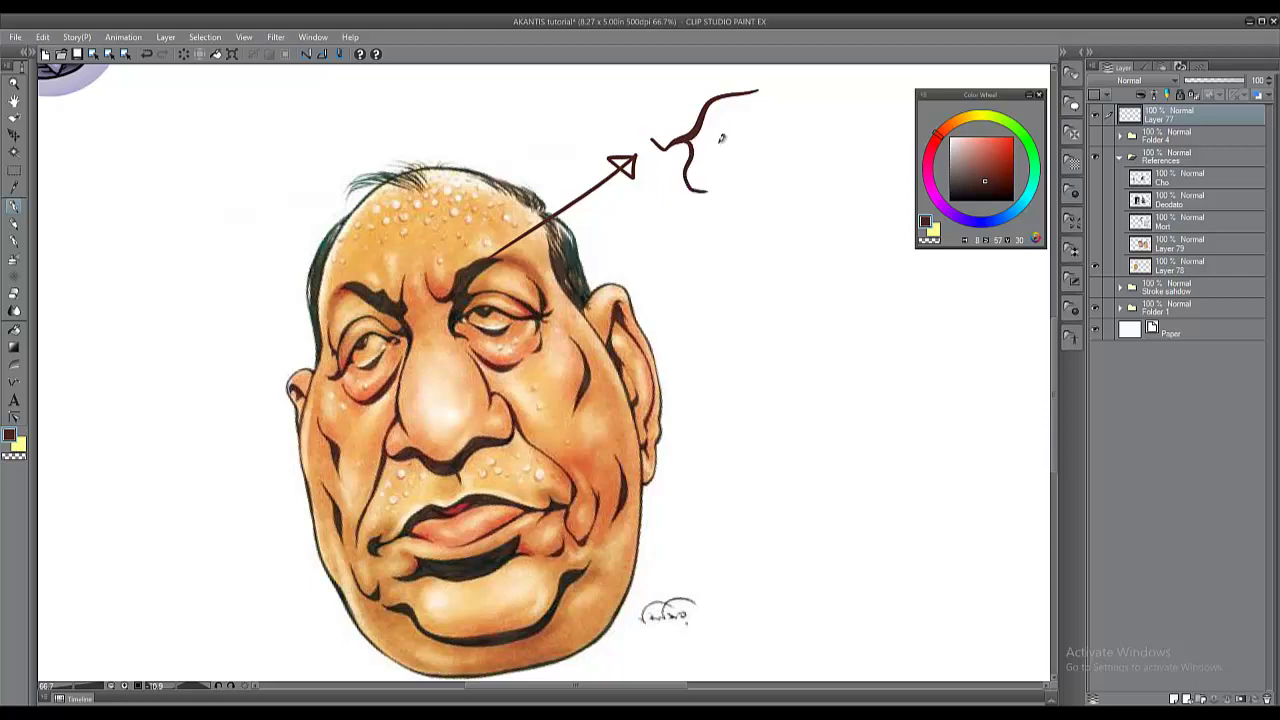
mouse_move(757, 93)
left_mouse_down()
mouse_move(709, 186)
mouse_move(712, 151)
mouse_move(736, 140)
mouse_move(720, 221)
mouse_move(690, 287)
left_mouse_up()
key("g")
left_click(716, 148)
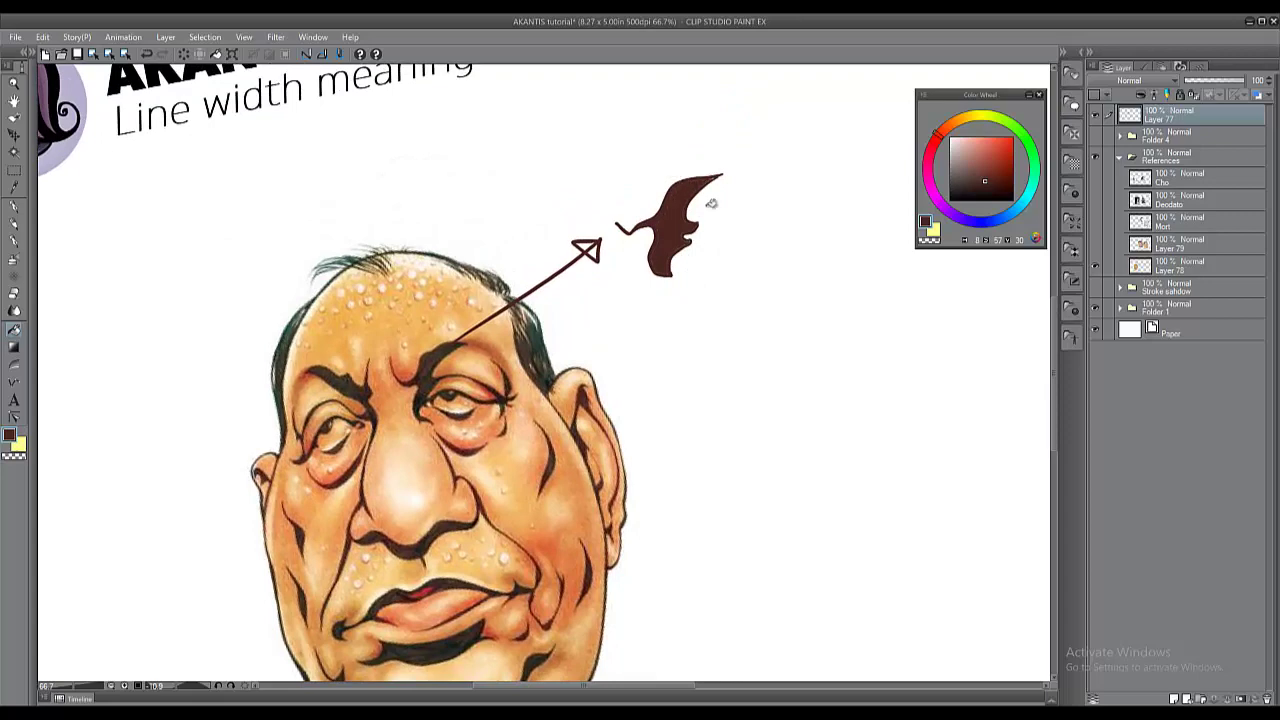
Try erasing around the enlarged eyebrow shape, and undo it together with the shape and its arrow.
key("e")
mouse_move(711, 240)
left_mouse_down()
mouse_move(713, 186)
mouse_move(629, 233)
left_mouse_up()
key("ctrl+z")
key("ctrl+z")
key("ctrl+z")
key("ctrl+z")
key("ctrl+z")
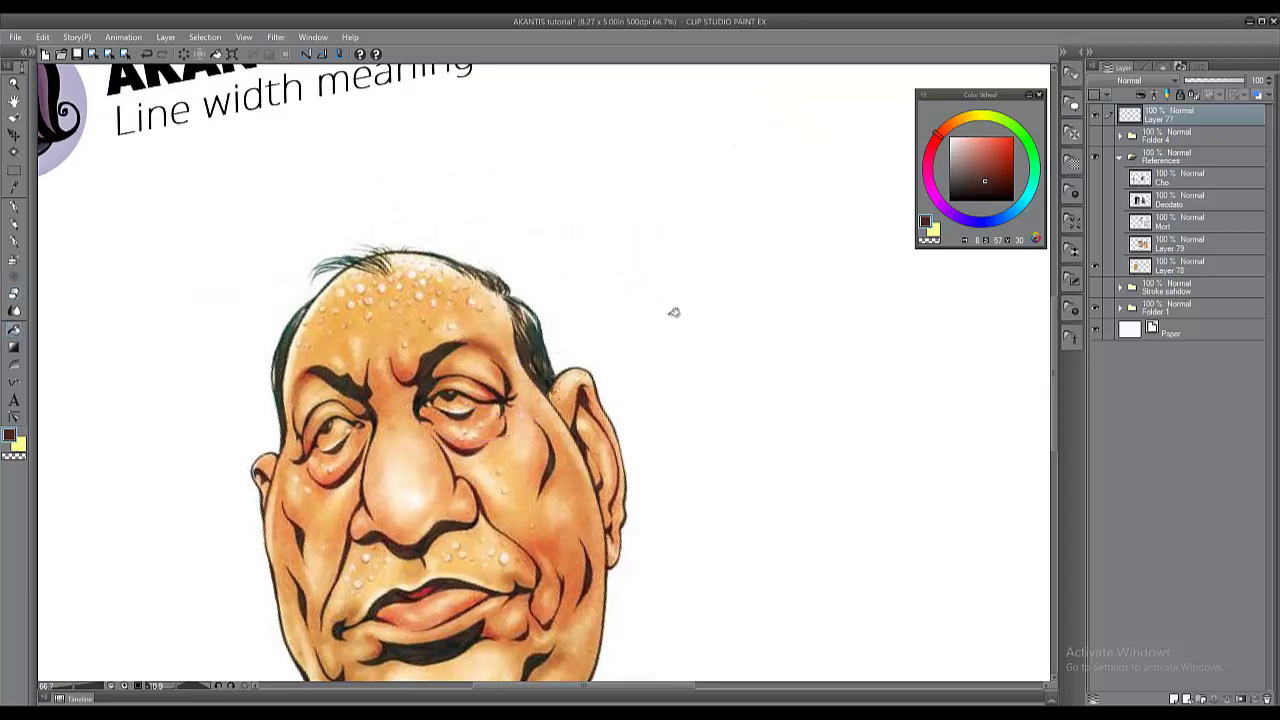
Show Layer 79 in the References folder and bring the caricature with the green bandana into close view.
scroll(674, 312, "down", 2)
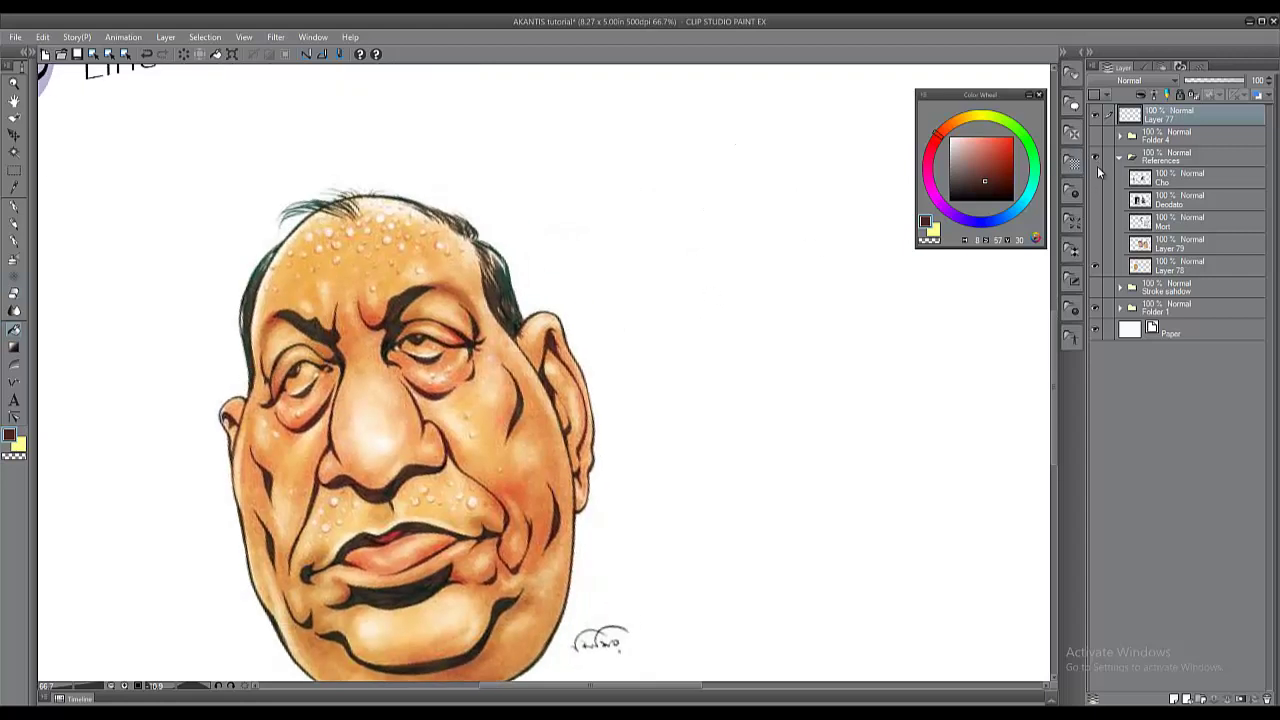
left_click(1095, 245)
left_click_drag(712, 232, 442, 285)
left_click_drag(718, 272, 524, 291)
left_click_drag(758, 363, 628, 366)
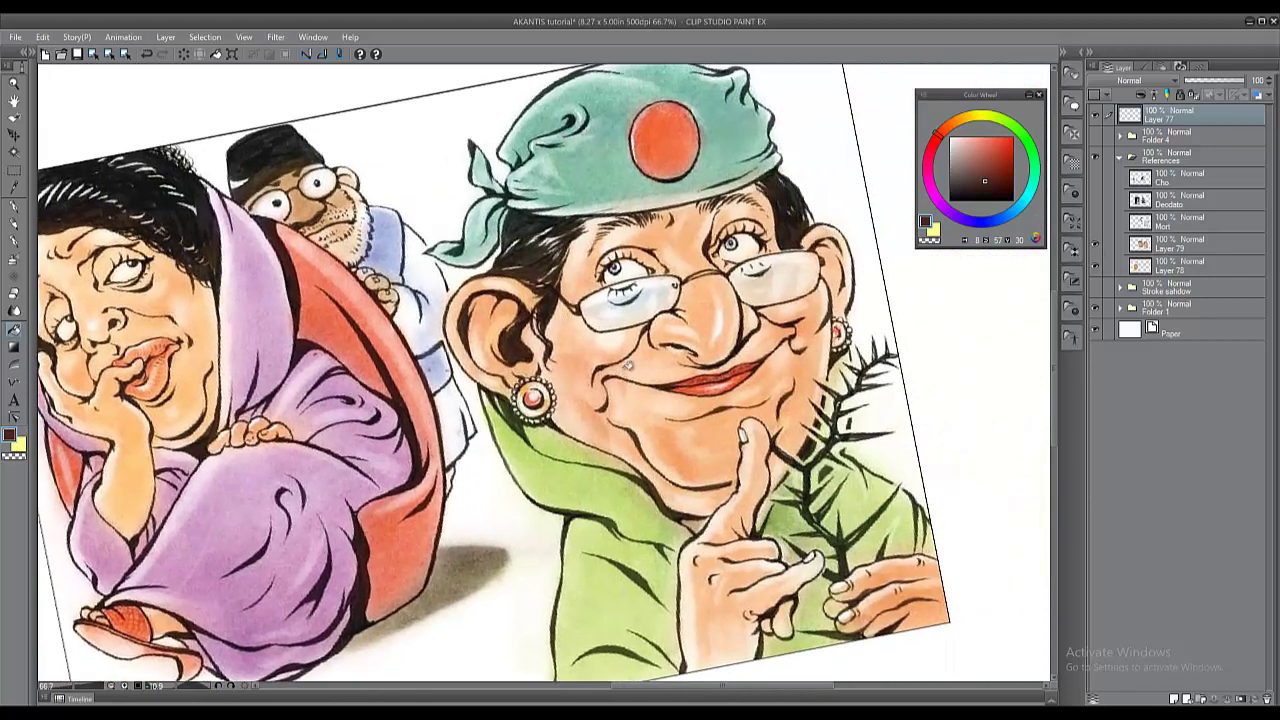
key("p")
scroll(645, 355, "up", 1)
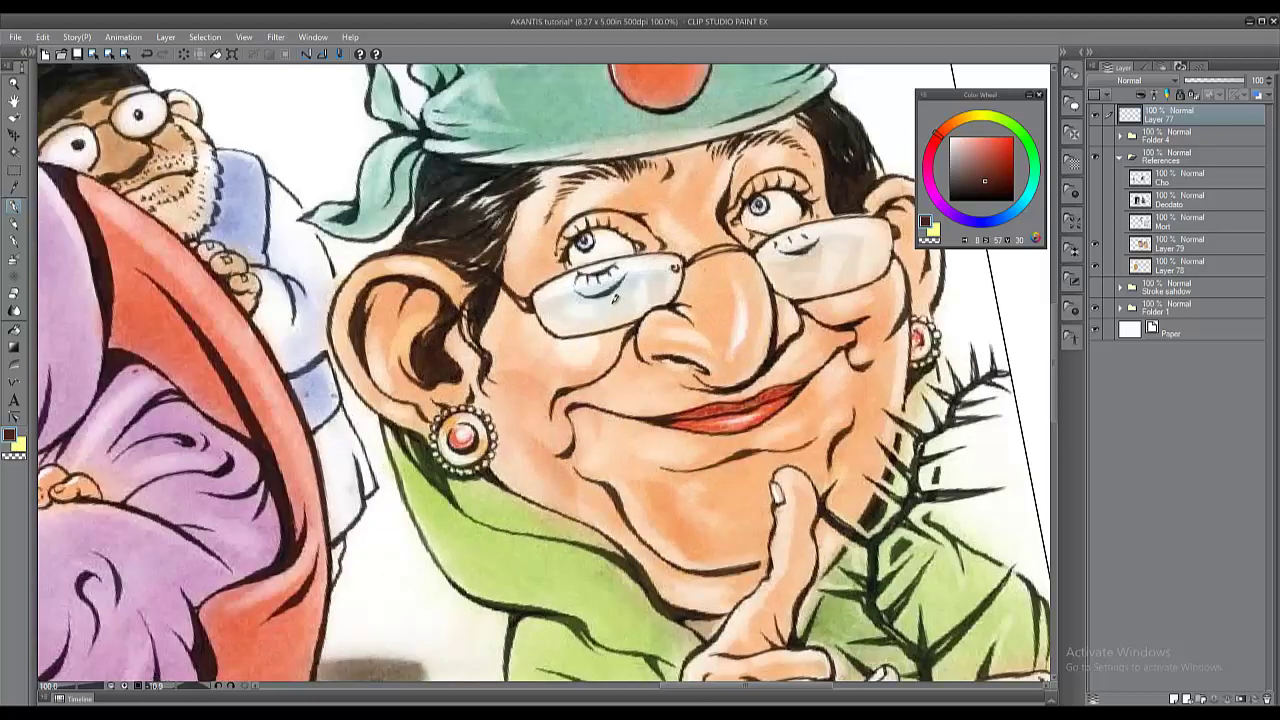
Set the drawing colour to bright blue, try a stroke around the bandana caricature's cheek and undo it.
left_click(636, 342)
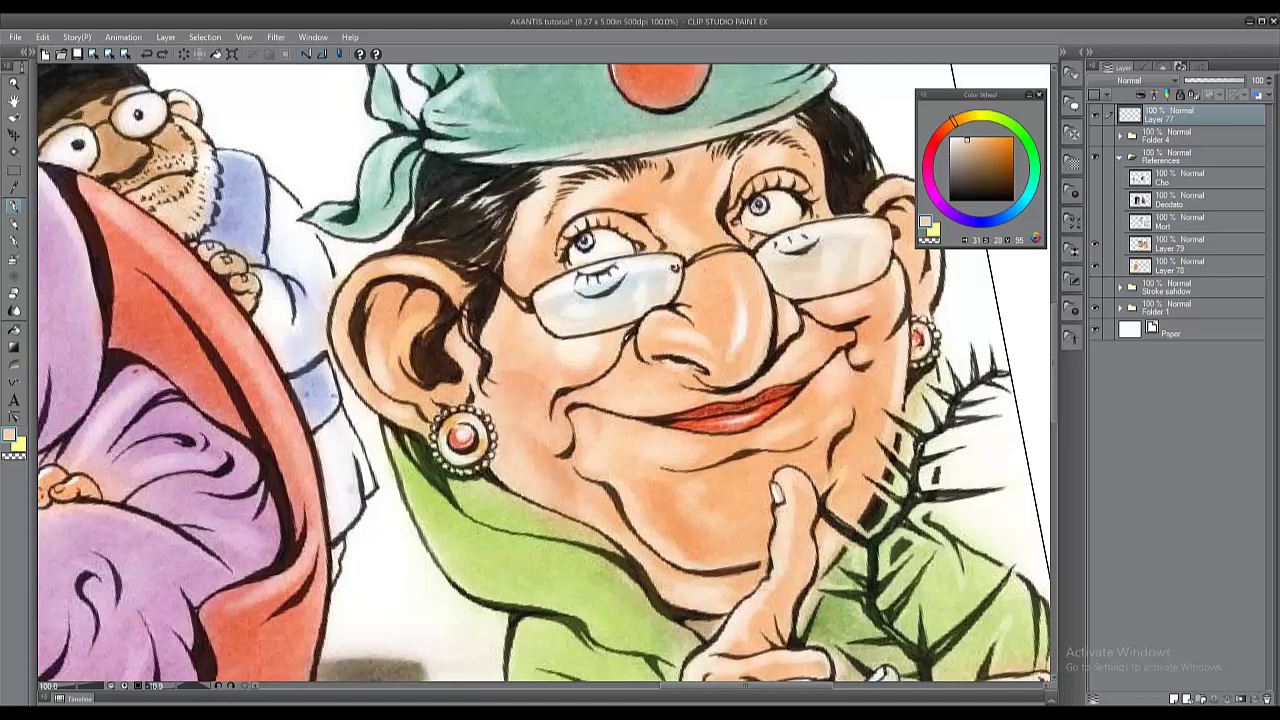
left_click(630, 340)
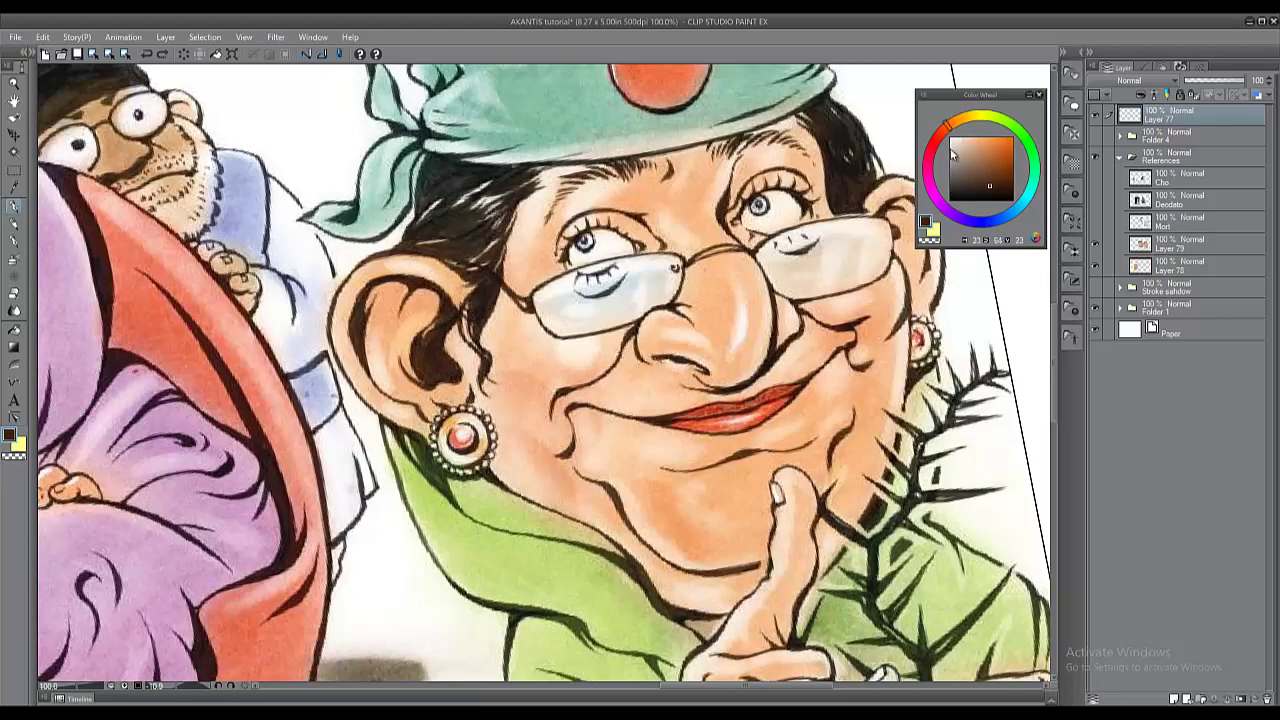
left_click(1004, 137)
left_click(993, 117)
left_click(1014, 211)
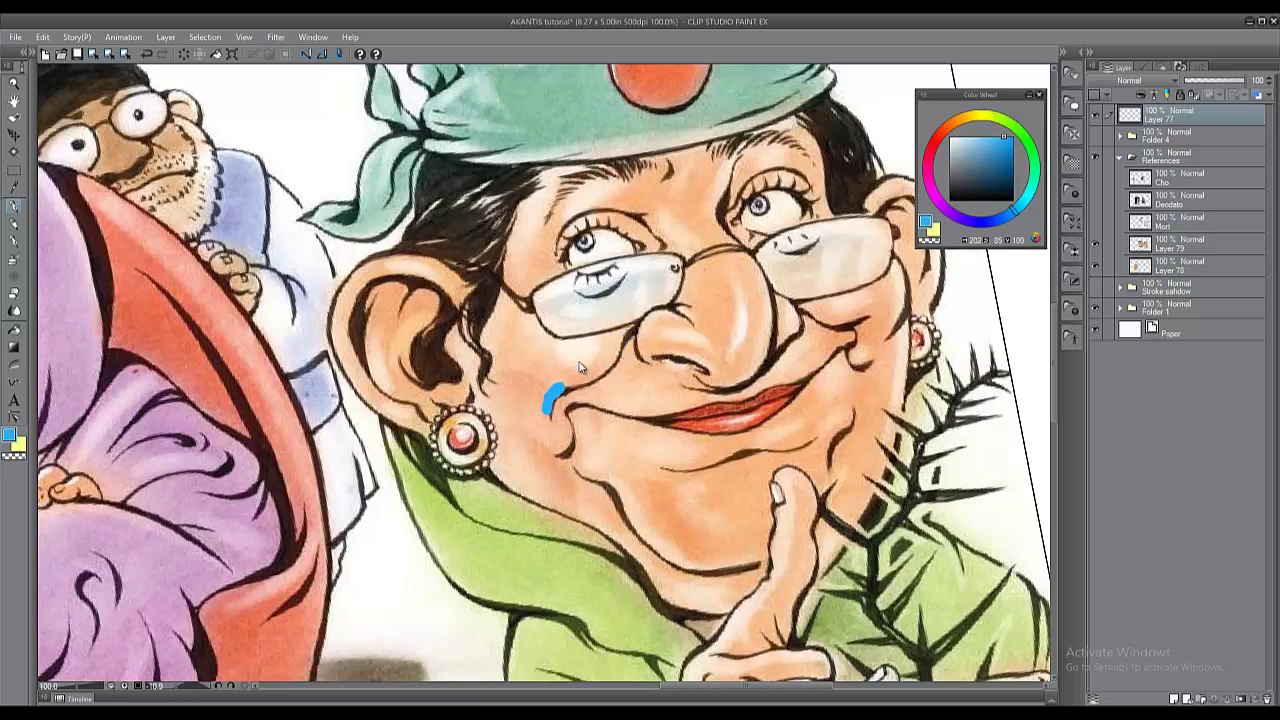
mouse_move(591, 382)
left_mouse_down()
mouse_move(619, 336)
mouse_move(692, 333)
mouse_move(675, 371)
left_mouse_up()
key("ctrl+z")
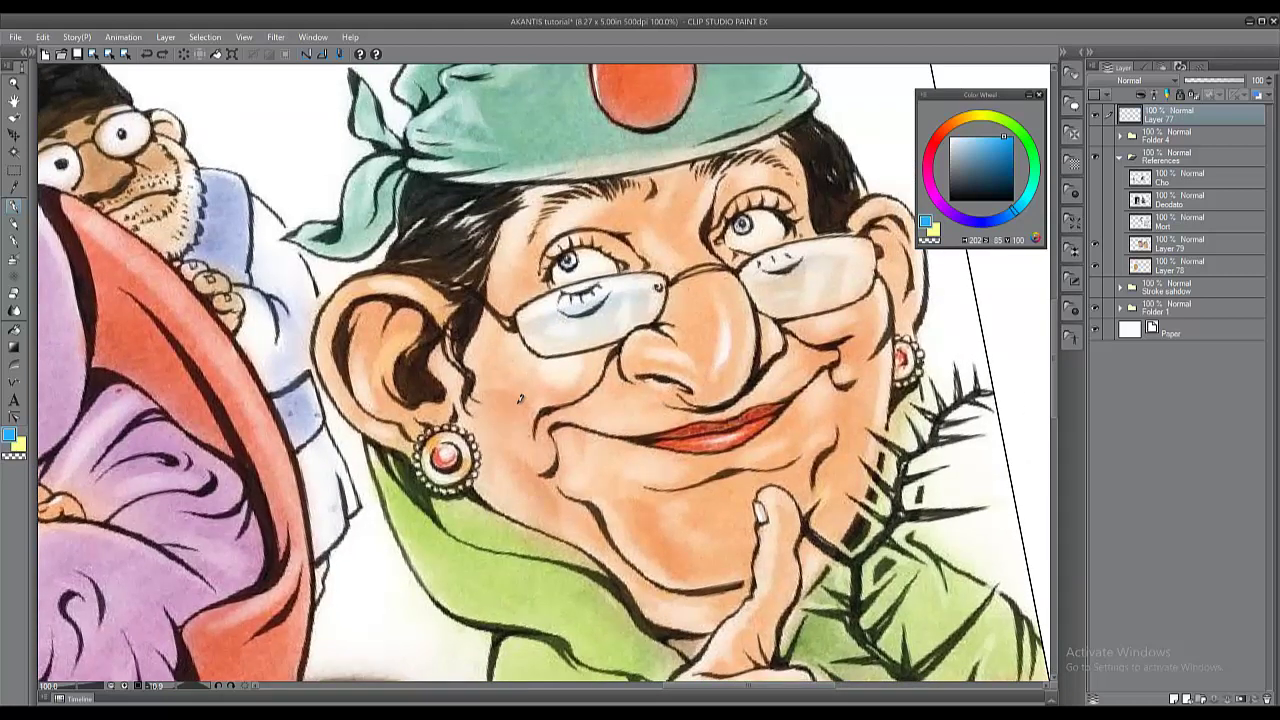
Try a contour stroke on the cheek near the far earring of the bandana caricature and undo it.
left_click_drag(527, 461, 568, 324)
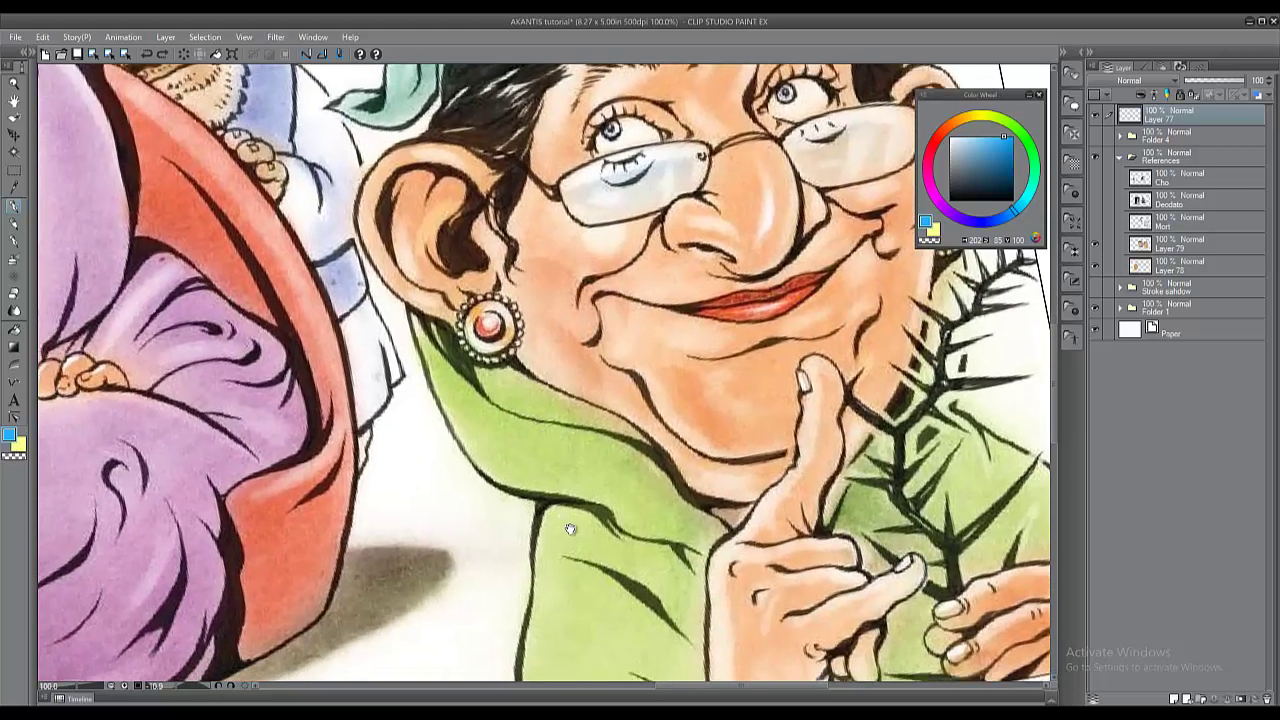
left_click_drag(571, 529, 638, 408)
left_click_drag(711, 453, 540, 477)
left_click_drag(750, 337, 664, 432)
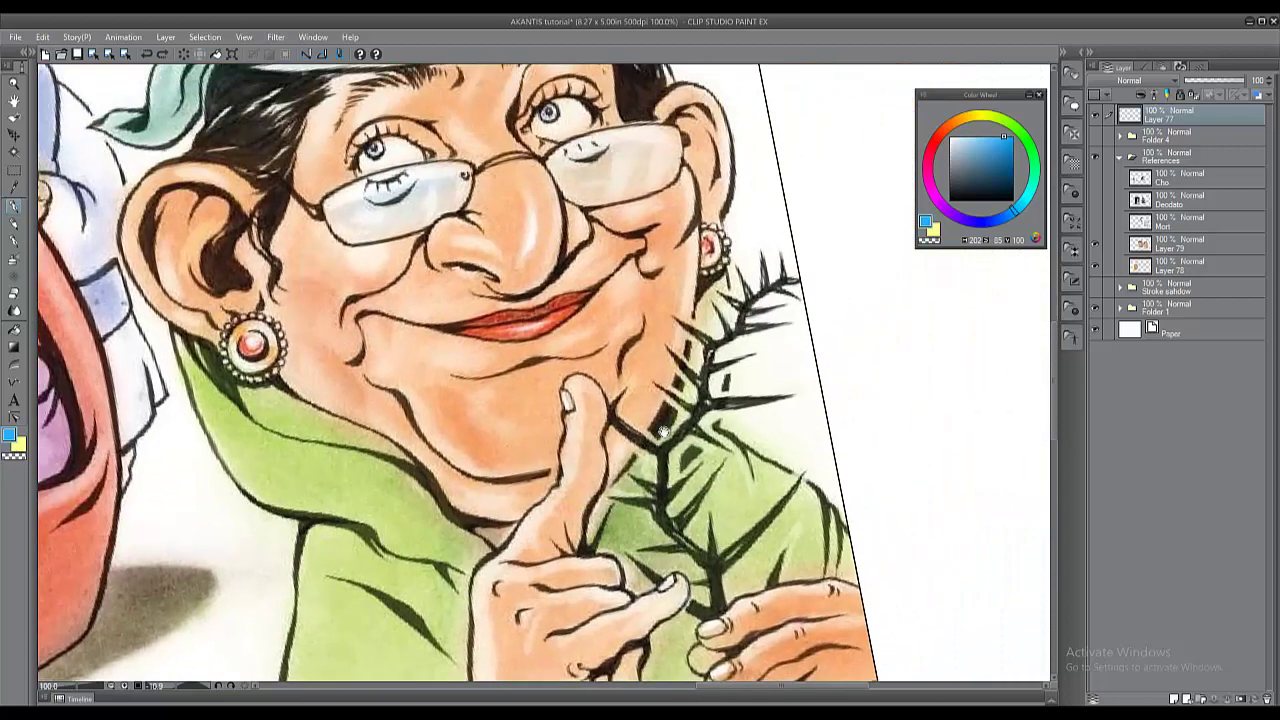
left_click_drag(695, 330, 696, 399)
left_click_drag(705, 272, 668, 328)
key("ctrl+z")
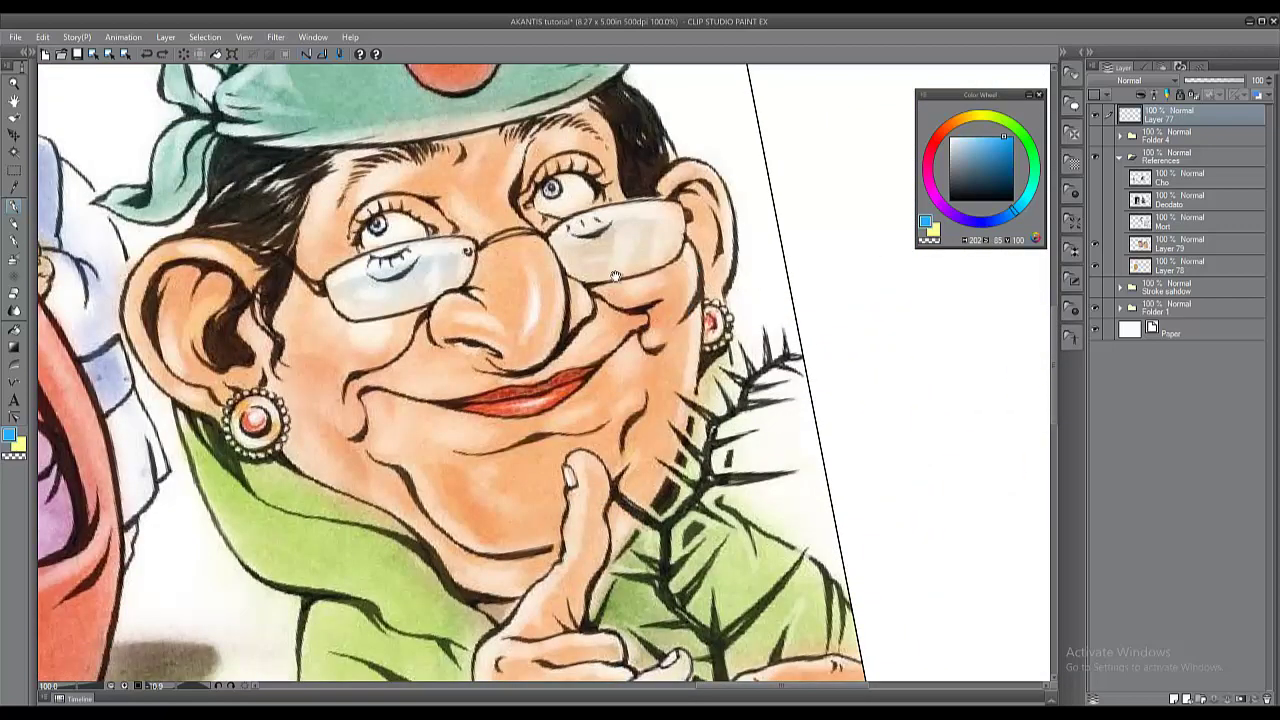
Draw a blue arrow from the caricature's far cheek to the blank canvas and sketch a thick black circle beyond its tip.
scroll(570, 378, "down", 2)
scroll(545, 396, "up", 2)
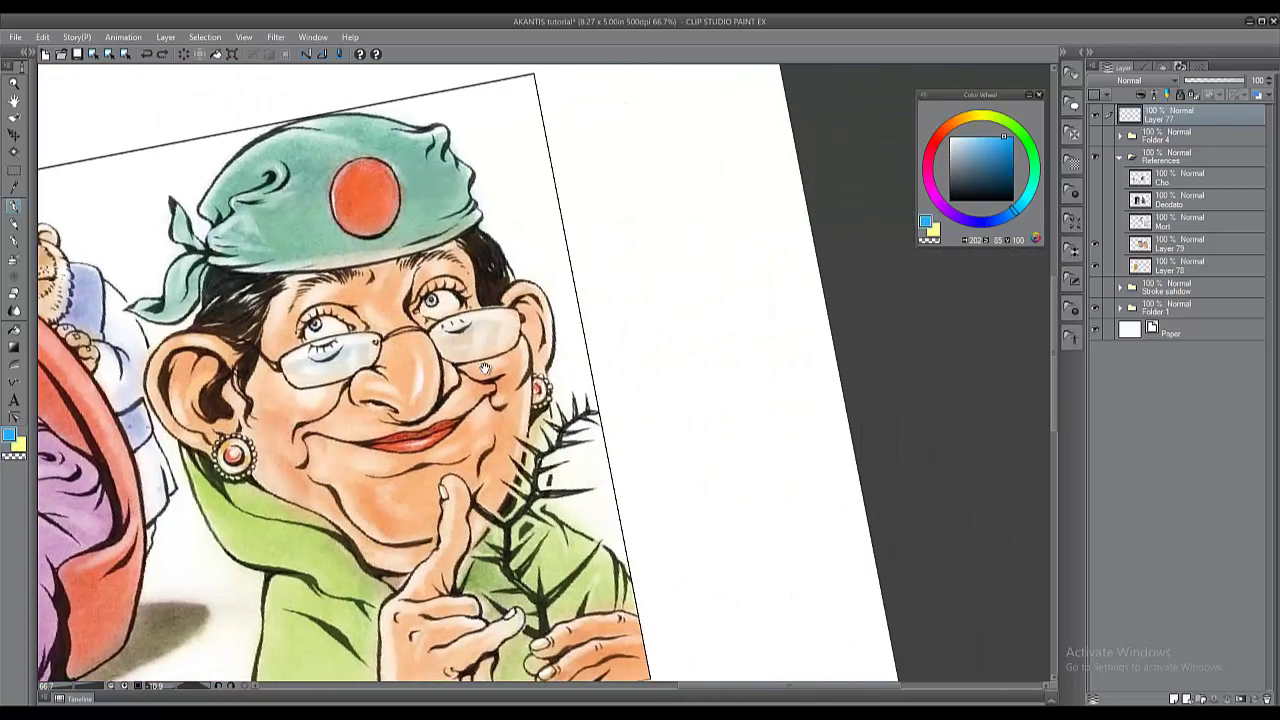
left_click_drag(503, 346, 667, 248)
left_click_drag(629, 336, 559, 425)
left_click_drag(970, 175, 946, 203)
mouse_move(645, 214)
left_mouse_down()
mouse_move(737, 243)
mouse_move(648, 210)
left_mouse_up()
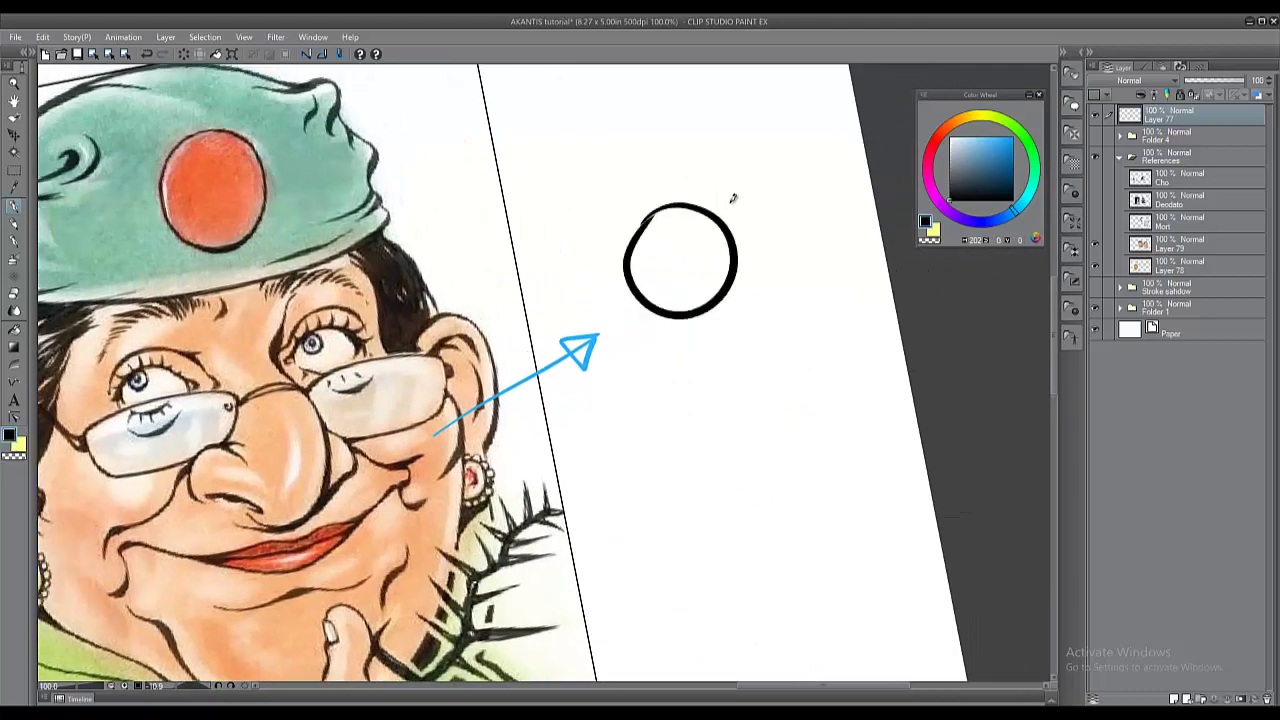
Add a bean-shaped form overlapping the circle's lower edge and an arrow from the circle labelled "UP".
mouse_move(737, 267)
left_mouse_down()
mouse_move(780, 337)
mouse_move(688, 330)
mouse_move(742, 258)
left_mouse_up()
key("ctrl+z")
mouse_move(690, 320)
left_mouse_down()
mouse_move(744, 262)
mouse_move(730, 176)
mouse_move(733, 194)
left_mouse_up()
mouse_move(736, 145)
left_mouse_down()
mouse_move(752, 145)
mouse_move(757, 125)
mouse_move(761, 152)
left_mouse_up()
Erase the overlapping line segments where the circle and the bean-shaped form intersect.
key("e")
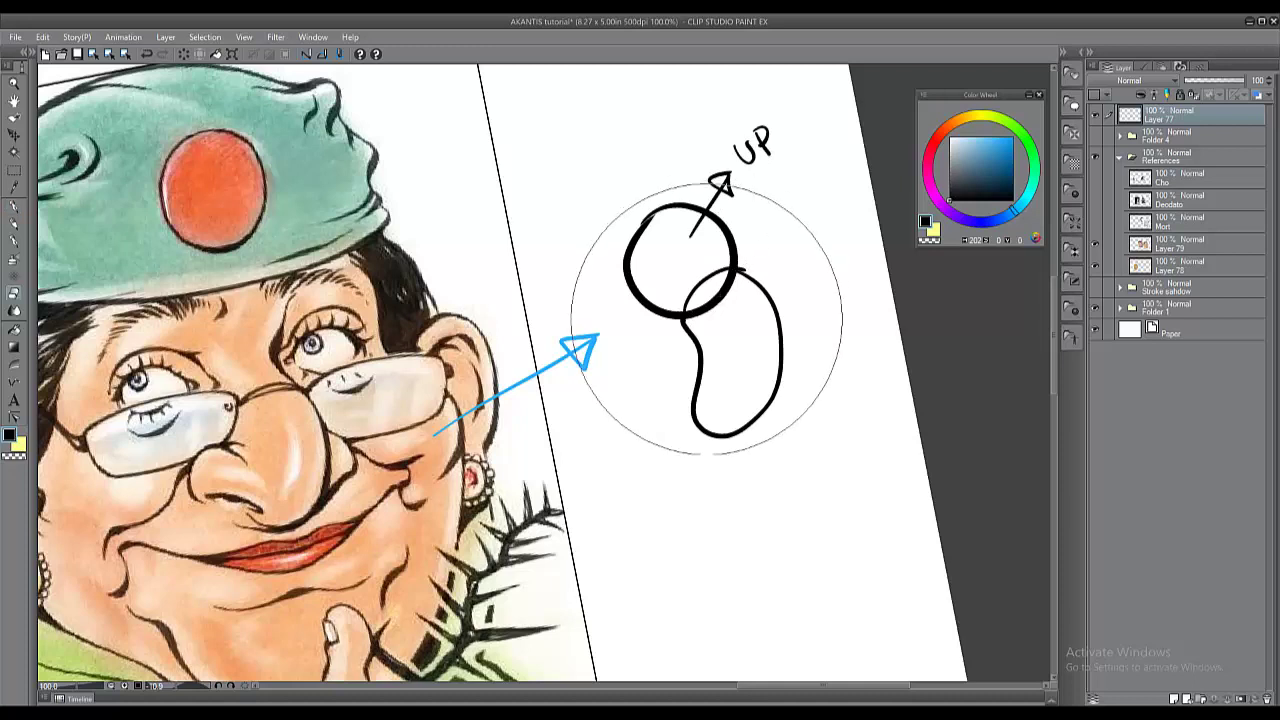
left_click_drag(709, 286, 701, 388)
mouse_move(700, 310)
left_mouse_down()
mouse_move(683, 272)
mouse_move(693, 278)
left_mouse_up()
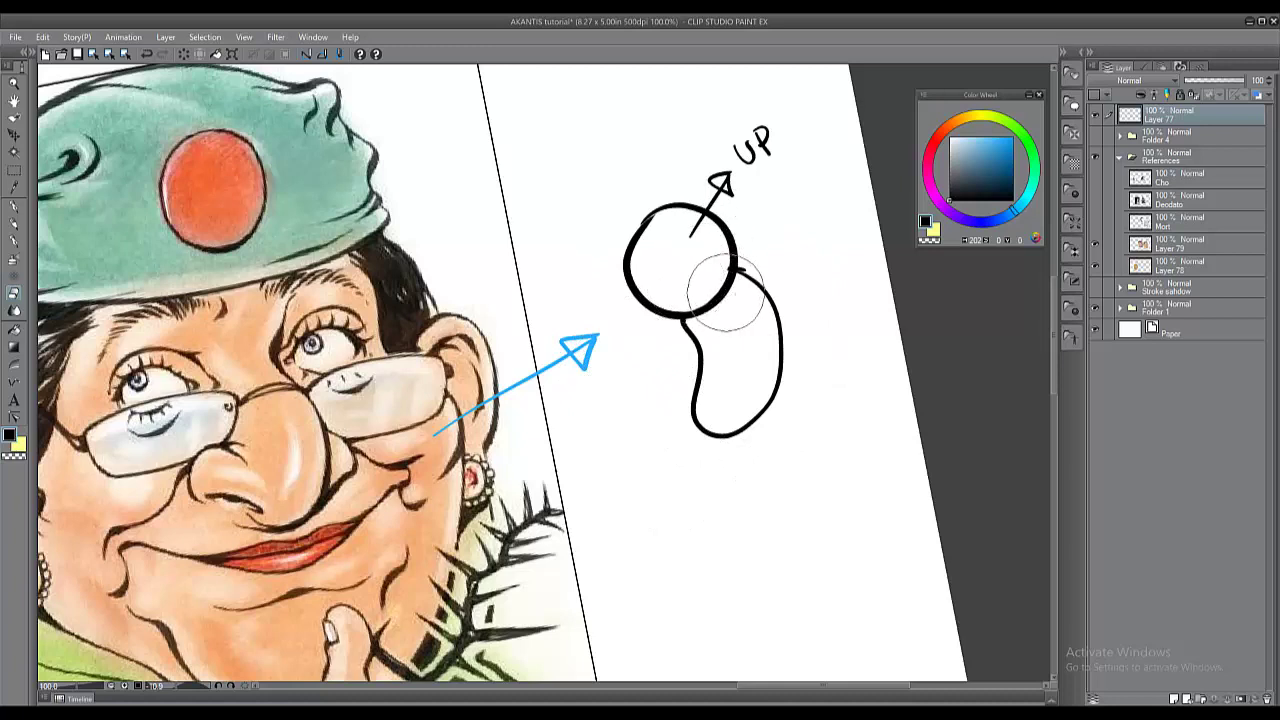
key("p")
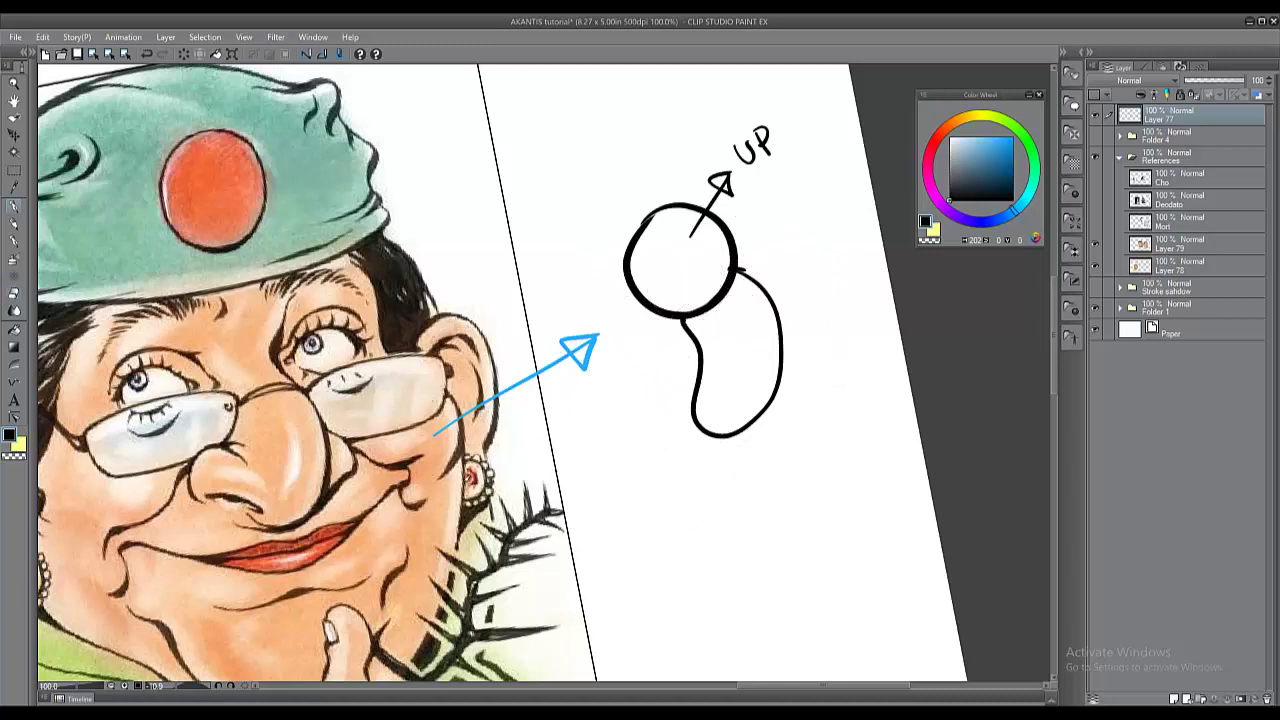
key("e")
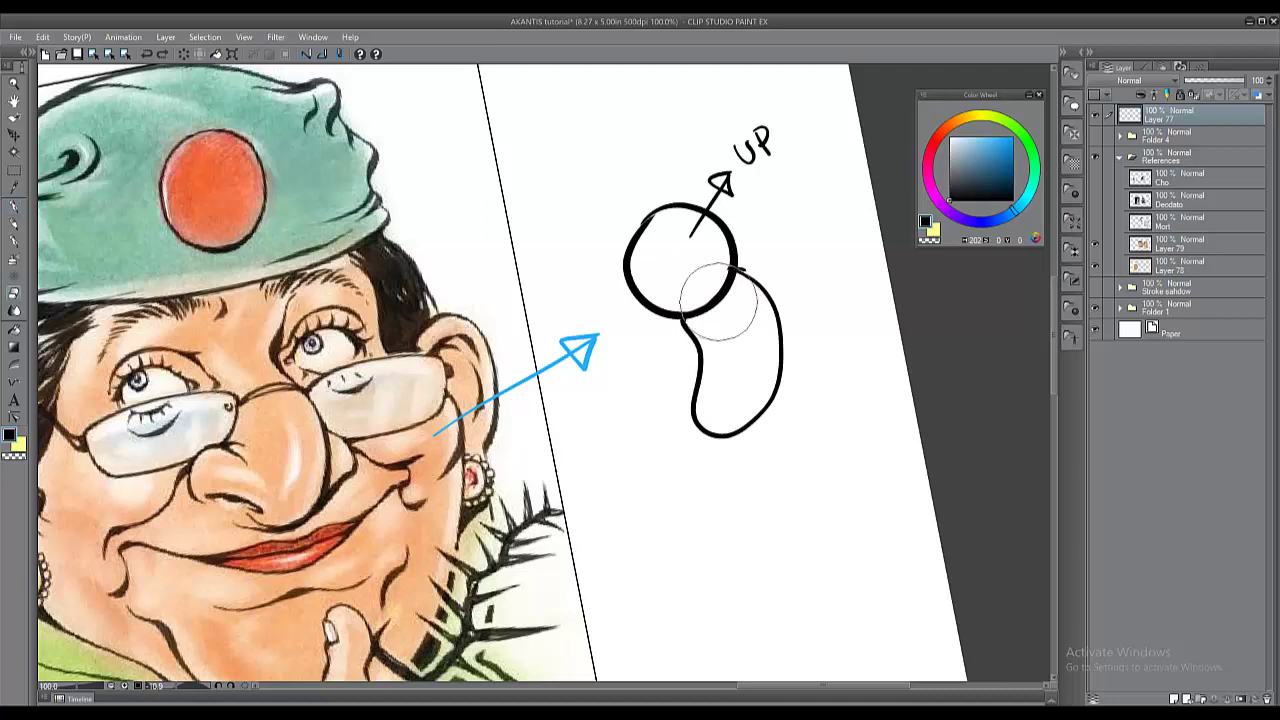
mouse_move(705, 318)
left_mouse_down()
mouse_move(728, 275)
mouse_move(702, 310)
left_mouse_up()
Try thick tapered lines extending the circle's edges into the bean-shaped form, and undo the strokes.
key("p")
left_click_drag(735, 238, 735, 302)
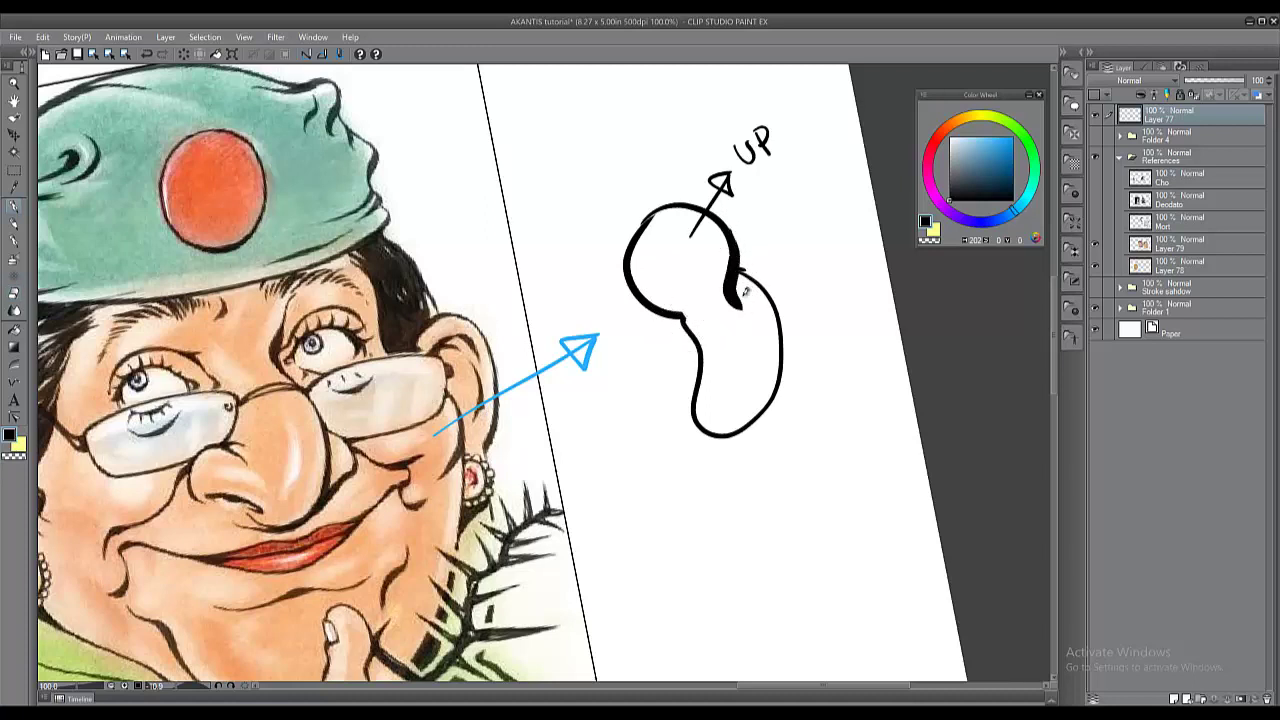
key("ctrl+z")
mouse_move(732, 238)
left_mouse_down()
mouse_move(744, 308)
mouse_move(708, 338)
left_mouse_up()
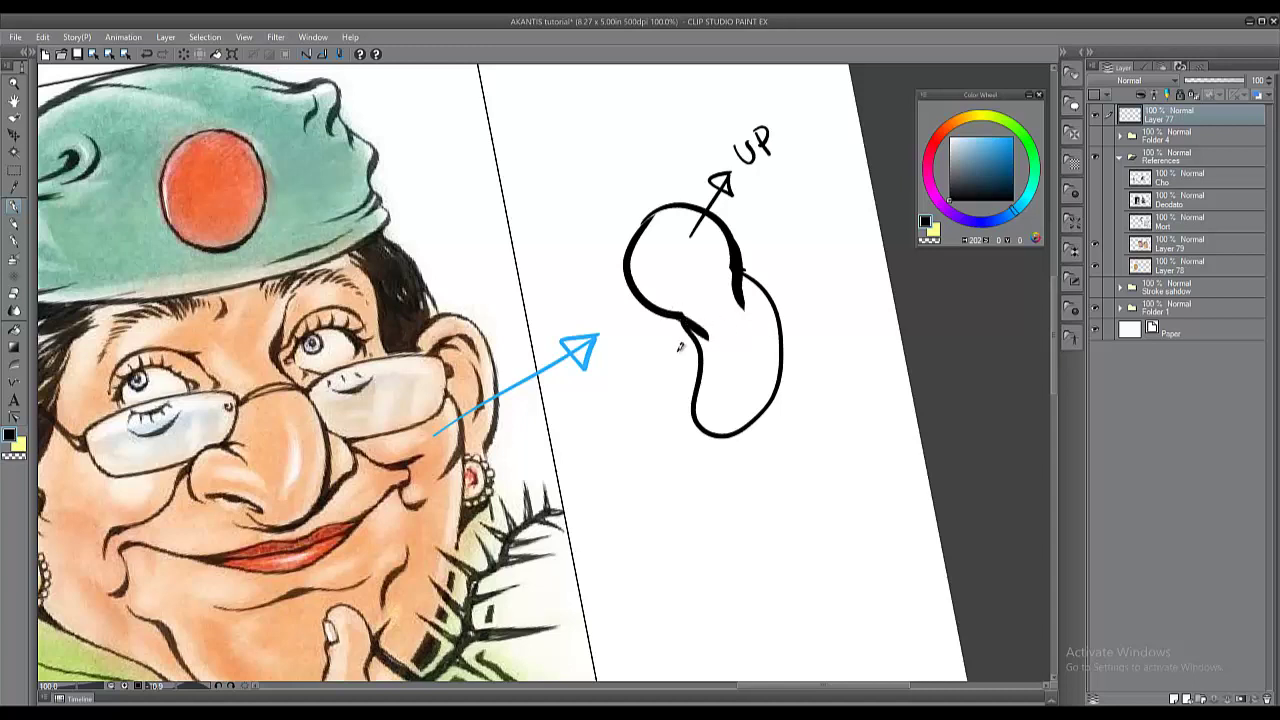
mouse_move(496, 464)
left_mouse_down()
mouse_move(542, 408)
mouse_move(643, 411)
left_mouse_up()
left_click_drag(633, 388, 663, 446)
key("ctrl+z")
key("ctrl+z")
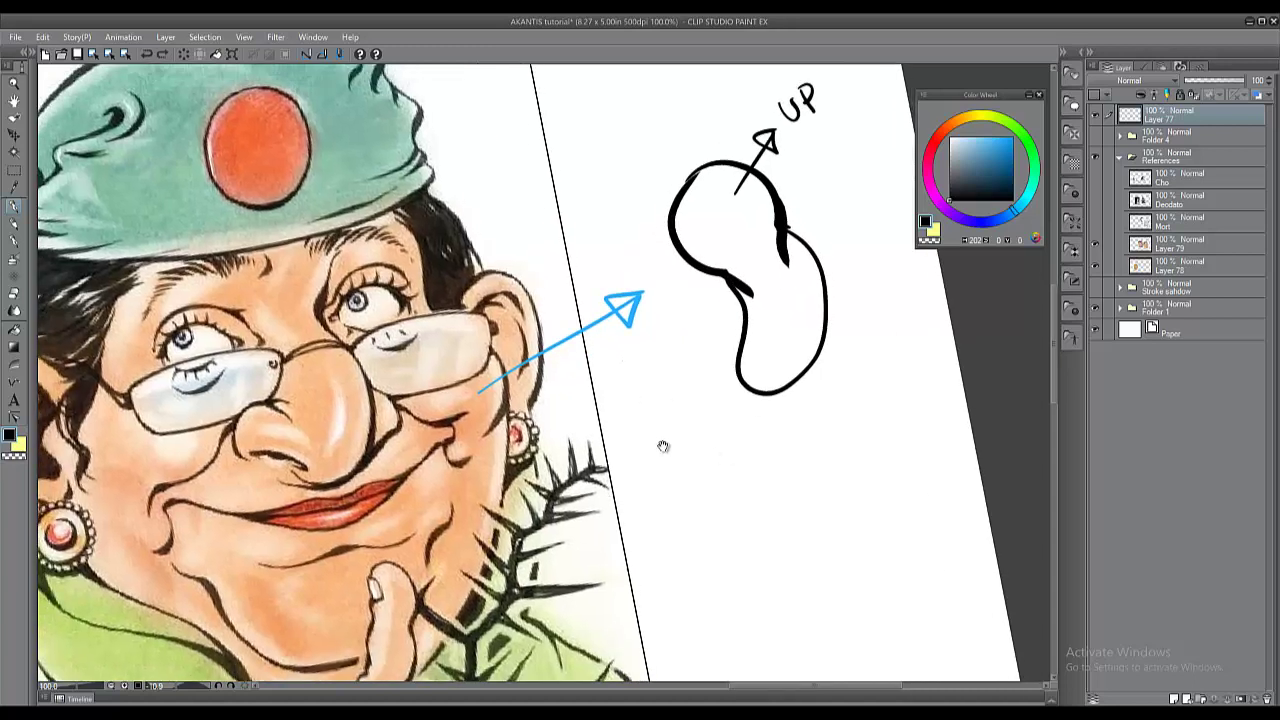
key("ctrl+z")
key("ctrl+z")
Redraw the tapered overlap lines from the circle into the lower form, and thicken the caricature's far cheek with a black shadow stroke.
left_click_drag(771, 187, 765, 267)
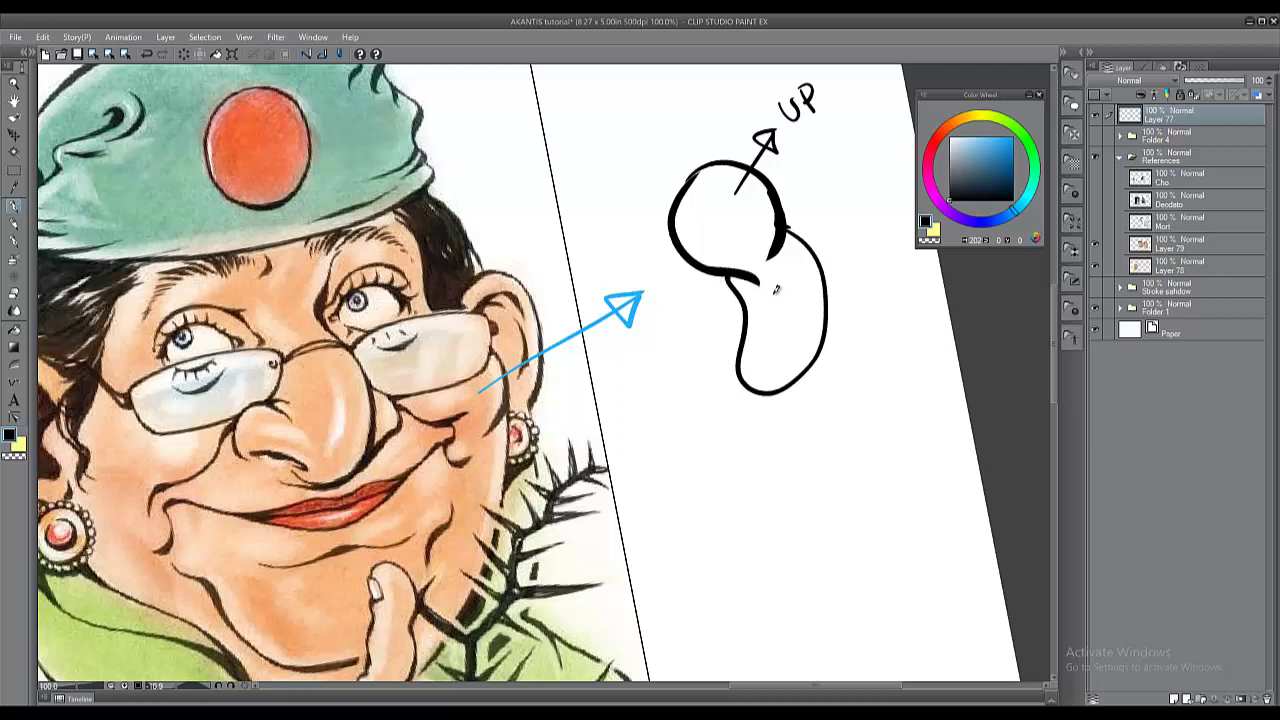
left_click_drag(722, 272, 766, 293)
left_click_drag(612, 412, 650, 372)
left_click_drag(545, 352, 506, 414)
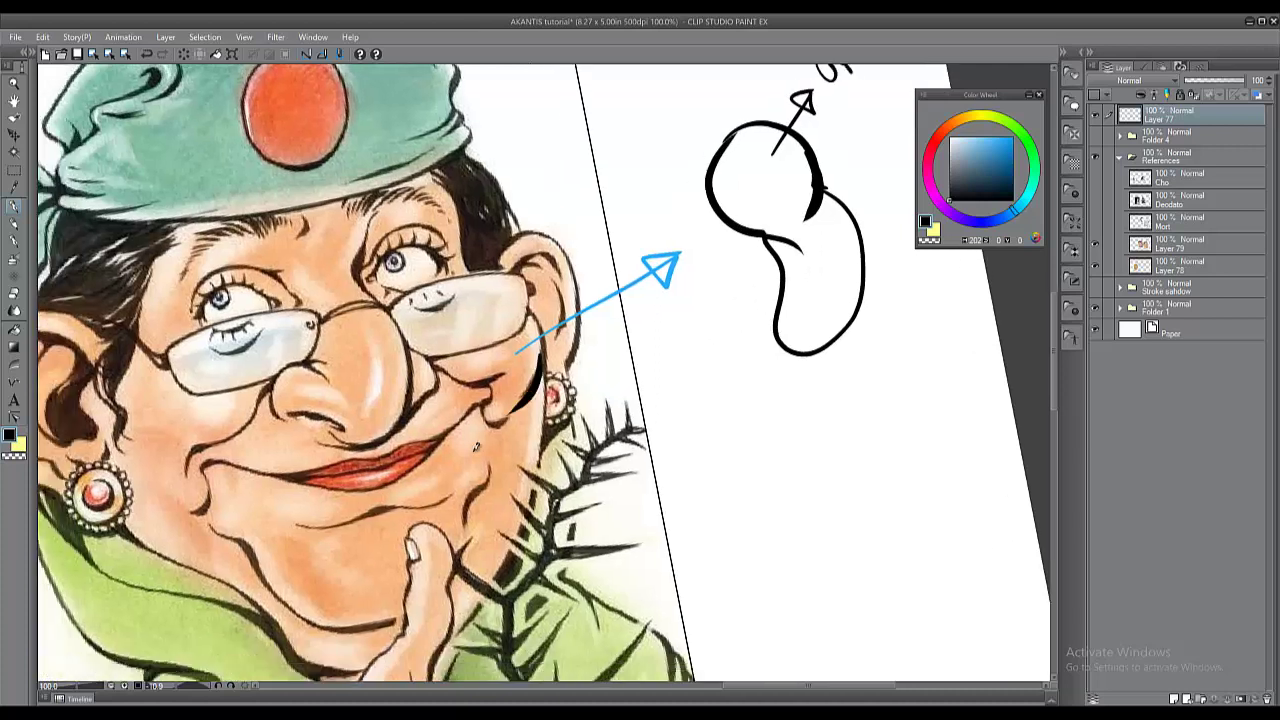
Undo the cheek shadow stroke and circle the dark crease beneath the caricature's lower lip in black.
key("ctrl+z")
left_click_drag(478, 478, 590, 388)
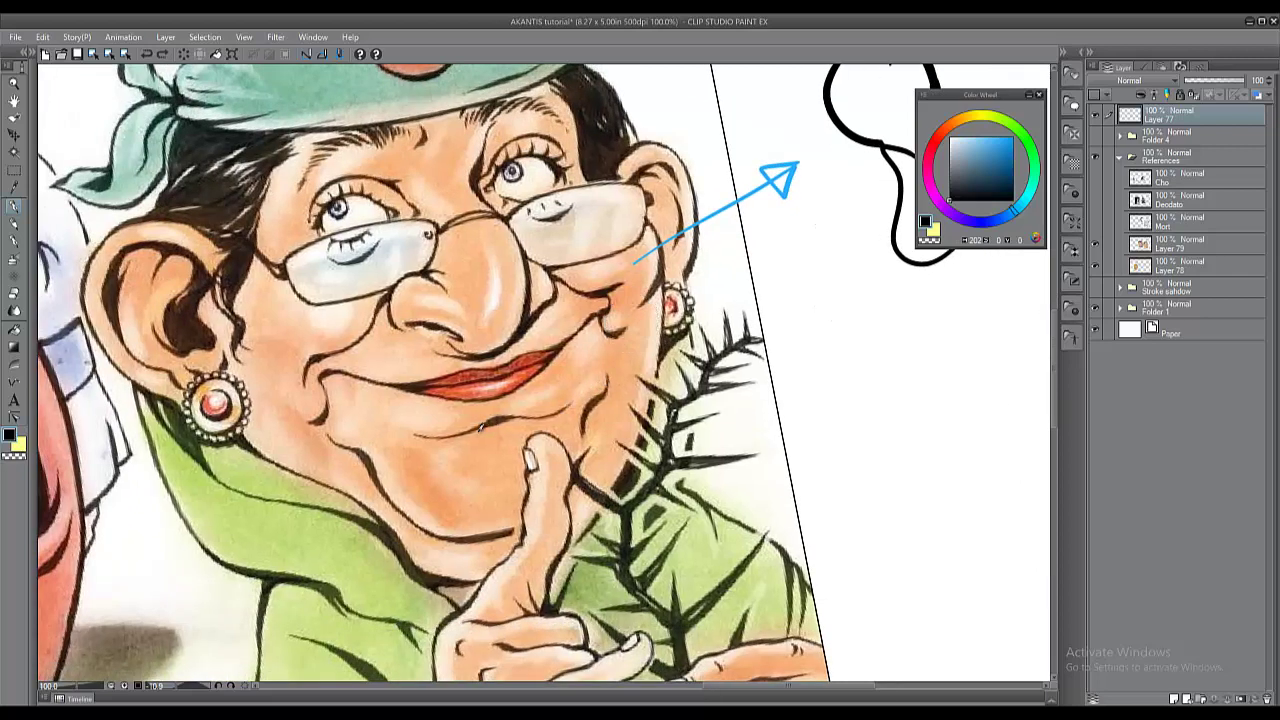
left_click_drag(481, 426, 483, 400)
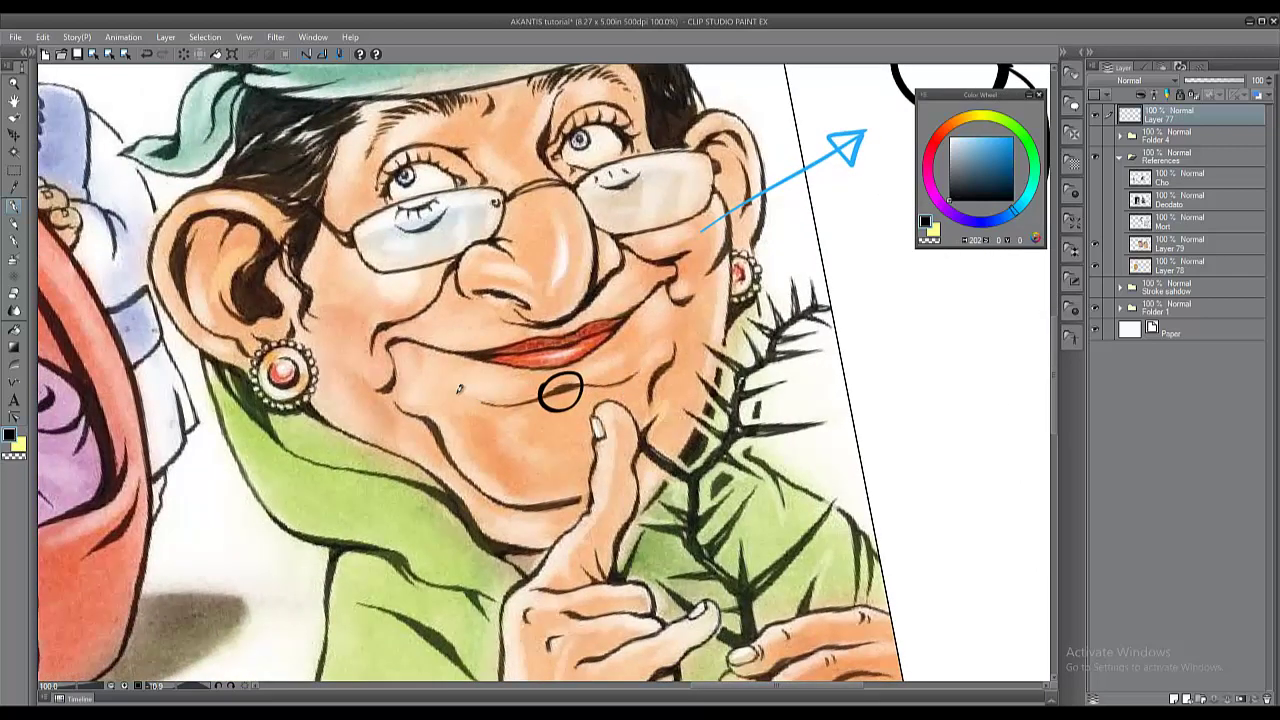
Clear all annotations from the sketch layer and rotate the canvas back to level.
scroll(596, 368, "down", 3)
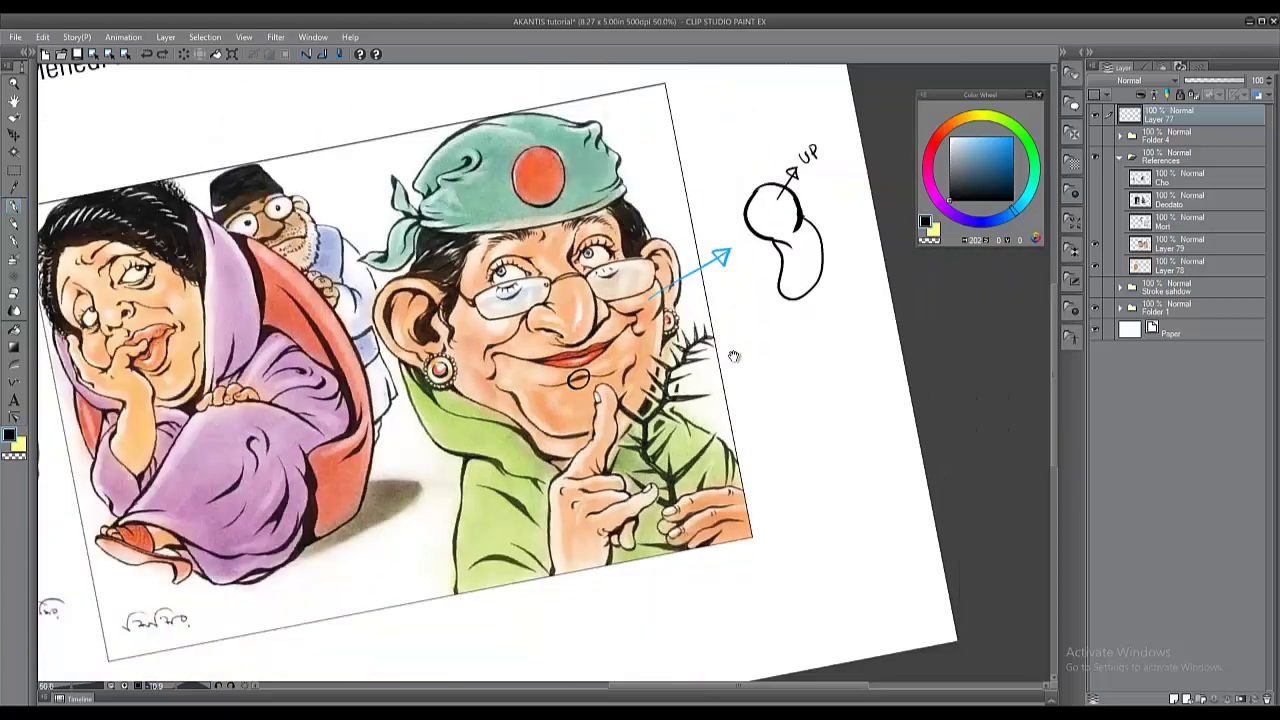
left_click_drag(733, 356, 747, 380)
key("Delete")
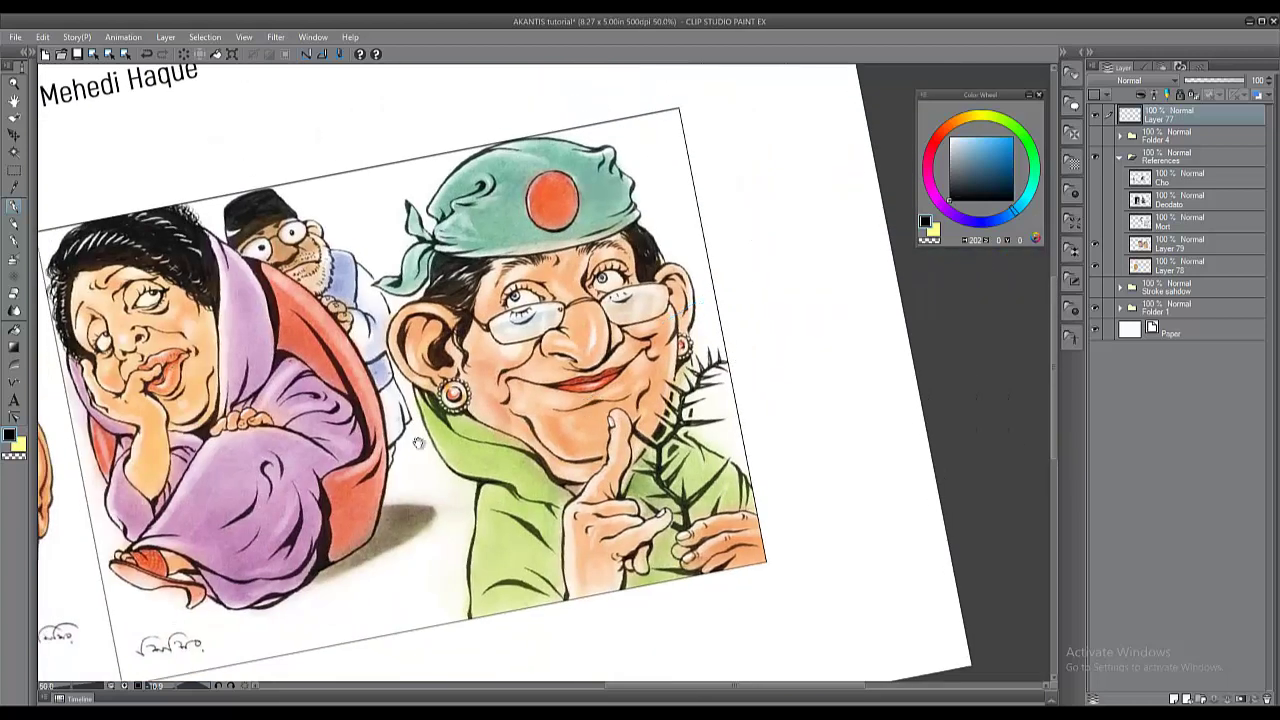
left_click_drag(420, 443, 616, 419)
scroll(646, 421, "down", 1)
key("r")
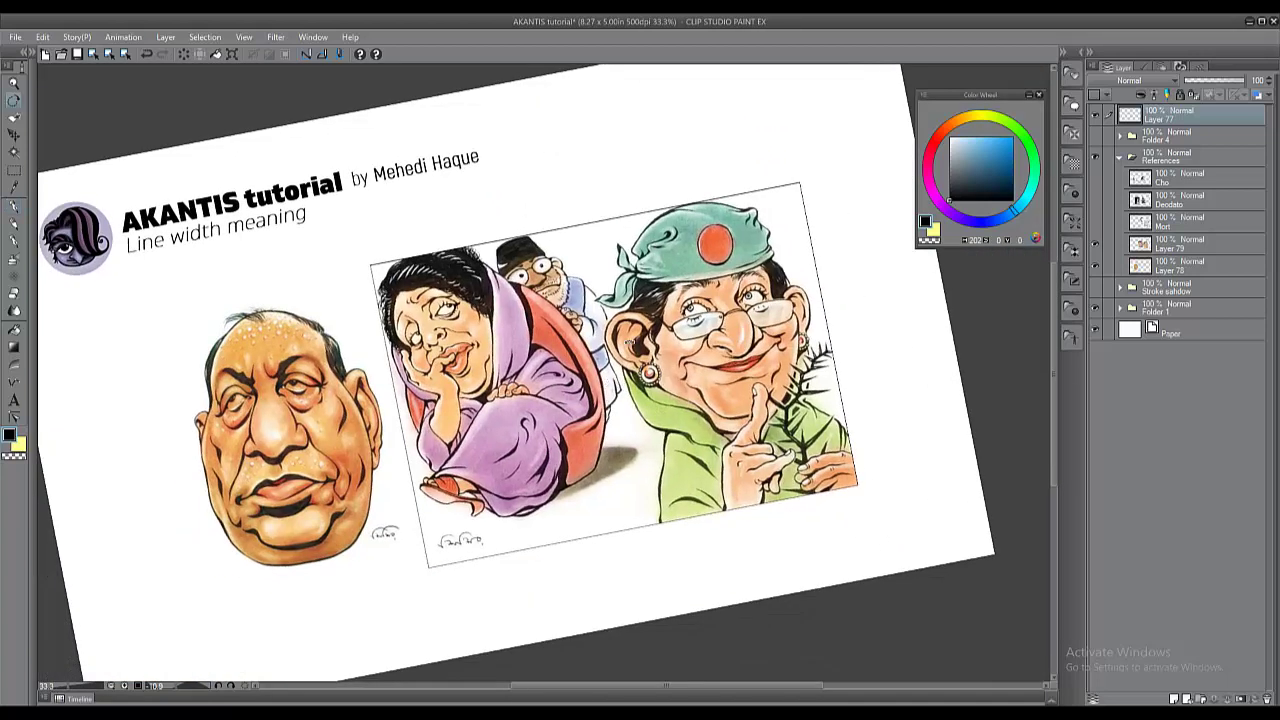
left_click_drag(659, 335, 660, 356)
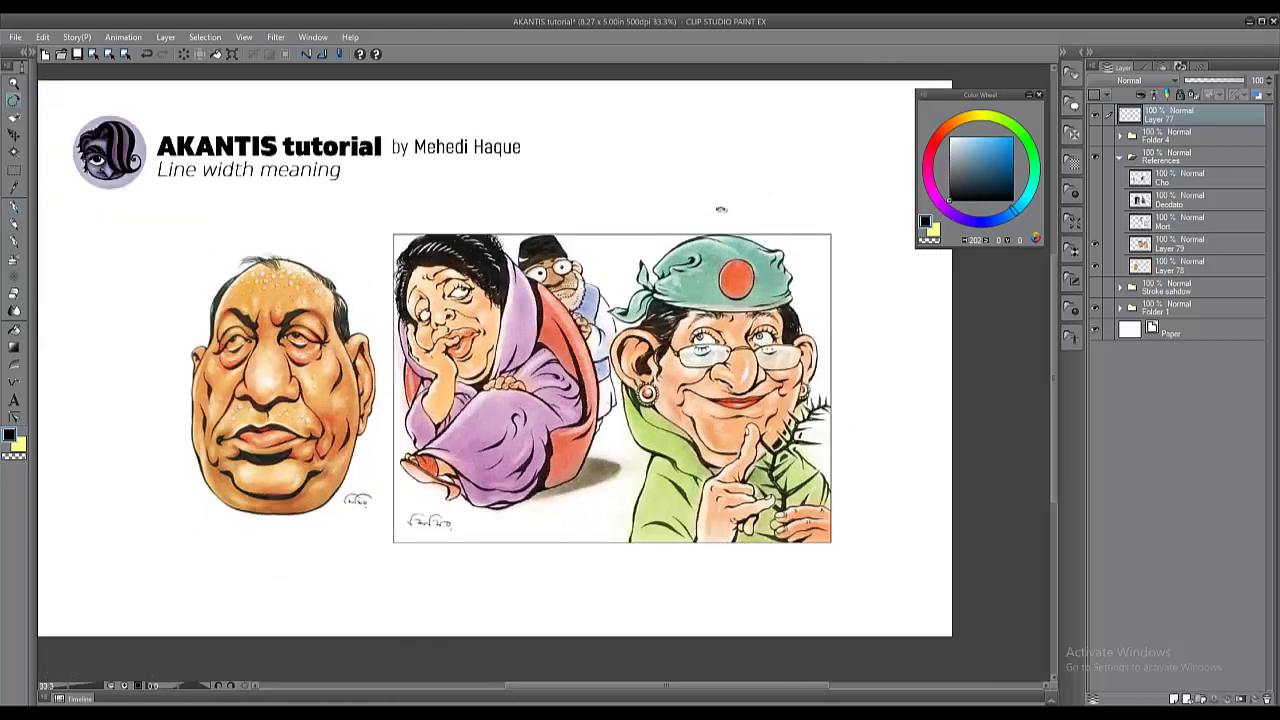
Try flowing tapered strokes in the blank area above the framed caricatures, and undo them.
key("o")
scroll(594, 376, "up", 1)
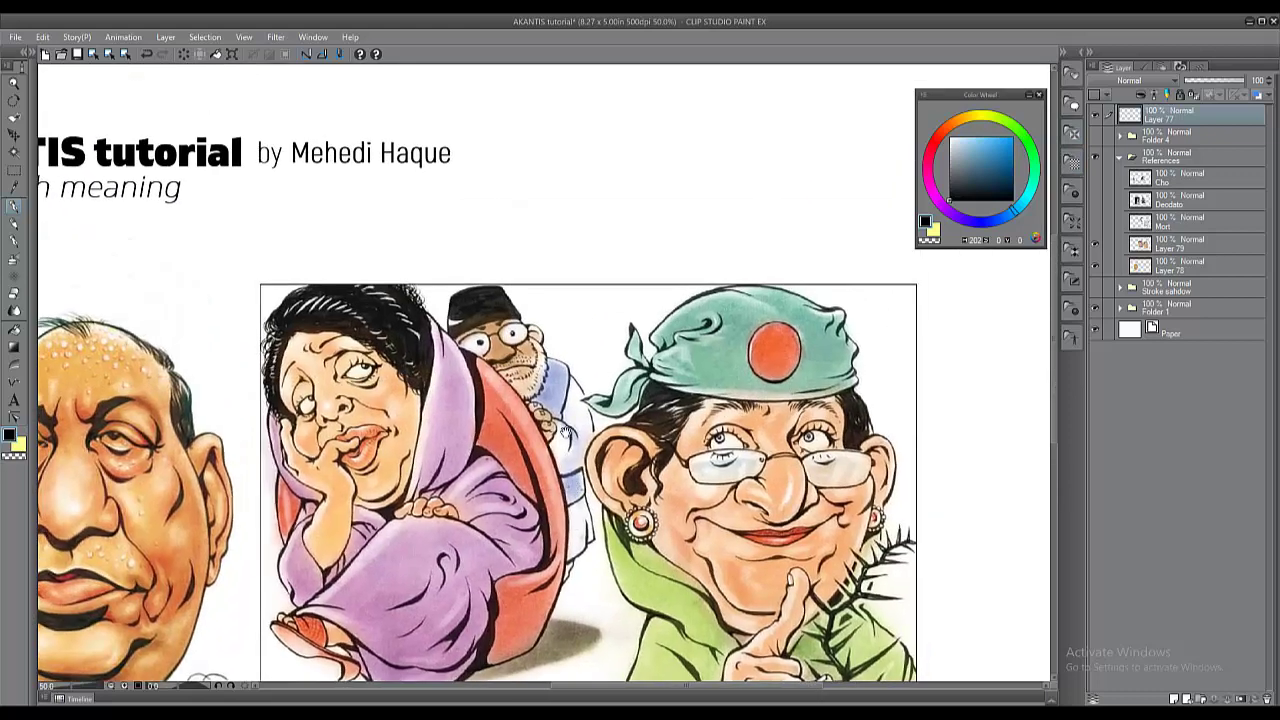
mouse_move(537, 182)
left_mouse_down()
mouse_move(677, 210)
mouse_move(484, 271)
left_mouse_up()
key("ctrl+z")
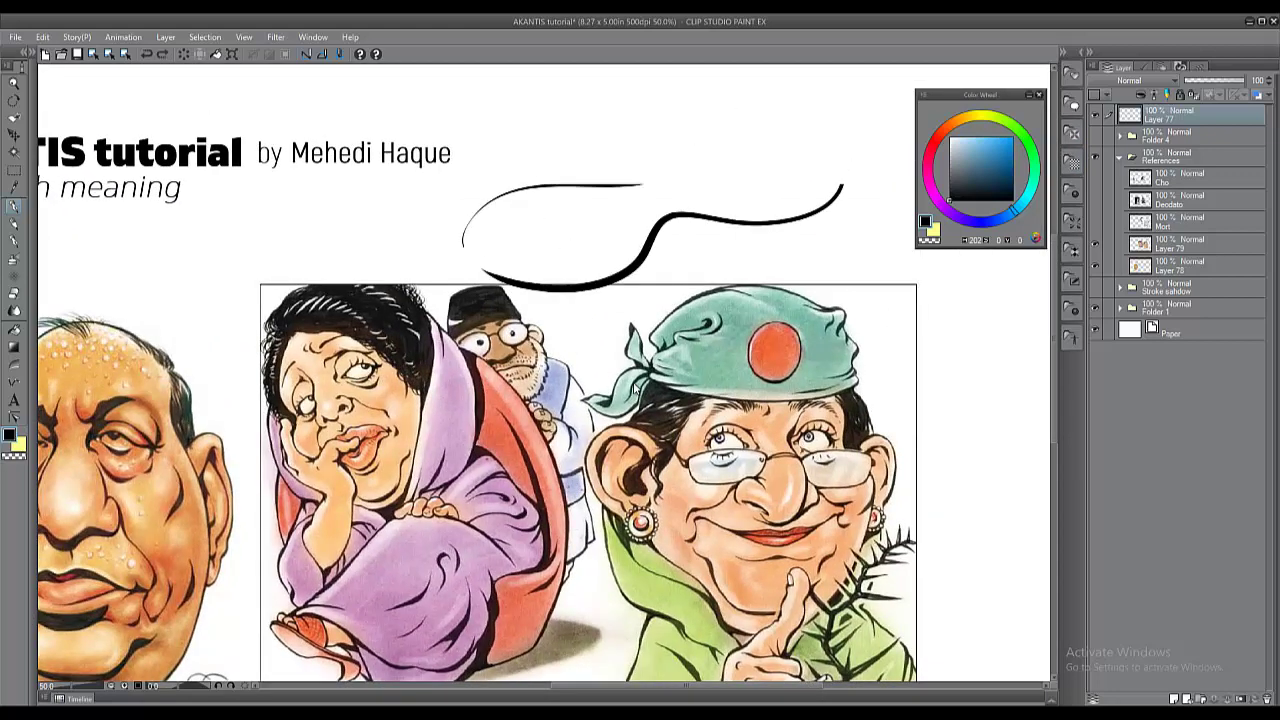
Hide the reference layers Layer 79 and Layer 78, and show the Mort reference layer.
left_click_drag(552, 452, 568, 388)
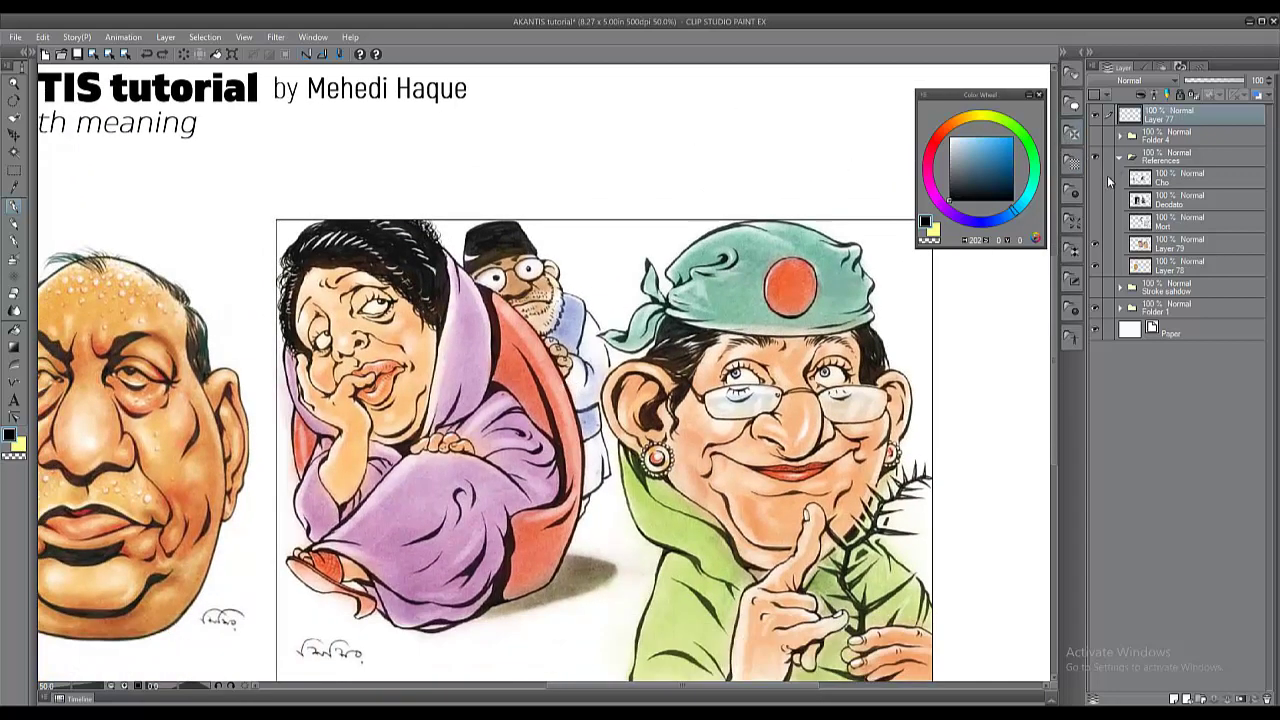
left_click(1098, 243)
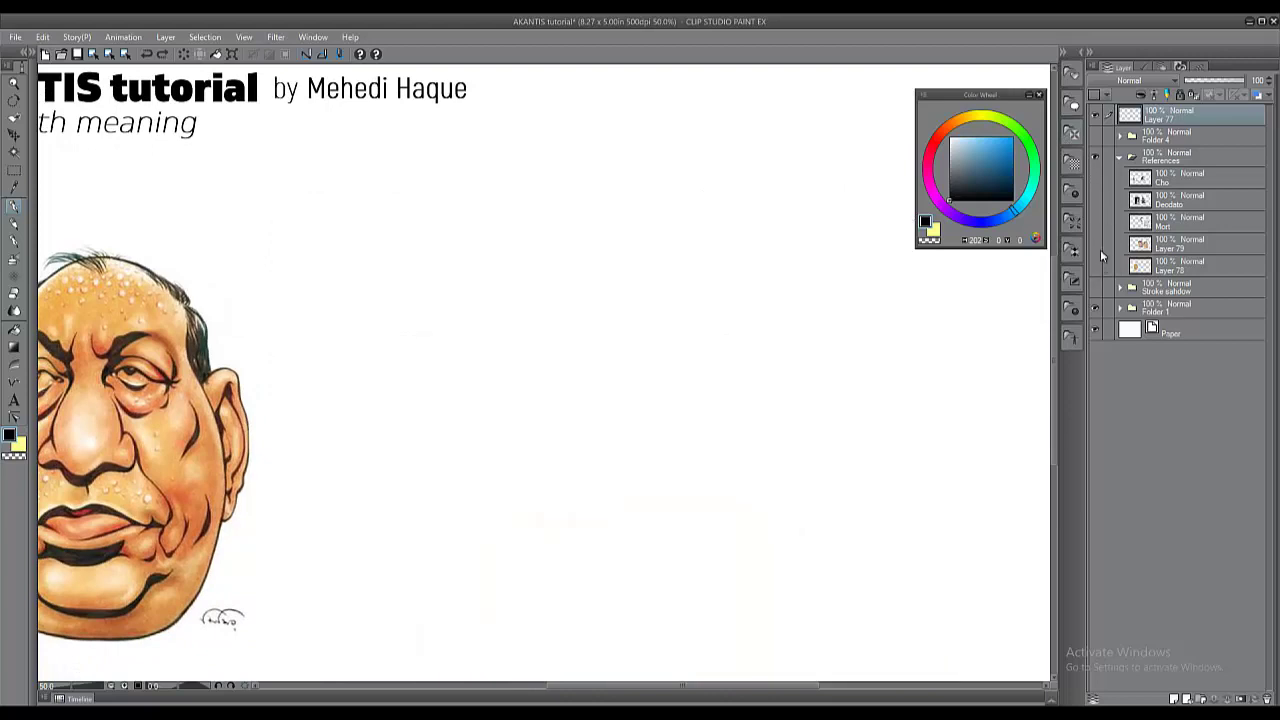
left_click(1097, 265)
left_click(1096, 222)
left_click_drag(692, 288, 663, 205)
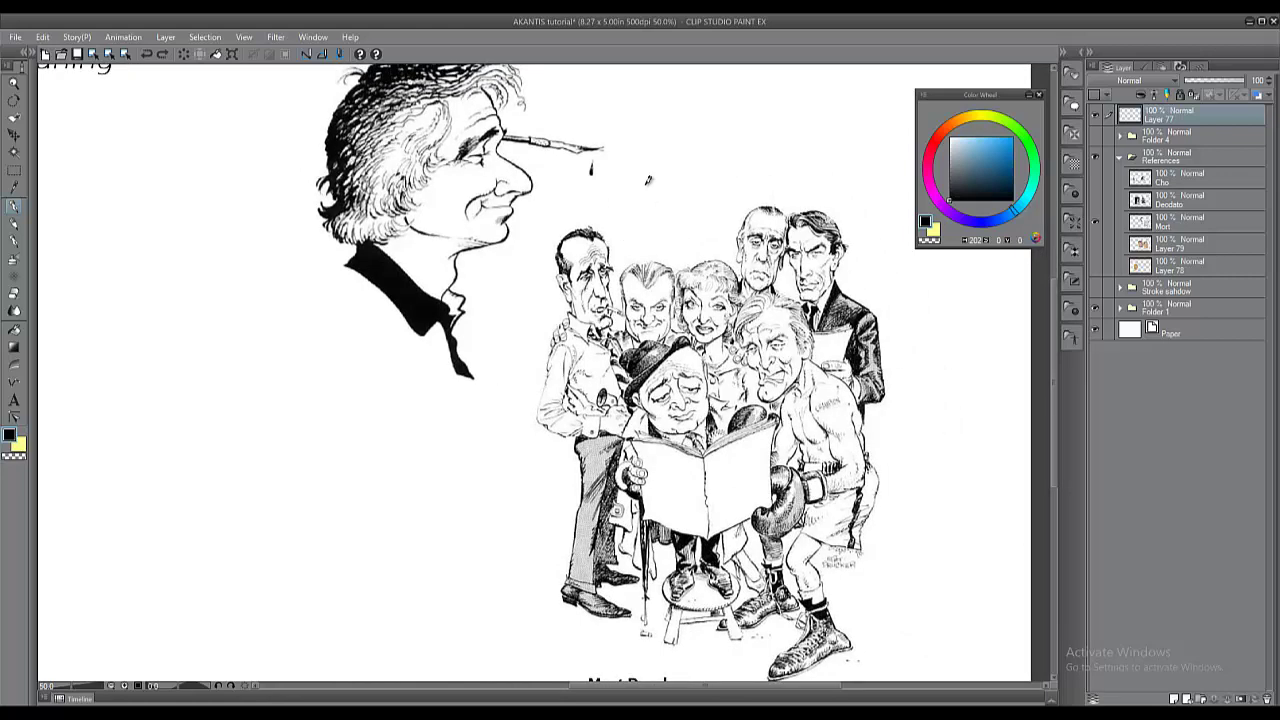
Hide the interface panels and examine the profile portrait's line work up close.
key("Tab")
left_click_drag(705, 354, 666, 413)
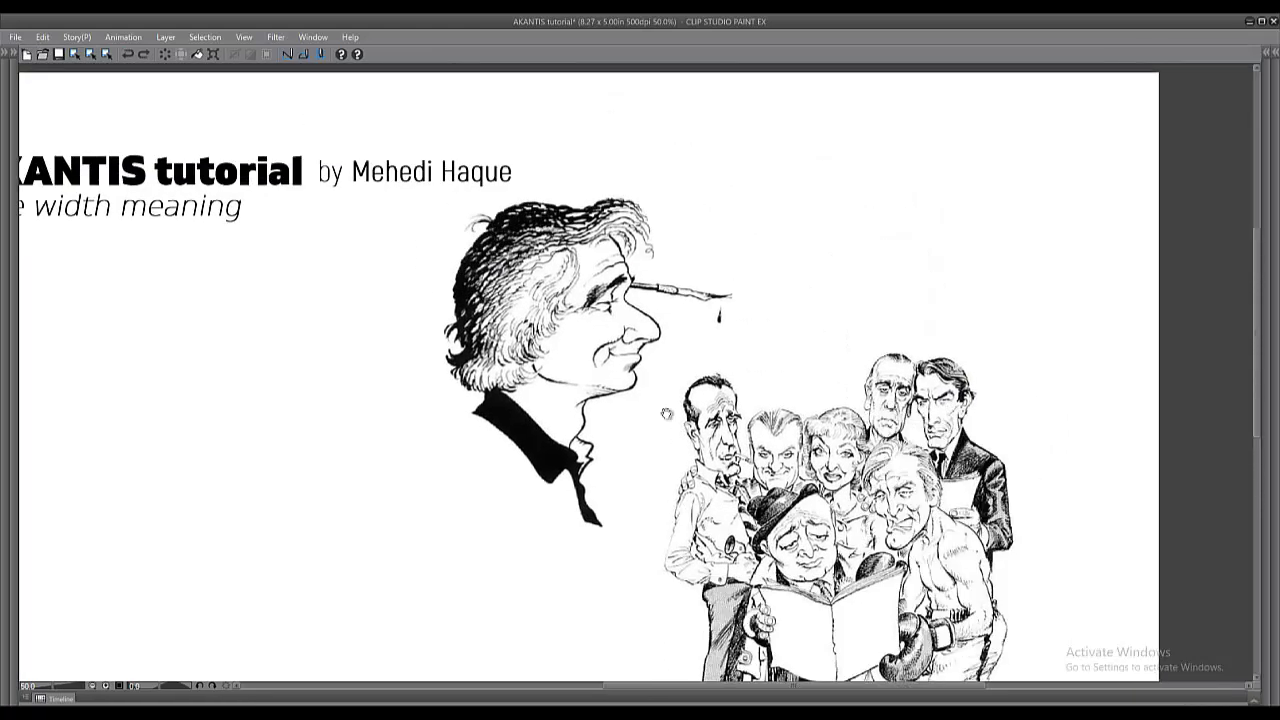
scroll(668, 361, "up", 3)
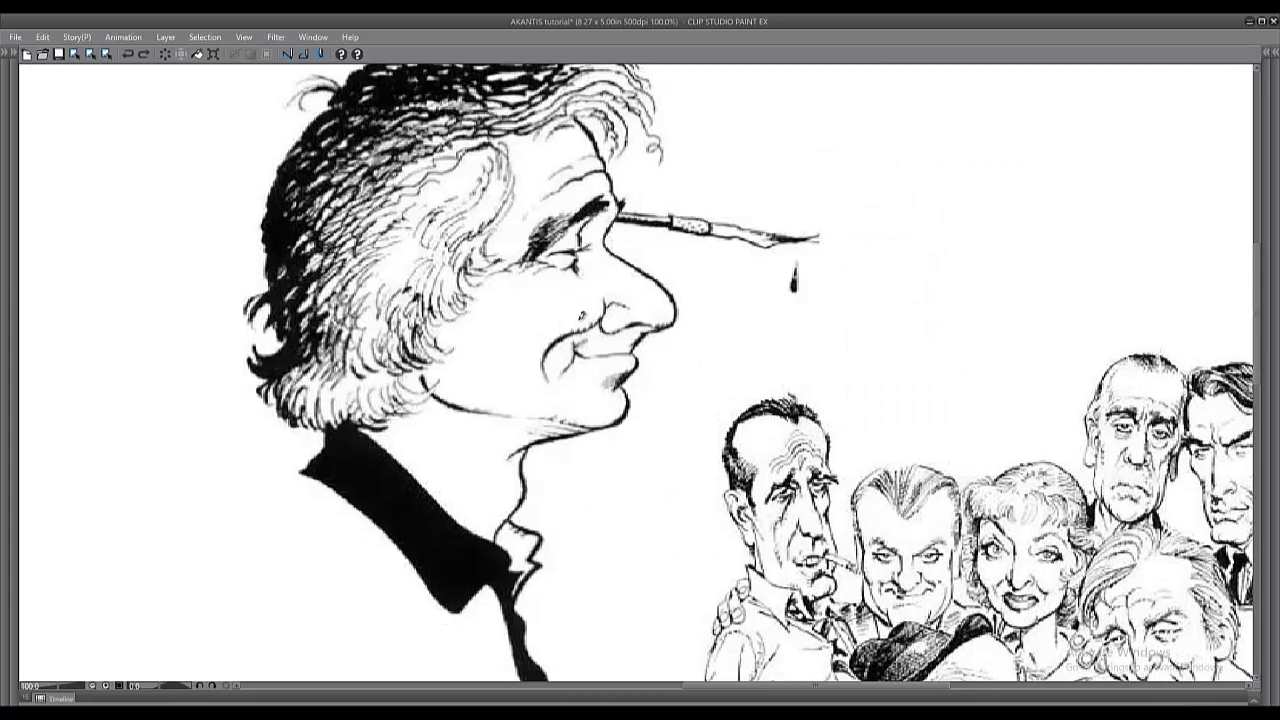
mouse_move(601, 148)
left_mouse_down()
mouse_move(644, 241)
mouse_move(615, 237)
left_mouse_up()
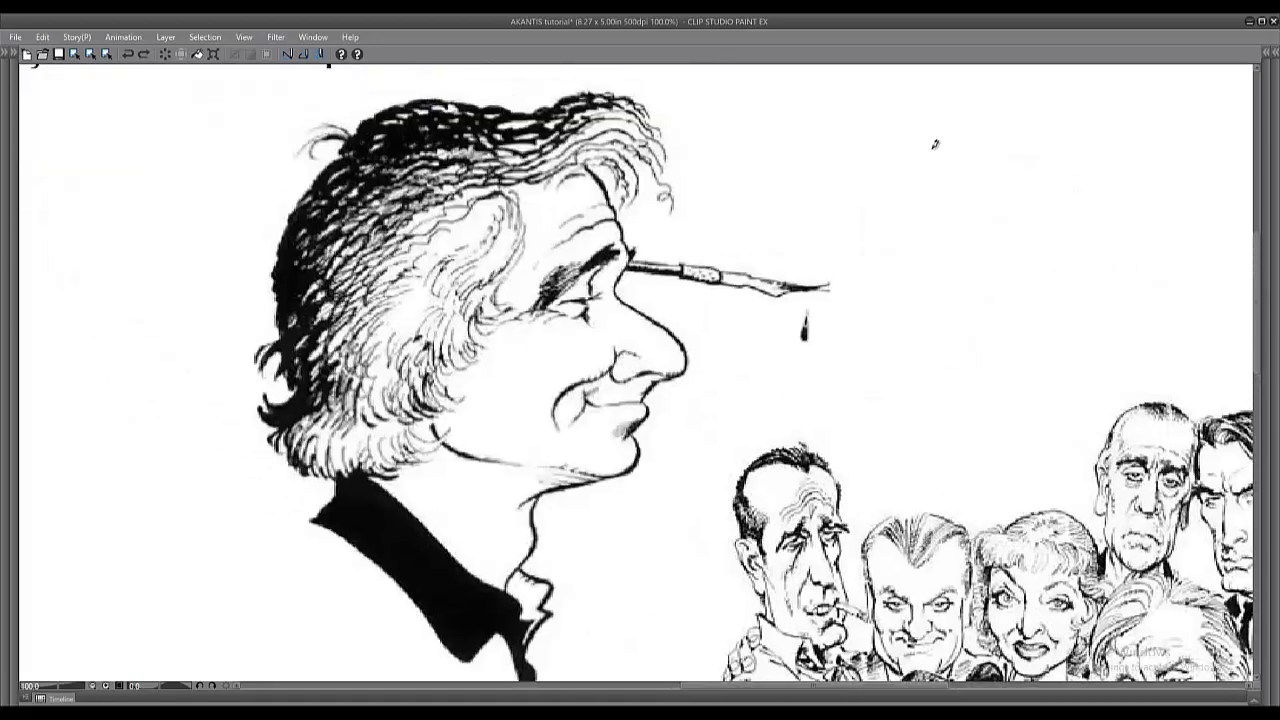
Try thick tapered strokes beside the profile portrait and over its smile crease, and undo them.
left_click_drag(937, 117, 830, 257)
key("ctrl+z")
left_click_drag(620, 354, 553, 420)
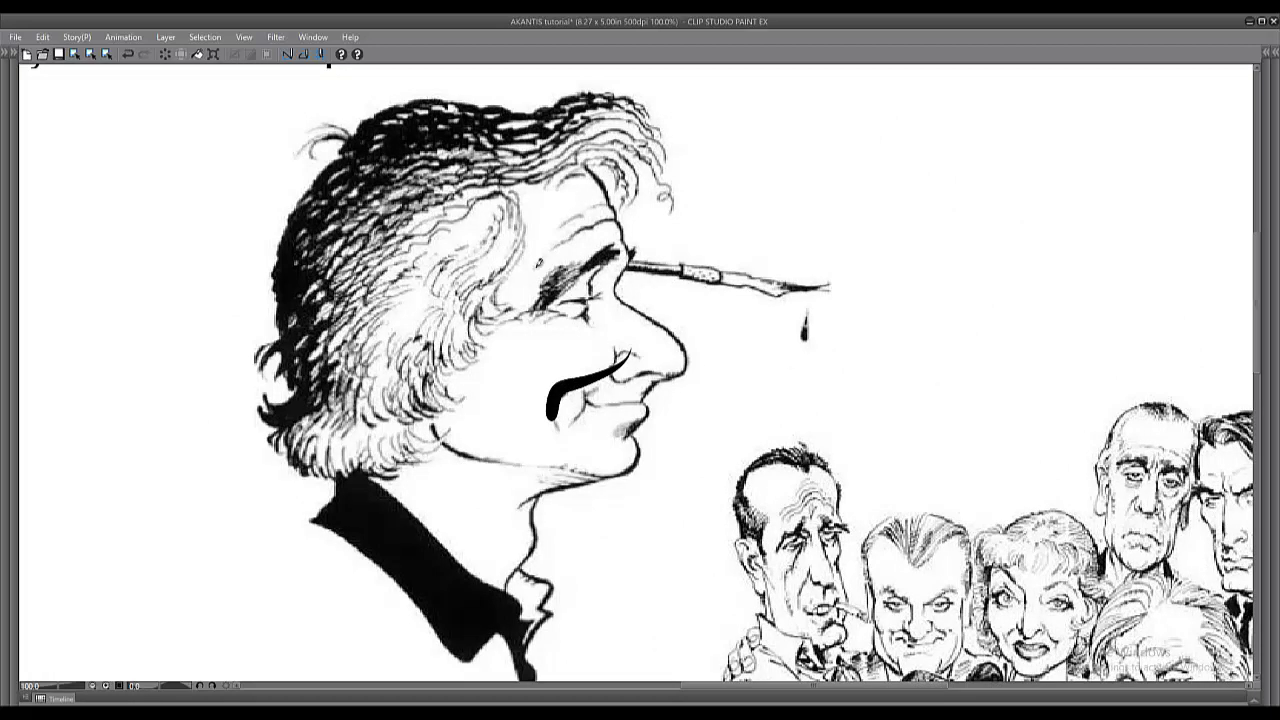
left_click_drag(565, 348, 534, 221)
key("ctrl+z")
key("ctrl+z")
Draw a black S-shaped tapered stroke beside the profile portrait, and bring the interface panels back.
mouse_move(875, 322)
left_mouse_down()
mouse_move(803, 360)
mouse_move(773, 360)
left_mouse_up()
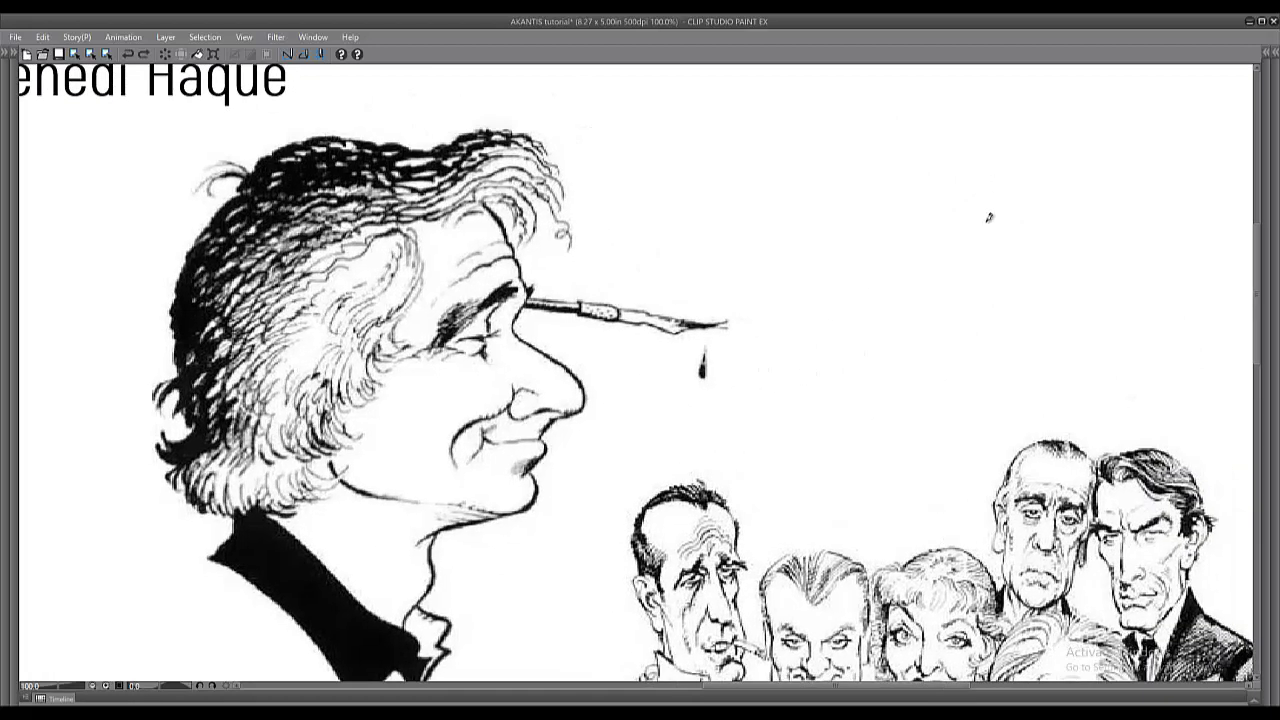
left_click_drag(989, 217, 840, 318)
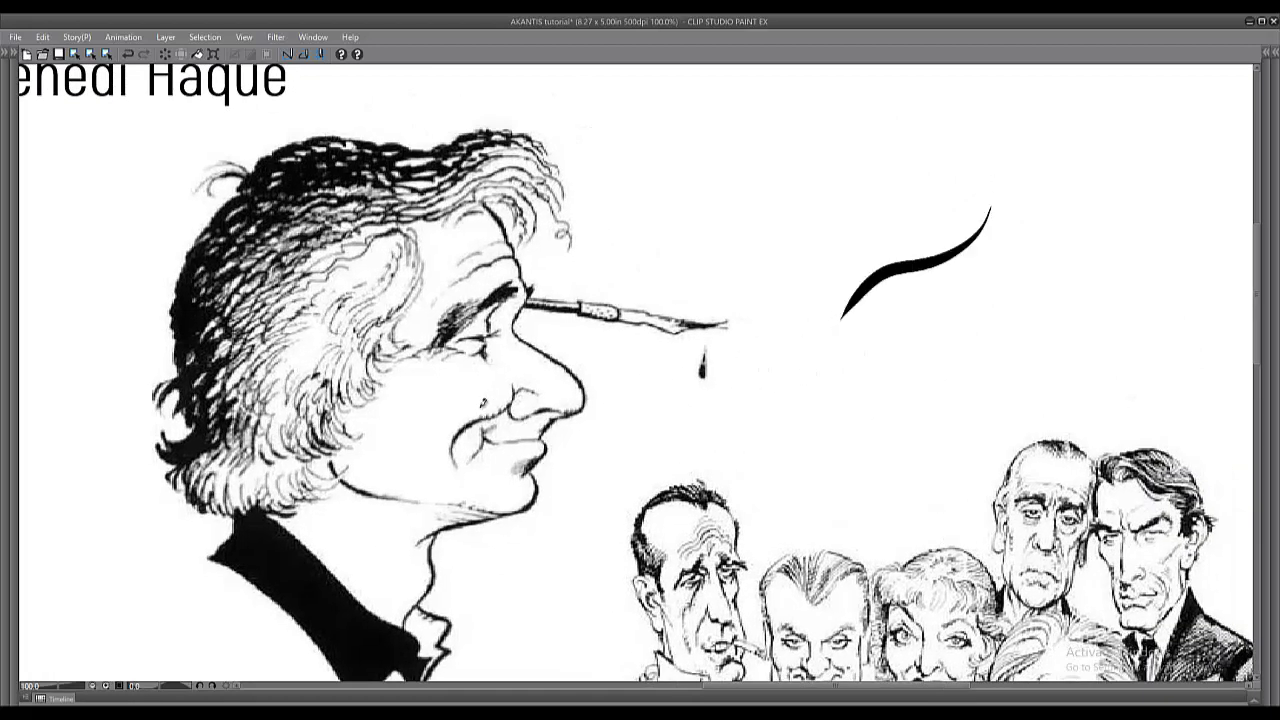
key("Tab")
scroll(490, 418, "up", 1)
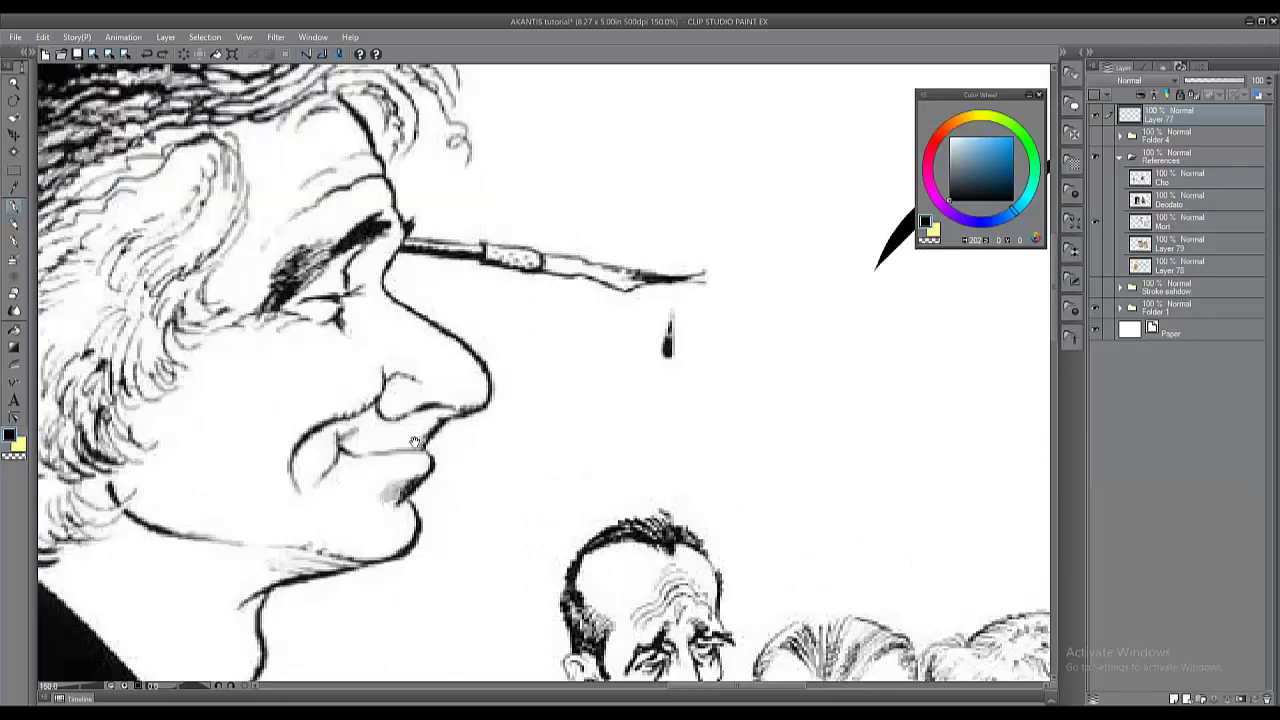
left_click_drag(613, 329, 771, 292)
Try marking the portrait's smile crease in bright blue, and undo the recent strokes.
left_click(957, 136)
left_click(1008, 136)
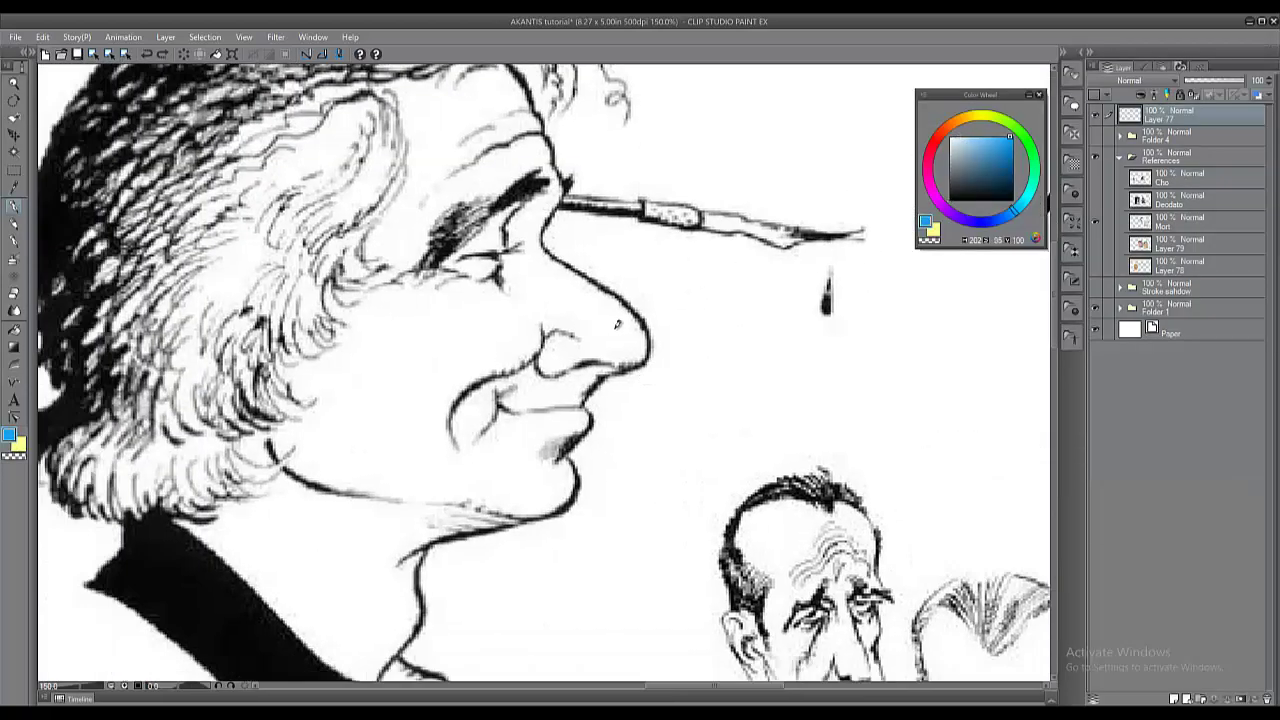
left_click_drag(496, 373, 495, 363)
key("ctrl+z")
key("ctrl+z")
key("ctrl+z")
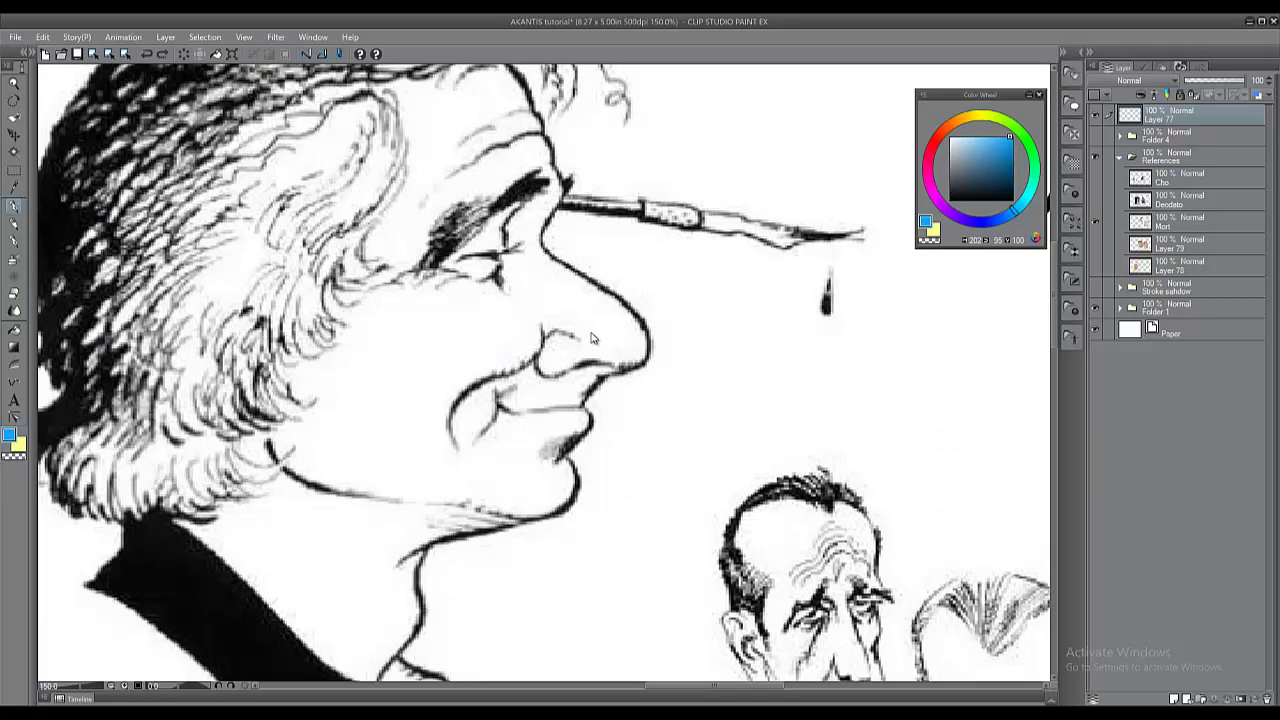
Switch the drawing colour to black and draw a circle in the blank area above the group portrait.
left_click_drag(880, 340, 473, 440)
left_click_drag(889, 247, 604, 412)
left_click(604, 412, "alt")
left_click(604, 412, "alt")
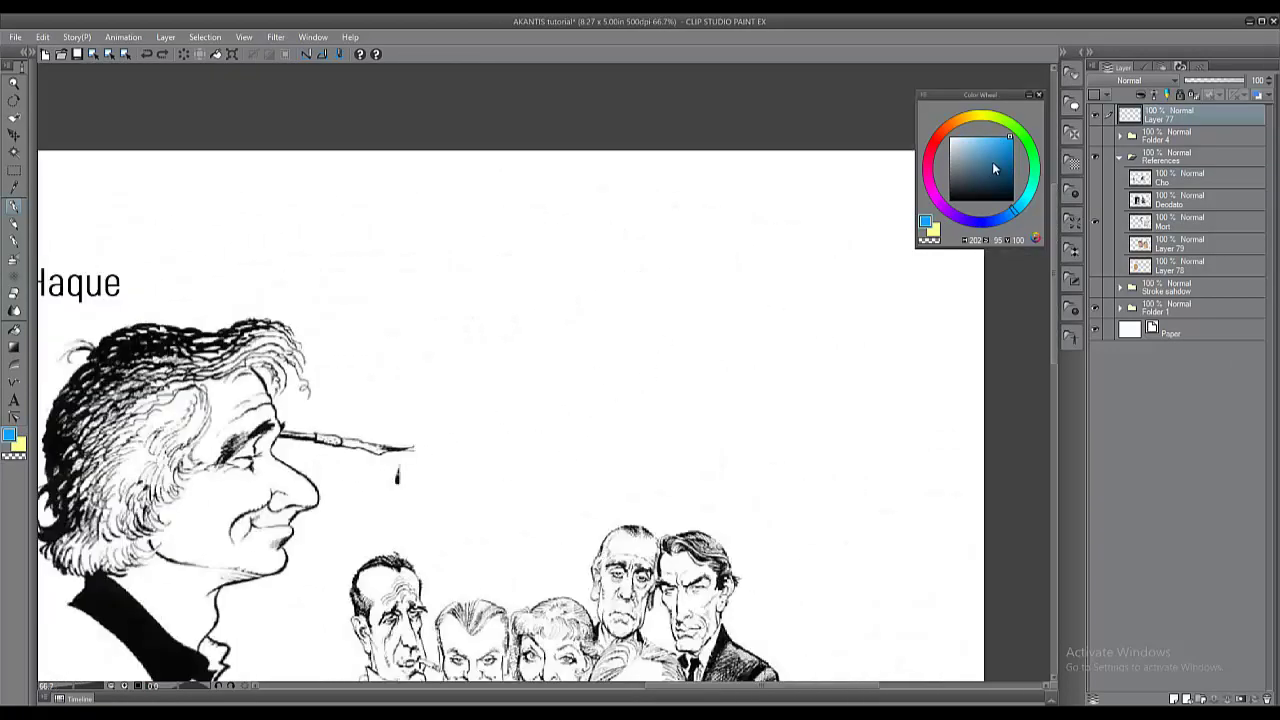
left_click(949, 200)
mouse_move(549, 272)
left_mouse_down()
mouse_move(575, 397)
mouse_move(563, 278)
mouse_move(655, 300)
left_mouse_up()
key("ctrl+z")
scroll(591, 375, "up", 2)
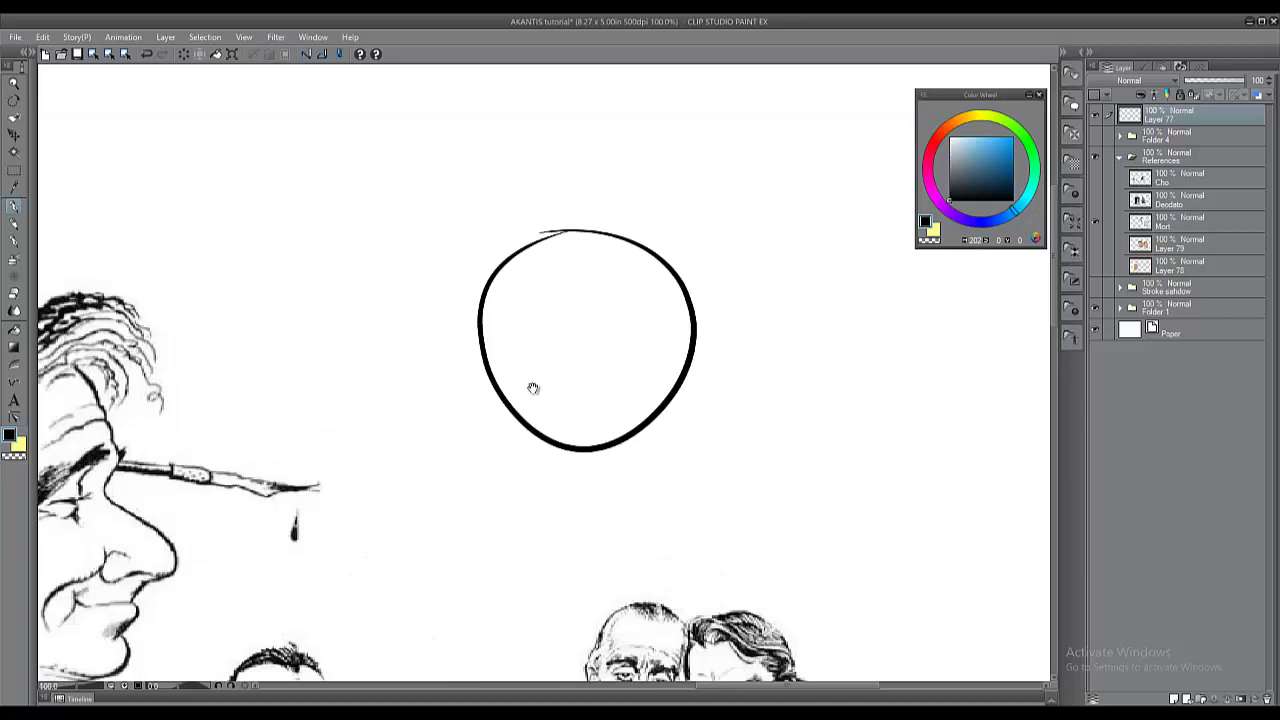
left_click_drag(533, 388, 554, 375)
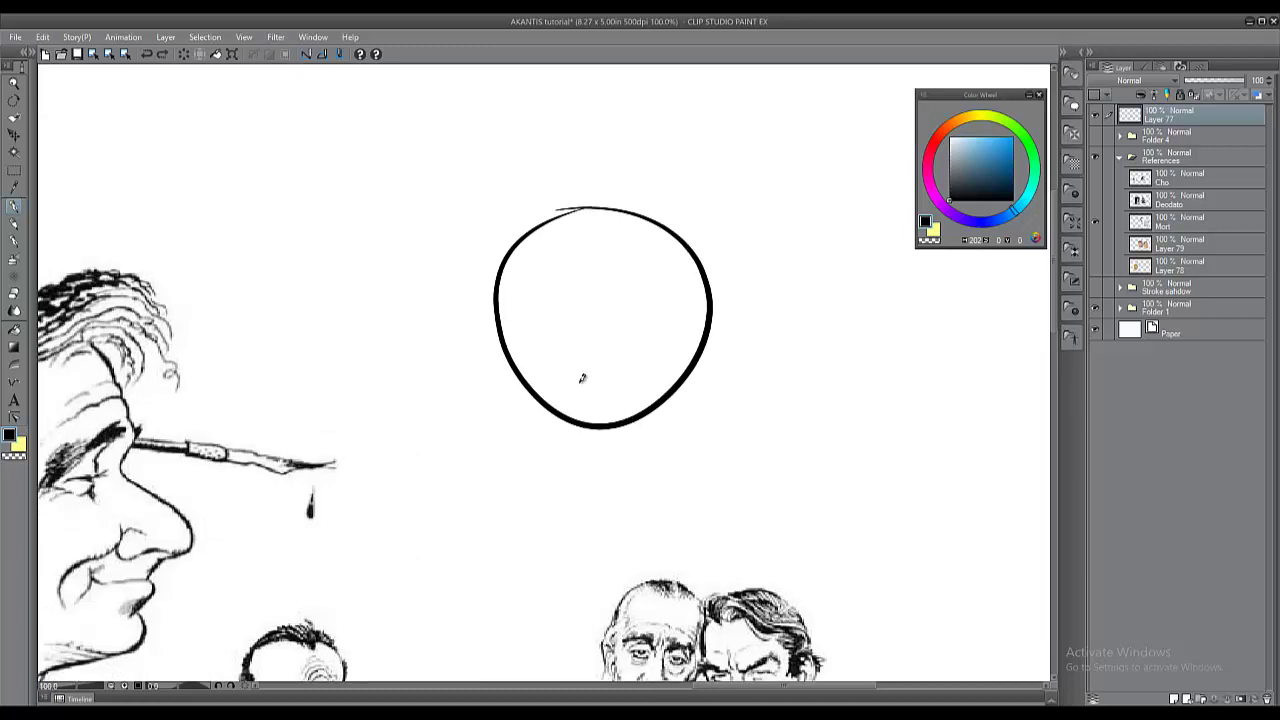
Try short hatching strokes along the circle's lower and right inner edge, and undo them.
left_click_drag(558, 372, 589, 412)
left_click_drag(581, 396, 619, 408)
mouse_move(616, 399)
left_mouse_down()
mouse_move(636, 402)
mouse_move(647, 346)
mouse_move(620, 326)
left_mouse_up()
left_click_drag(661, 376, 689, 266)
left_click_drag(709, 314, 694, 258)
left_click_drag(717, 325, 583, 342)
key("ctrl+z")
key("ctrl+z")
key("ctrl+z")
key("ctrl+z")
key("ctrl+z")
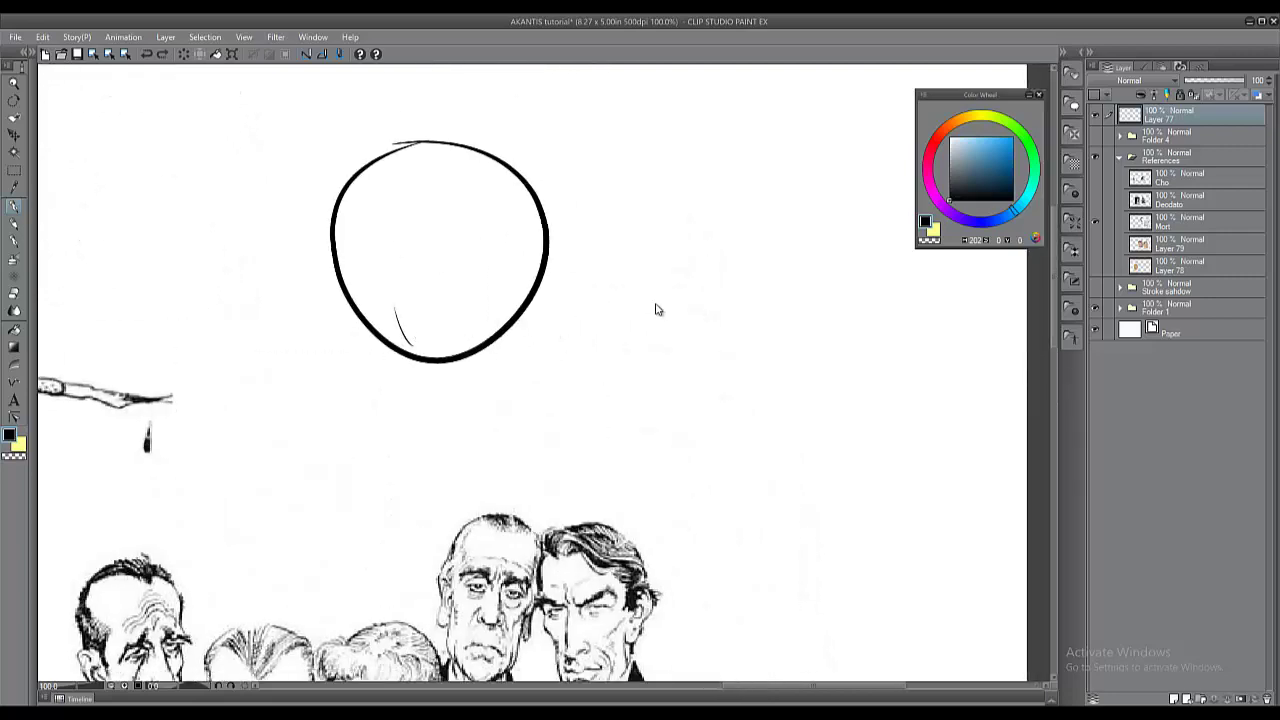
Draw an S-shaped curve with tapered ends above the group portrait, and add short hatching lines along its middle bend.
mouse_move(690, 161)
left_mouse_down()
mouse_move(603, 336)
mouse_move(610, 400)
left_mouse_up()
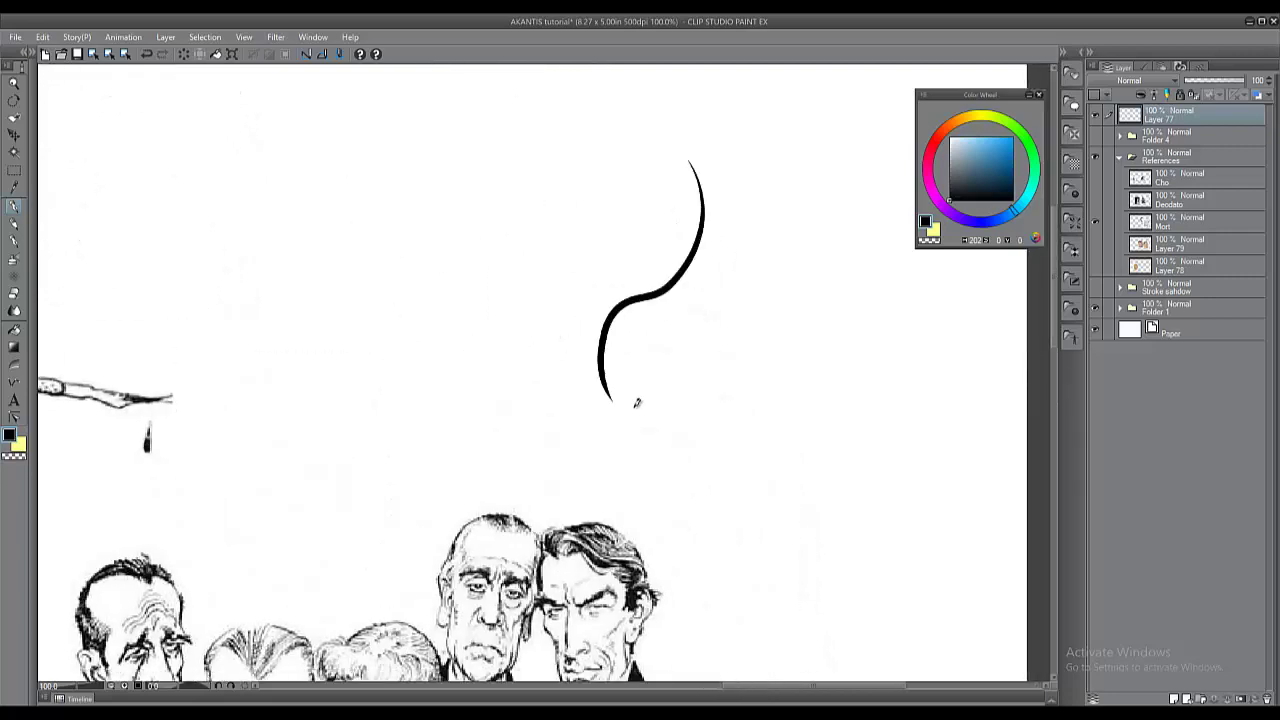
left_click(673, 314)
mouse_move(588, 302)
left_mouse_down()
mouse_move(549, 261)
mouse_move(603, 294)
left_mouse_up()
key("ctrl+z")
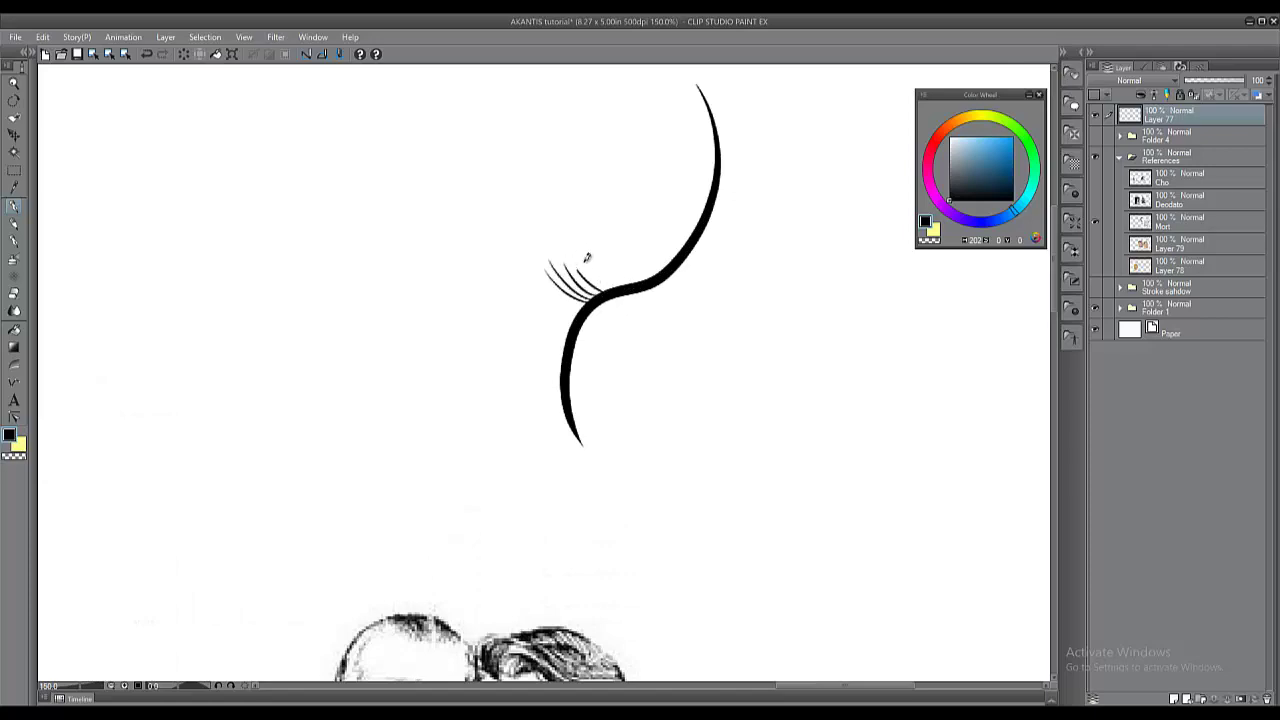
left_click(646, 271)
left_click(646, 271)
left_click(646, 271)
left_click_drag(676, 311, 728, 353)
left_click(708, 310)
scroll(696, 329, "up", 1)
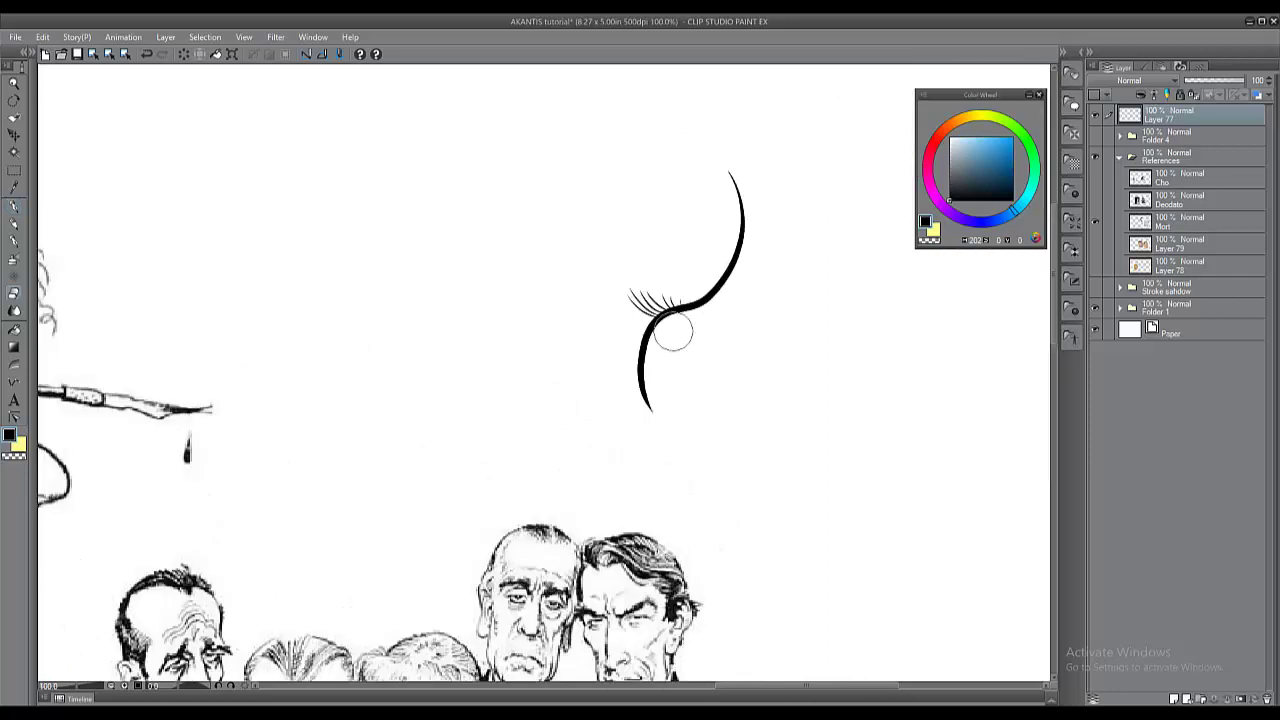
Add an arrow pointing at the hatching on the S-shaped curve.
left_click_drag(614, 233, 647, 287)
left_click_drag(572, 379, 634, 330)
left_click(634, 330)
Draw two tapered curves in the blank area beside the boxer figure, thickening the upper one towards its end.
left_click_drag(637, 519, 620, 336)
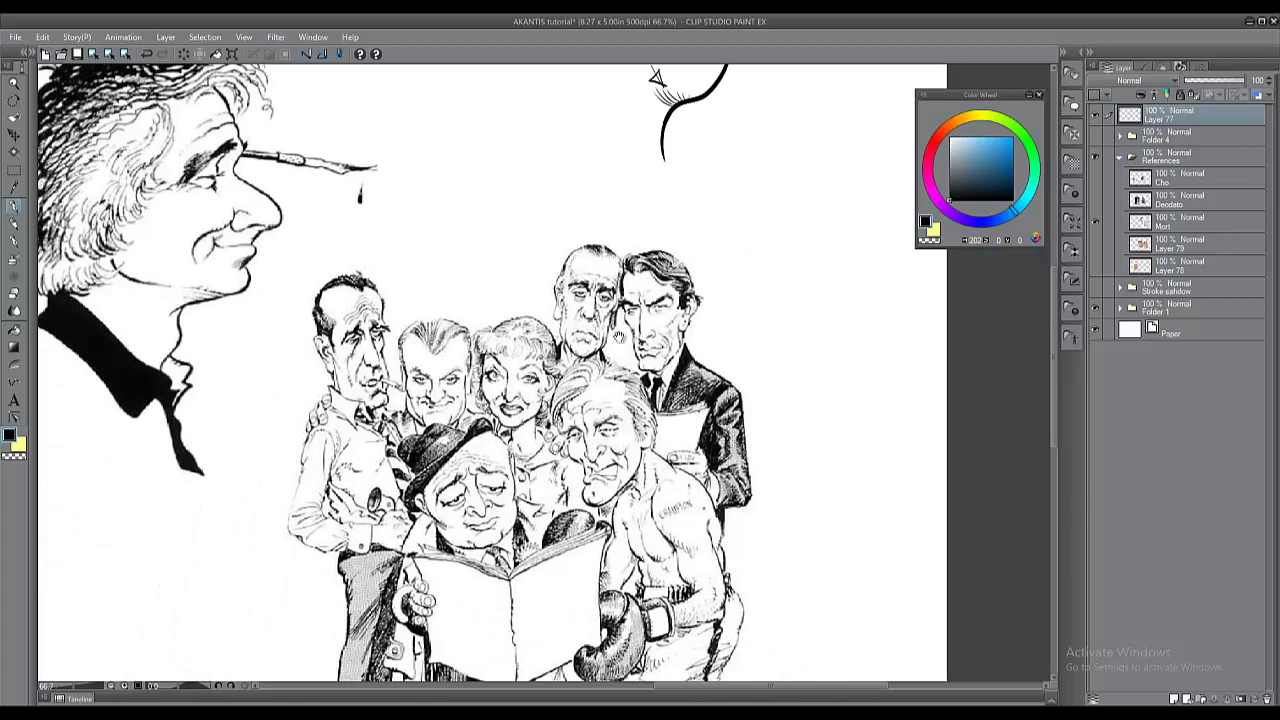
left_click(622, 489)
mouse_move(622, 489)
left_mouse_down()
mouse_move(578, 393)
mouse_move(547, 457)
mouse_move(510, 411)
left_mouse_up()
left_click(633, 473)
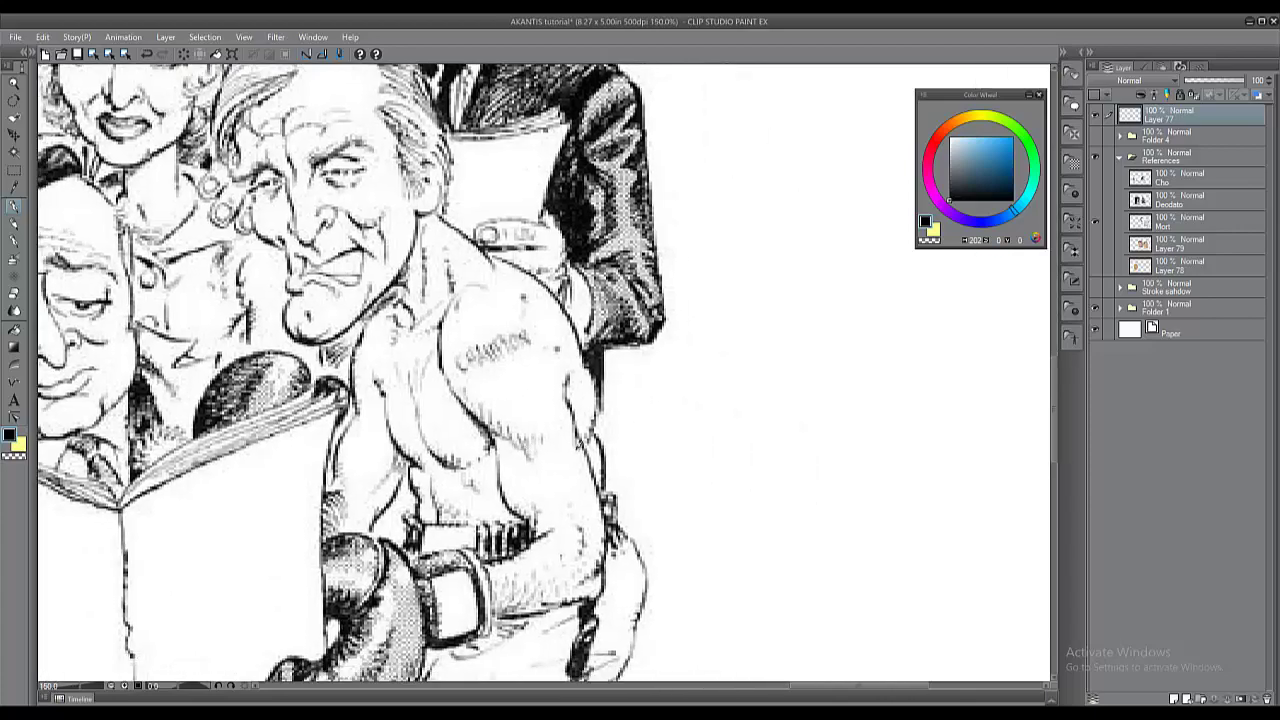
left_click_drag(580, 446, 470, 482)
left_click_drag(680, 247, 736, 412)
key("ctrl+z")
left_click_drag(653, 267, 758, 449)
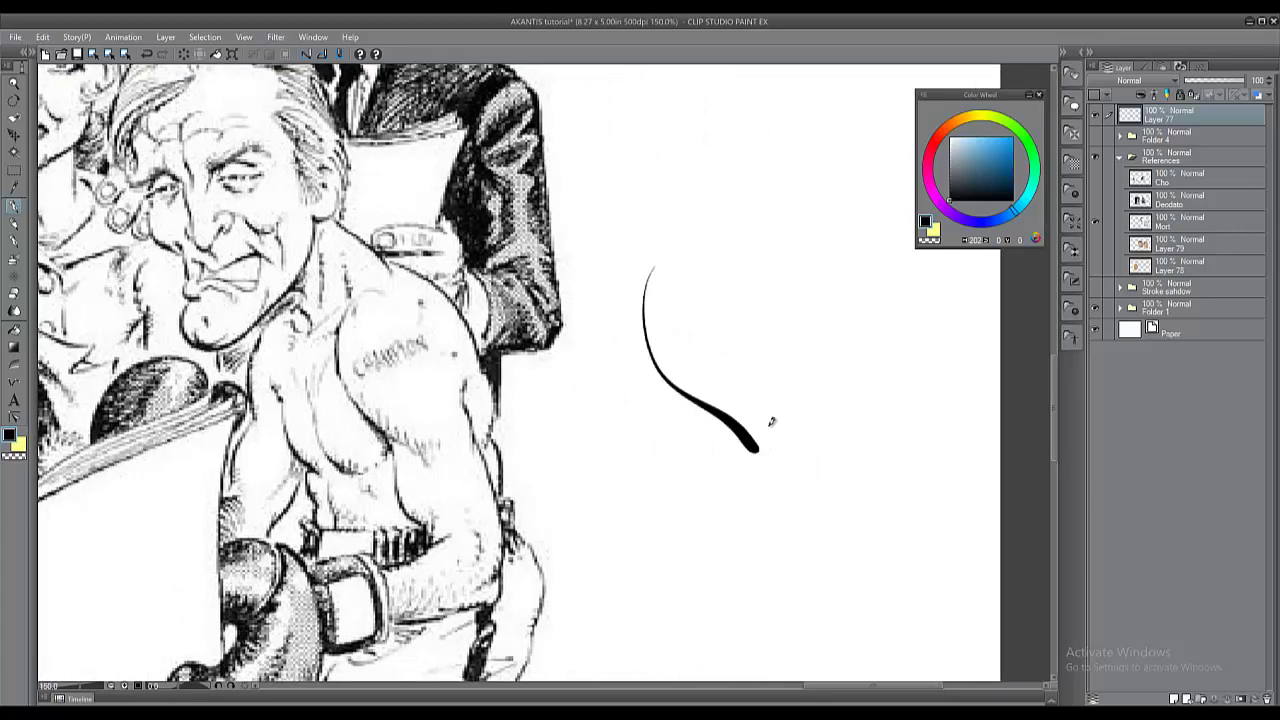
left_click_drag(555, 414, 670, 494)
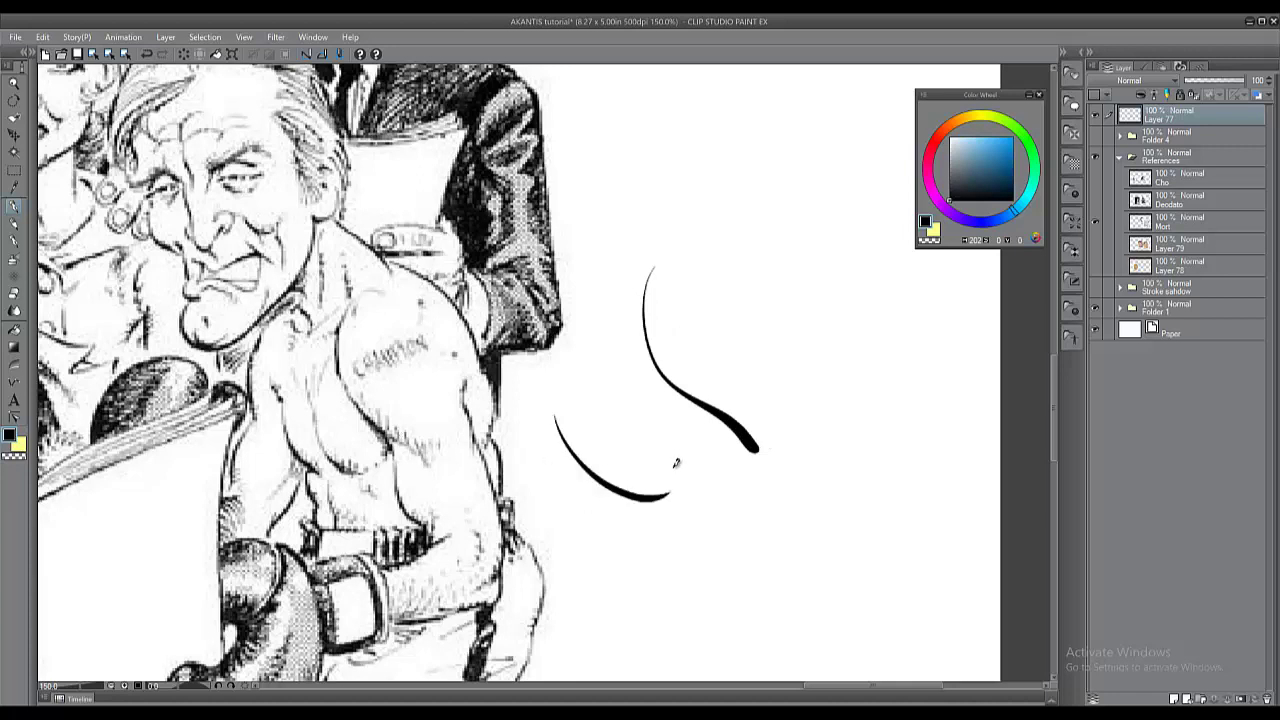
Add short hatching strokes along the inside of both tapered curves, with loose marks between them.
left_click_drag(596, 462, 606, 482)
left_click_drag(609, 464, 616, 484)
left_click_drag(699, 377, 708, 403)
left_click_drag(712, 383, 734, 417)
left_click_drag(741, 413, 747, 423)
left_click_drag(768, 416, 769, 422)
left_click_drag(722, 290, 734, 300)
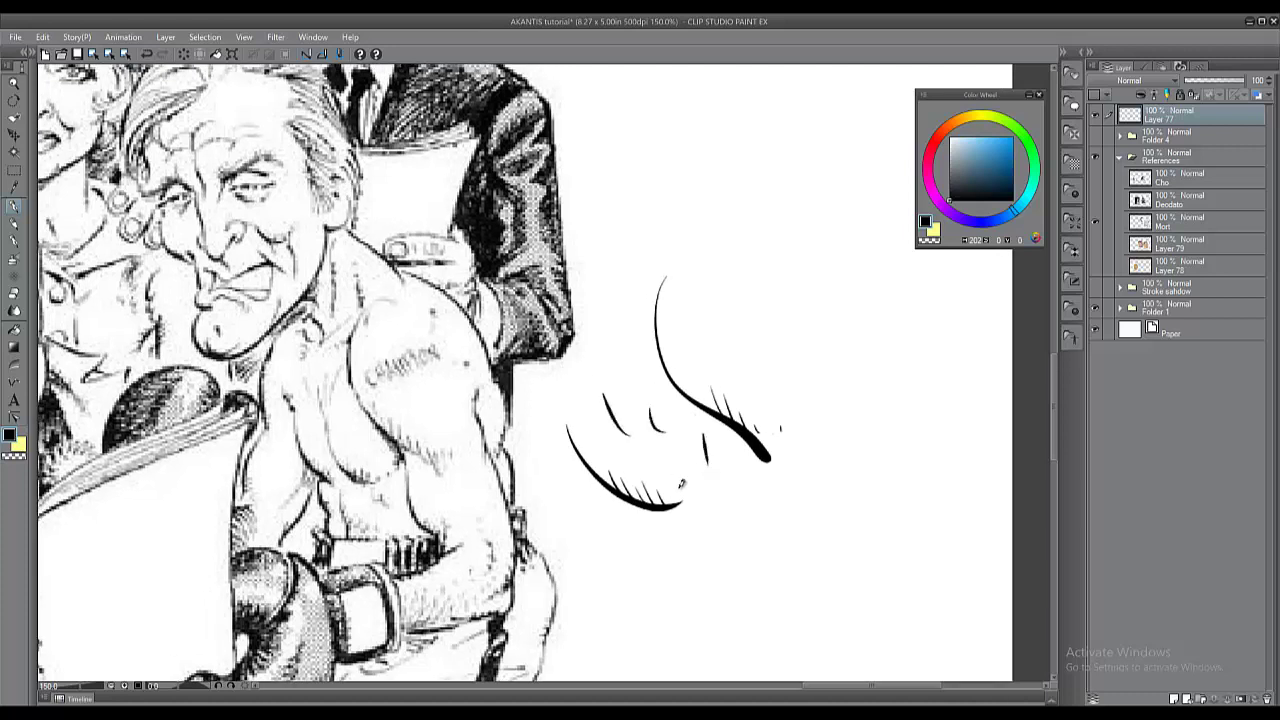
Undo the upper curve's hatching and the loose marks between the two curves.
key("ctrl+z")
key("ctrl+z")
key("ctrl+z")
key("ctrl+z")
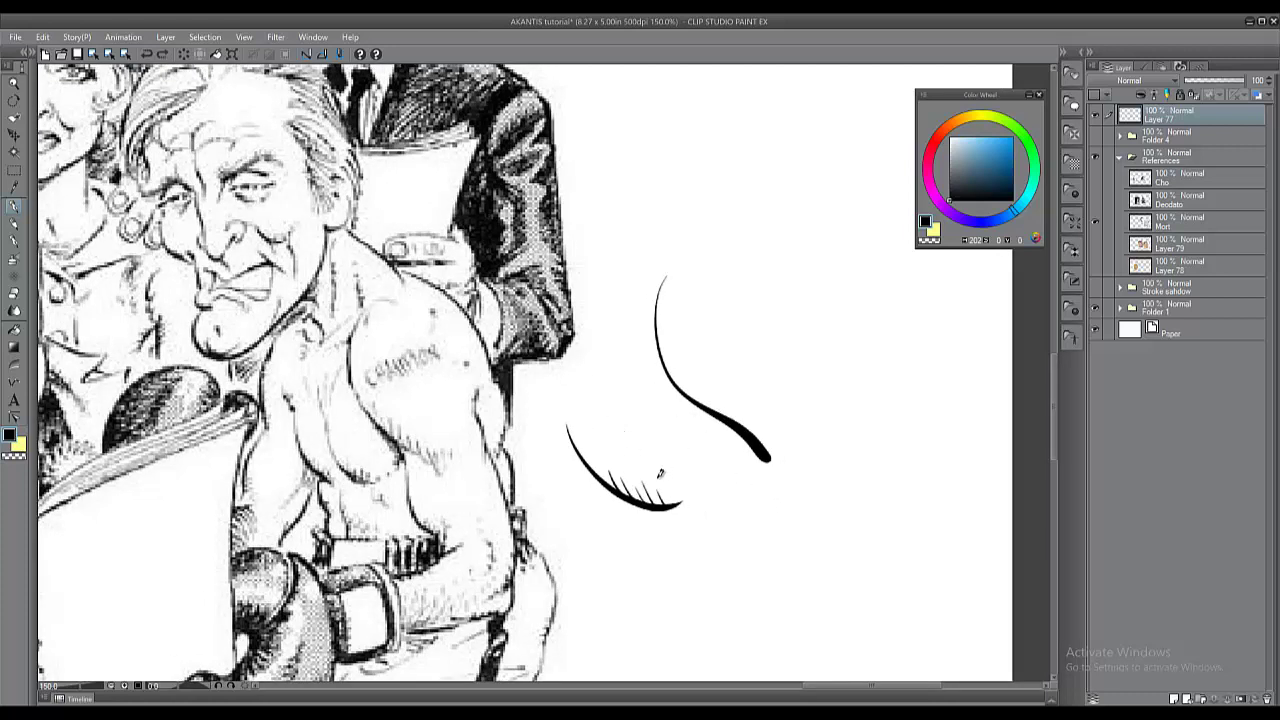
Try extra hatching and a thin line joining the hatch tips on the lower curve, and undo the strokes.
left_click_drag(598, 457, 680, 499)
left_click_drag(622, 462, 630, 490)
left_click_drag(634, 462, 640, 494)
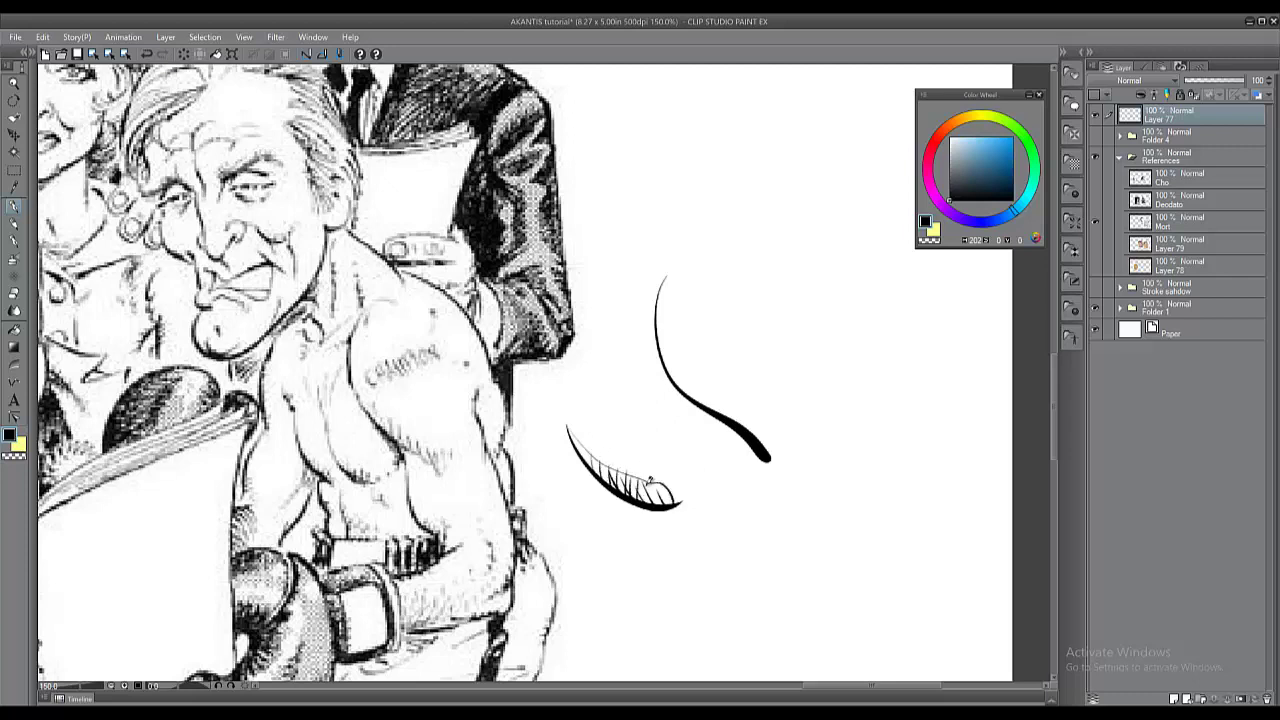
key("ctrl+z")
key("ctrl+z")
key("ctrl+z")
key("ctrl+z")
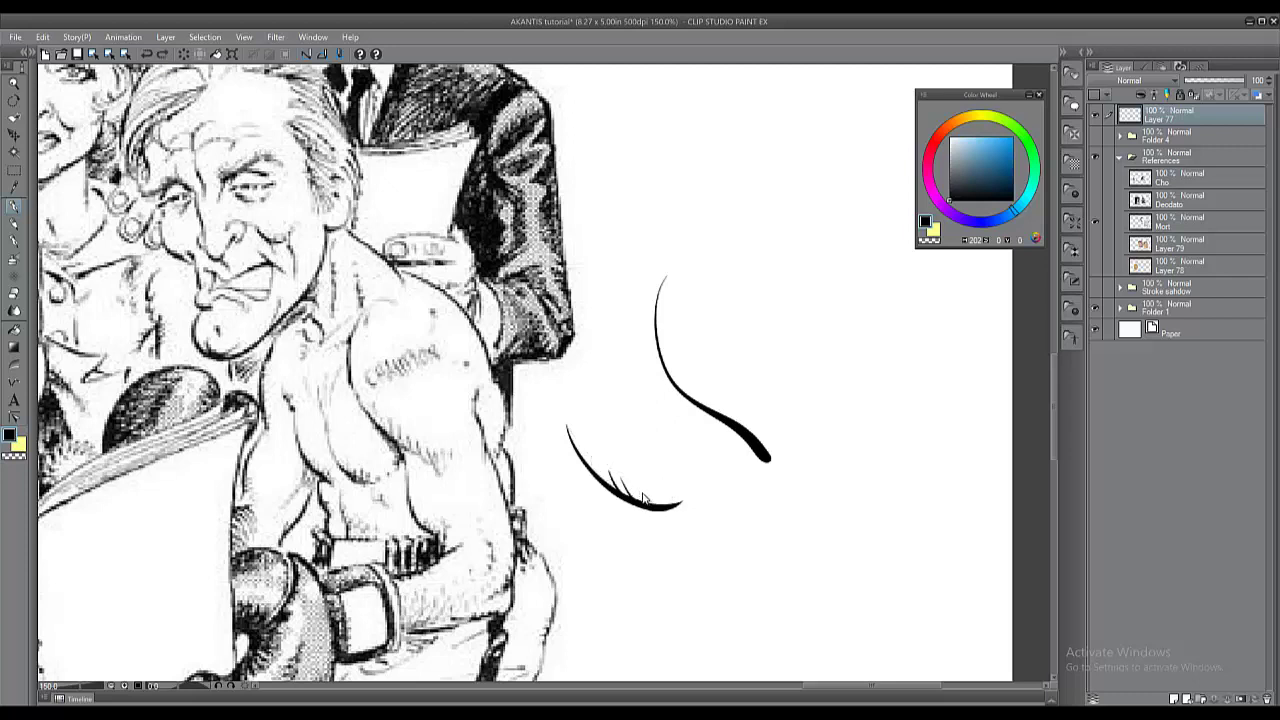
Replace the lower curve's last hatch stroke with more short hatching, and add hatching along the upper curve.
key("ctrl+z")
mouse_move(612, 469)
left_mouse_down()
mouse_move(654, 501)
mouse_move(649, 487)
mouse_move(686, 498)
left_mouse_up()
left_click_drag(712, 386, 749, 425)
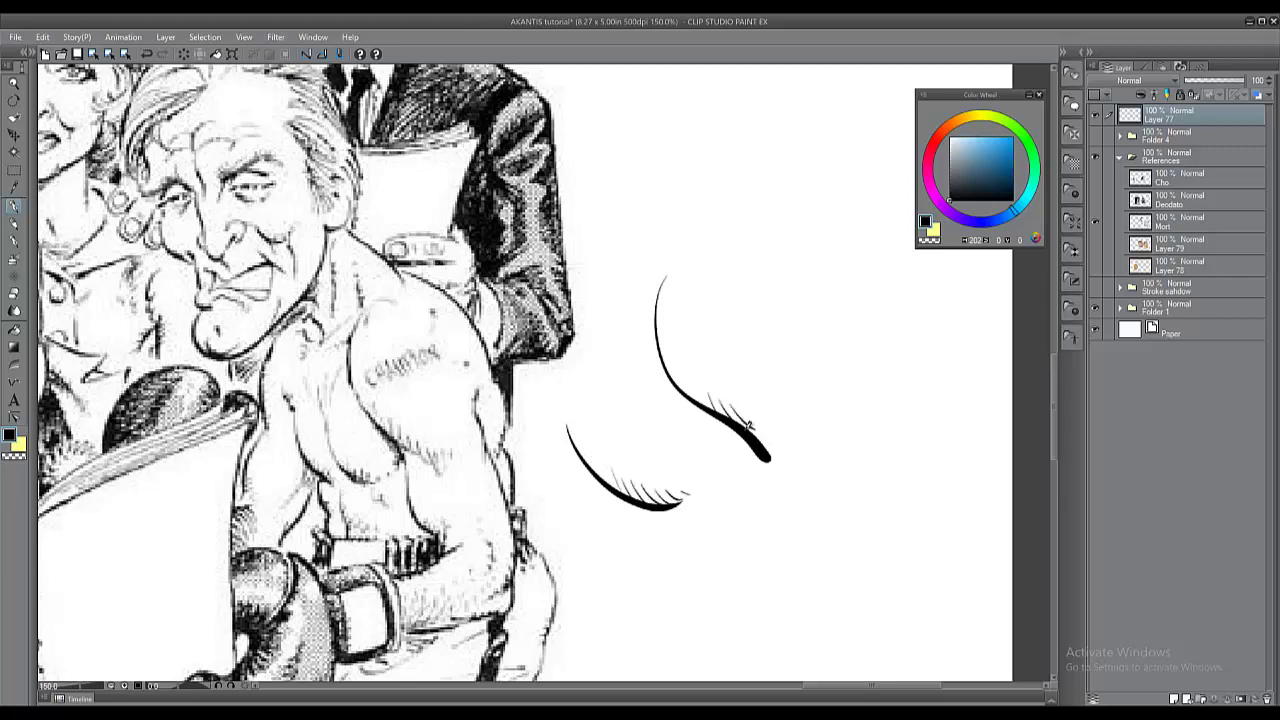
mouse_move(612, 340)
left_mouse_down()
mouse_move(612, 415)
mouse_move(659, 456)
left_mouse_up()
Undo the hatching strokes on the upper curve.
key("ctrl+z")
key("ctrl+z")
key("ctrl+z")
key("ctrl+z")
key("ctrl+z")
Erase both tapered curves and their hatching beside the boxer figure, and return to the pen.
scroll(604, 386, "down", 1)
left_click_drag(604, 386, 724, 365)
key("e")
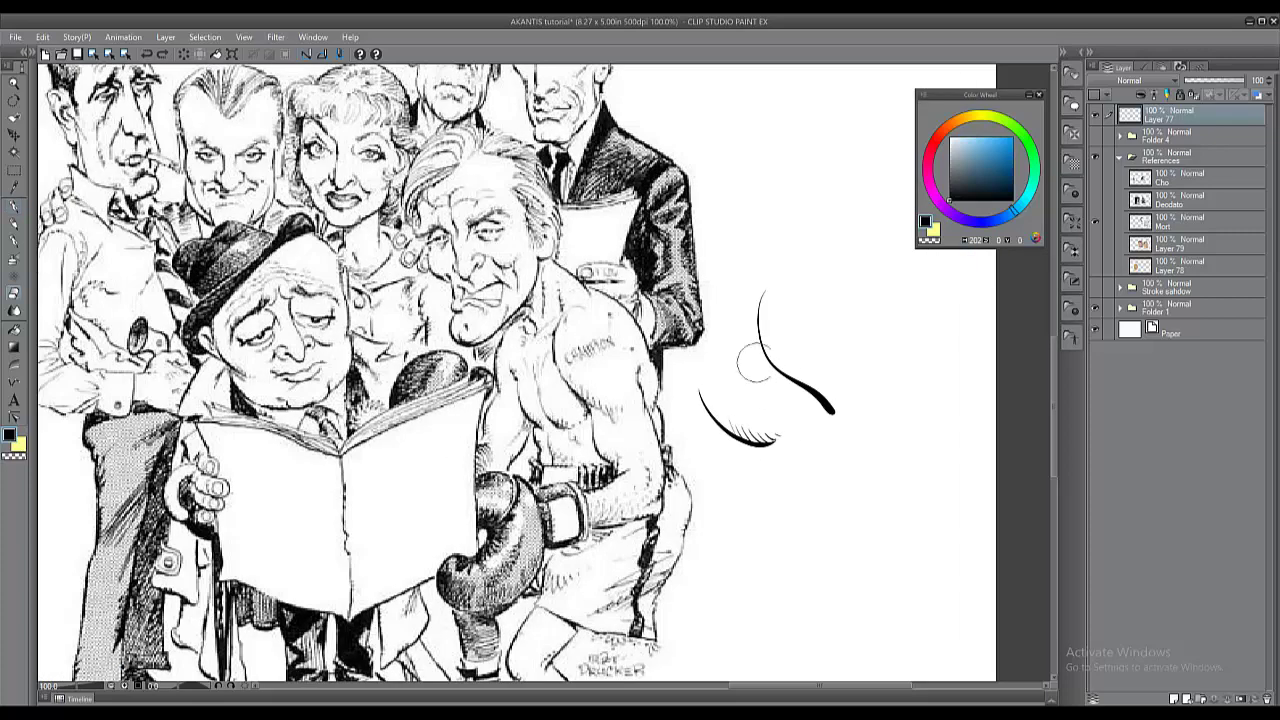
mouse_move(816, 414)
left_mouse_down()
mouse_move(853, 408)
mouse_move(785, 370)
mouse_move(759, 463)
mouse_move(826, 357)
left_mouse_up()
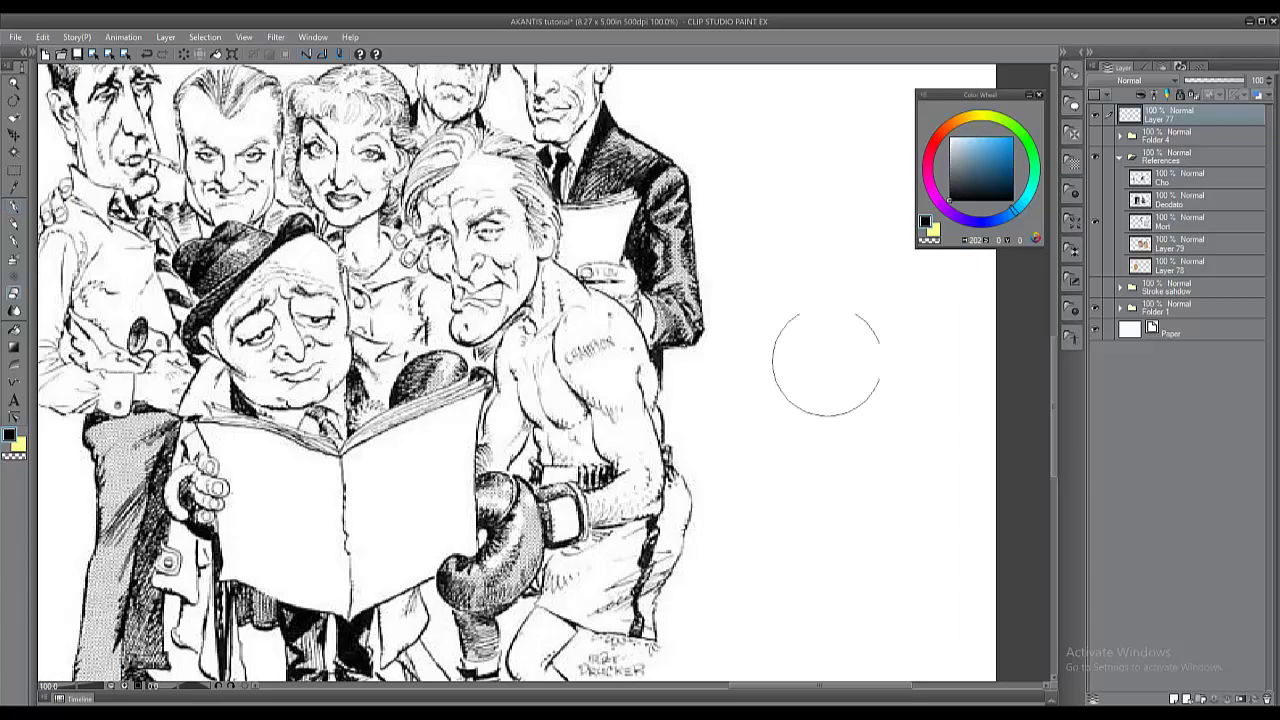
key("p")
Hide the Mort Drucker reference layer, show the Deodato layer instead, and hide the palettes.
left_click_drag(637, 477, 915, 71)
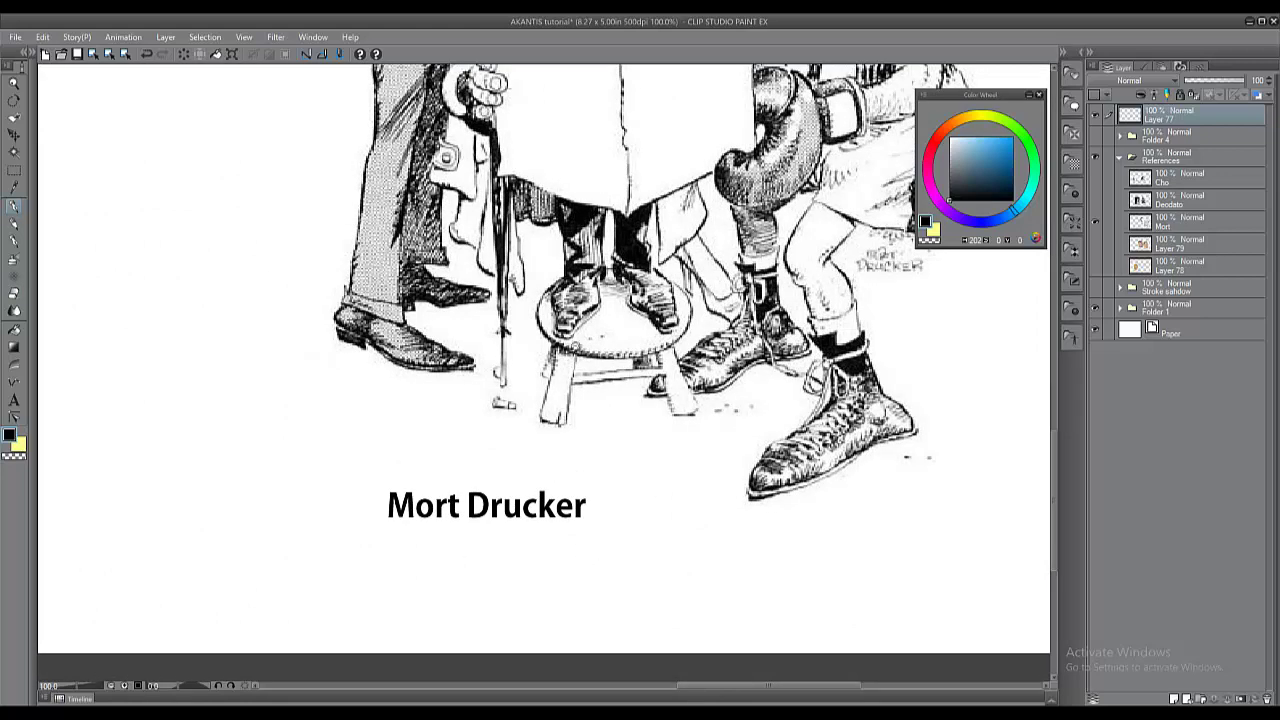
scroll(582, 349, "down", 1)
left_click_drag(584, 350, 566, 540)
left_click(1094, 222)
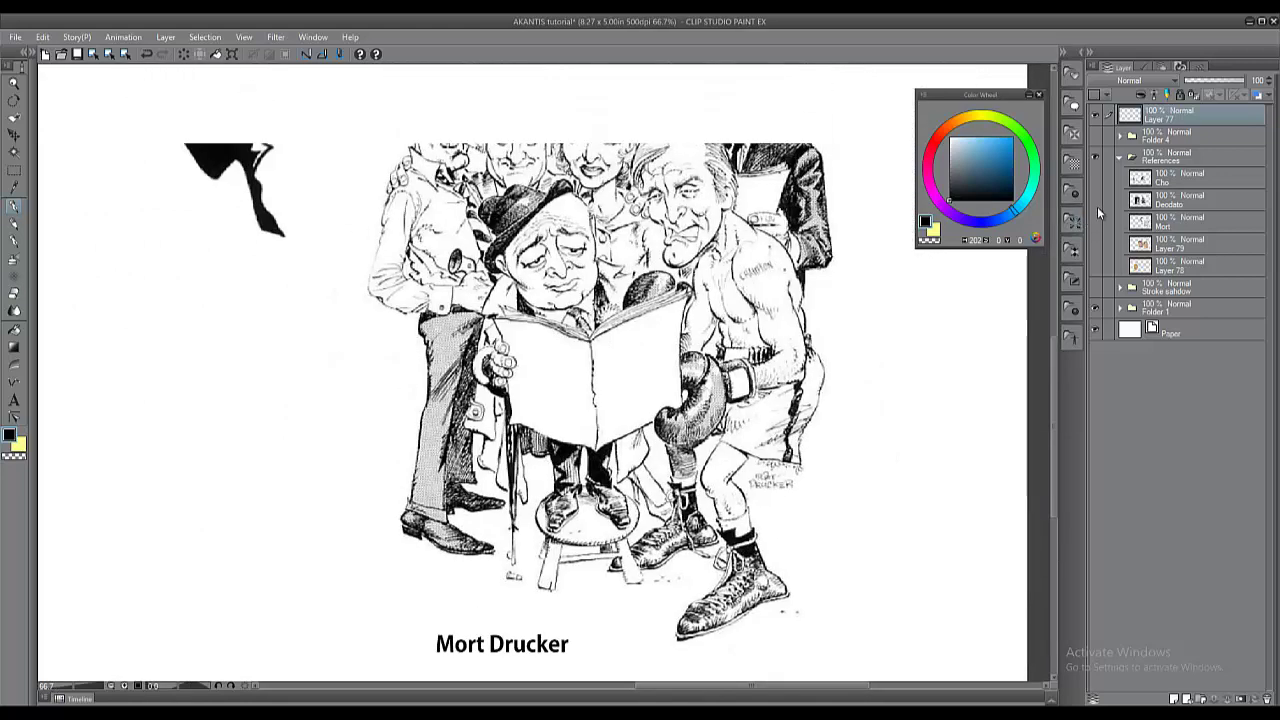
left_click(1096, 201)
left_click_drag(520, 254, 741, 491)
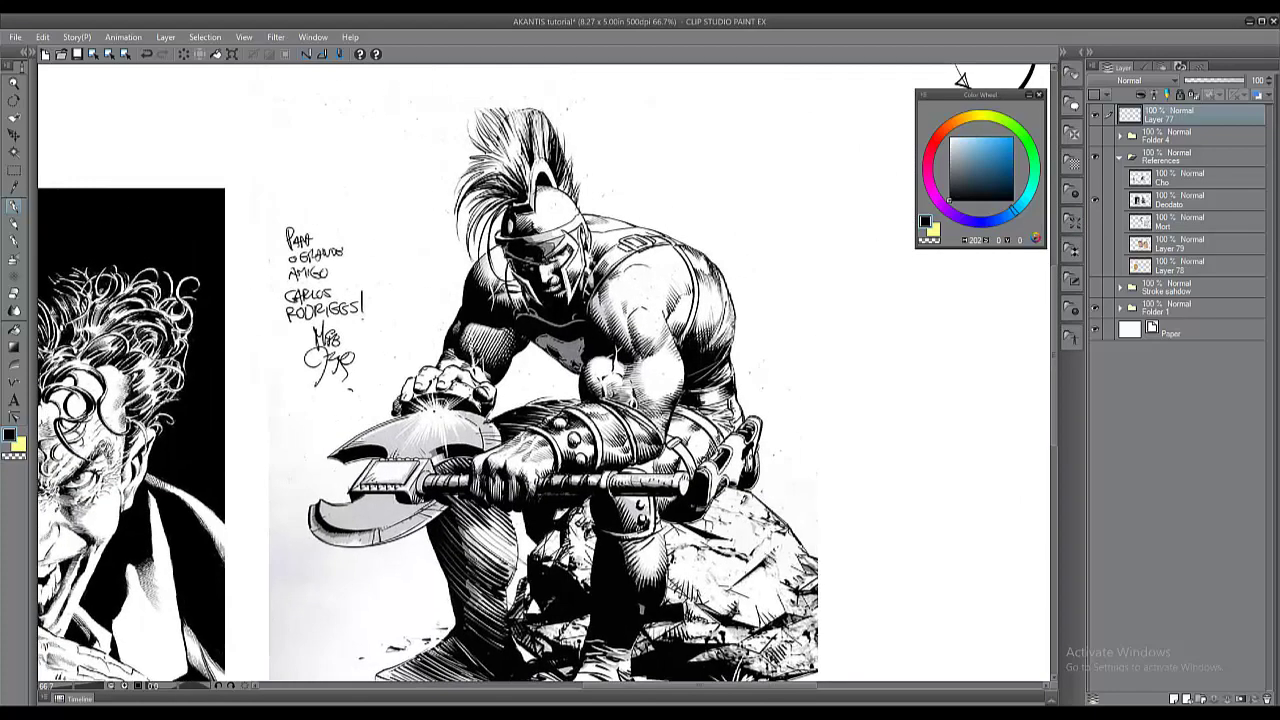
key("Tab")
Try a small cross-hatched patch on the white of the Joker's clothing, and undo it.
left_click_drag(561, 450, 726, 365)
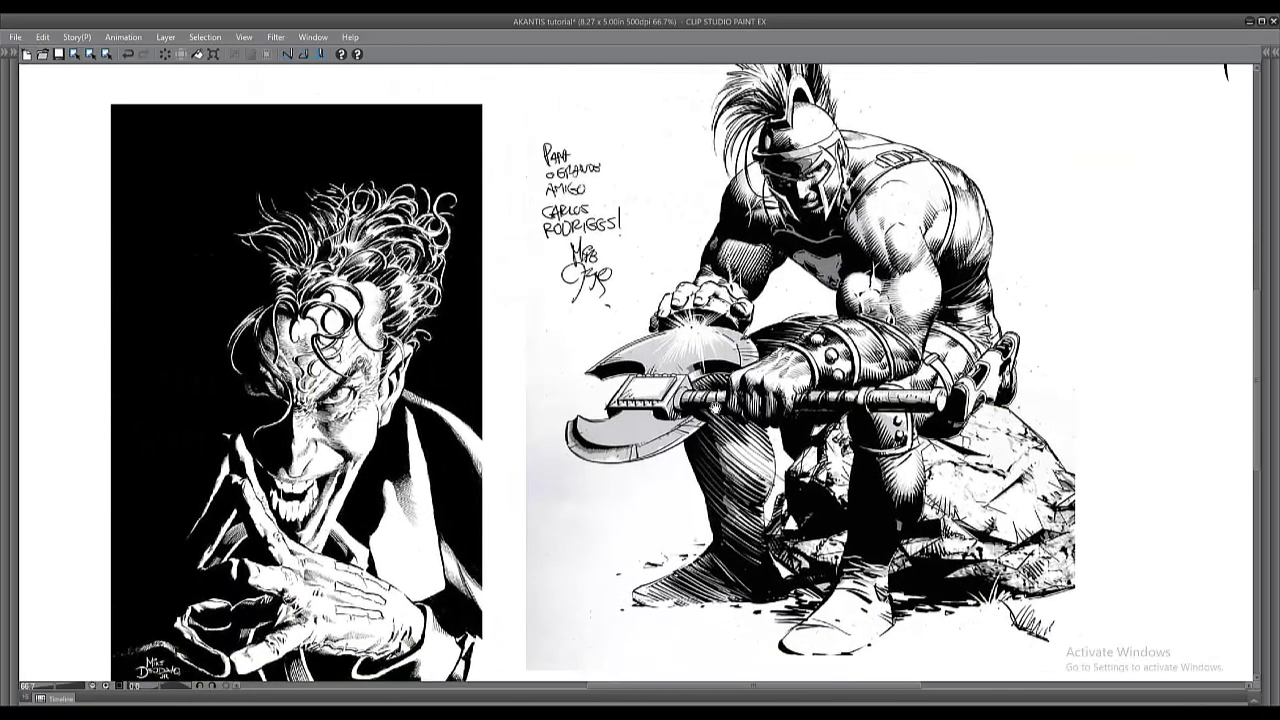
left_click_drag(725, 421, 615, 312)
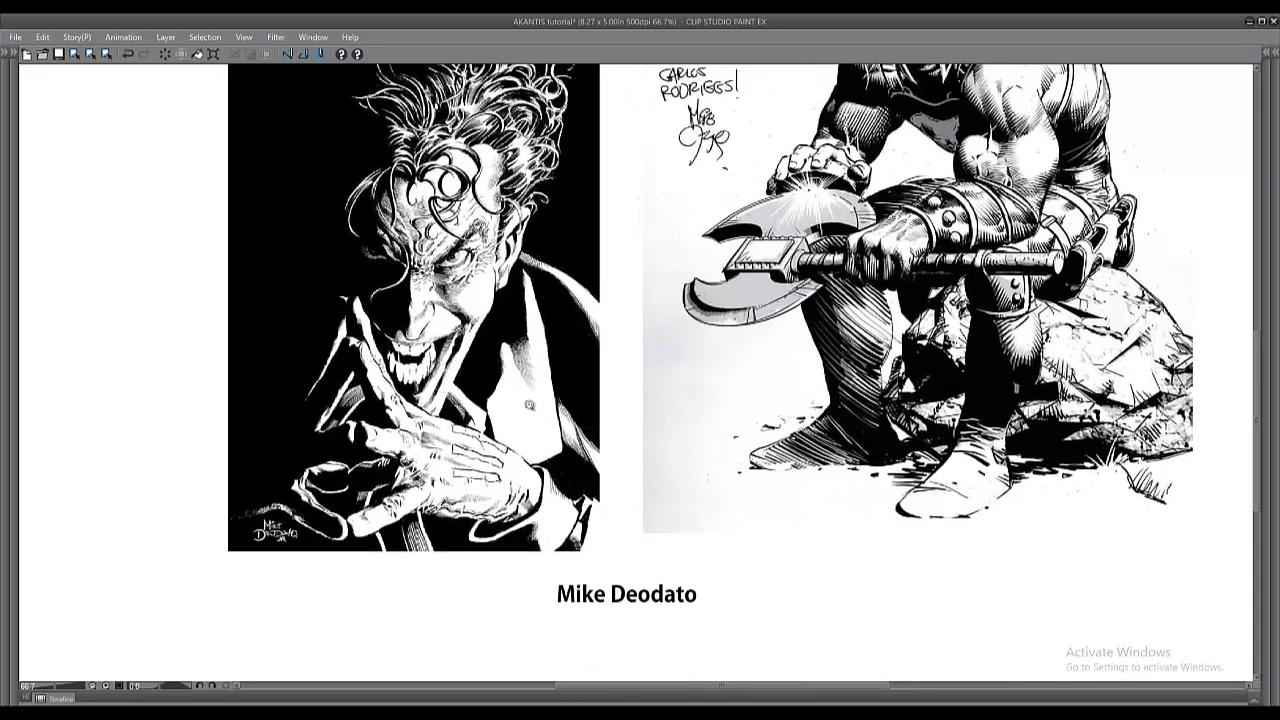
scroll(529, 404, "up", 1)
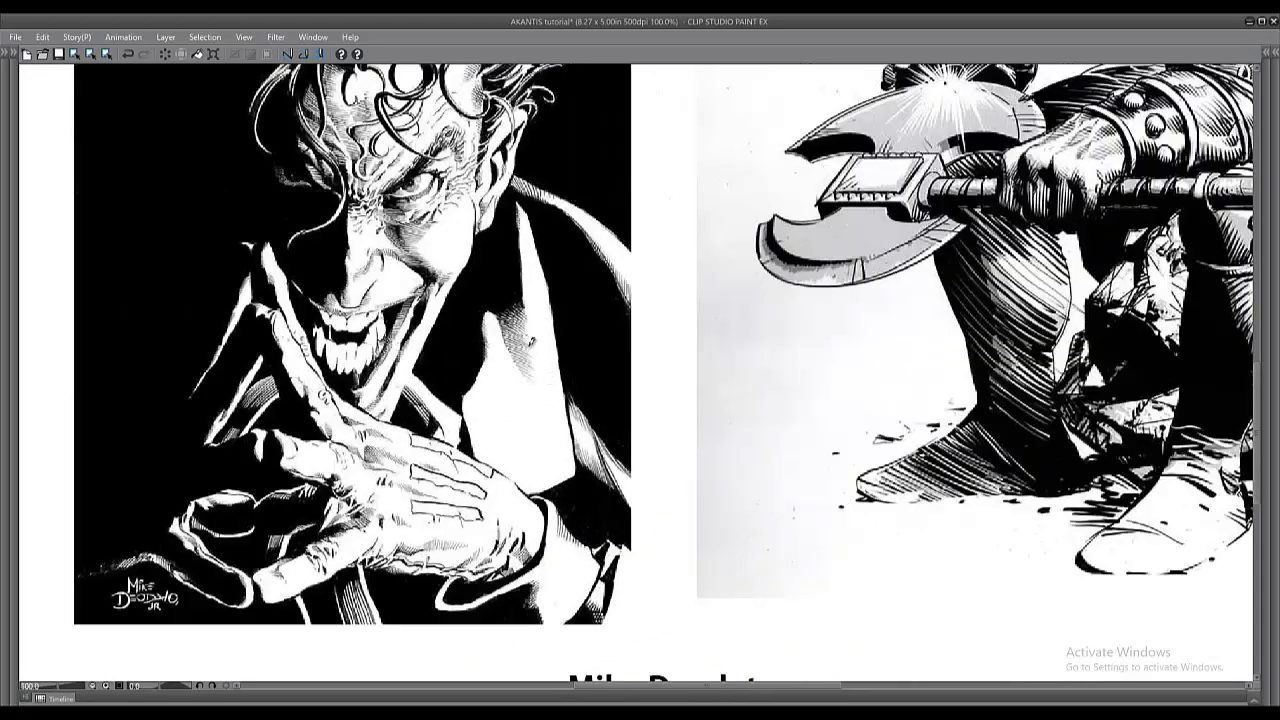
left_click_drag(550, 401, 559, 443)
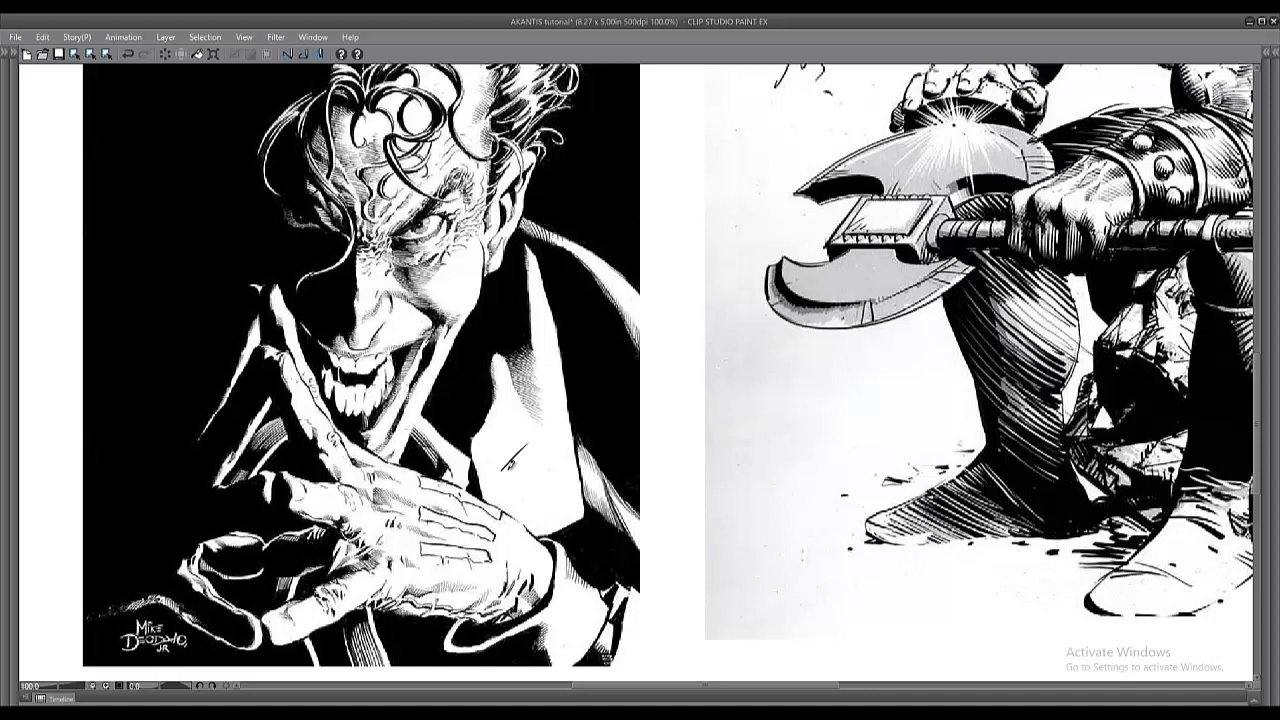
mouse_move(520, 440)
left_mouse_down()
mouse_move(505, 470)
mouse_move(558, 440)
mouse_move(513, 483)
left_mouse_up()
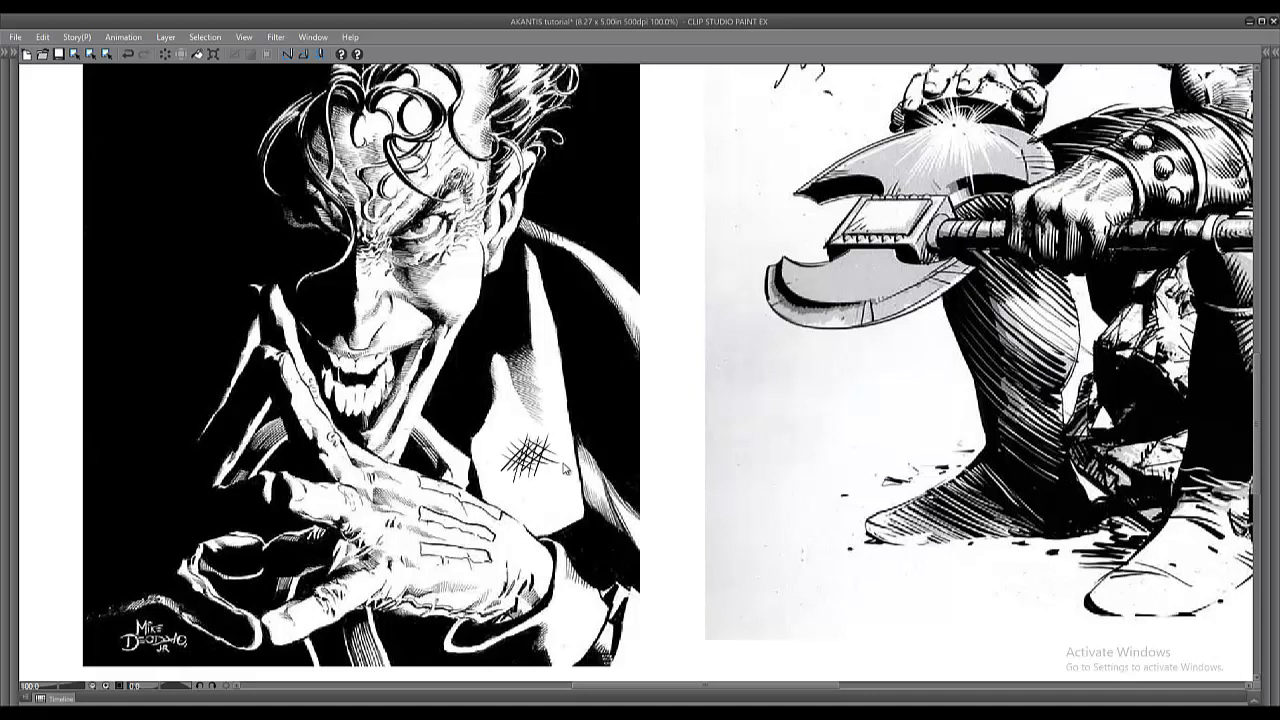
key("ctrl+z")
key("ctrl+z")
key("ctrl+z")
key("ctrl+z")
key("ctrl+z")
key("ctrl+z")
Try a looser cross-hatch of longer diagonal strokes on the Joker's clothing, and undo all its strokes.
mouse_move(545, 440)
left_mouse_down()
mouse_move(502, 481)
mouse_move(515, 492)
left_mouse_up()
mouse_move(558, 458)
left_mouse_down()
mouse_move(522, 498)
mouse_move(534, 466)
left_mouse_up()
left_click_drag(518, 480, 552, 460)
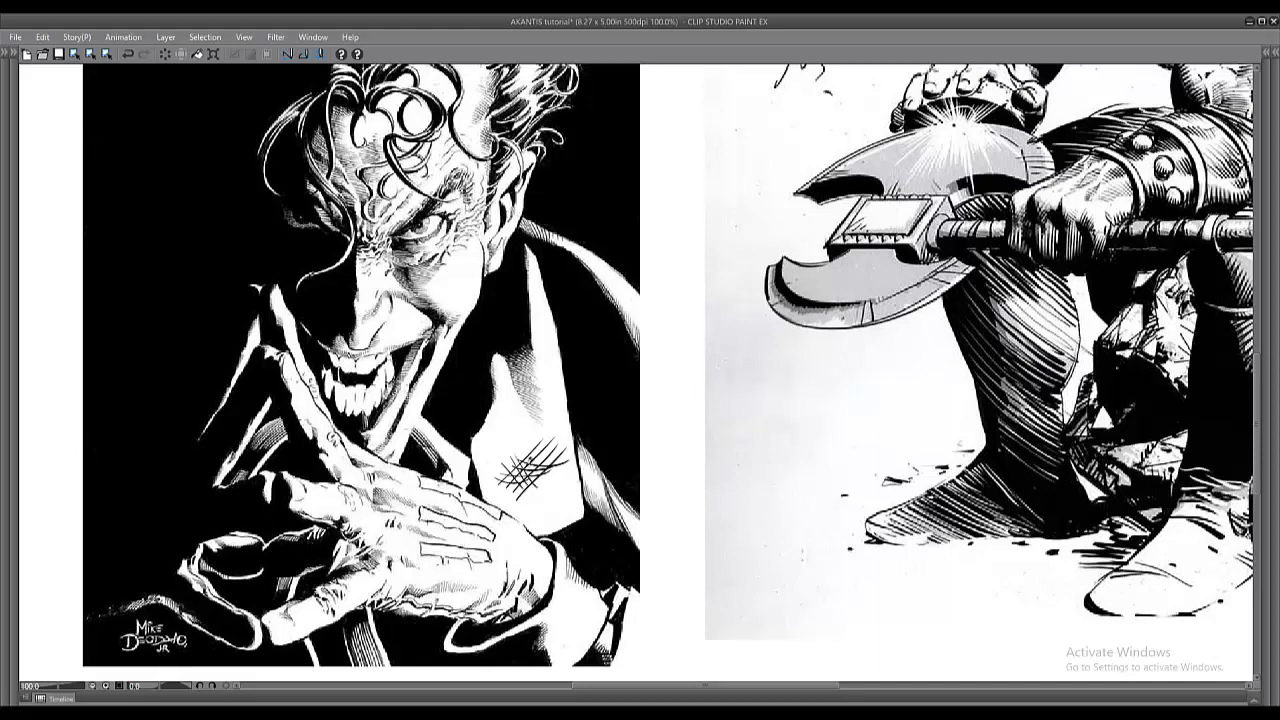
key("ctrl+z")
key("ctrl+z")
key("ctrl+z")
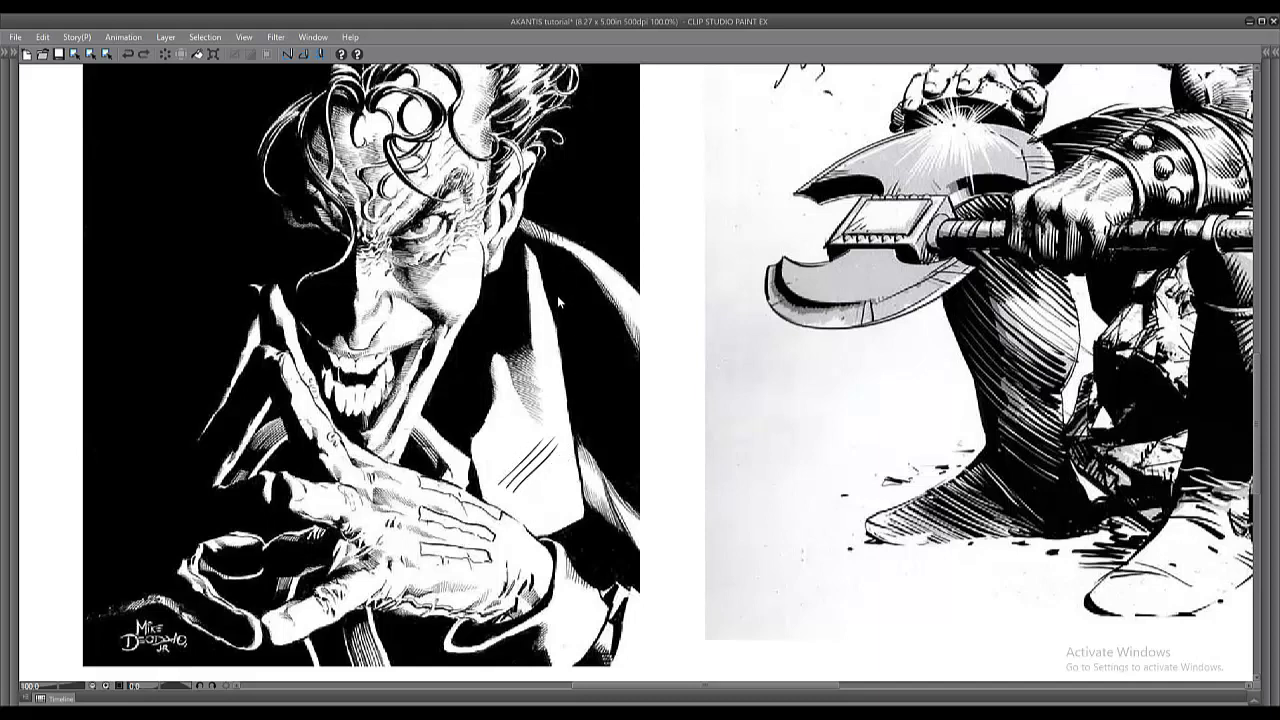
key("ctrl+z")
key("ctrl+z")
key("ctrl+z")
Examine the hatching on the Joker's face and clothing, and on the kneeling warrior's torso and legs.
scroll(544, 399, "up", 3)
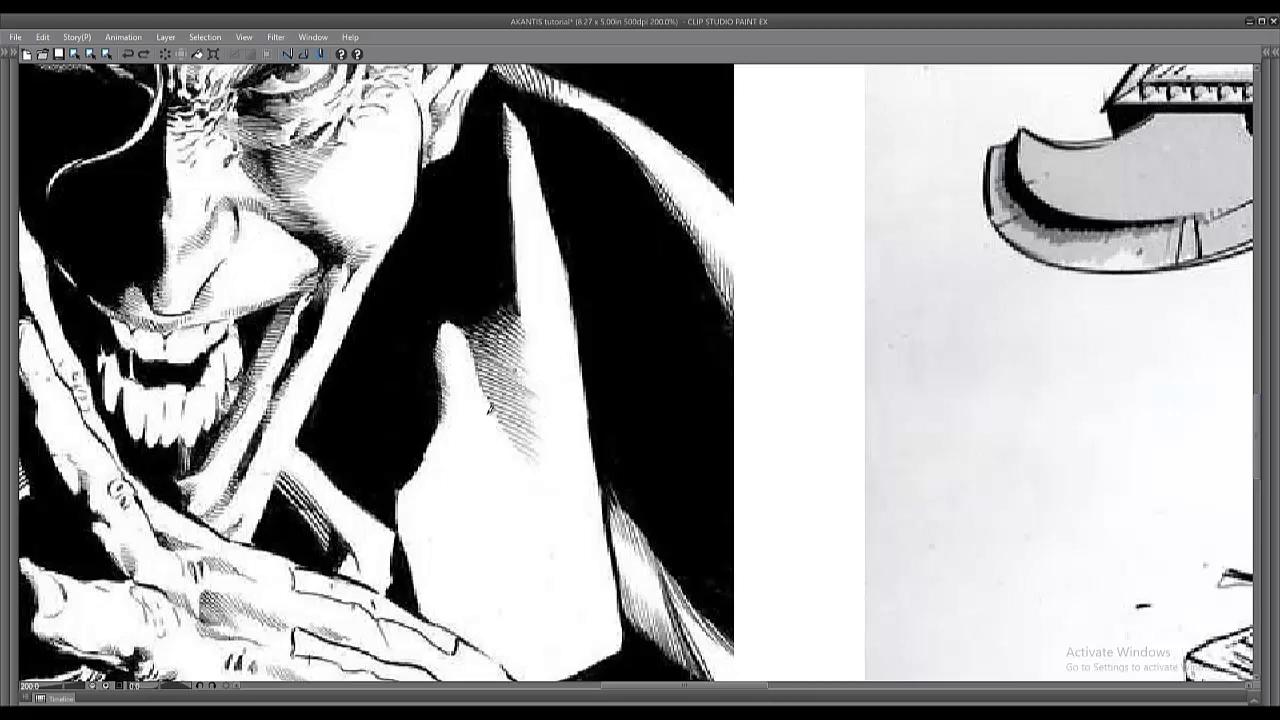
left_click_drag(374, 304, 538, 454)
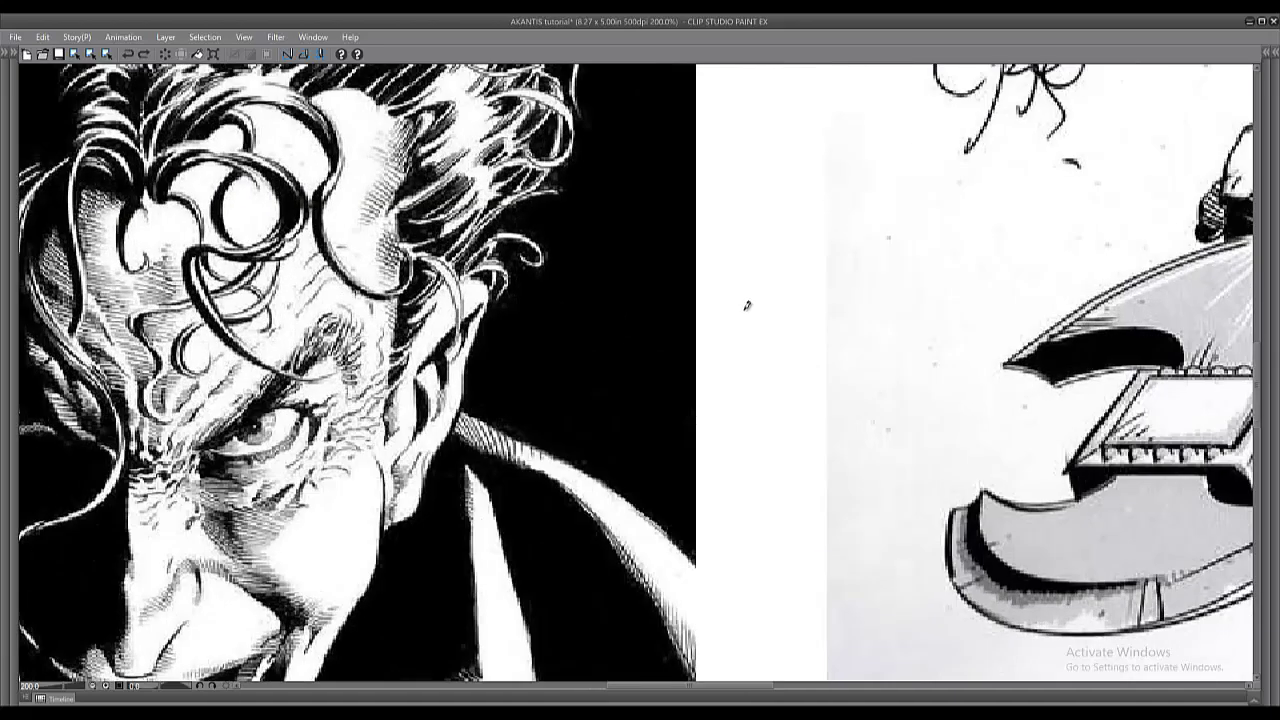
left_click(767, 371)
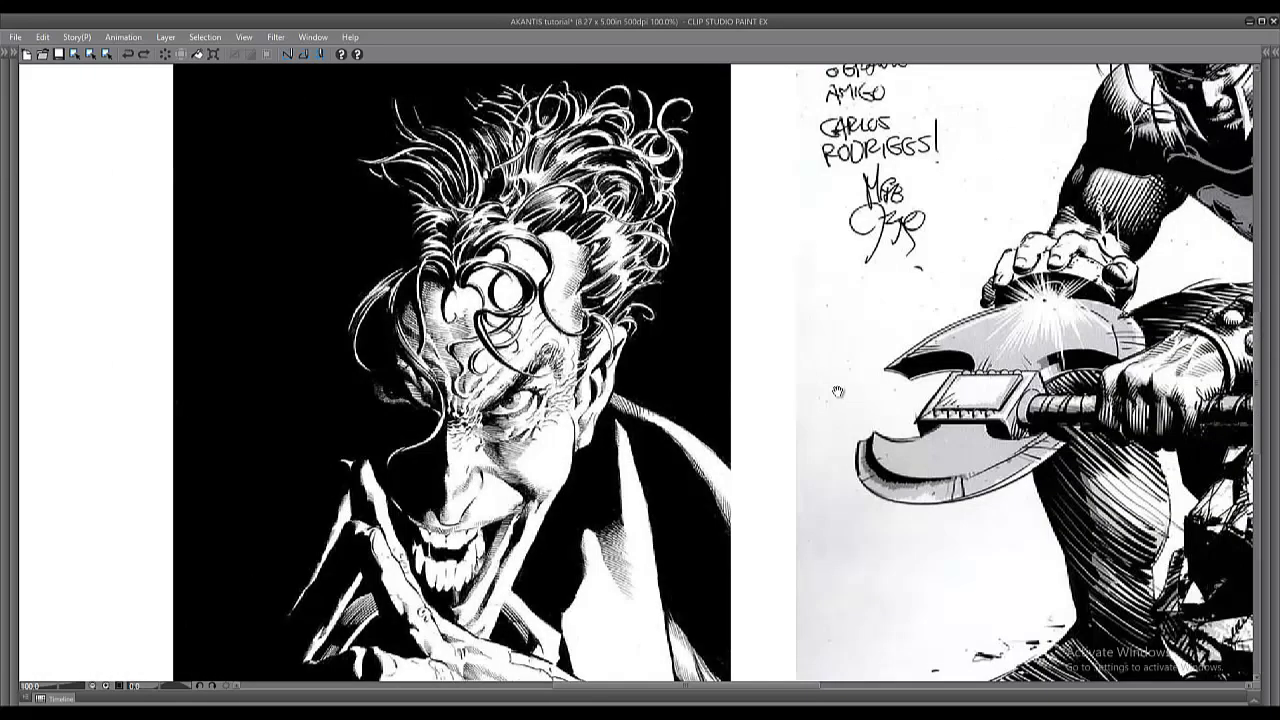
left_click_drag(838, 392, 93, 402)
left_click_drag(687, 339, 621, 470)
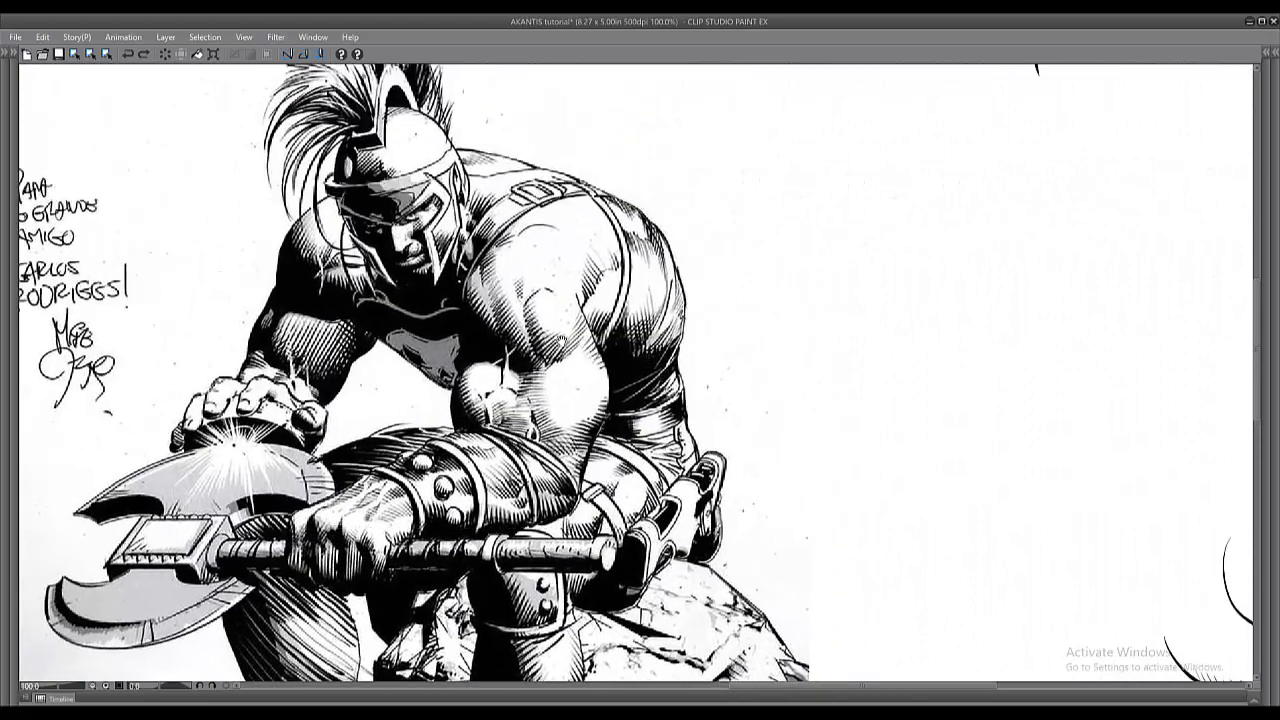
left_click_drag(502, 320, 520, 297)
key("ctrl+z")
left_click_drag(621, 395, 624, 383)
left_click_drag(592, 470, 694, 132)
left_click_drag(399, 557, 449, 477)
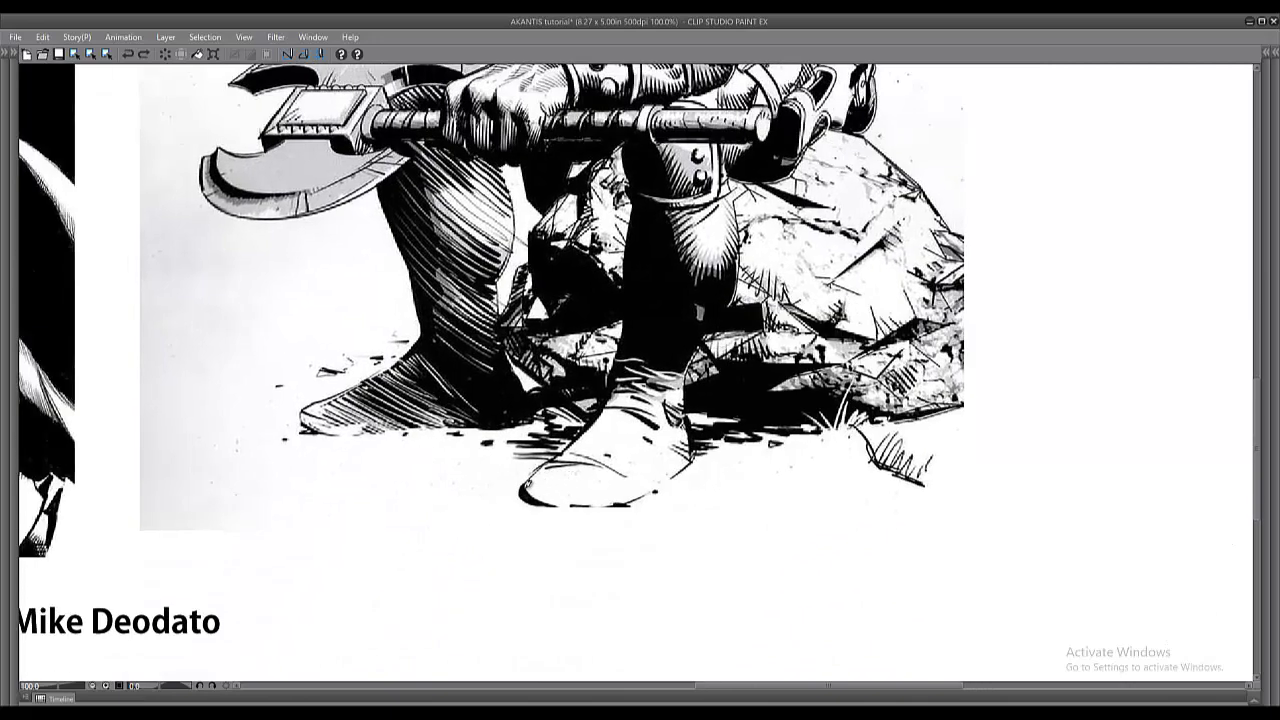
Try a few strokes on the warrior's light-coloured boot, and undo them.
left_click_drag(588, 470, 648, 442)
left_click_drag(600, 478, 636, 484)
key("ctrl+z")
key("ctrl+z")
key("ctrl+z")
Bring back the palettes and clear the leftover explanatory curves from the blank area beside the warrior.
scroll(693, 450, "down", 3)
key("Tab")
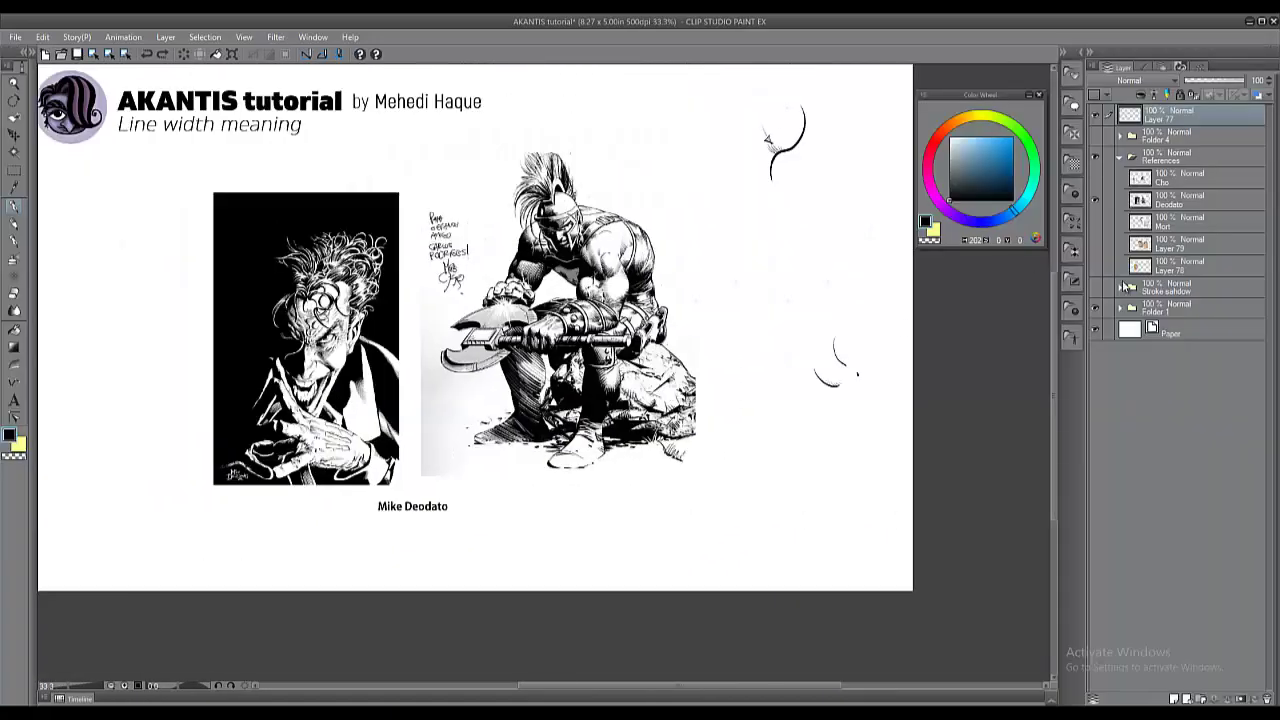
key("ctrl+z")
key("ctrl+z")
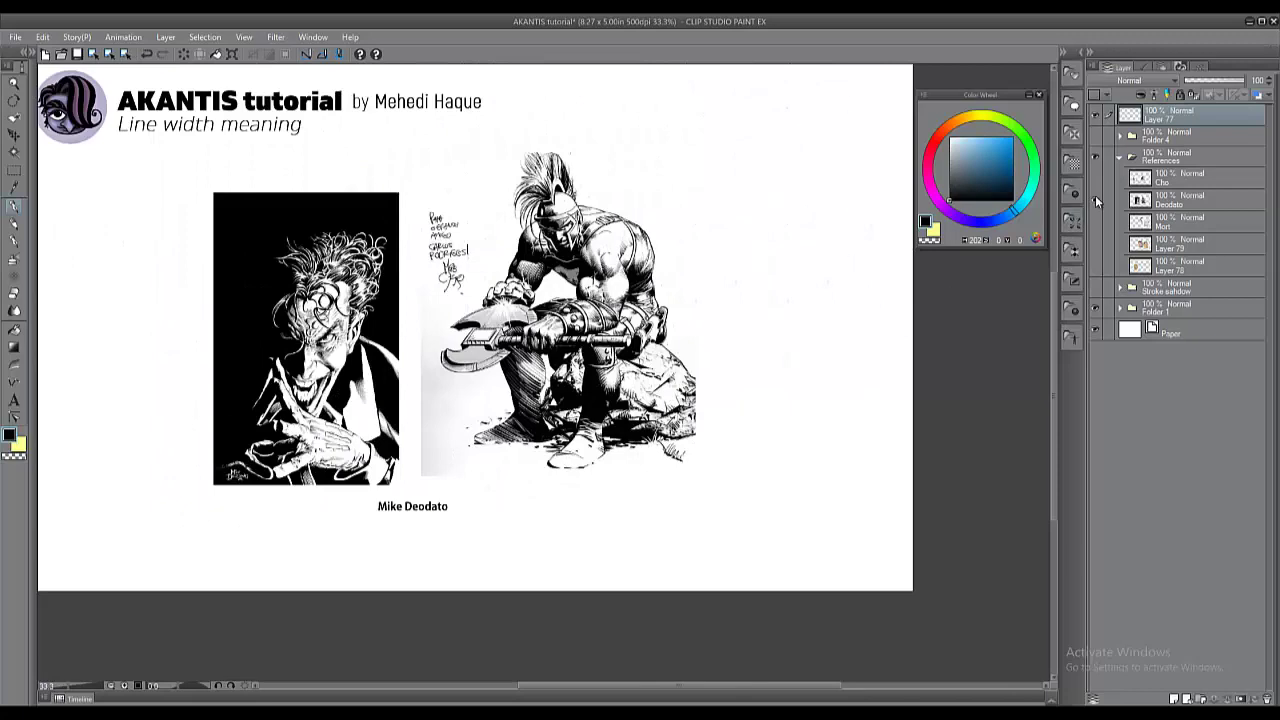
Show the Cho reference layer and hide the Deodato layer.
left_click(1095, 179)
left_click(1095, 200)
left_click_drag(670, 320, 872, 301)
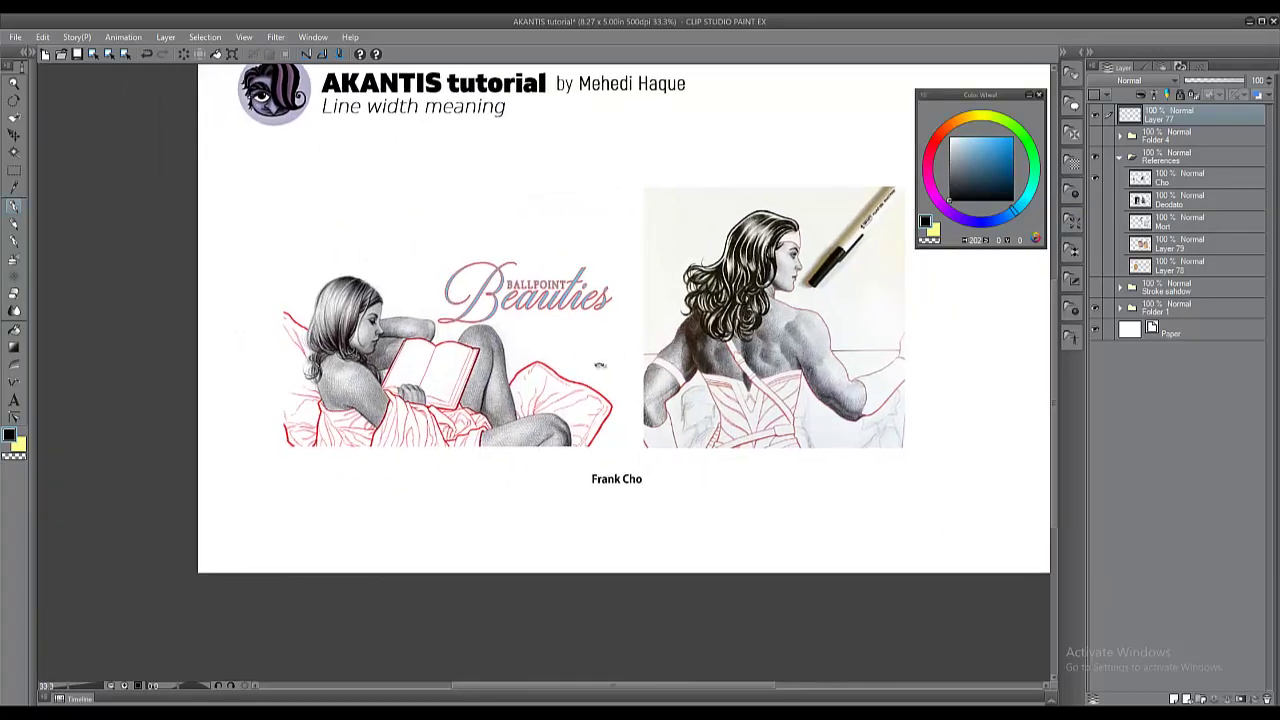
Examine the inked hair and fine skin shading on the Frank Cho figure seen from behind.
left_click_drag(492, 481, 526, 491)
scroll(772, 286, "up", 1)
left_click_drag(764, 314, 741, 370)
scroll(741, 370, "up", 1)
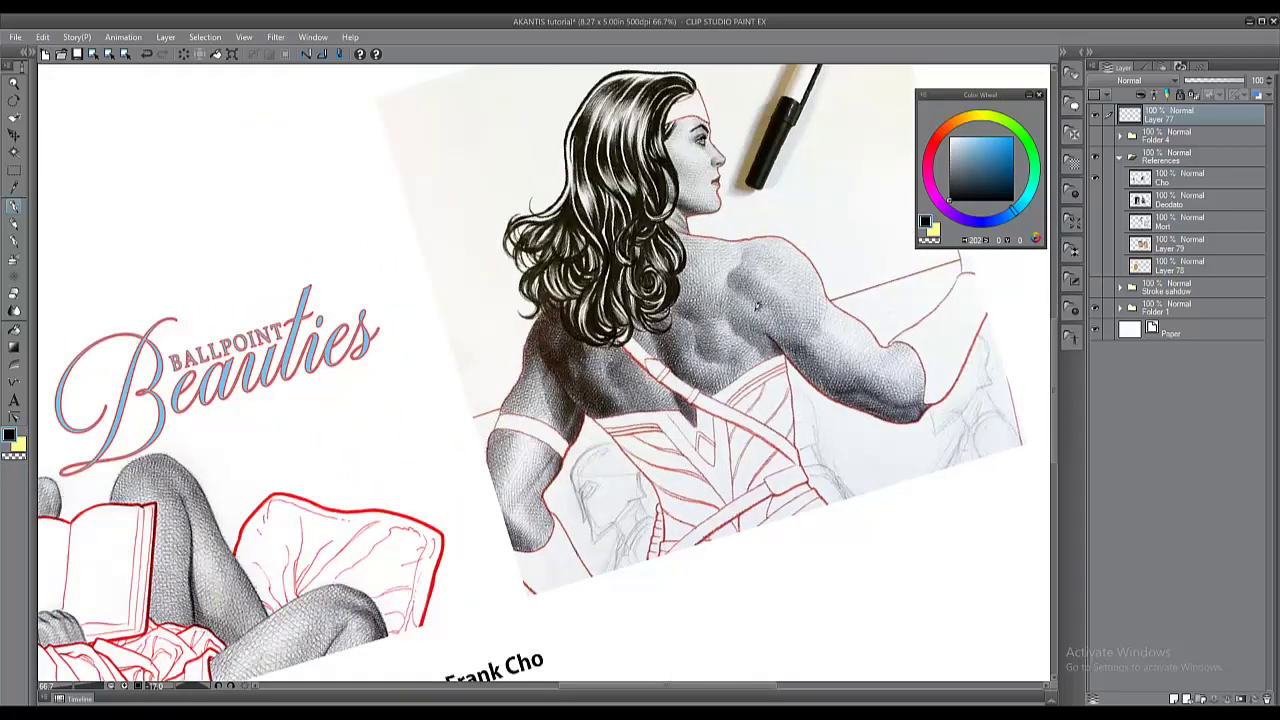
left_click_drag(916, 355, 812, 395)
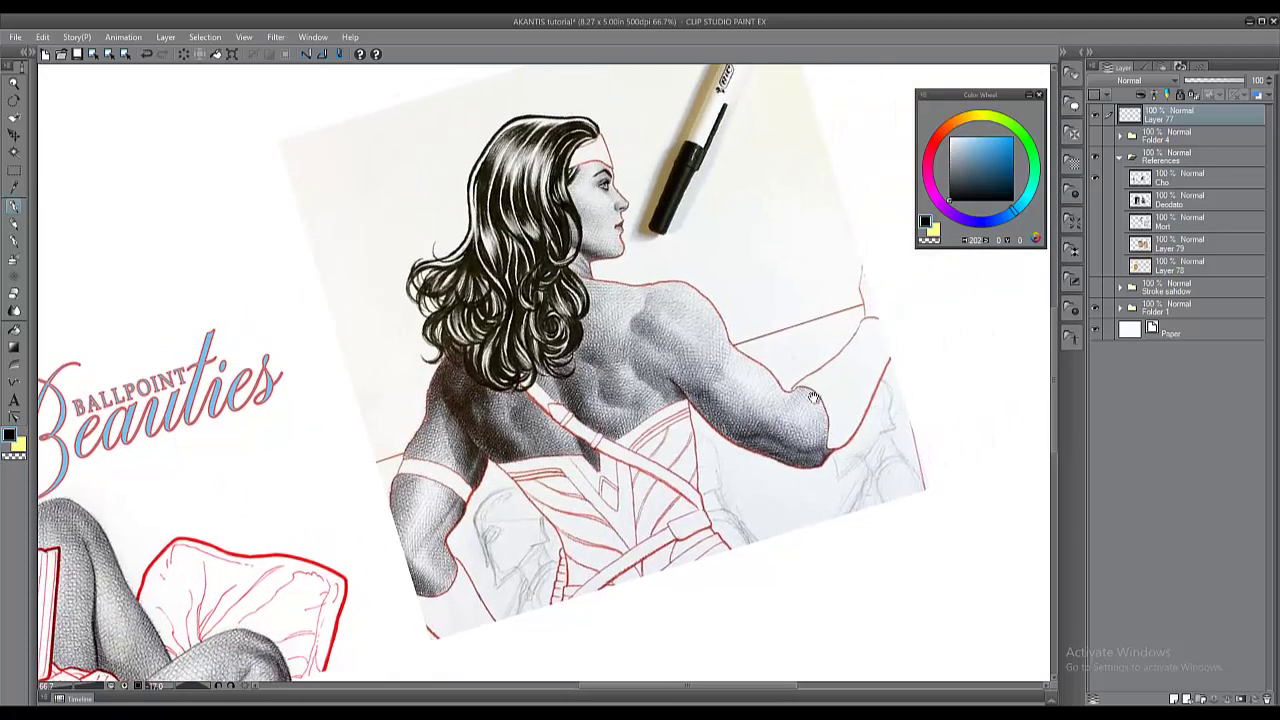
left_click_drag(646, 284, 637, 413)
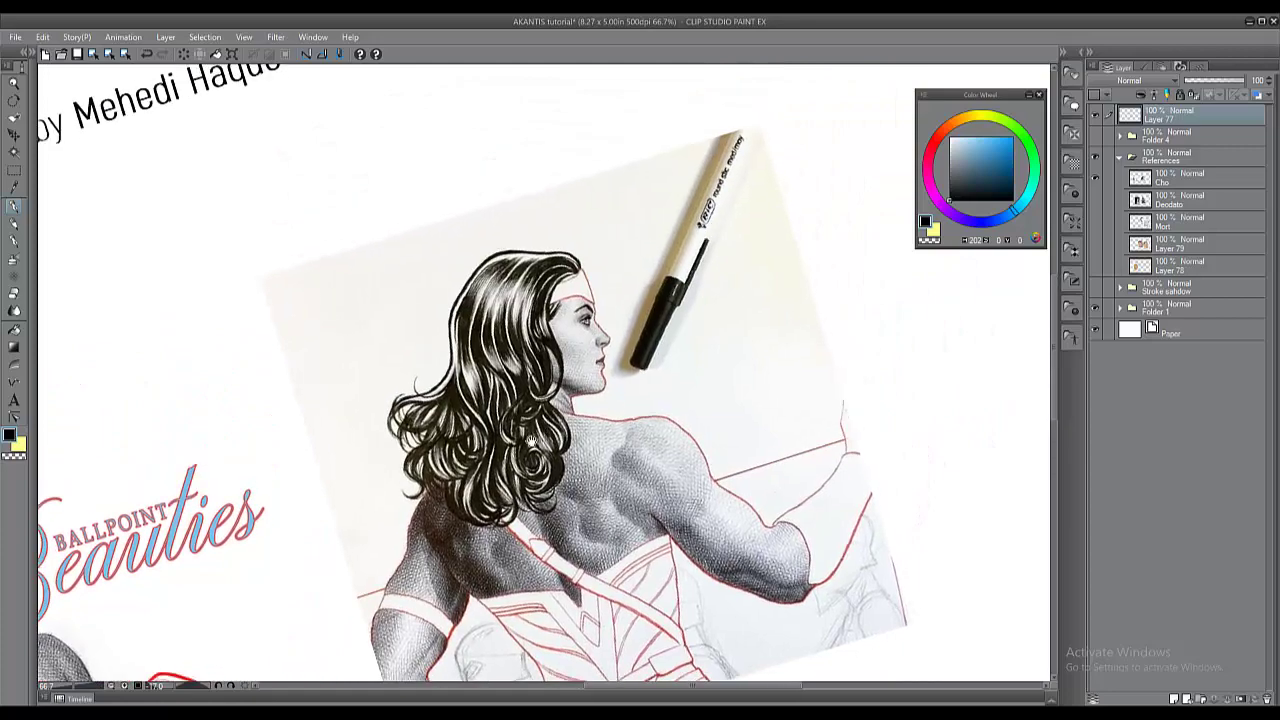
Examine the reading woman's ballpoint shading, red outlines and lettering, and compare them with the figure seen from behind.
left_click_drag(275, 615, 824, 204)
scroll(824, 203, "up", 1)
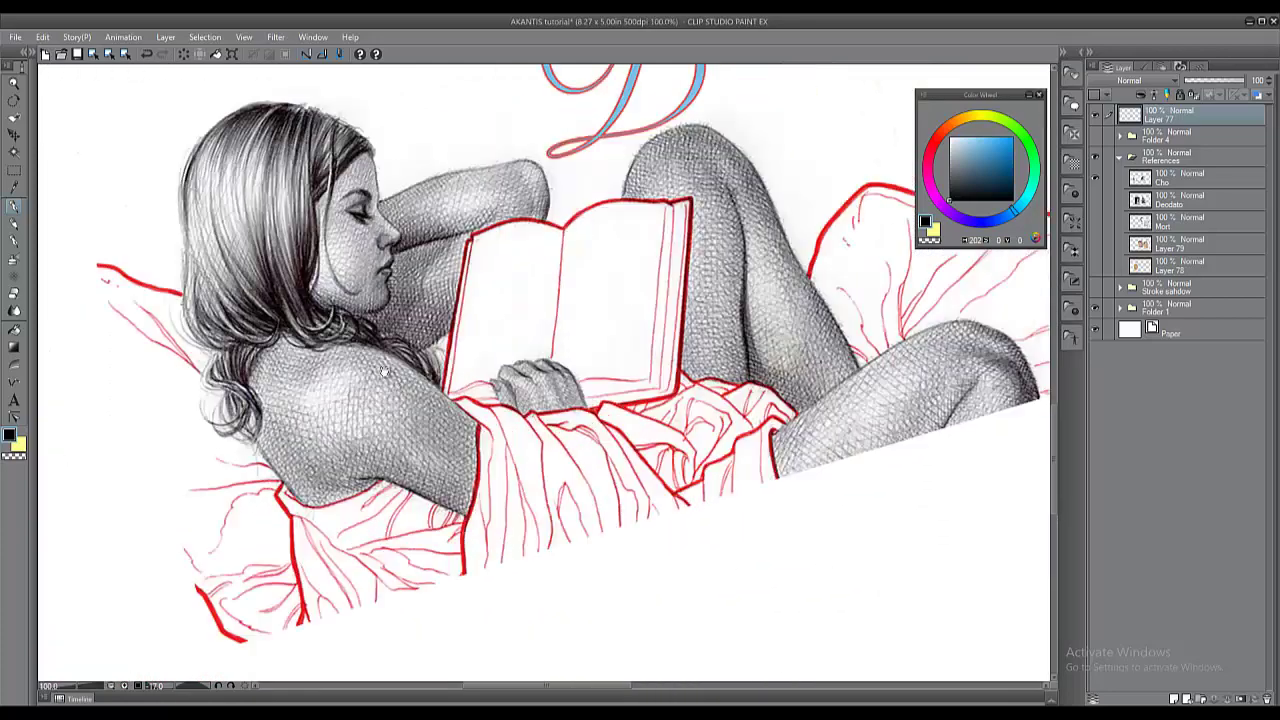
scroll(760, 200, "up", 2)
scroll(680, 314, "down", 4)
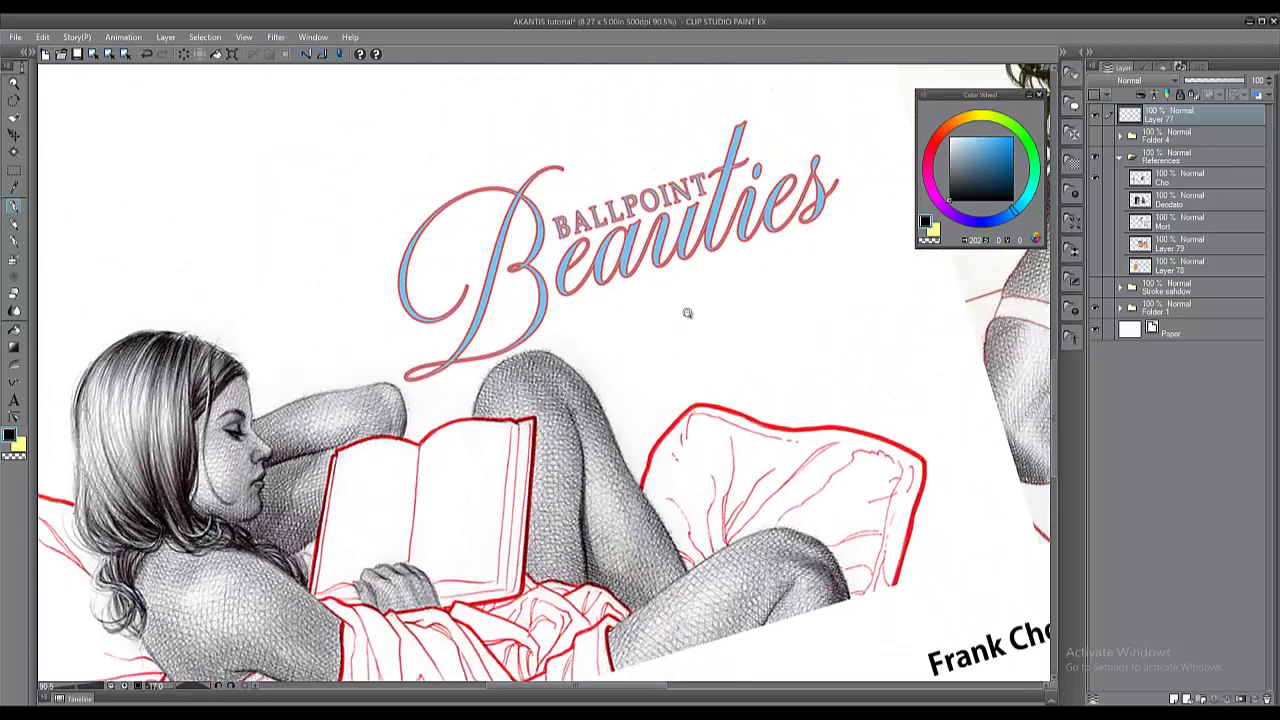
left_click_drag(677, 332, 661, 302)
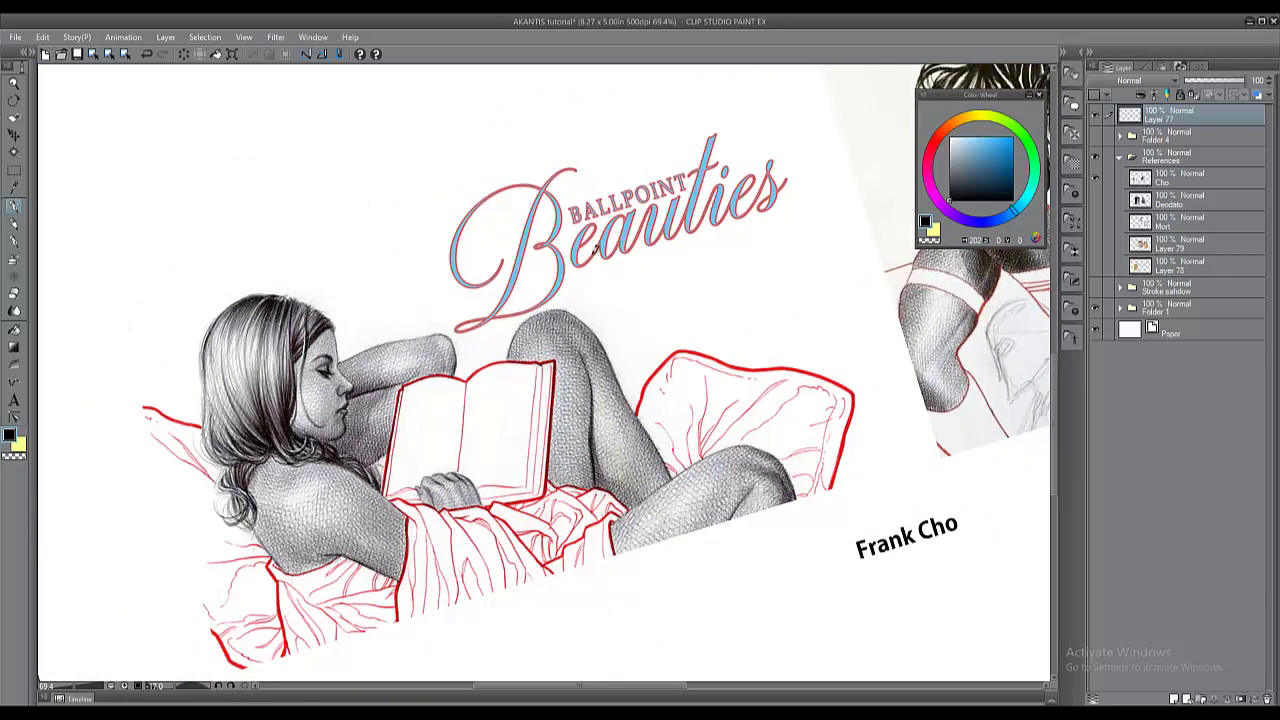
key("Tab")
left_click_drag(820, 314, 660, 334)
left_click_drag(748, 329, 743, 291)
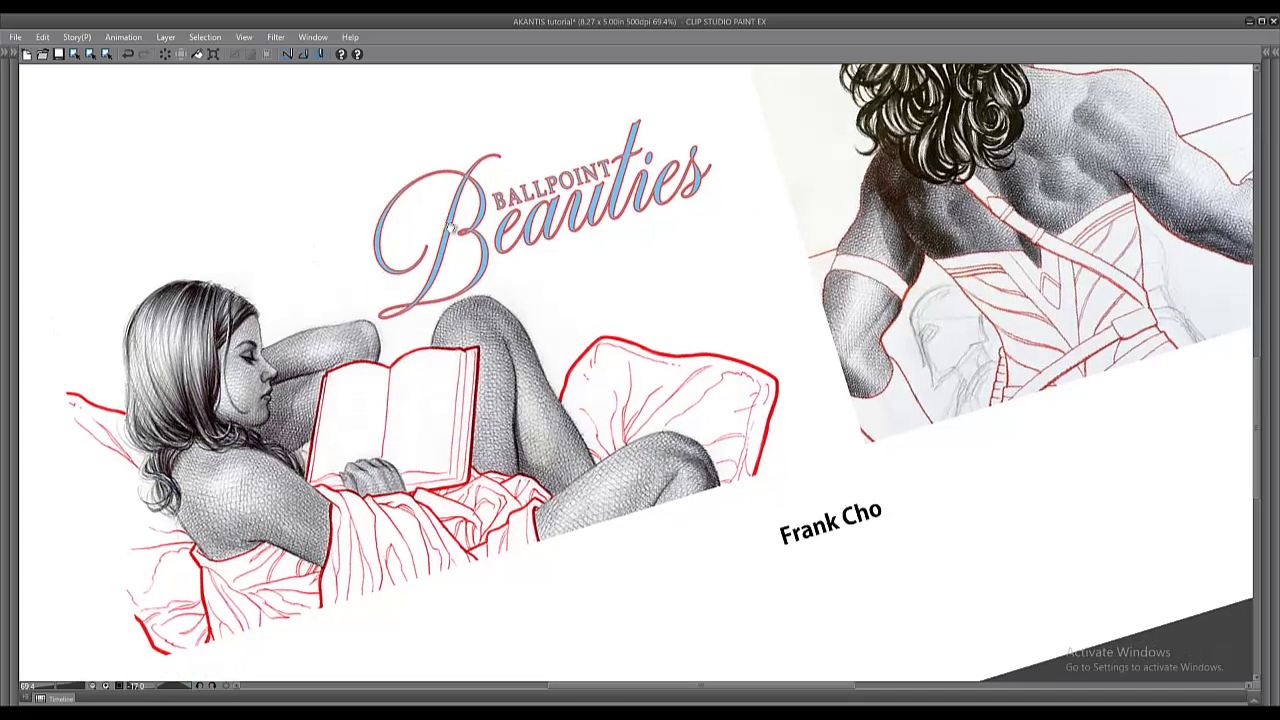
left_click_drag(636, 356, 582, 378)
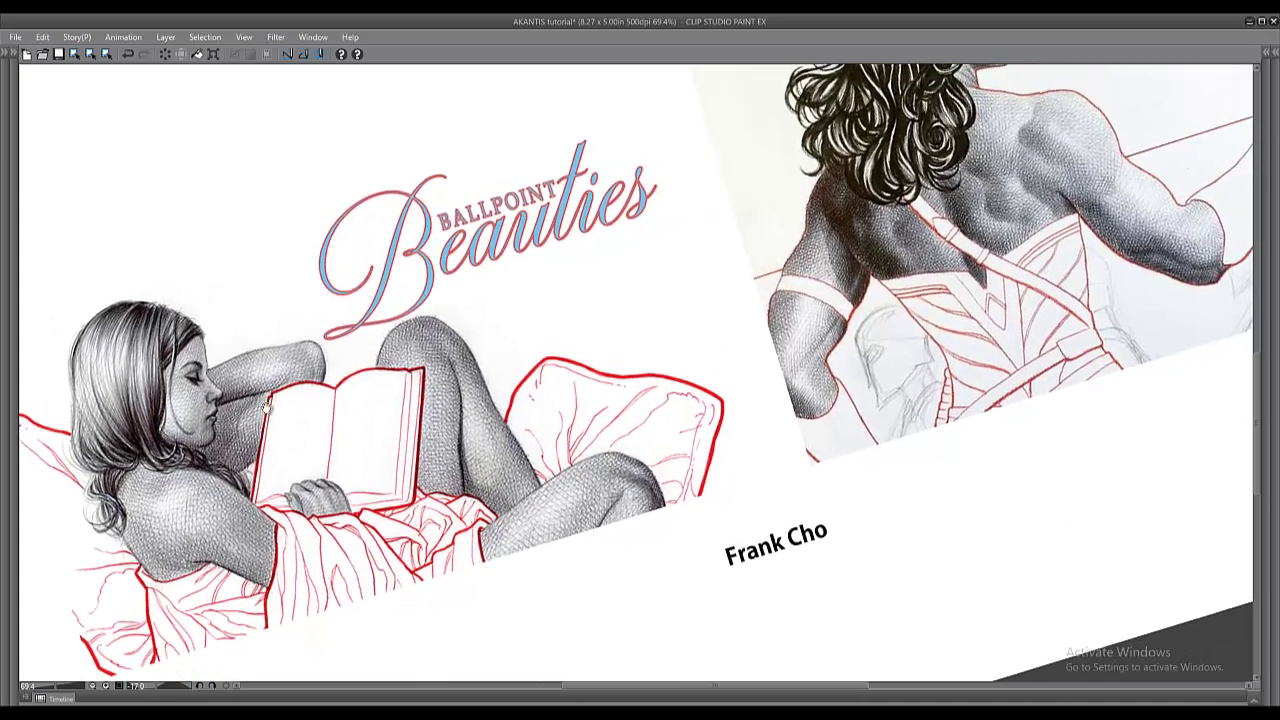
left_click_drag(930, 242, 677, 402)
left_click_drag(799, 396, 742, 348)
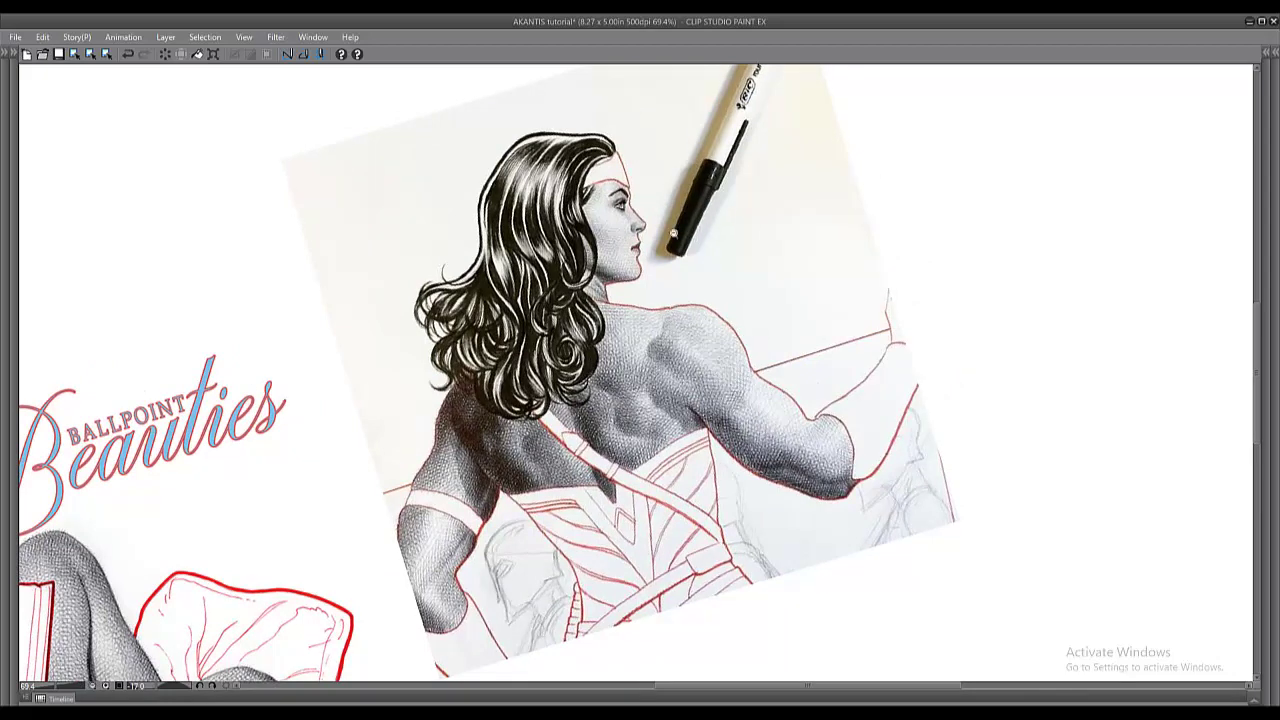
Restore the palettes, collapse and hide the References folder, and show Folder 4 with the grinning caricature sketch upright.
key("Tab")
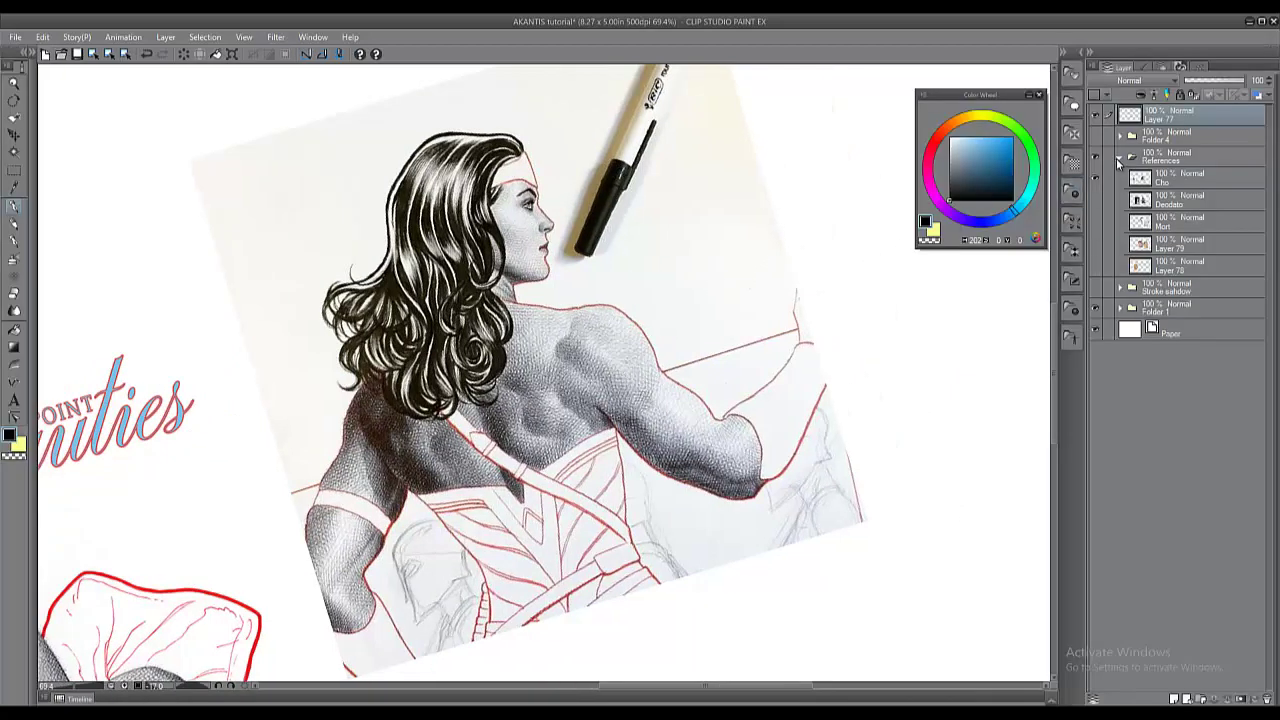
left_click(1119, 158)
left_click(1096, 157)
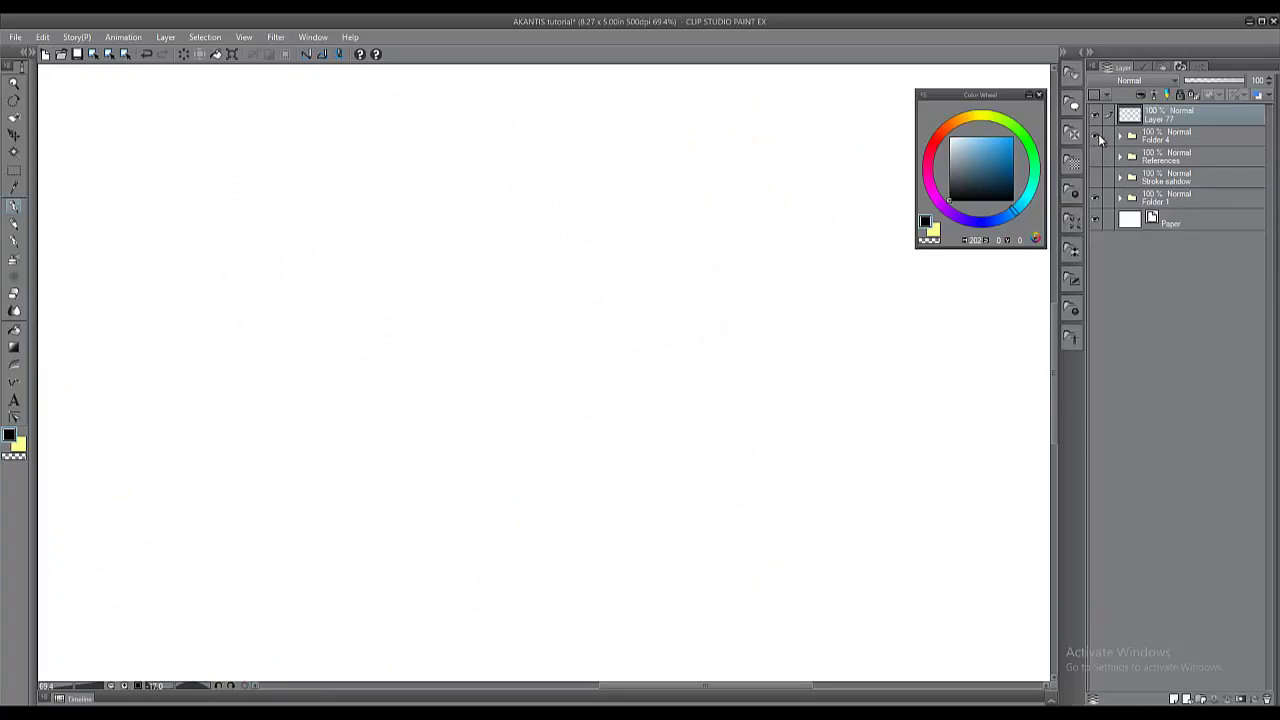
left_click_drag(660, 287, 737, 220)
left_click_drag(622, 272, 718, 243)
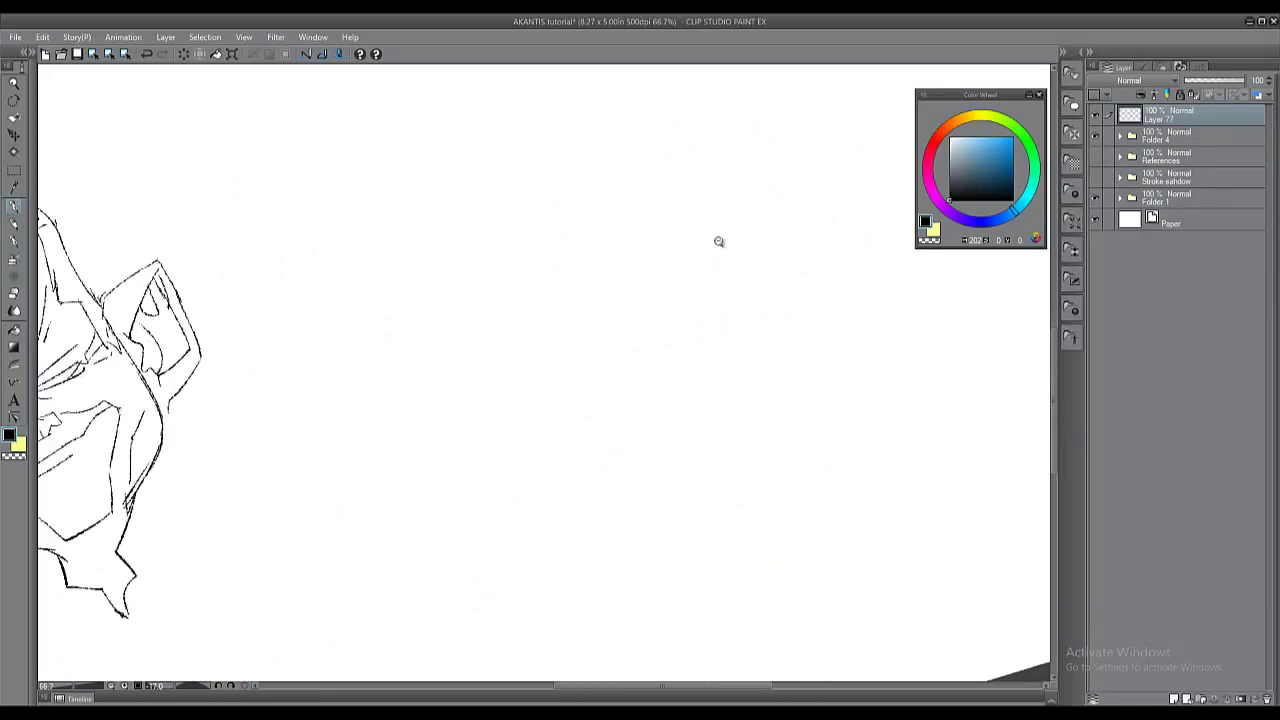
scroll(715, 244, "down", 2)
left_click_drag(620, 340, 796, 309)
left_click_drag(743, 239, 809, 369)
left_click_drag(796, 285, 811, 358)
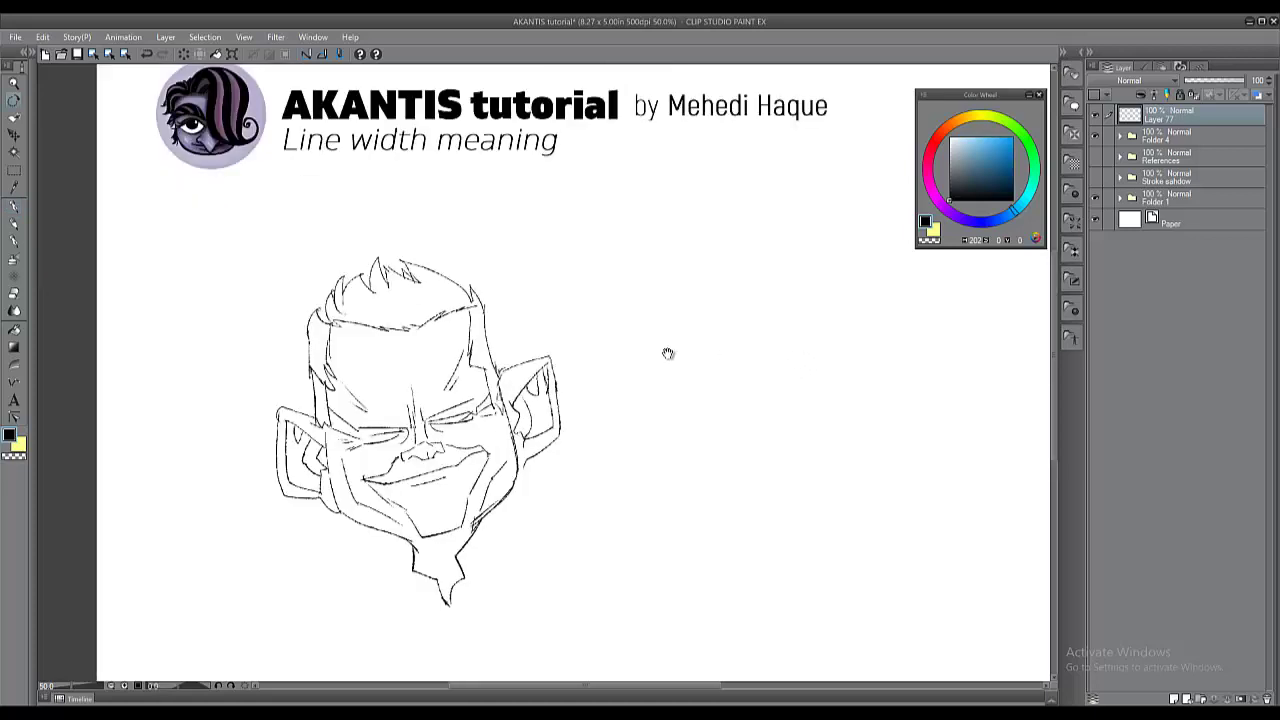
left_click_drag(669, 354, 716, 379)
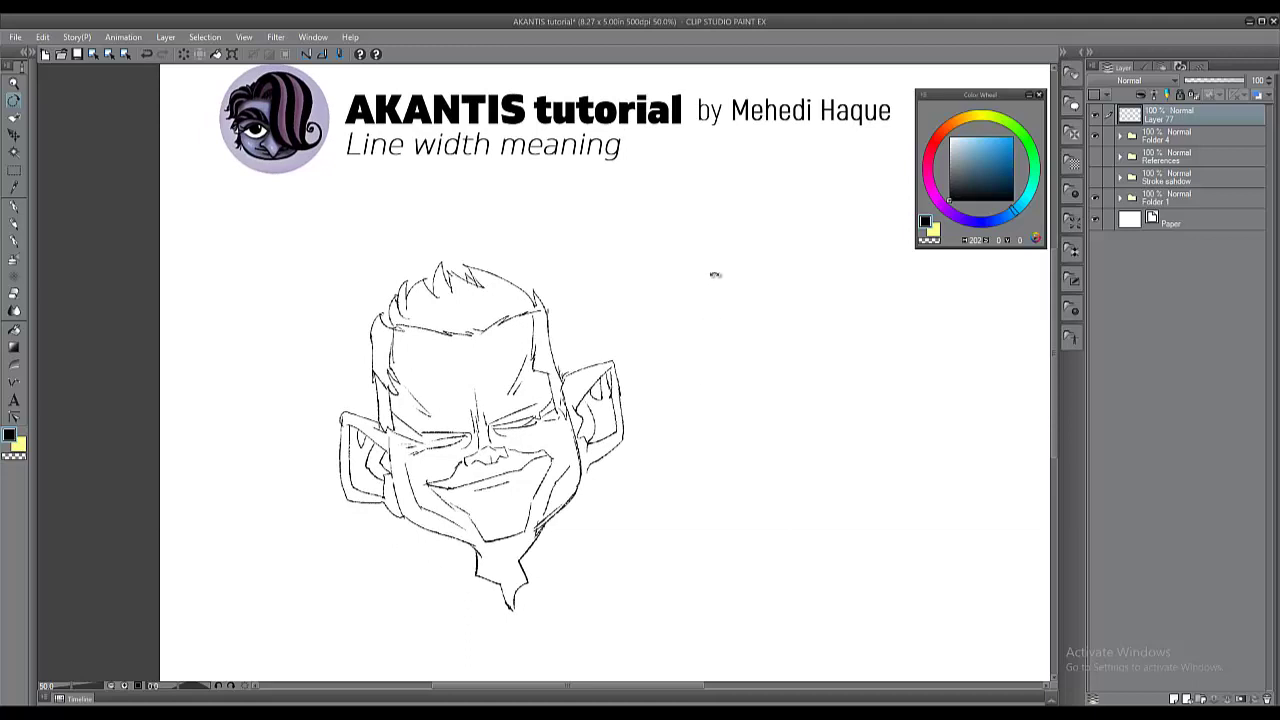
Expand Folder 4, select the Flat line layer and show the Front layer with the inked caricature head.
left_click(1120, 137)
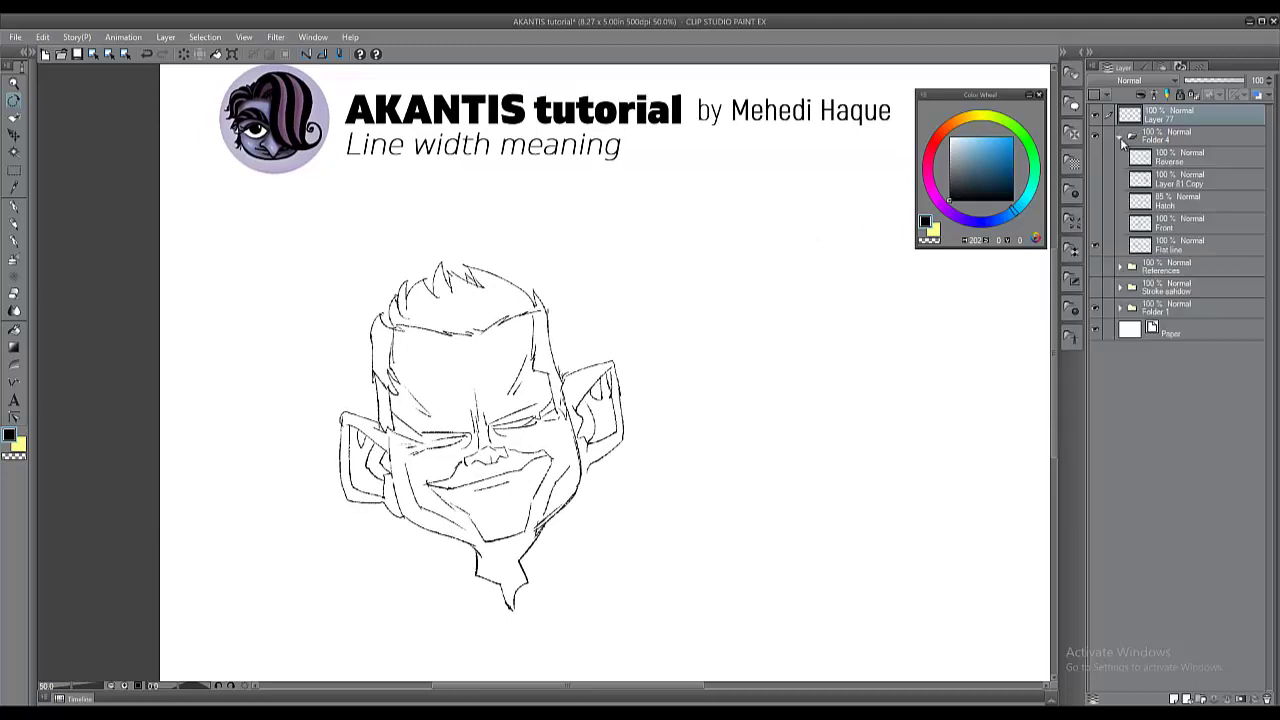
left_click(1151, 252)
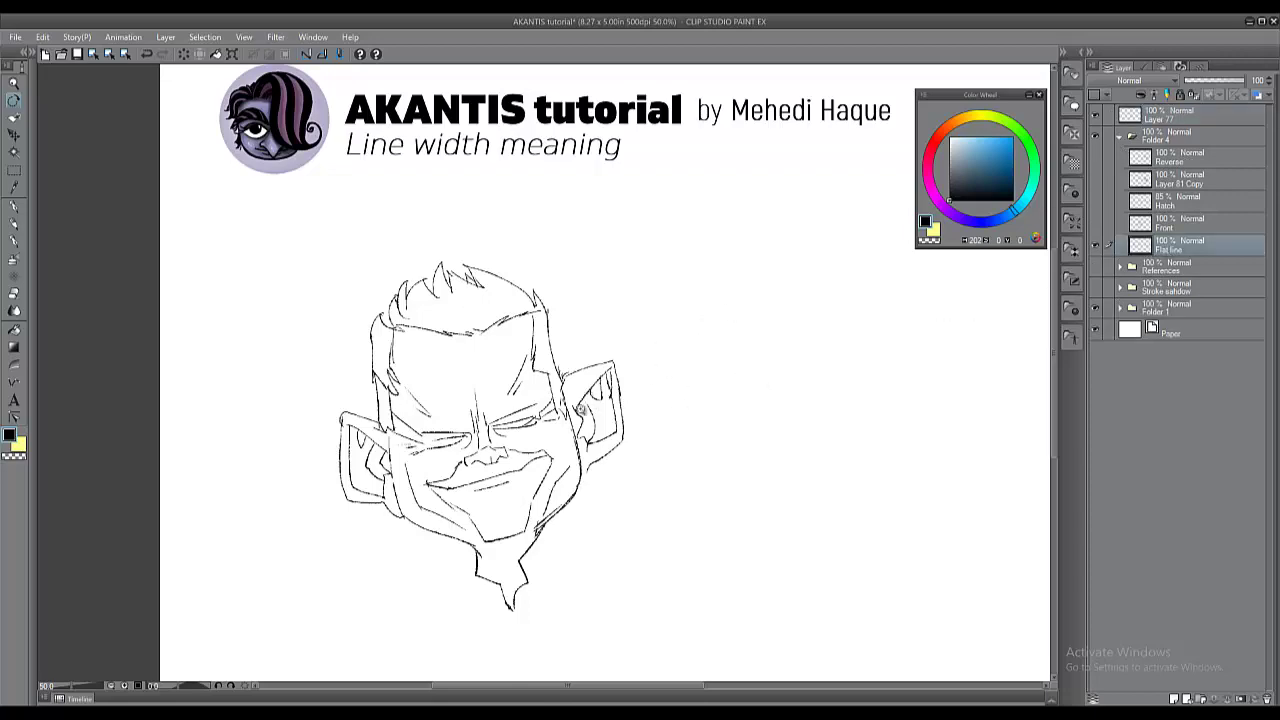
scroll(588, 410, "up", 1)
left_click_drag(524, 436, 550, 454)
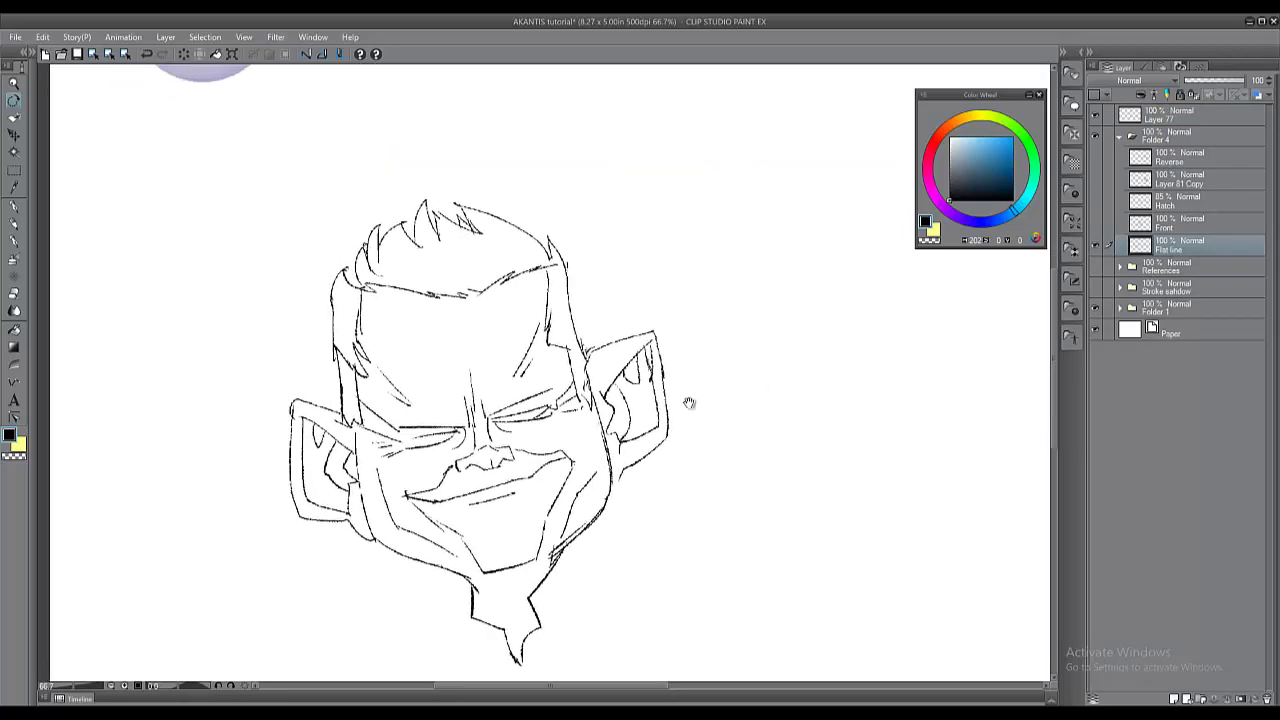
left_click(1095, 223)
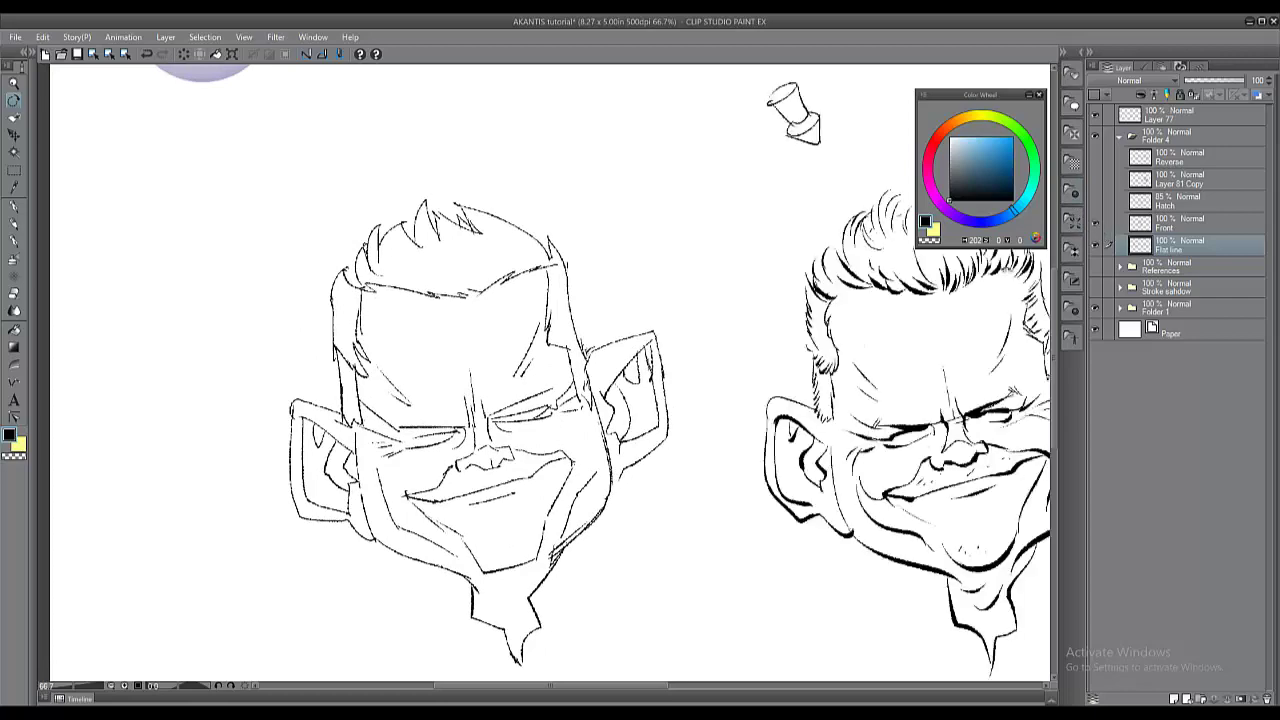
left_click_drag(924, 360, 627, 404)
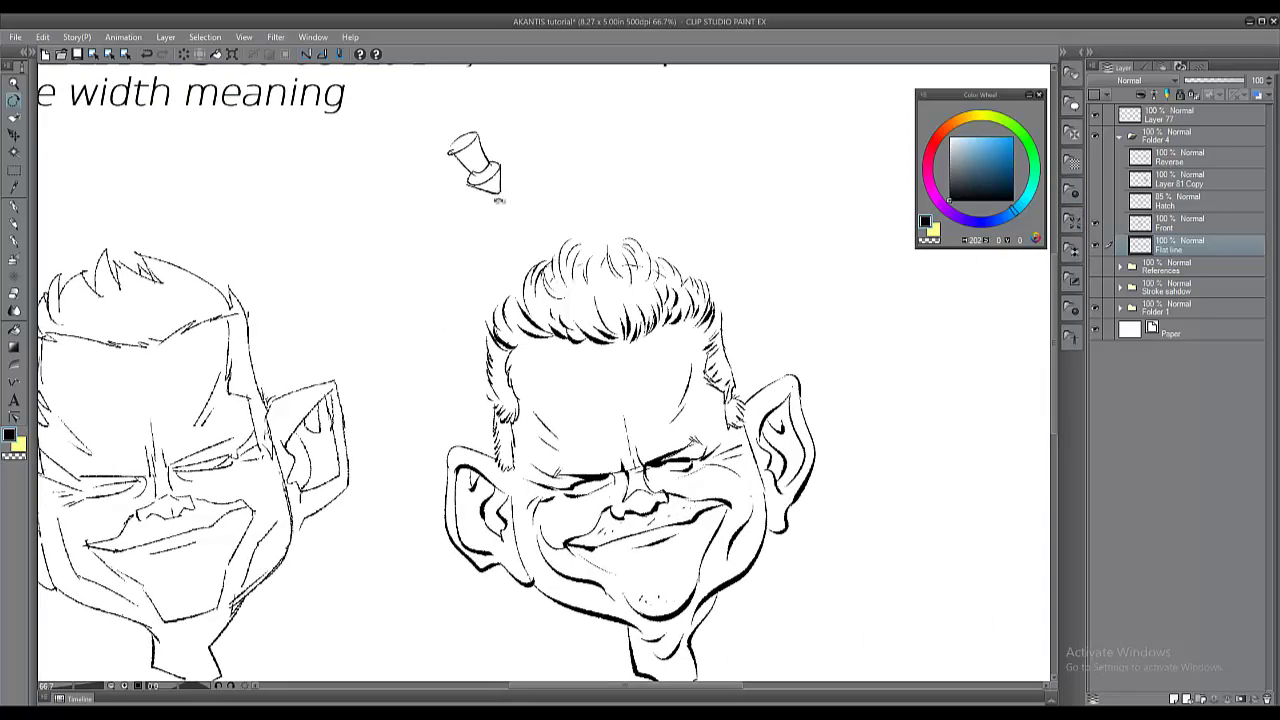
Draw a thin arrow beside the small torch sketch above the inked head to mark the light direction.
left_click_drag(515, 139, 543, 190)
mouse_move(639, 390)
left_mouse_down()
mouse_move(692, 323)
mouse_move(723, 307)
left_mouse_up()
scroll(670, 430, "down", 2)
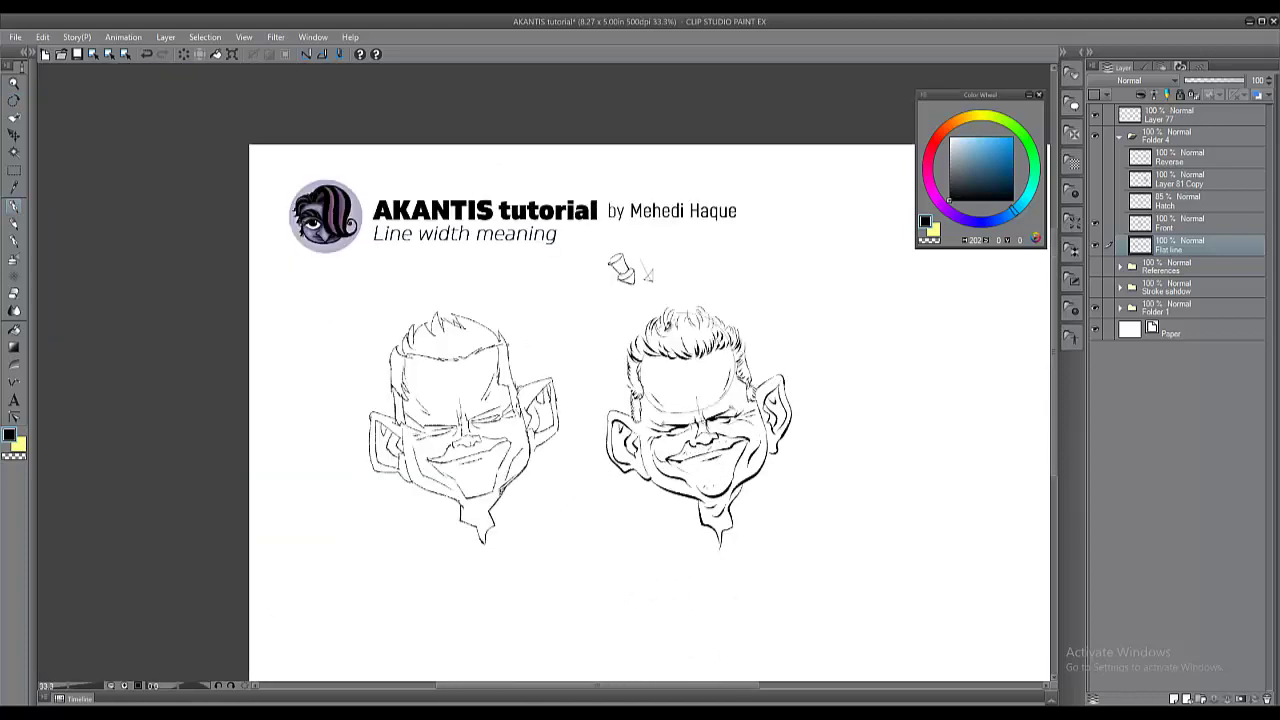
Try thicker shadow strokes along the chin and smile fold of the inked head, and undo them.
scroll(722, 470, "up", 1)
left_click_drag(734, 489, 760, 419)
key("ctrl+z")
scroll(740, 458, "up", 1)
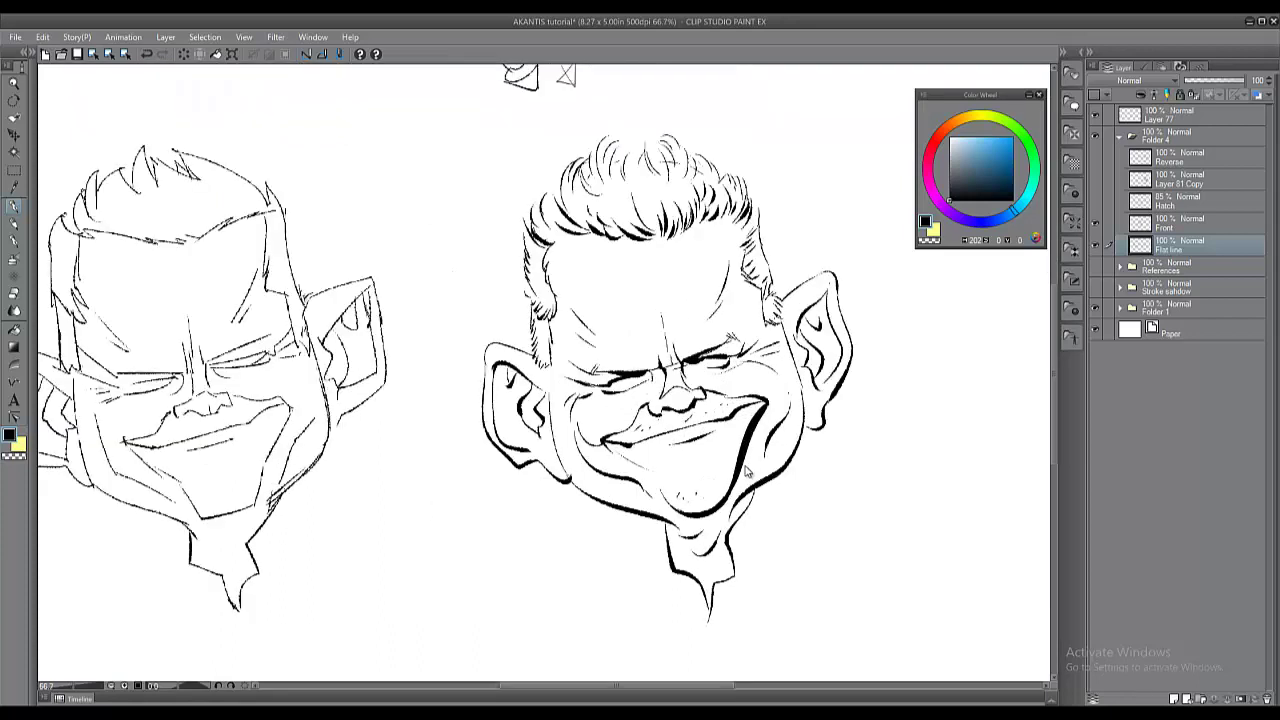
mouse_move(662, 497)
left_mouse_down()
mouse_move(729, 488)
mouse_move(737, 471)
mouse_move(727, 499)
mouse_move(742, 472)
left_mouse_up()
key("ctrl+z")
key("ctrl+z")
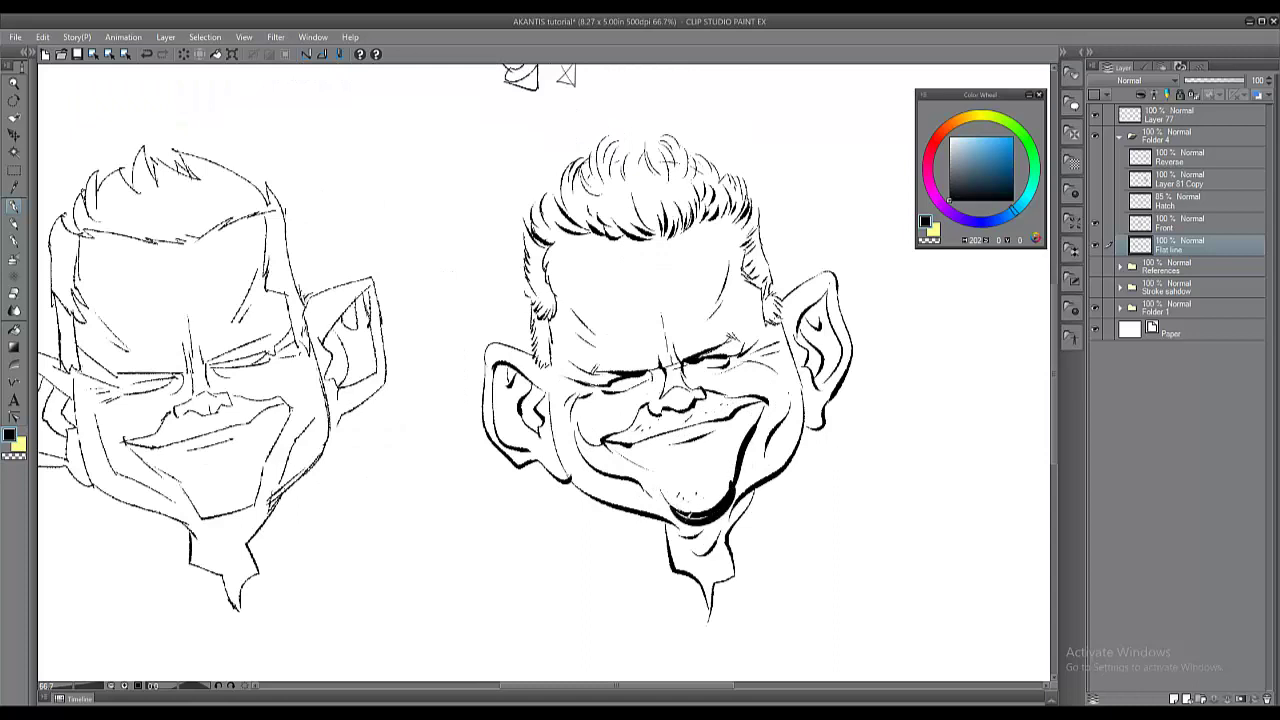
key("ctrl+z")
mouse_move(670, 503)
left_mouse_down()
mouse_move(732, 475)
mouse_move(643, 482)
left_mouse_up()
key("ctrl+z")
key("ctrl+z")
key("ctrl+z")
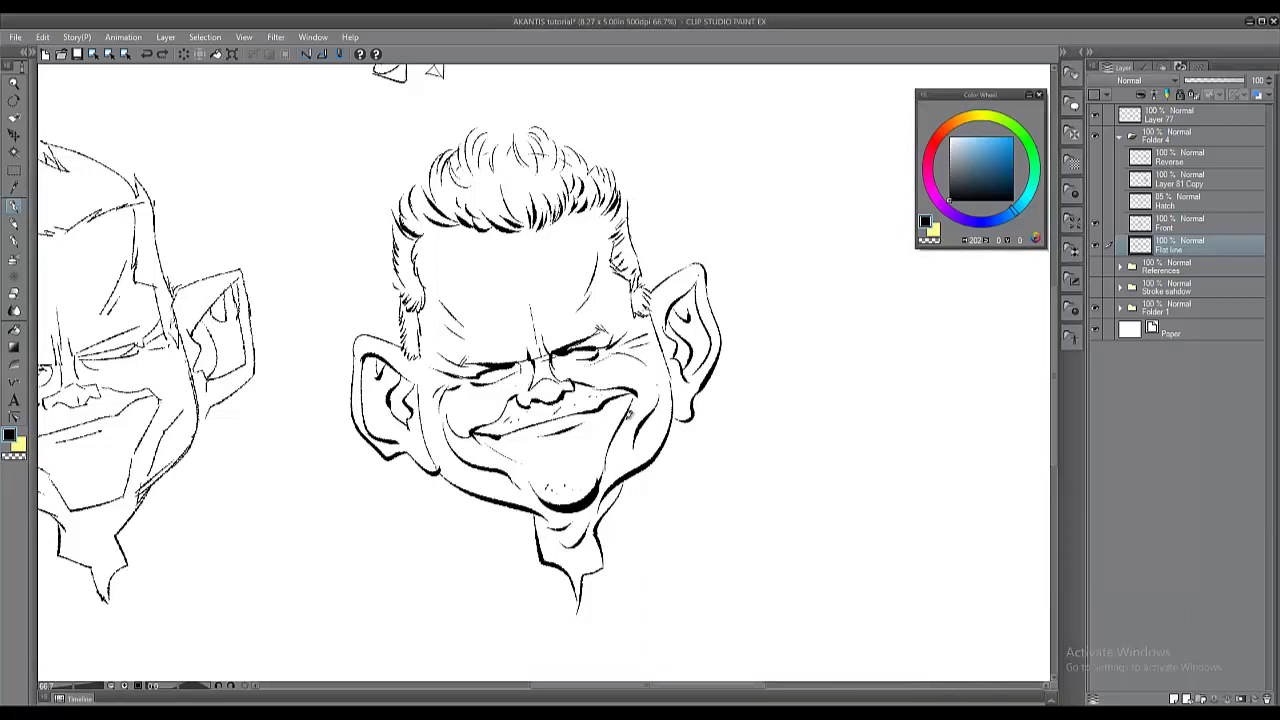
key("ctrl+z")
Try one more light-direction stroke by the torch sketch above the inked head, and undo it.
mouse_move(613, 477)
left_mouse_down()
mouse_move(635, 455)
mouse_move(655, 461)
mouse_move(695, 532)
mouse_move(678, 557)
mouse_move(669, 542)
left_mouse_up()
left_click_drag(477, 154, 496, 223)
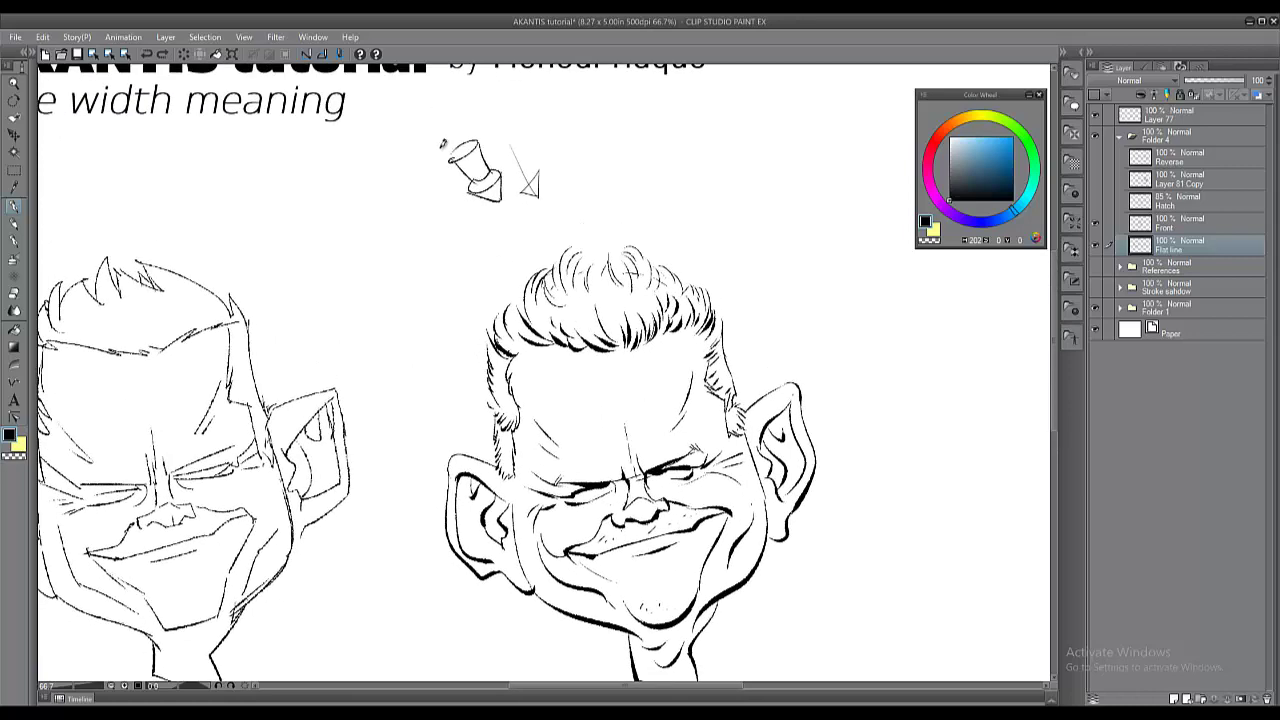
mouse_move(437, 132)
left_mouse_down()
mouse_move(435, 197)
mouse_move(537, 198)
left_mouse_up()
key("ctrl+z")
left_click_drag(682, 355, 638, 325)
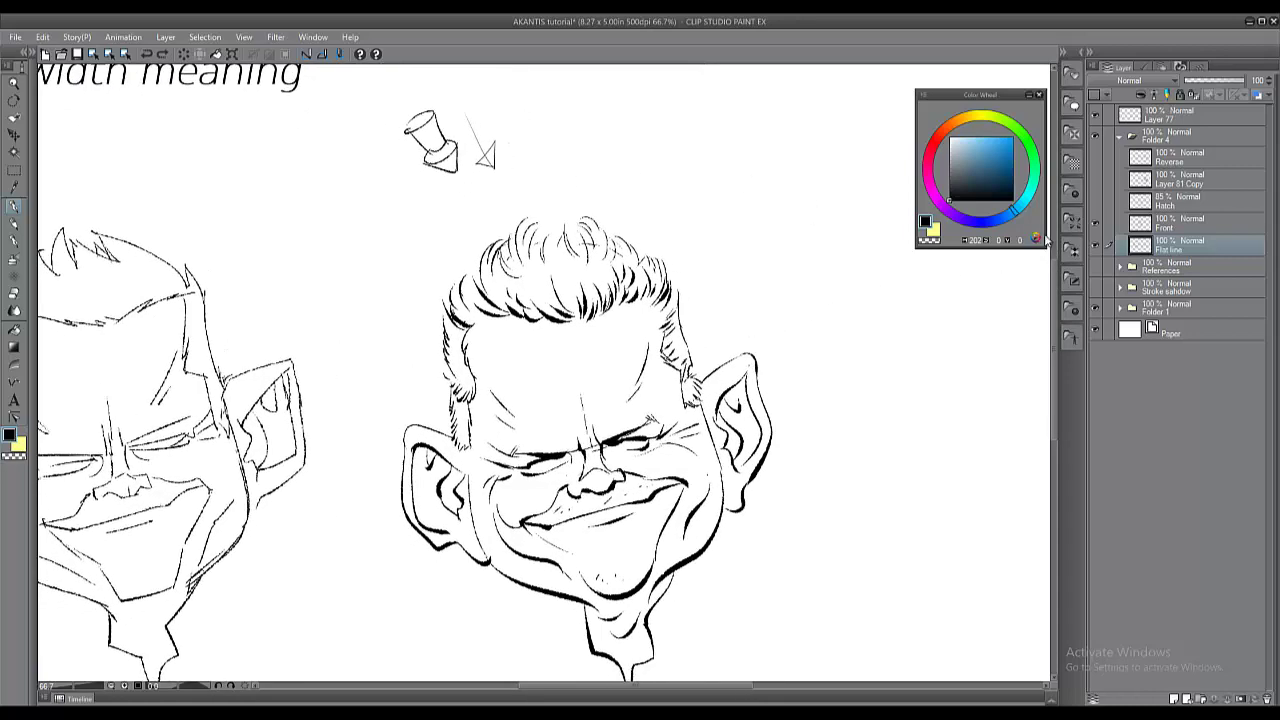
Show the Hatch layer over the inked caricature head.
scroll(578, 457, "down", 3)
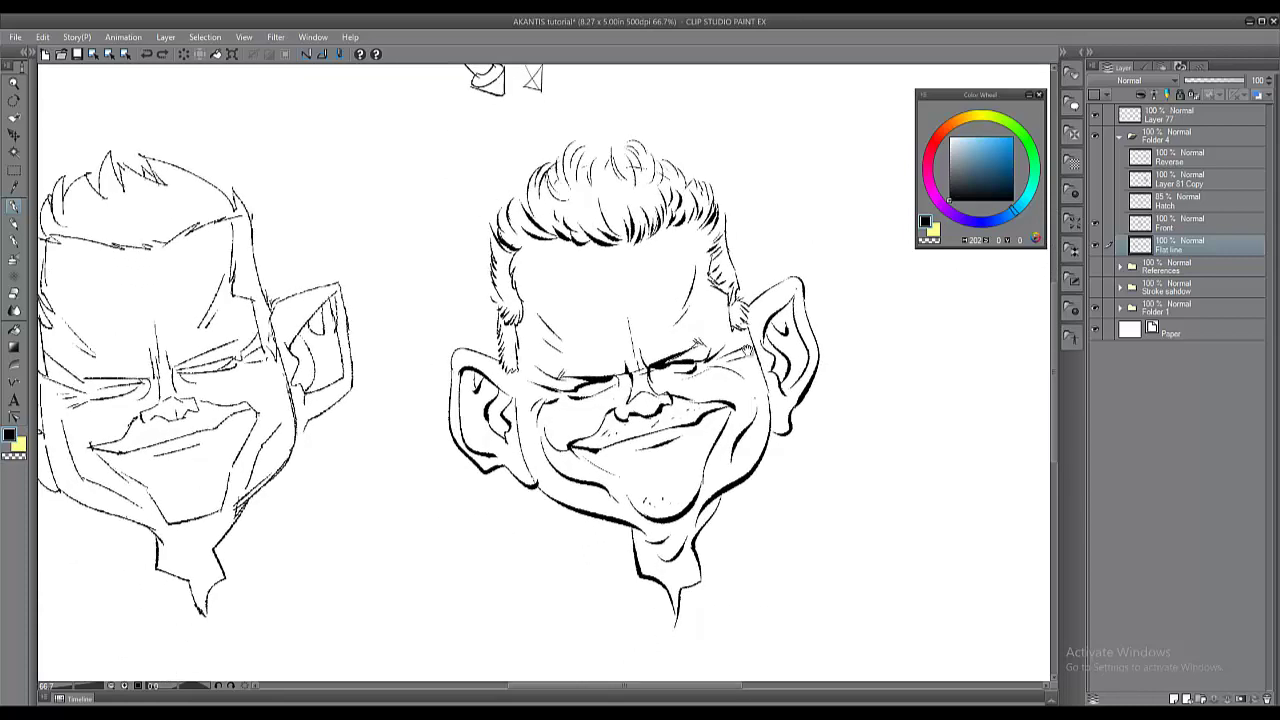
left_click_drag(578, 457, 528, 476)
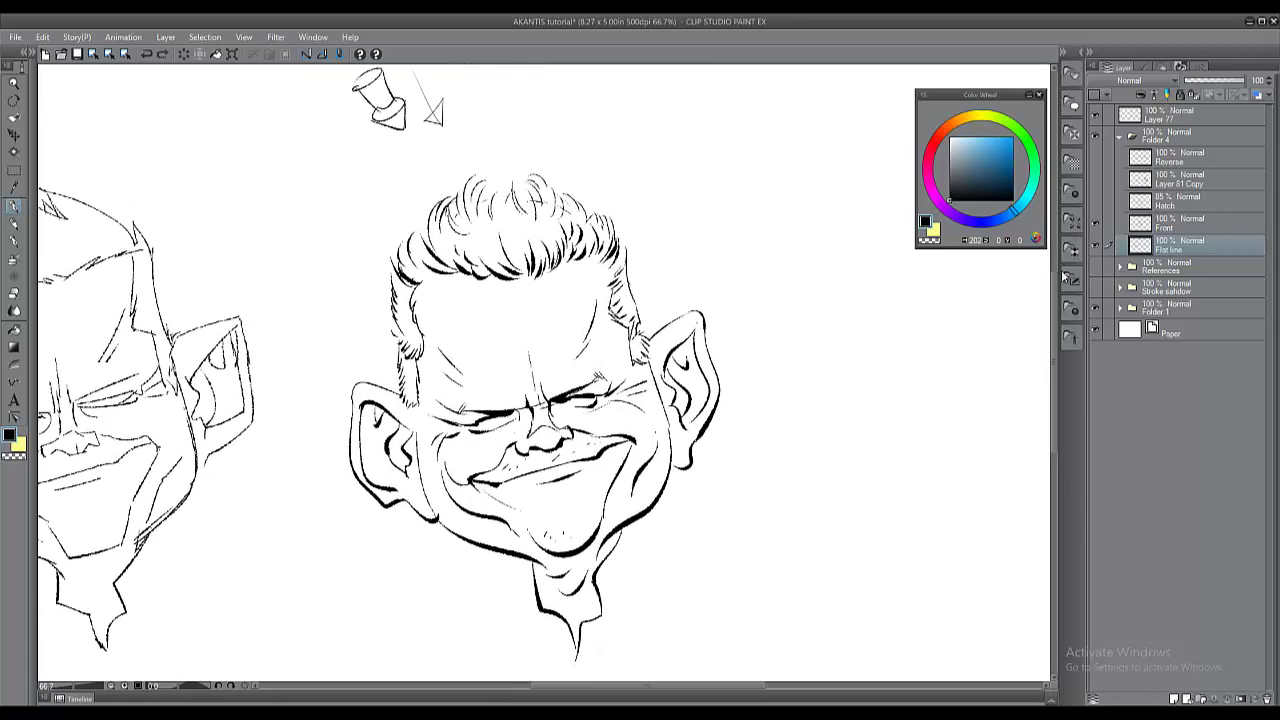
left_click(1096, 201)
left_click_drag(603, 375, 636, 298)
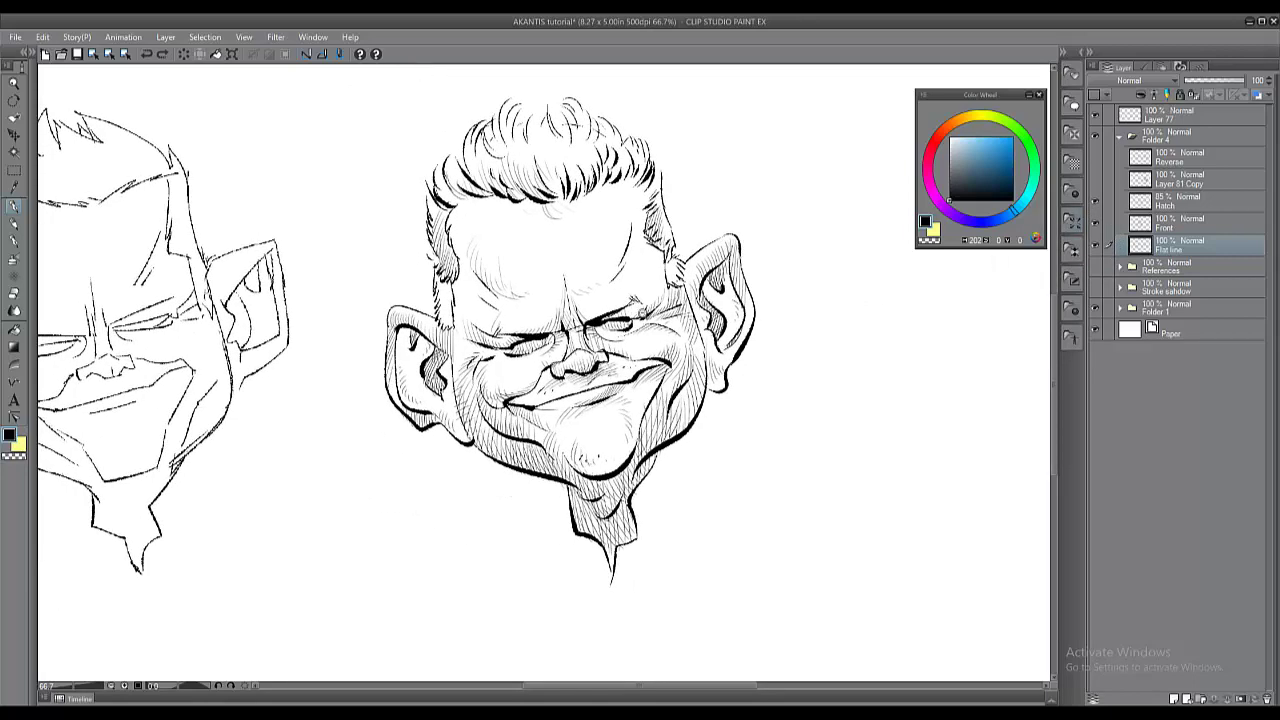
scroll(650, 310, "down", 1)
scroll(658, 320, "down", 1)
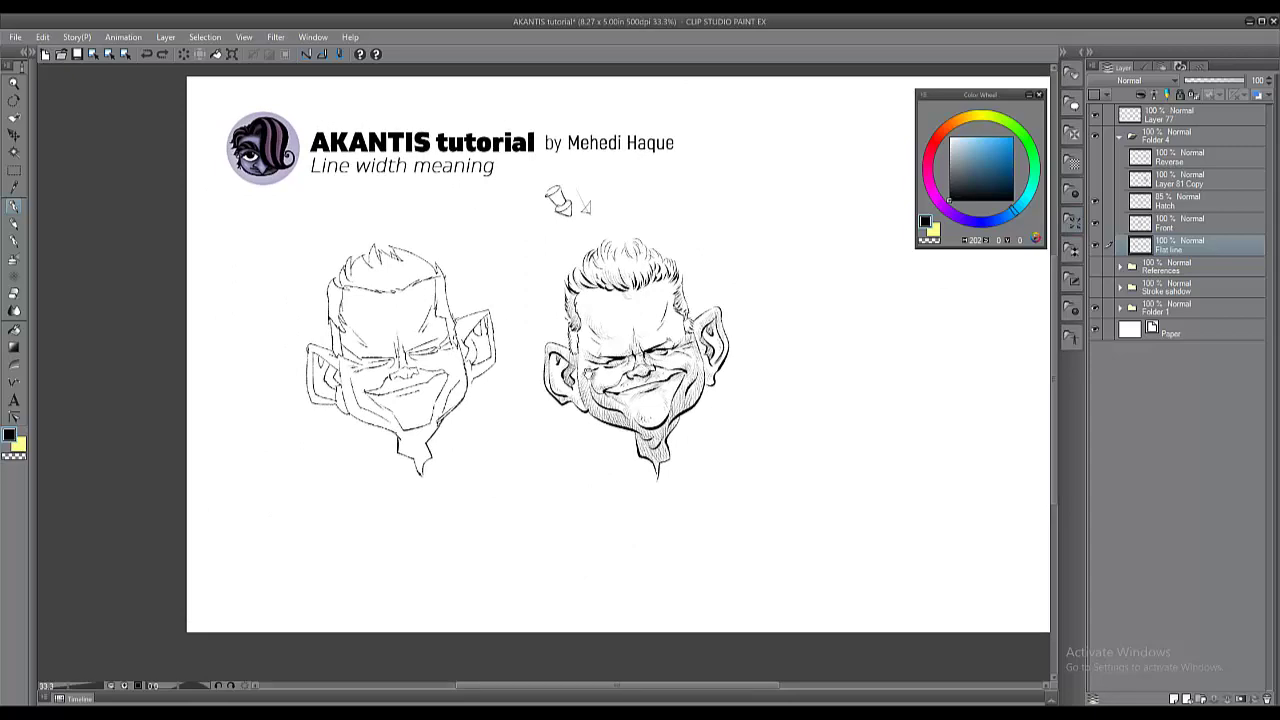
Try circling the lower part of the hatched head with a freehand loop, and undo it.
mouse_move(768, 352)
left_mouse_down()
mouse_move(760, 386)
mouse_move(518, 358)
left_mouse_up()
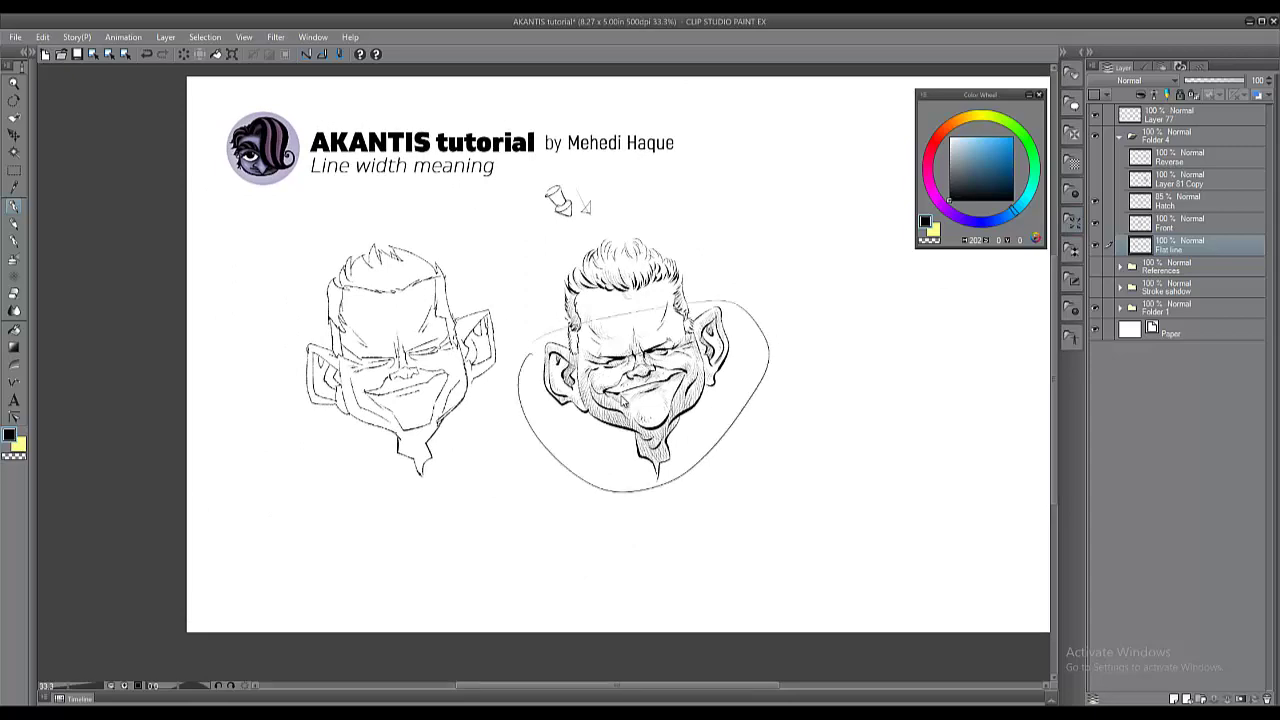
key("ctrl+z")
scroll(648, 415, "up", 2)
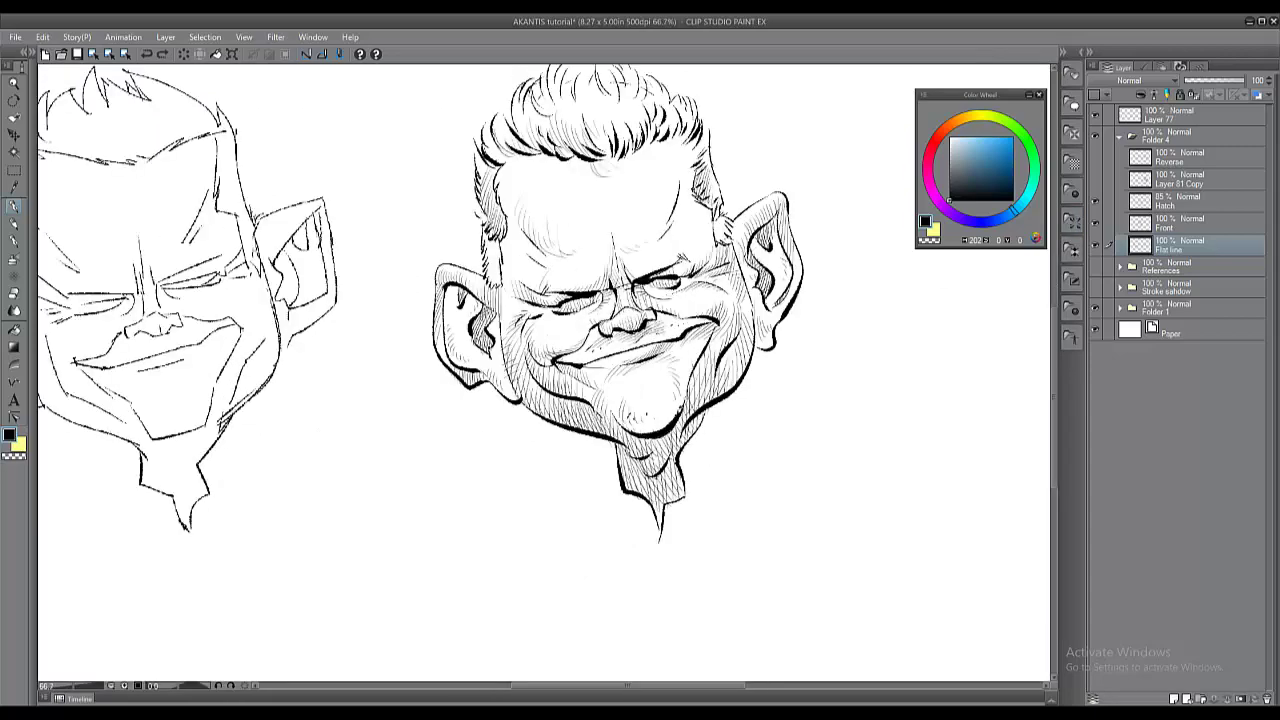
Try extra strokes around the jaw and neck of the hatched head, and undo them all.
left_click_drag(744, 434, 670, 450)
left_click_drag(722, 378, 738, 374)
mouse_move(715, 457)
left_mouse_down()
mouse_move(775, 441)
mouse_move(773, 423)
mouse_move(742, 458)
mouse_move(757, 445)
mouse_move(743, 438)
left_mouse_up()
key("ctrl+z")
key("ctrl+z")
key("ctrl+z")
key("ctrl+z")
key("ctrl+z")
key("ctrl+z")
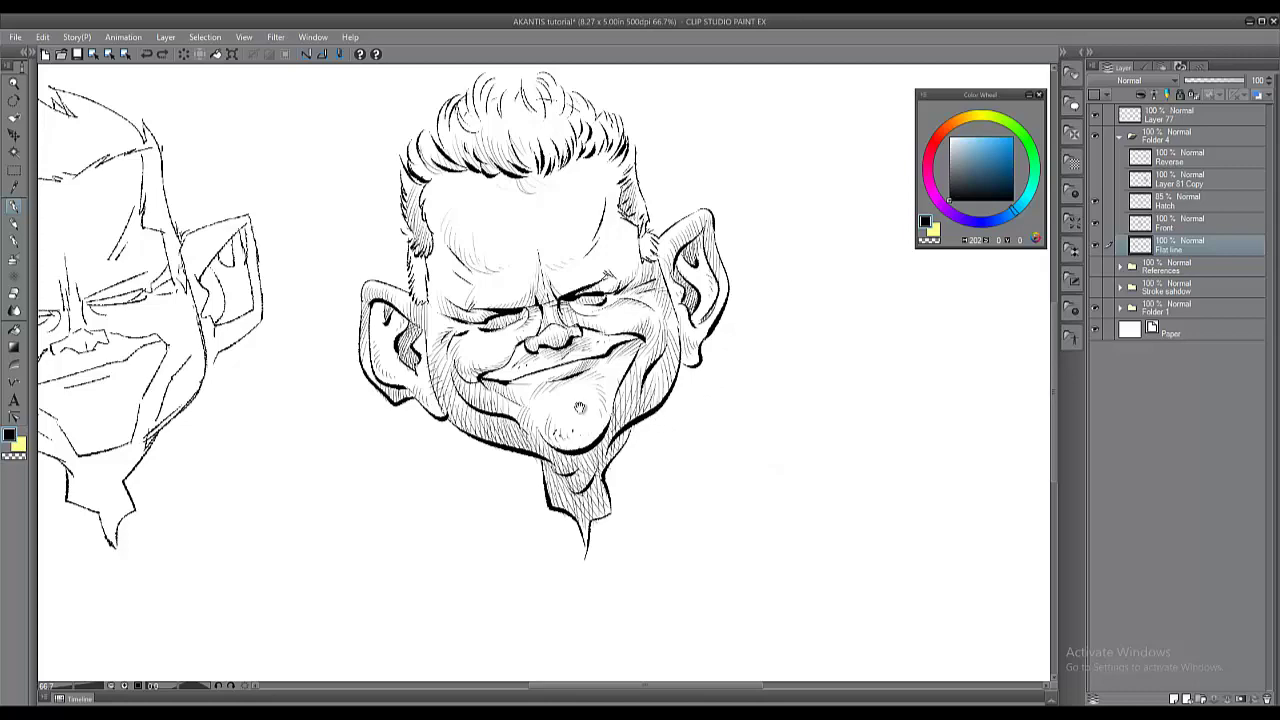
Try a freehand curve of varying thickness in the blank area beside the hatched face, and undo it.
left_click_drag(657, 420, 690, 436)
scroll(686, 453, "up", 1)
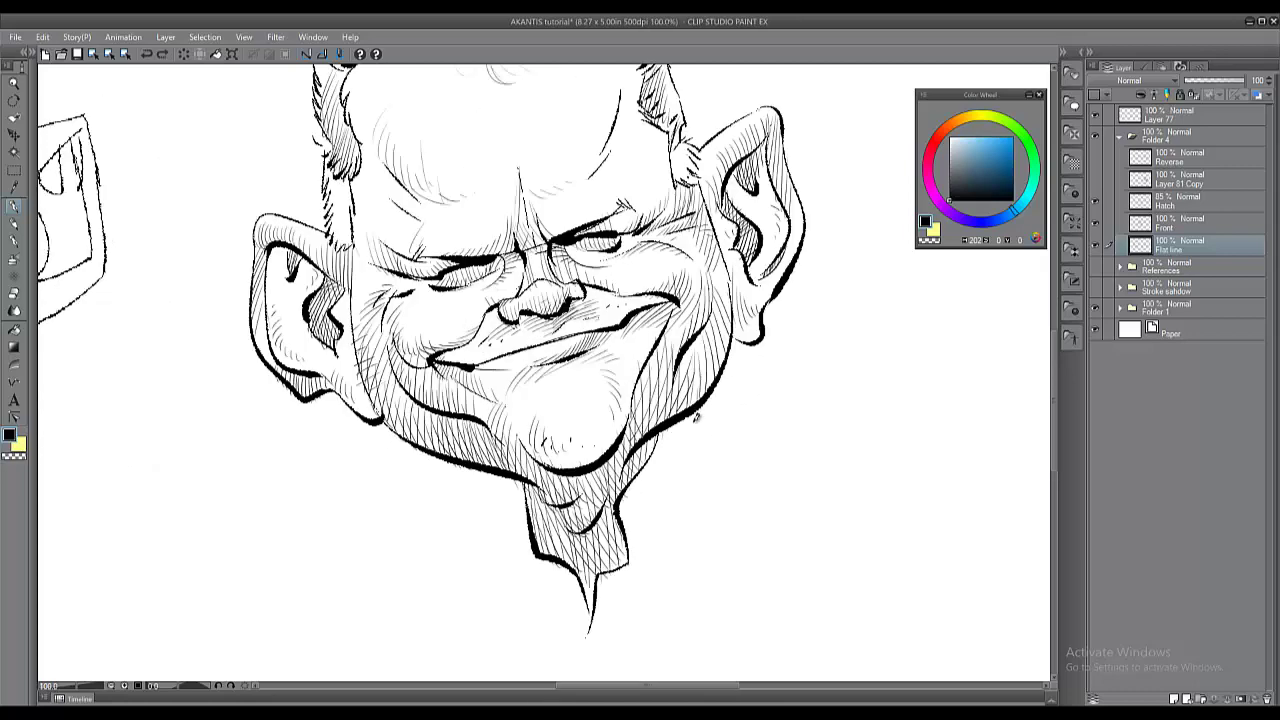
left_click_drag(835, 347, 671, 616)
left_click_drag(756, 470, 613, 468)
key("ctrl+z")
mouse_move(772, 190)
left_mouse_down()
mouse_move(829, 330)
mouse_move(637, 563)
left_mouse_up()
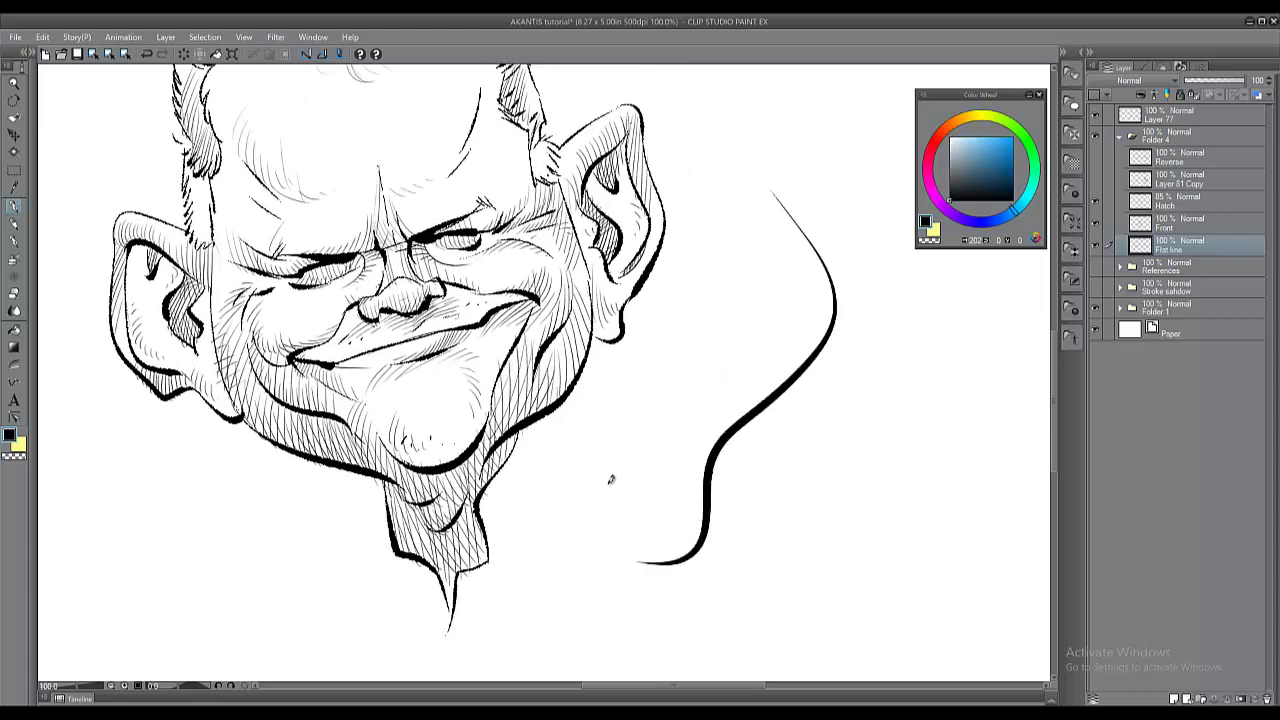
key("ctrl+z")
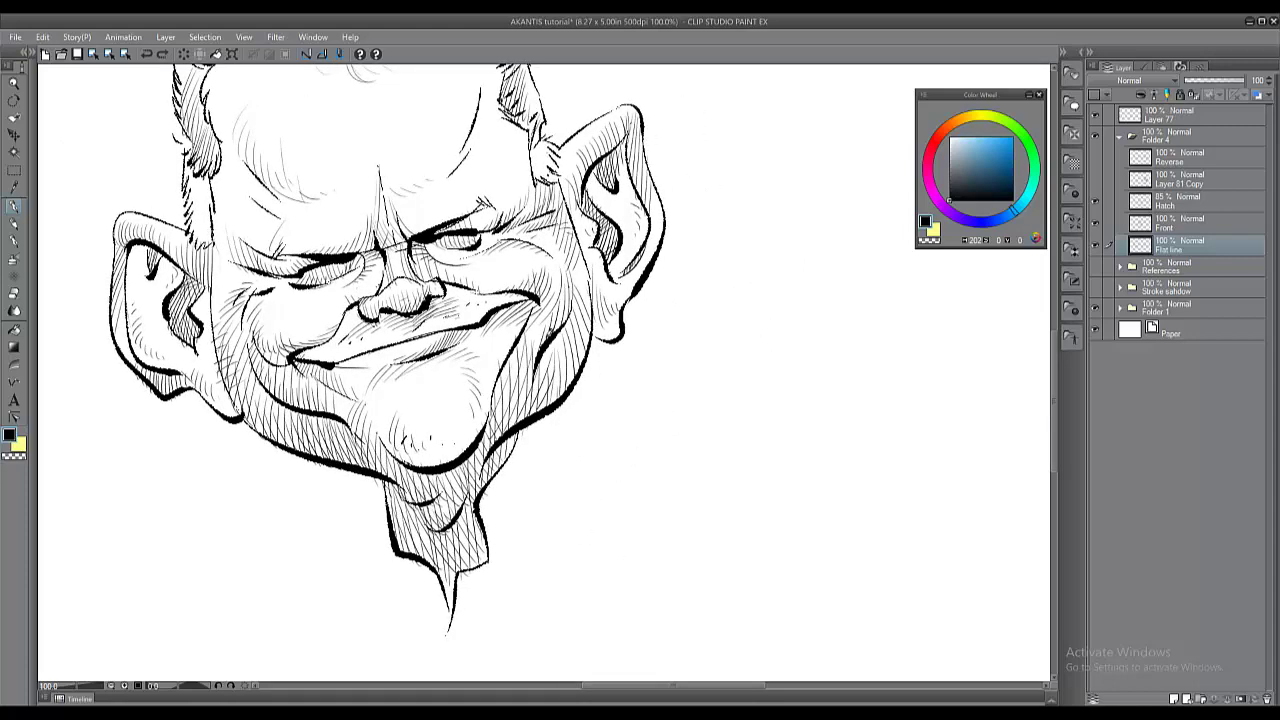
Examine the hatching on the cheeks, chin, ears and eyes of the inked head, up close and from afar.
left_click_drag(476, 312, 624, 347)
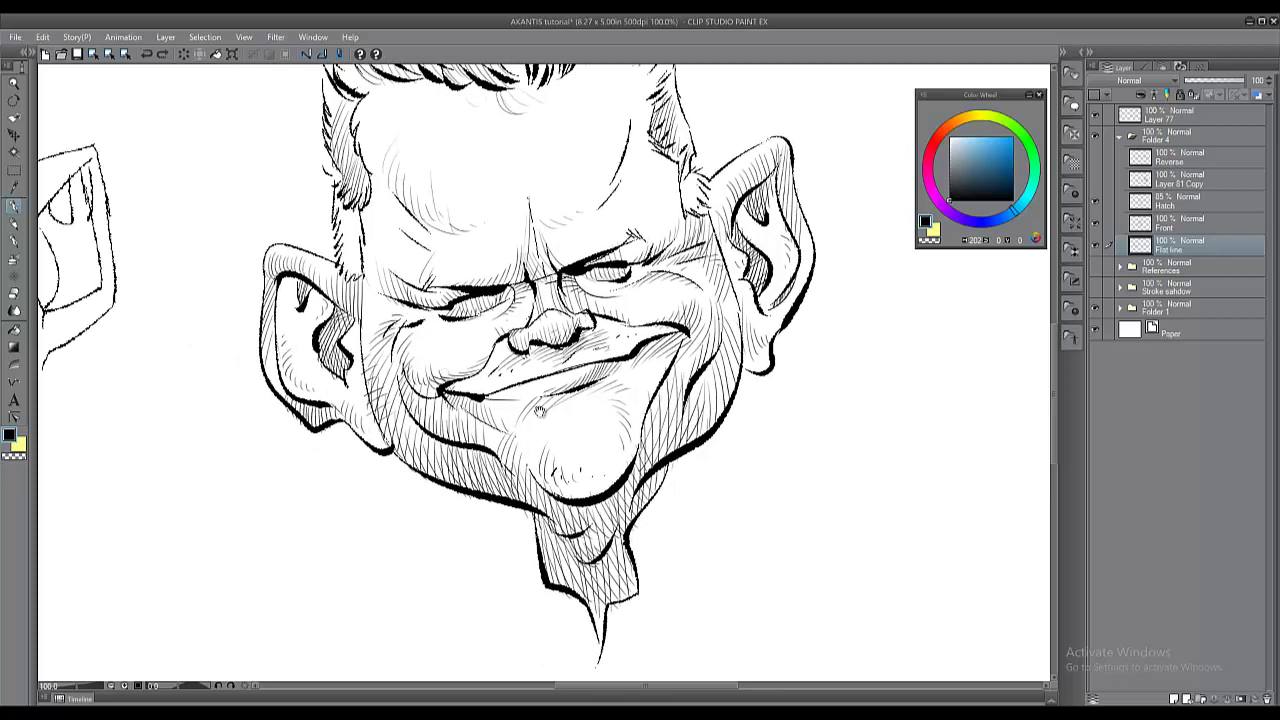
left_click_drag(541, 412, 593, 388)
scroll(594, 388, "down", 2)
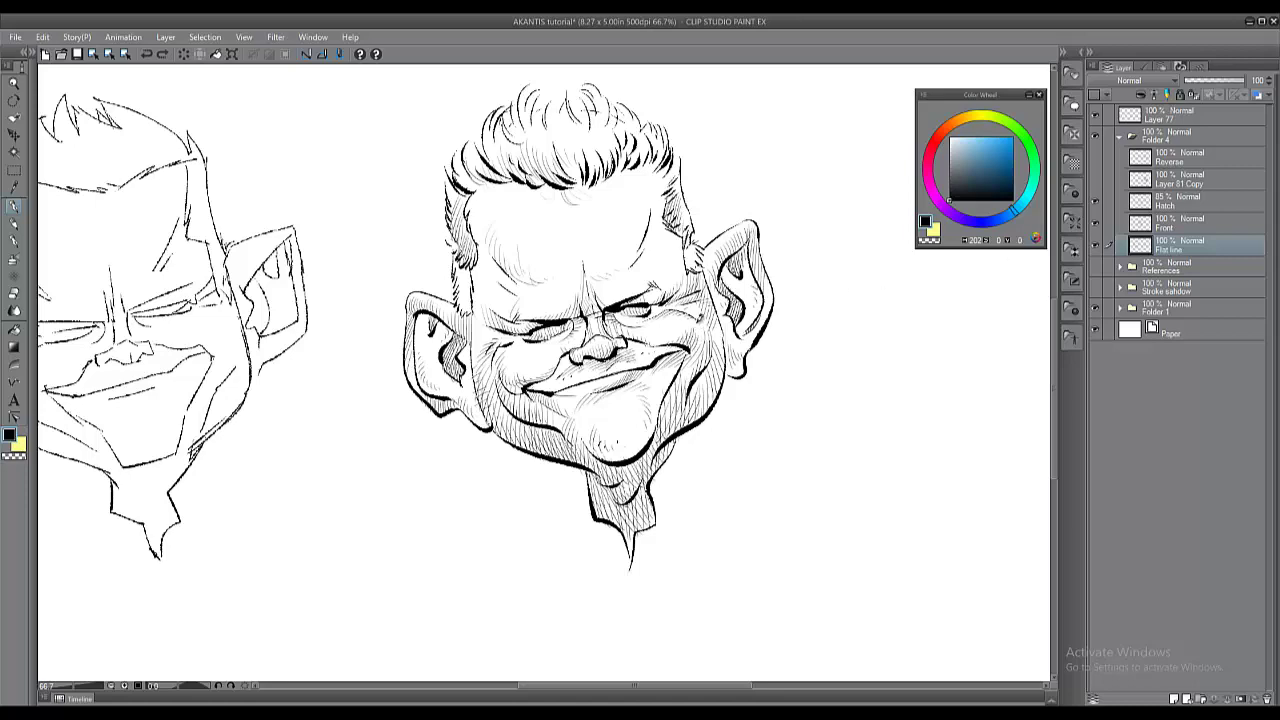
scroll(548, 379, "up", 2)
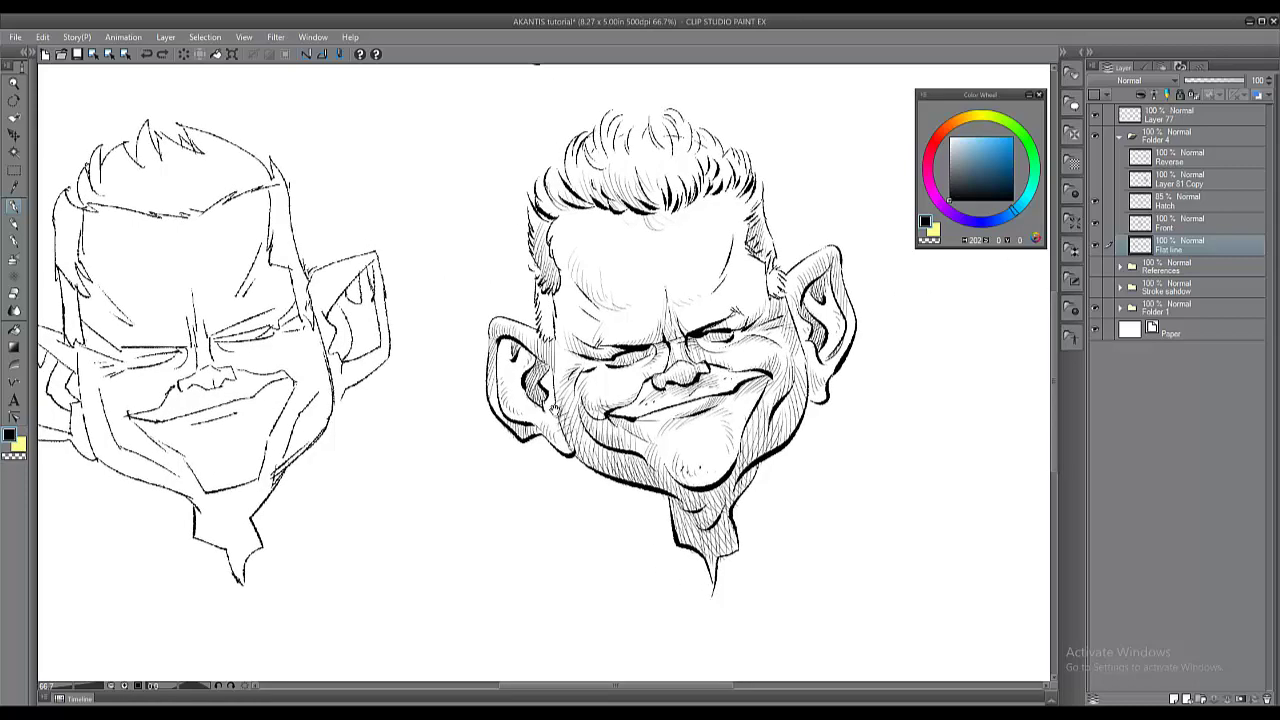
scroll(548, 376, "up", 1)
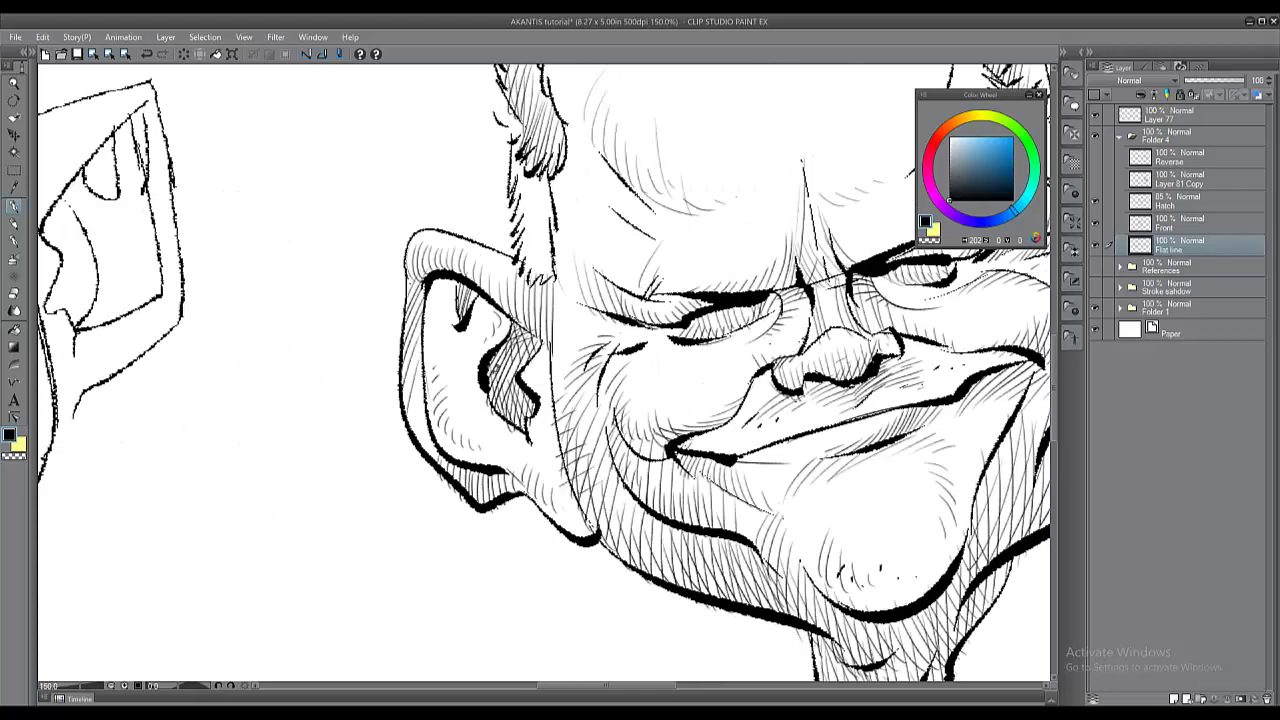
scroll(566, 378, "down", 2)
scroll(598, 398, "up", 1)
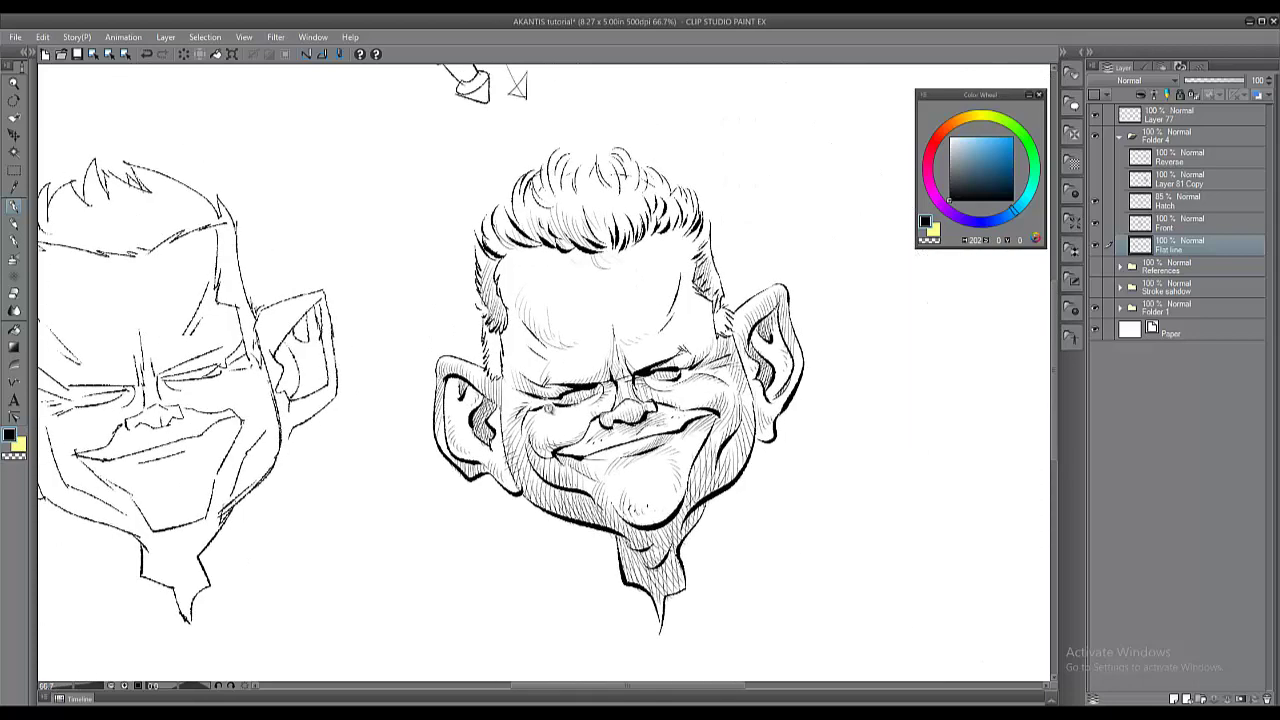
scroll(598, 398, "down", 1)
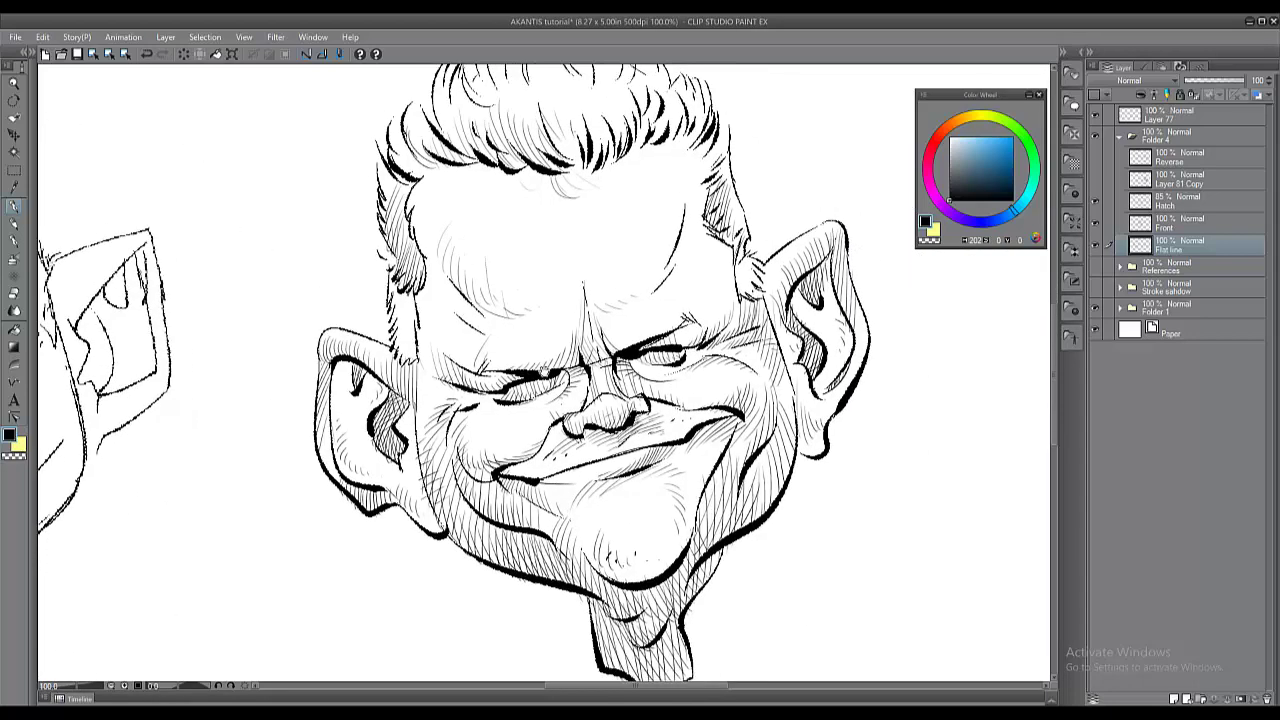
scroll(566, 376, "up", 1)
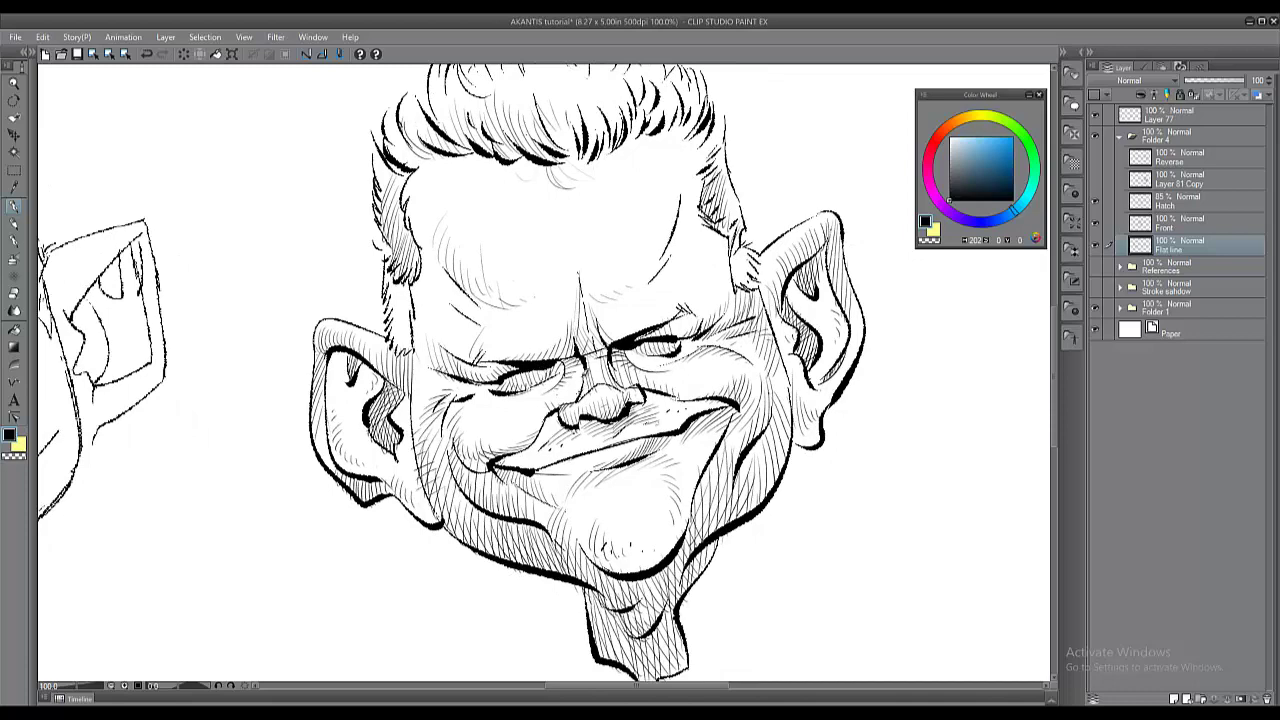
scroll(640, 380, "down", 2)
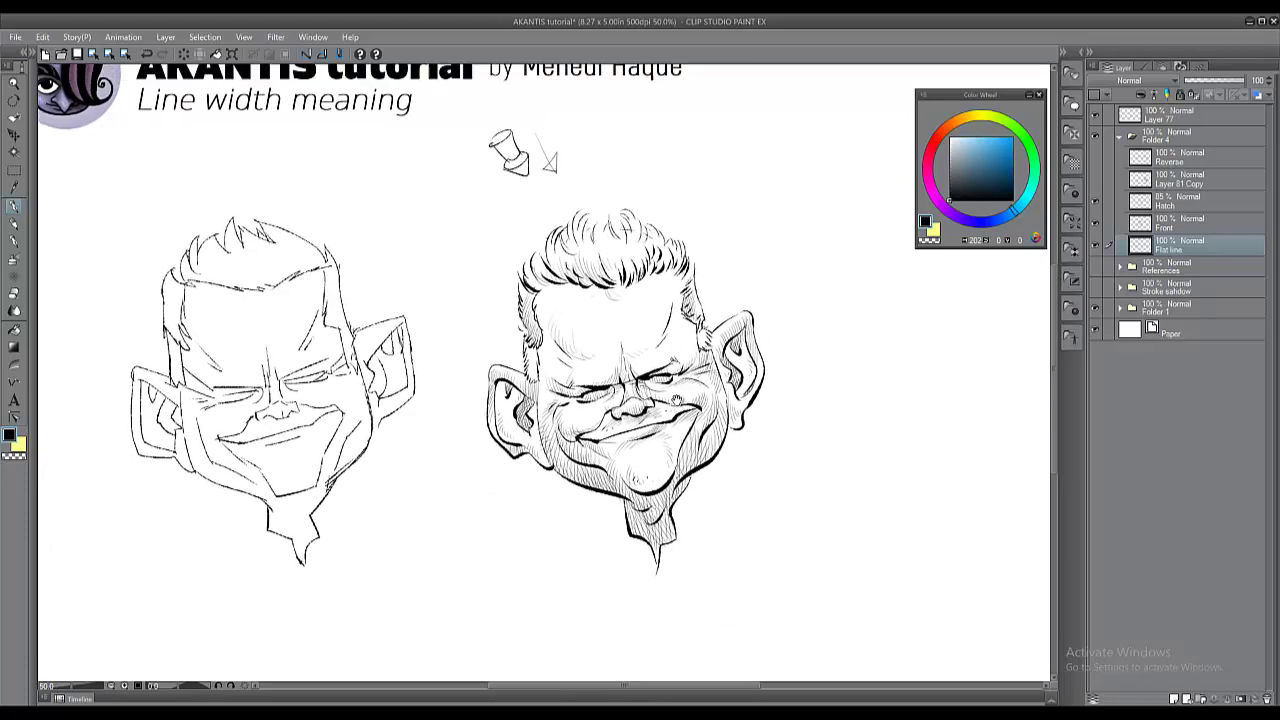
left_click_drag(677, 400, 595, 388)
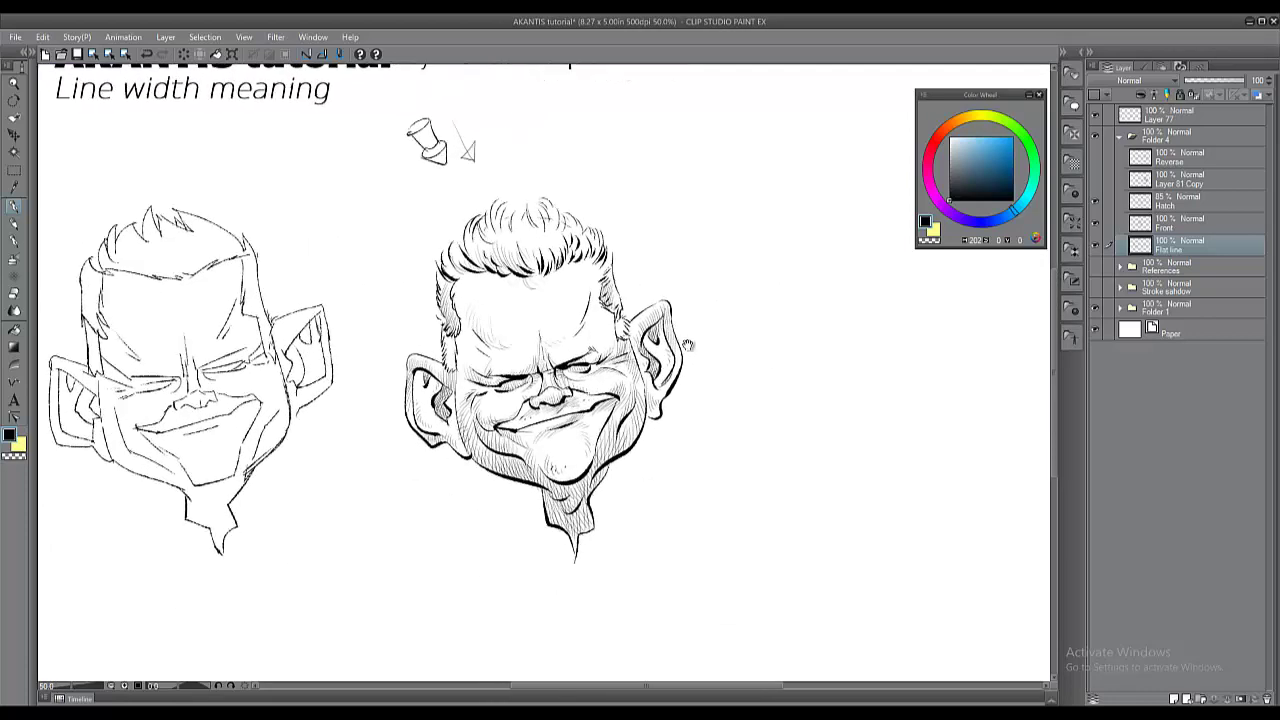
Show the Layer 81 Copy layer with the hatched head wearing glasses and compare both heads.
left_click(1096, 181)
left_click_drag(883, 350, 709, 284)
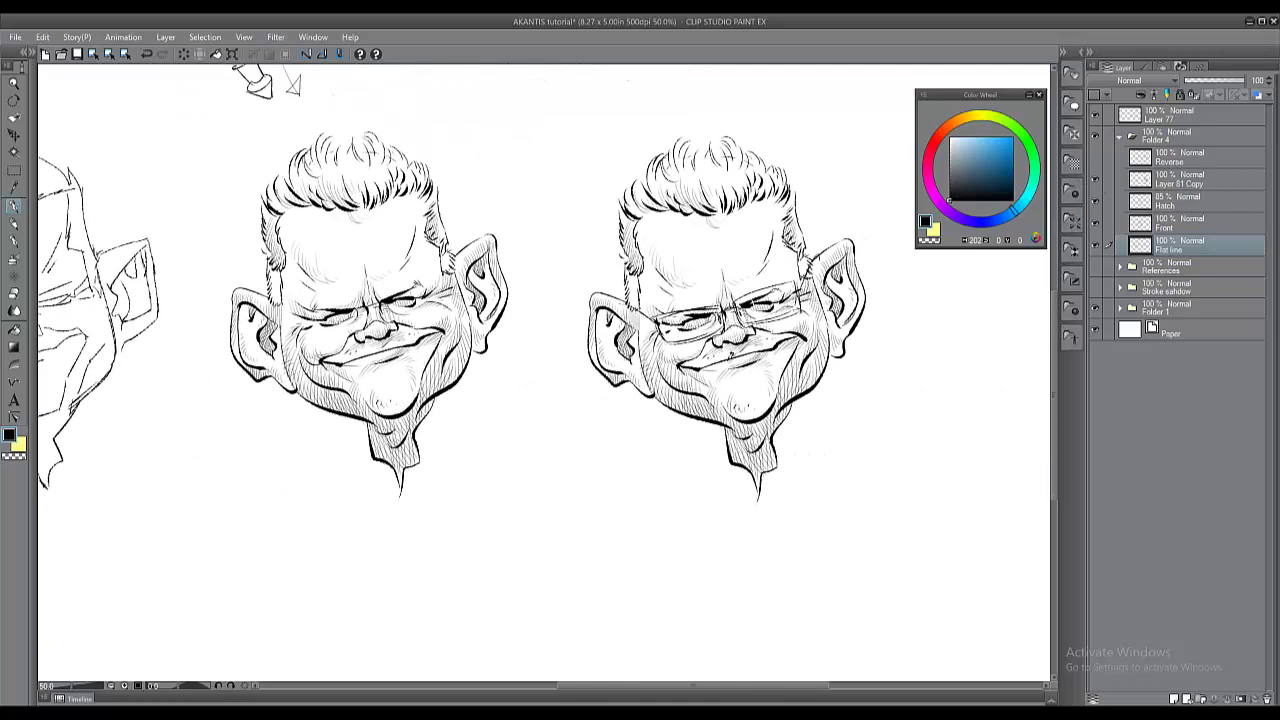
left_click_drag(748, 355, 718, 393)
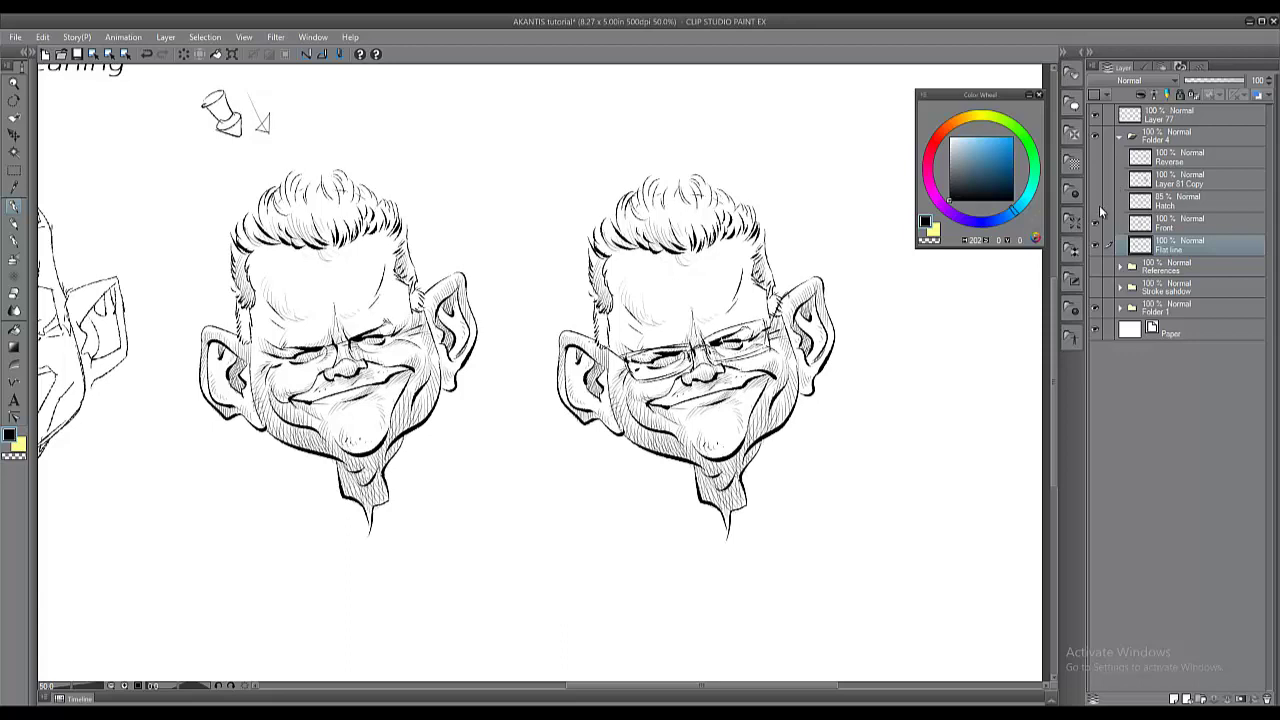
Hide the Flat line, Front, Hatch and Layer 81 Copy layers and show the Reverse layer.
left_click(1096, 245)
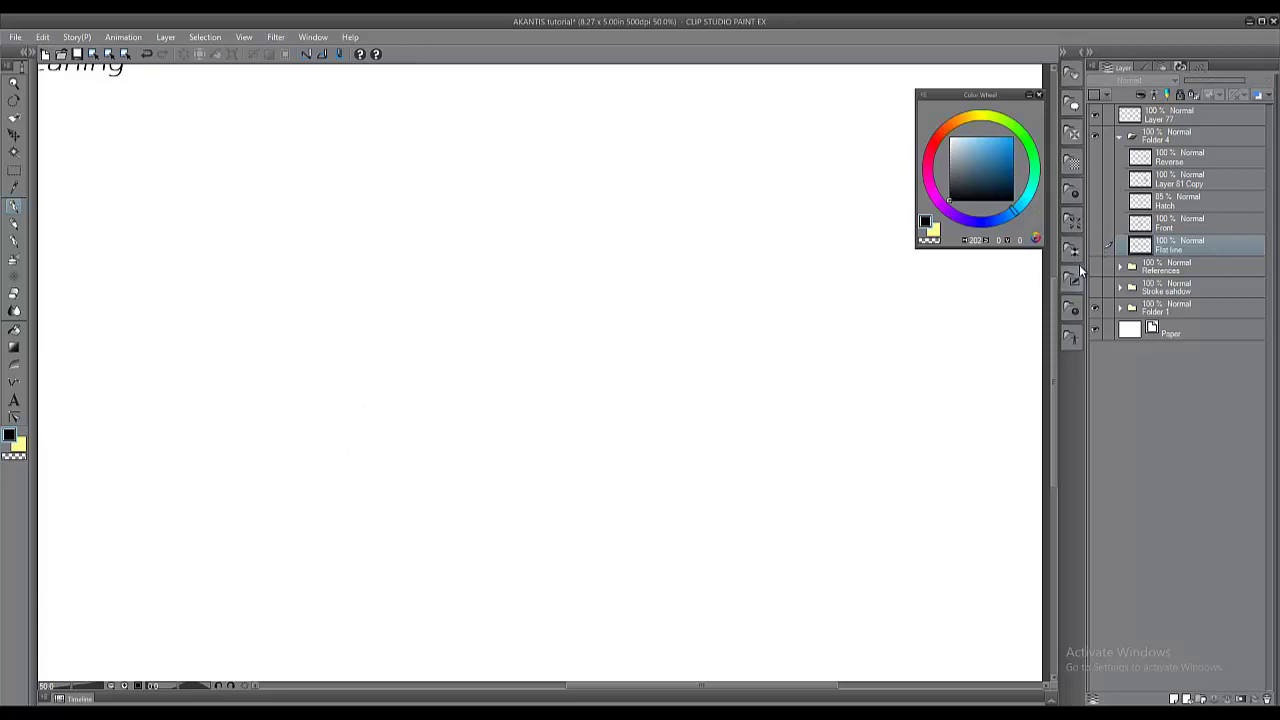
left_click(1096, 160)
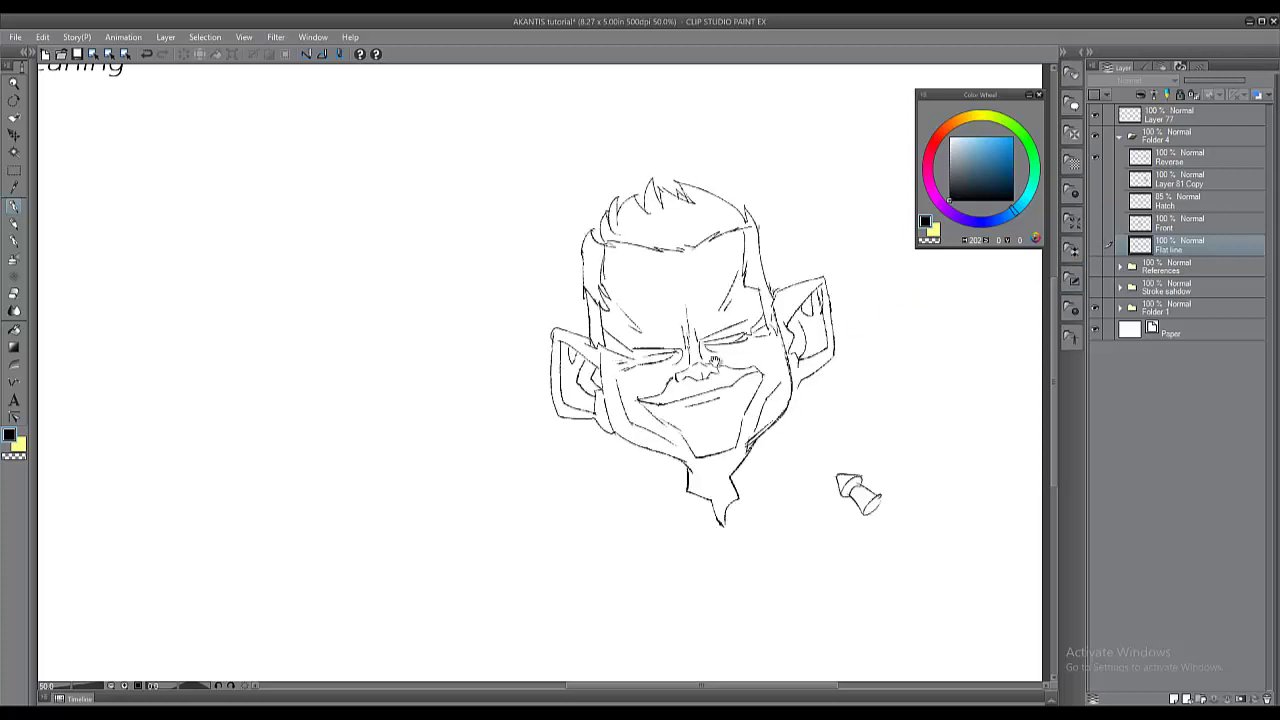
left_click_drag(716, 362, 654, 381)
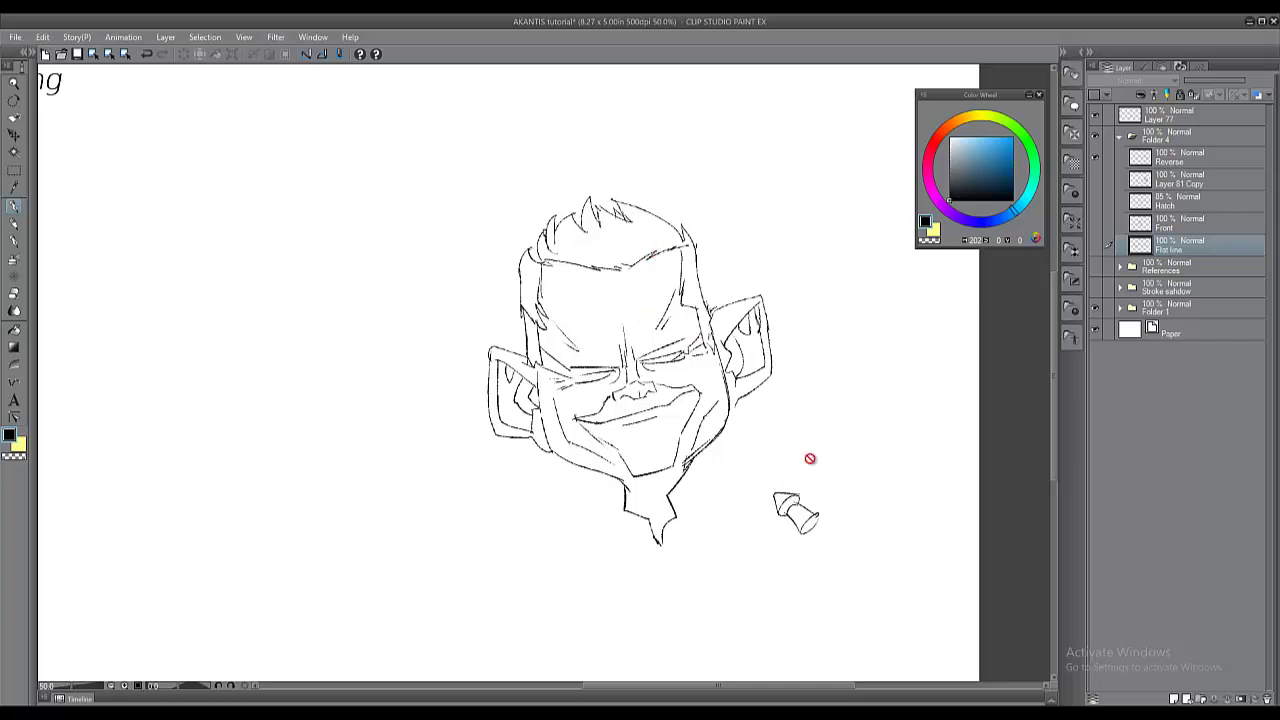
Make the Reverse layer active for drawing by picking its line art on the canvas.
left_click(795, 495, "ctrl+shift")
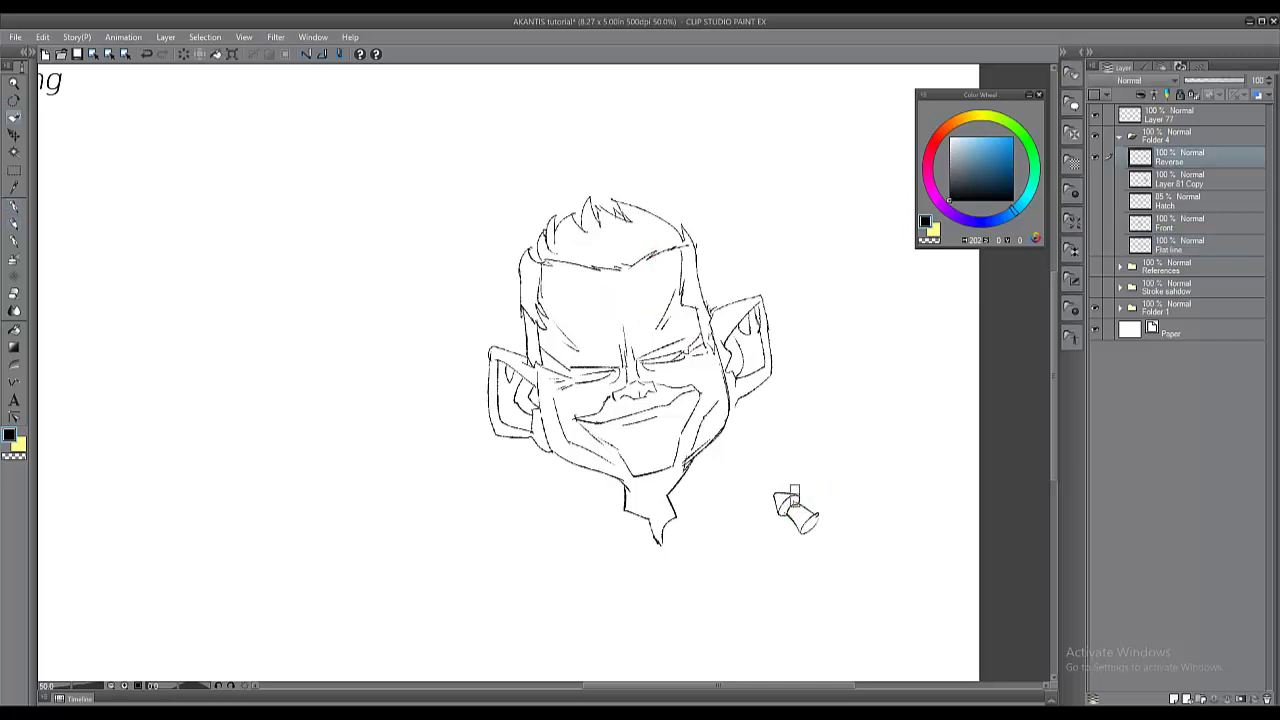
left_click_drag(589, 347, 603, 367)
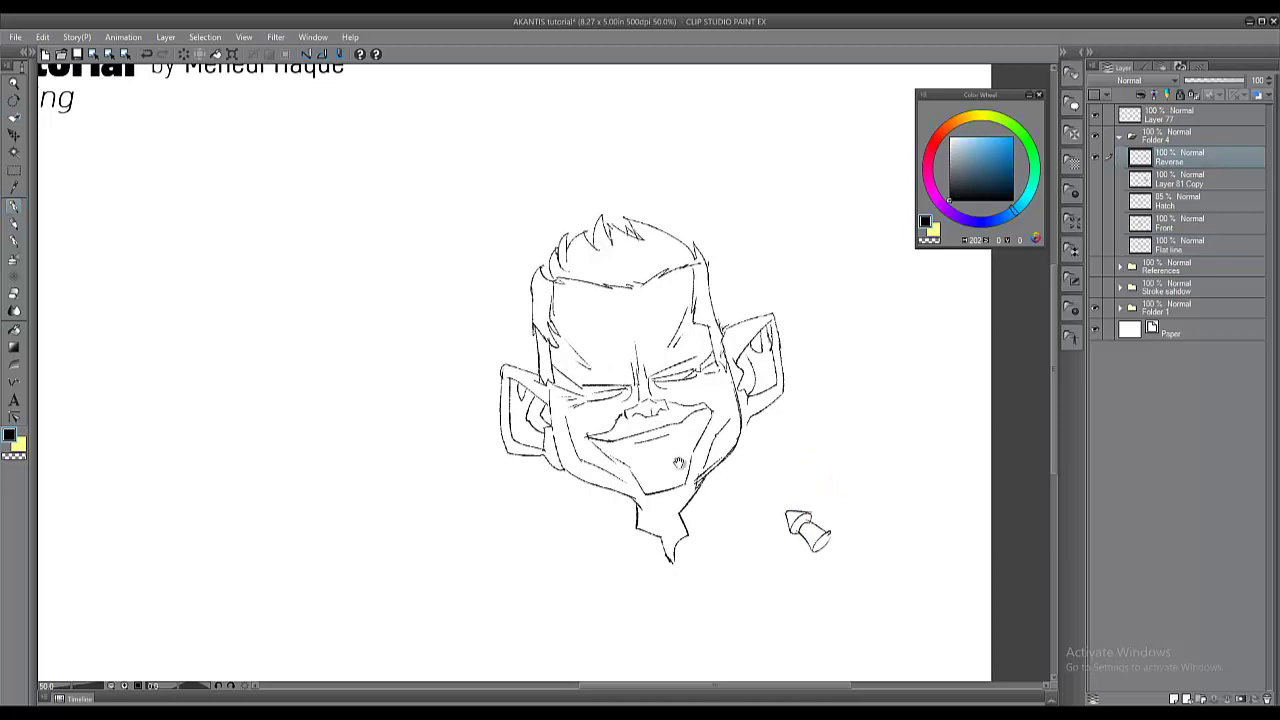
scroll(714, 487, "up", 1)
left_click_drag(813, 502, 808, 497)
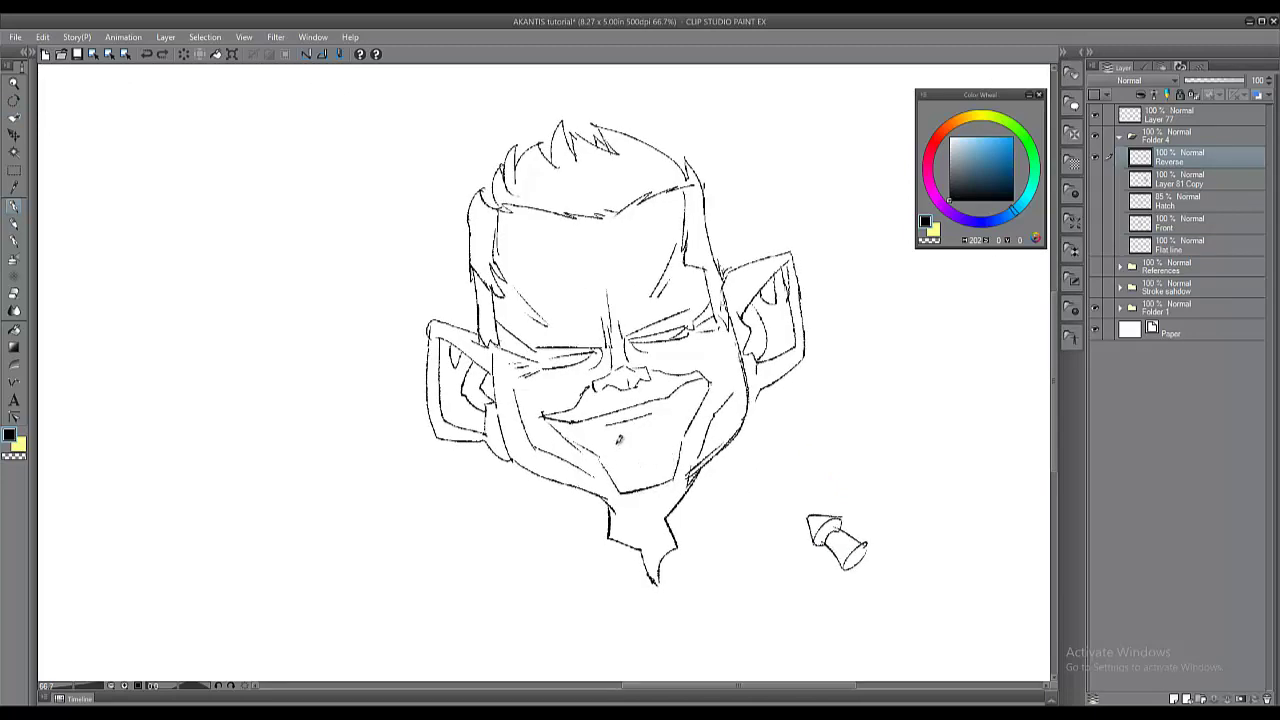
Try thick tapered strokes under both eyes and along the top edges of both ears, and undo them.
left_click_drag(629, 420, 638, 431)
key("ctrl+z")
left_click_drag(618, 389, 645, 379)
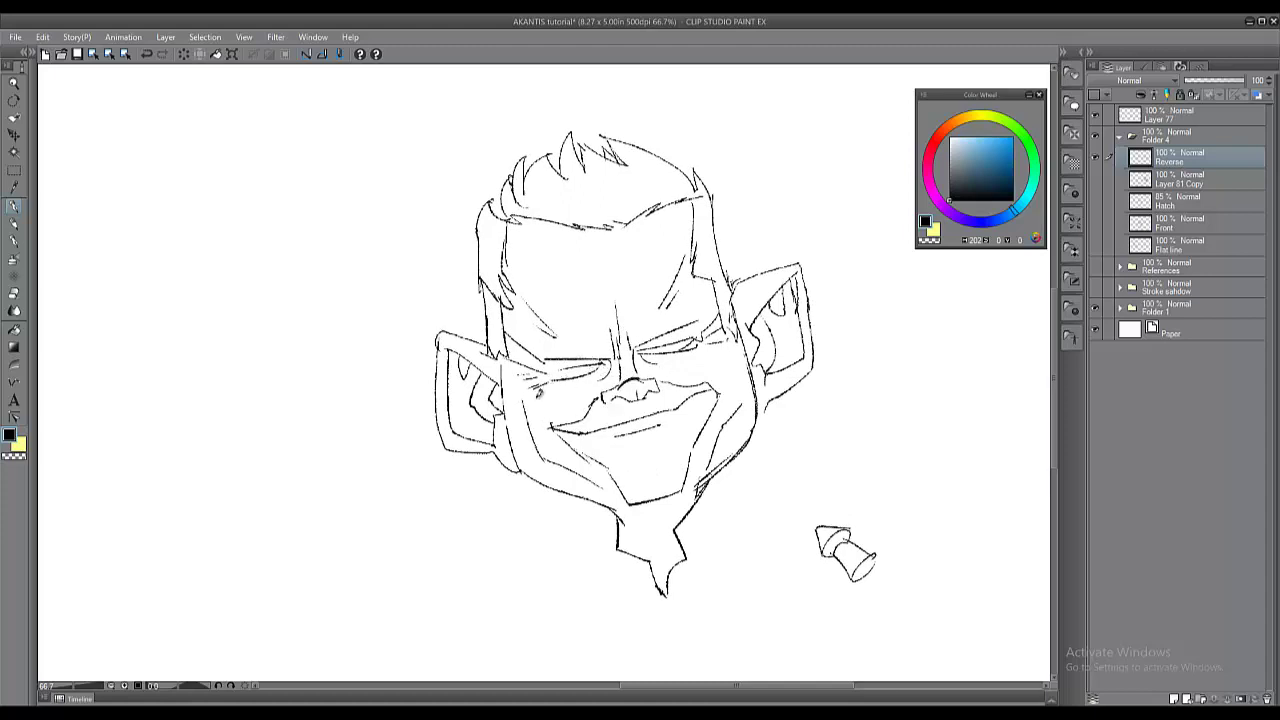
mouse_move(524, 400)
left_mouse_down()
mouse_move(549, 382)
mouse_move(706, 349)
left_mouse_up()
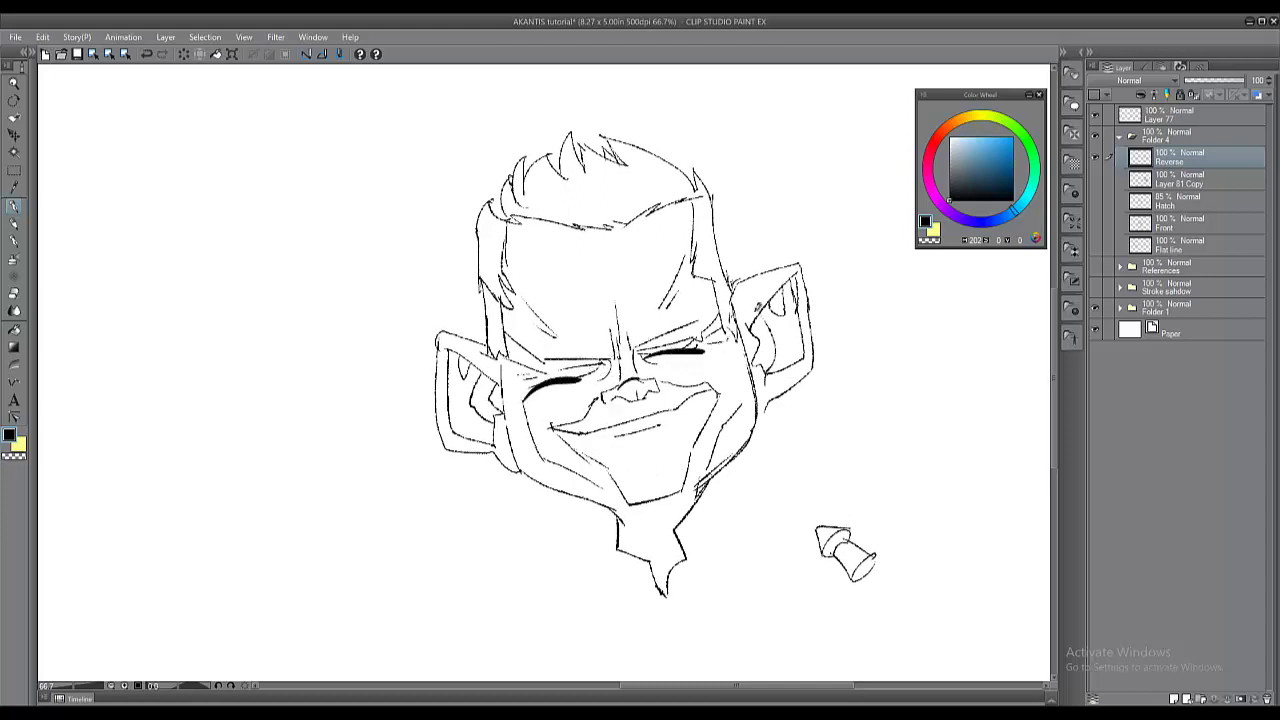
left_click_drag(731, 290, 800, 265)
left_click_drag(434, 336, 494, 344)
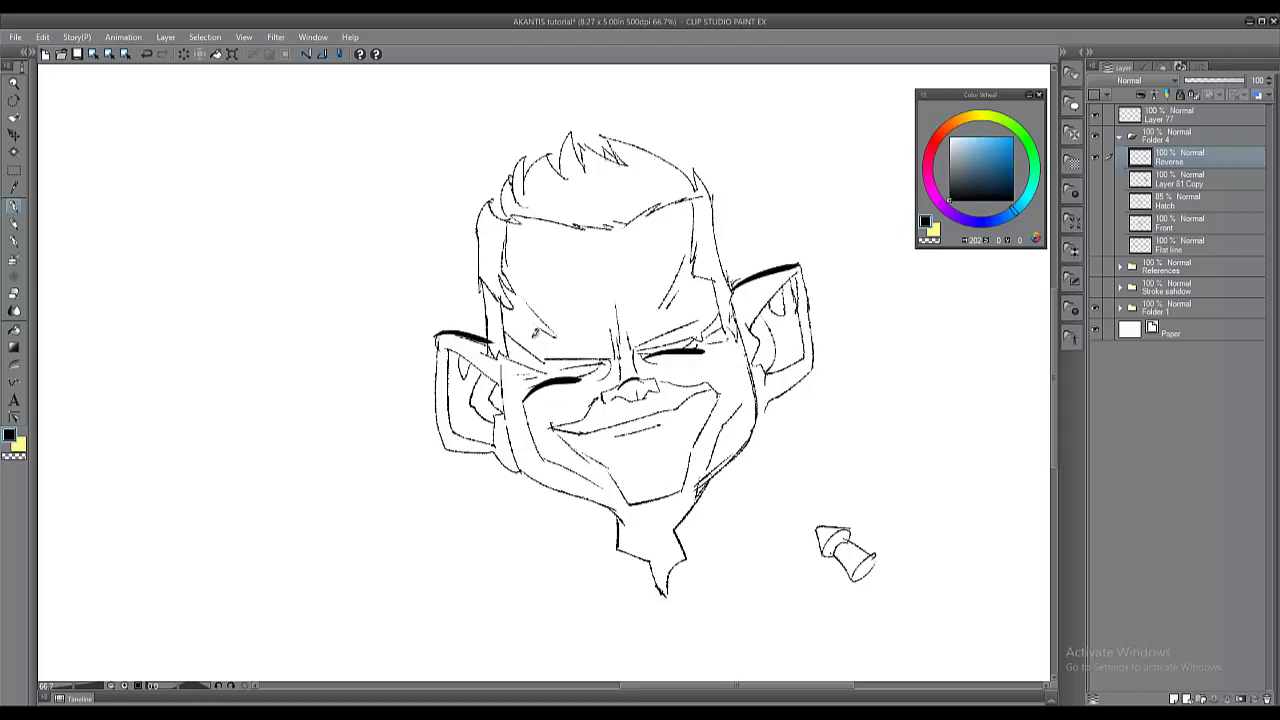
key("ctrl+z")
key("ctrl+z")
key("ctrl+z")
key("ctrl+z")
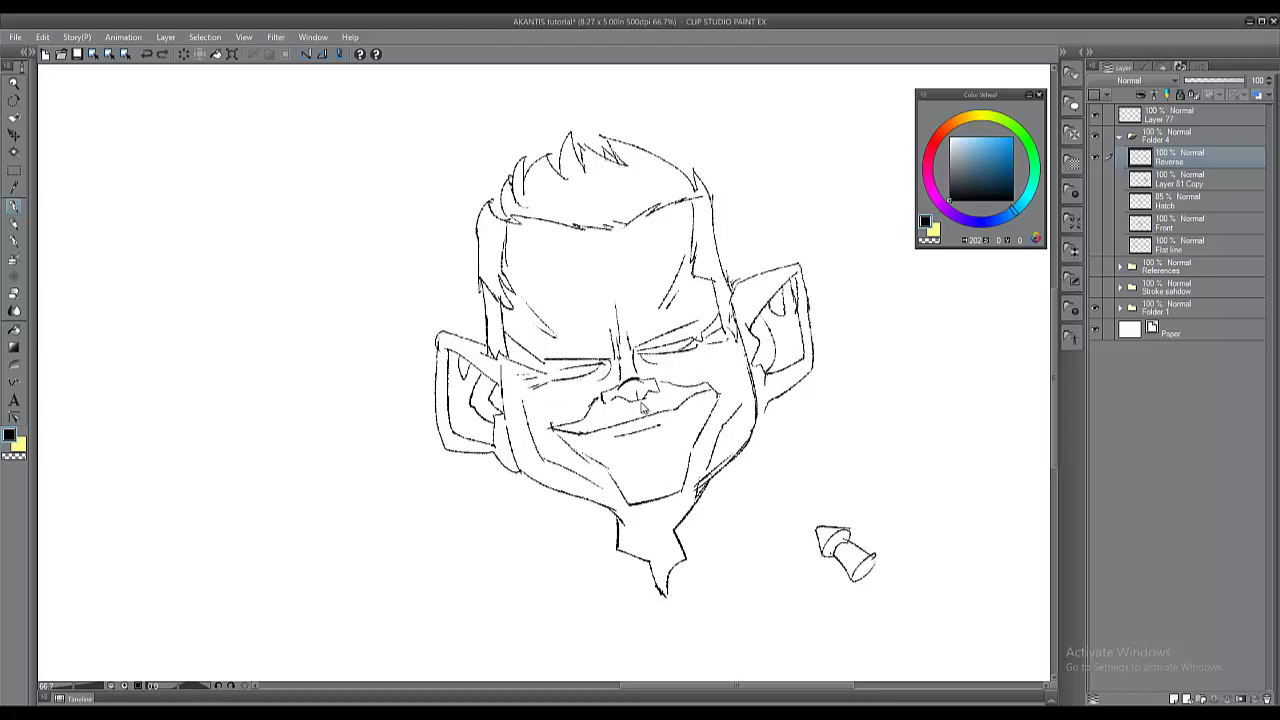
scroll(660, 410, "down", 2)
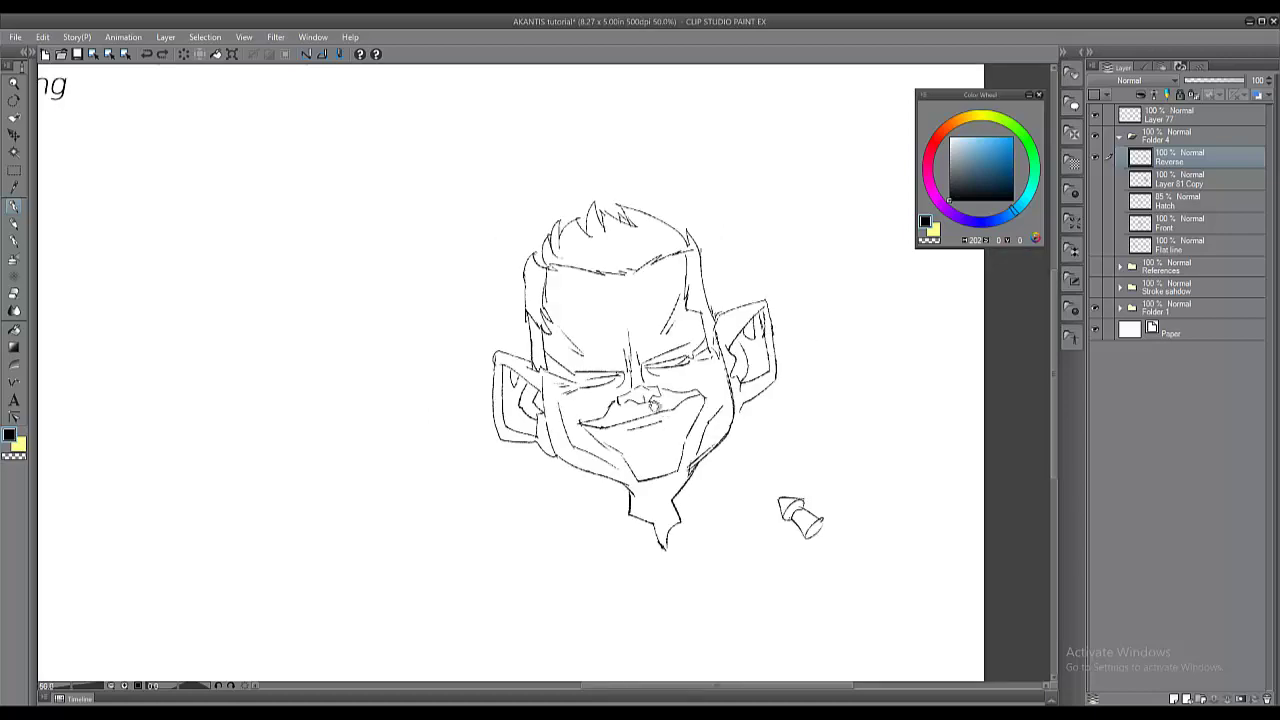
scroll(756, 400, "down", 1)
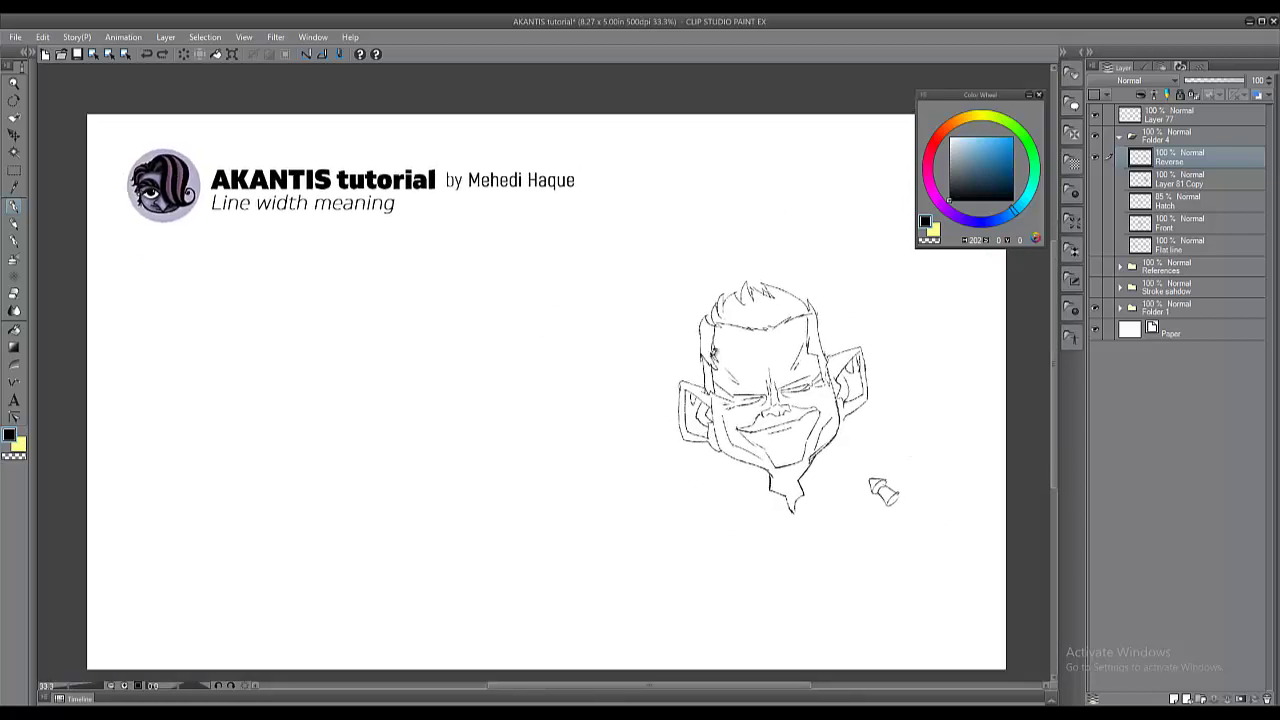